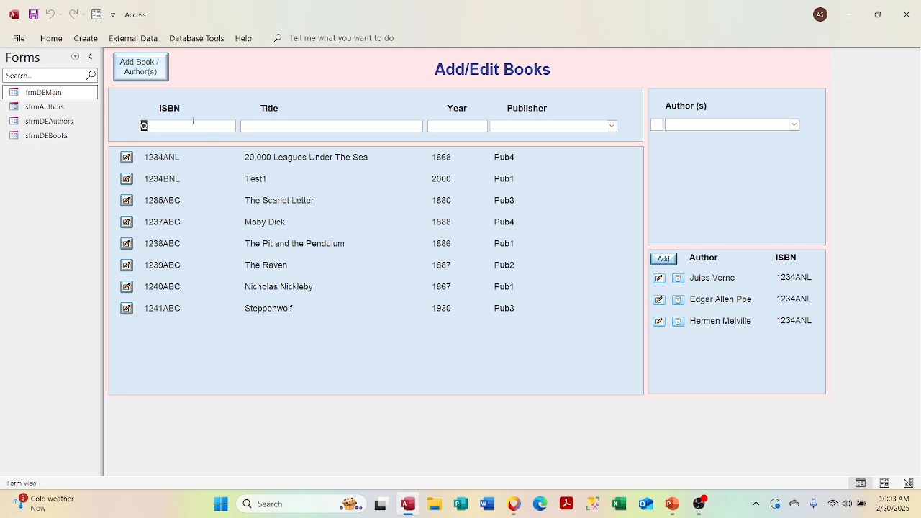
Clear the form's stray ISBN entry and delete its leftover record from the tblBooksDETemp table
click(157, 127)
key(BackSpace)
click(75, 57)
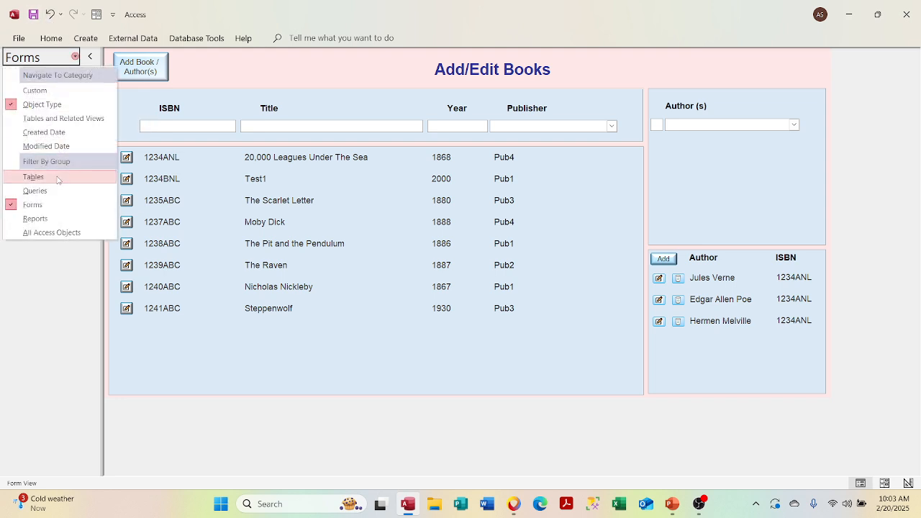
click(59, 177)
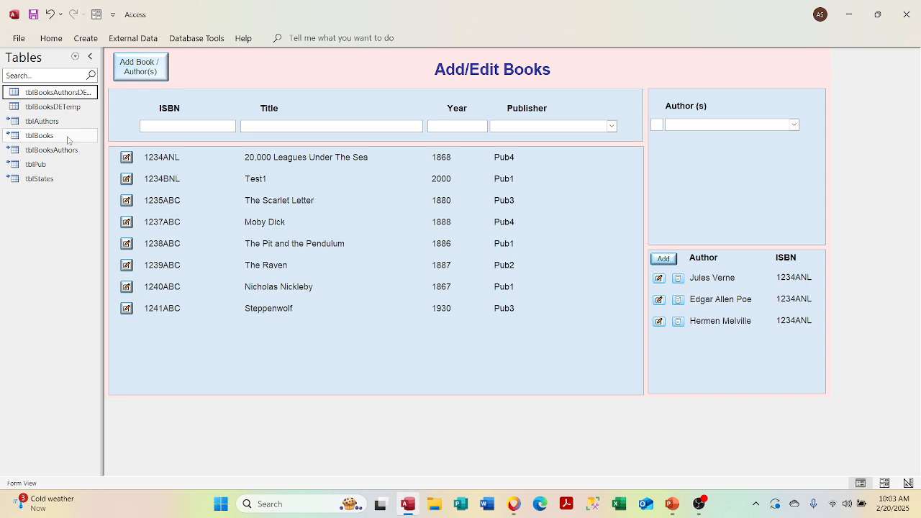
double_click(56, 109)
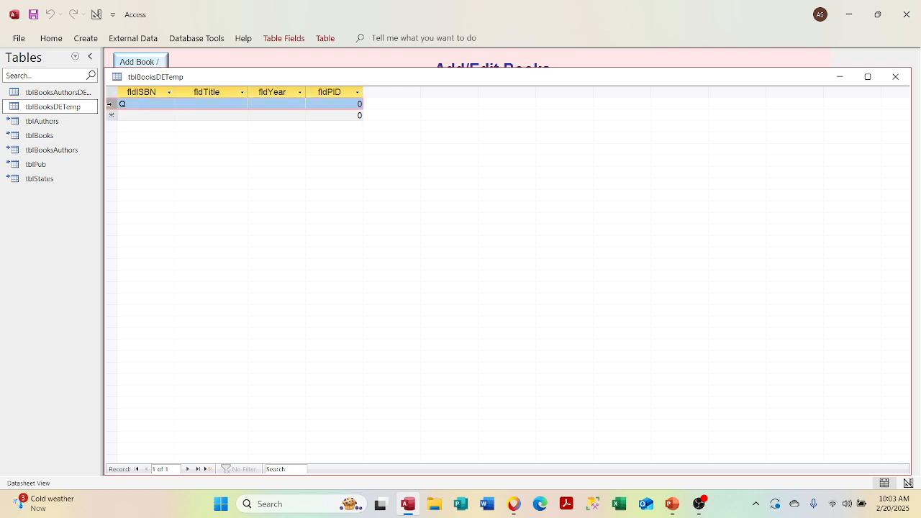
key(Delete)
click(442, 289)
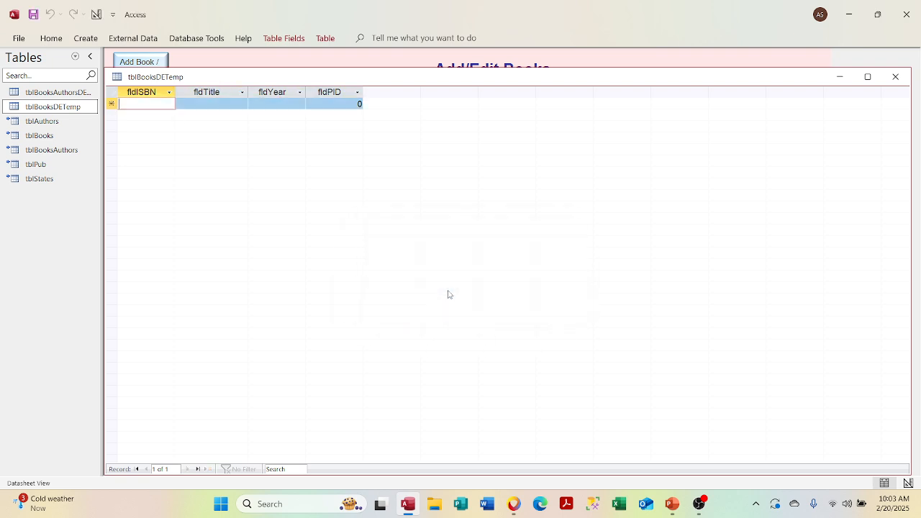
click(895, 76)
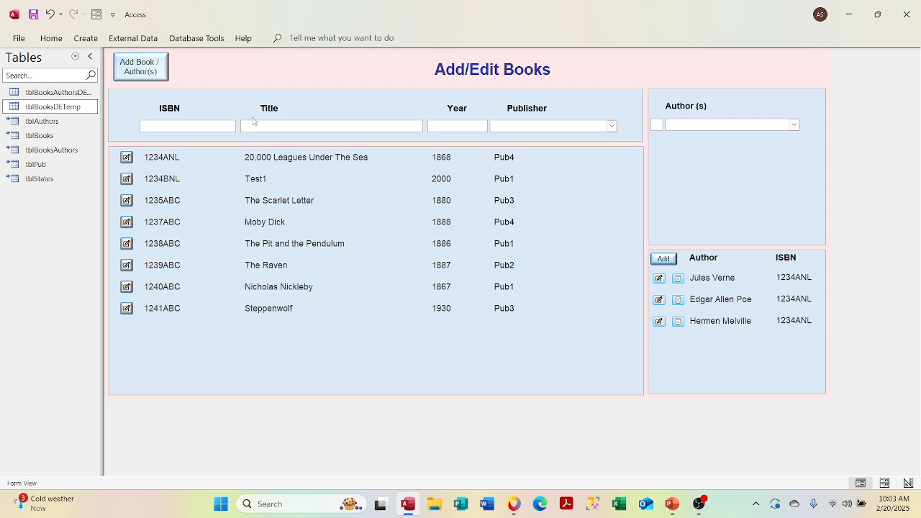
Return to the ISBN field of the Add/Edit Books form and dismiss the deleted-record notice
right_click(214, 126)
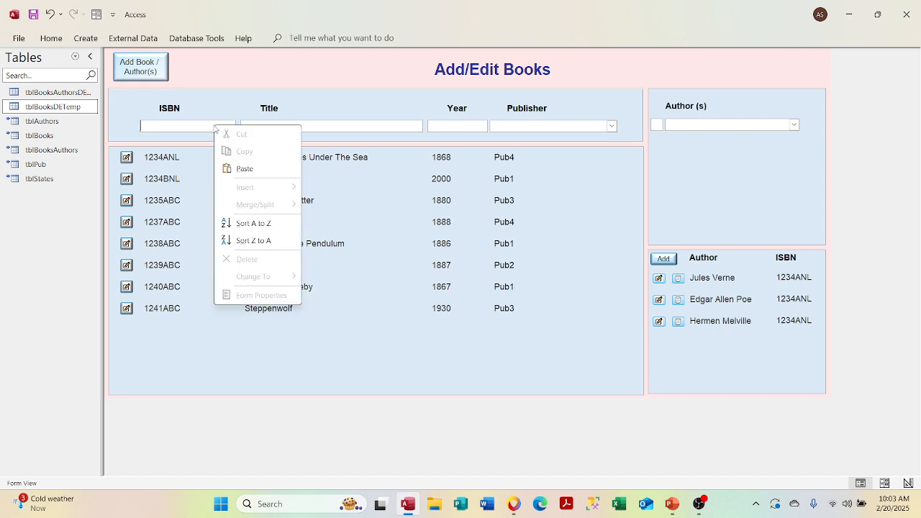
click(200, 127)
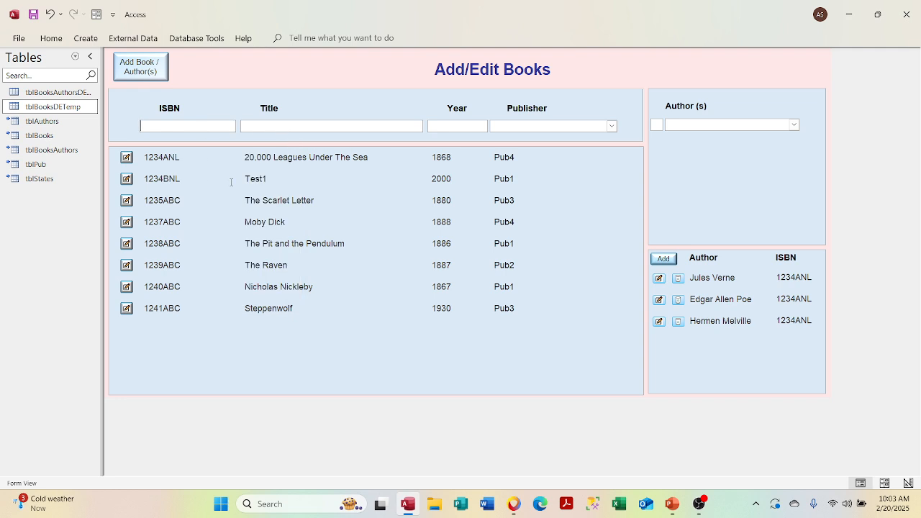
click(204, 126)
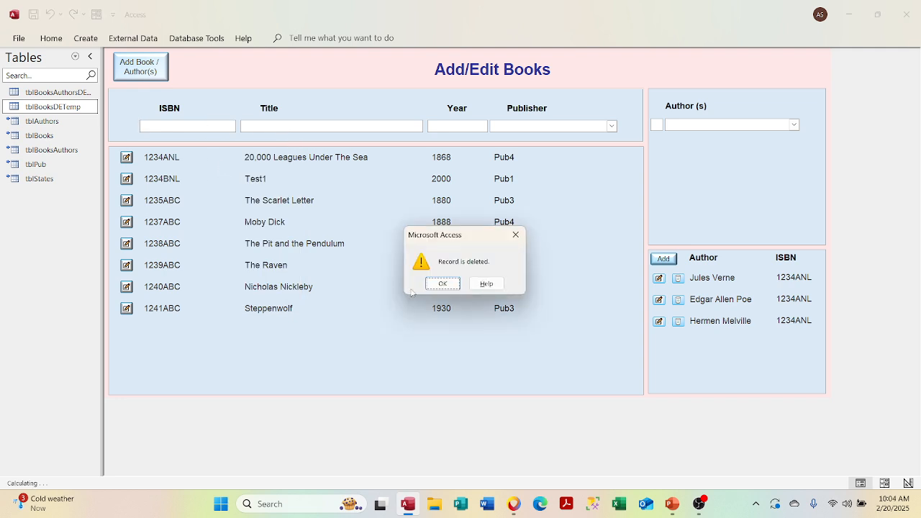
click(446, 284)
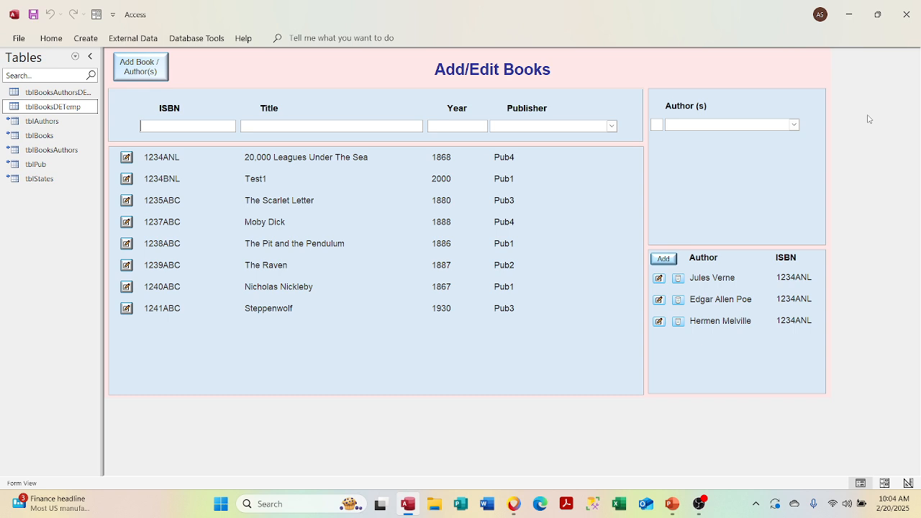
In the design of frmDEMain, set the Visible property of the author entry subform's ISBN text box to No
right_click(742, 67)
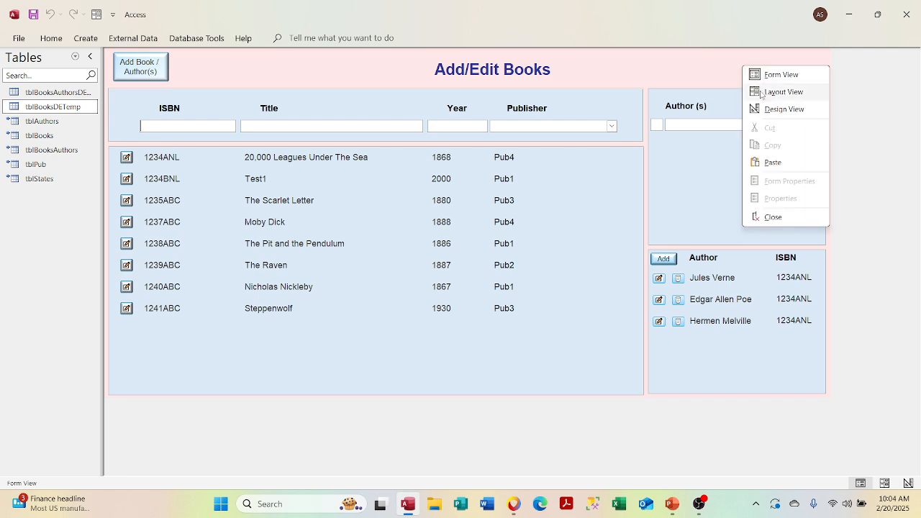
click(763, 106)
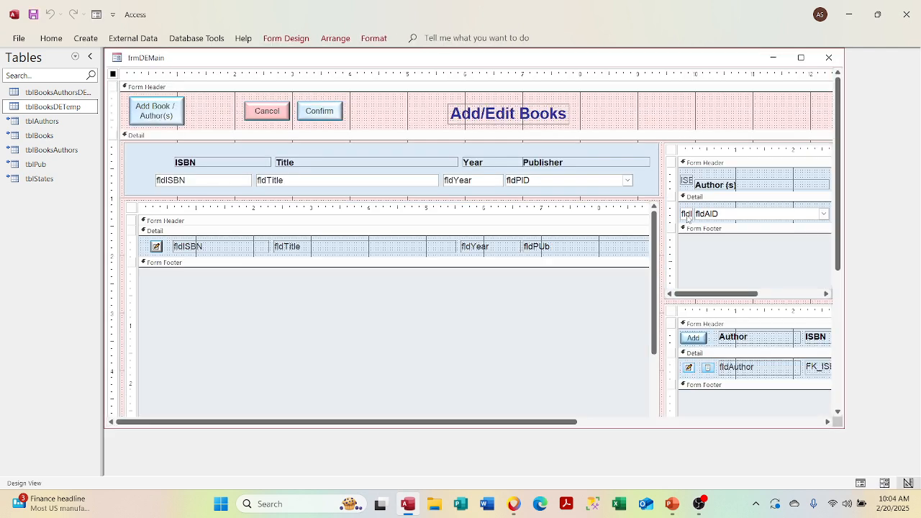
right_click(688, 220)
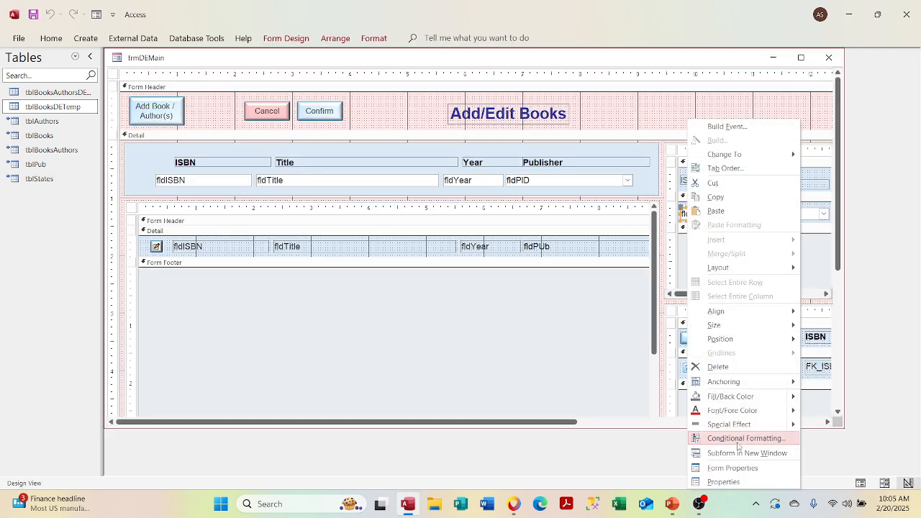
click(726, 481)
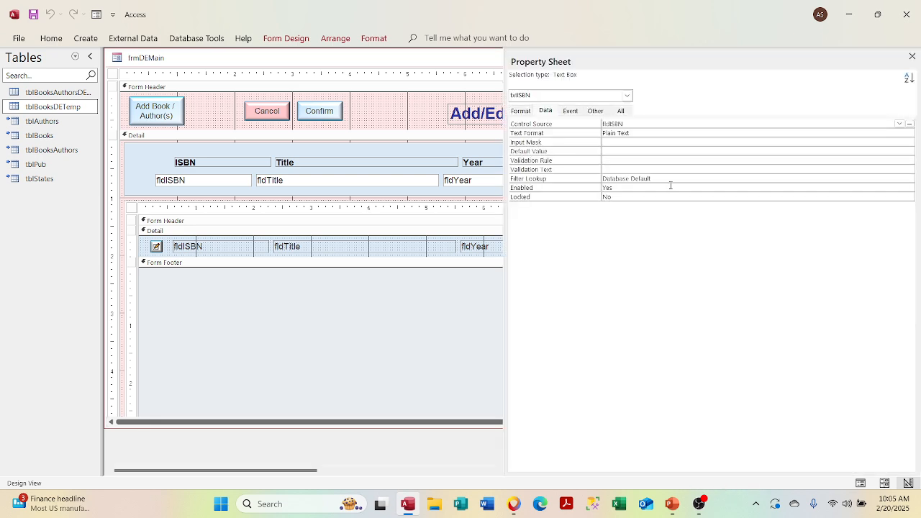
click(527, 111)
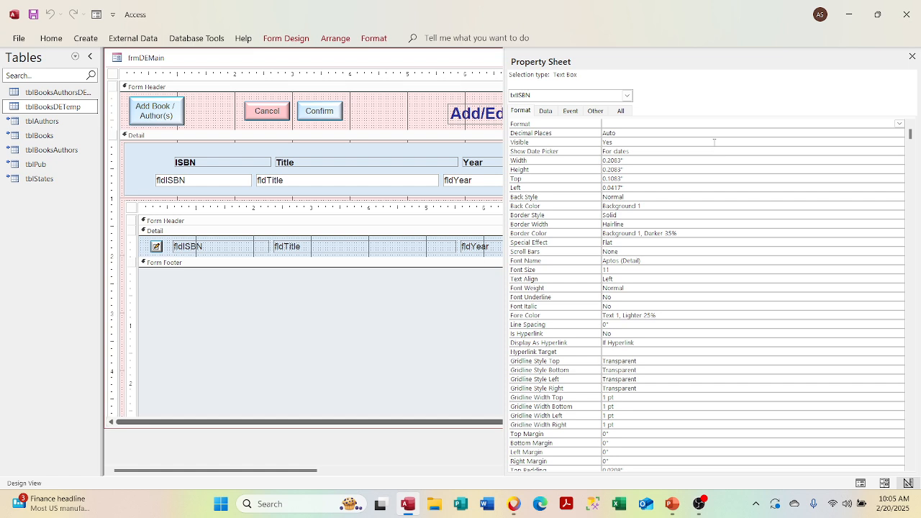
click(899, 142)
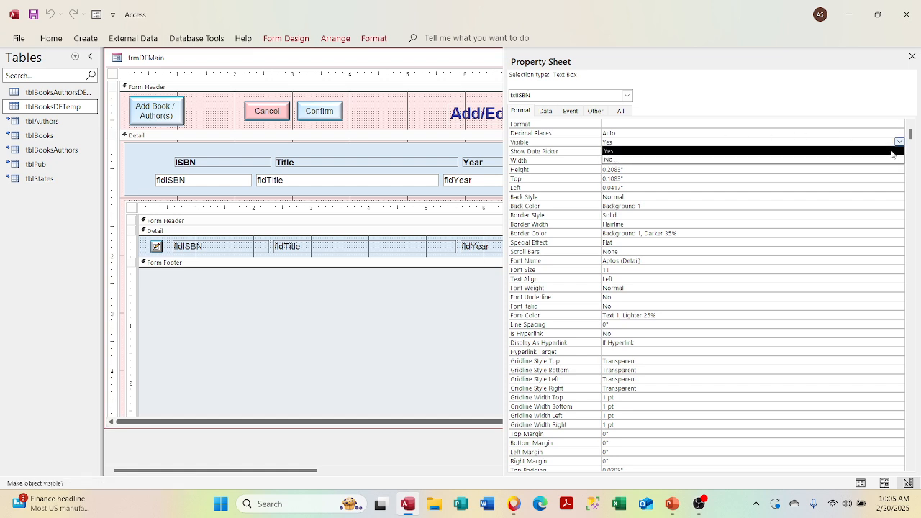
click(891, 159)
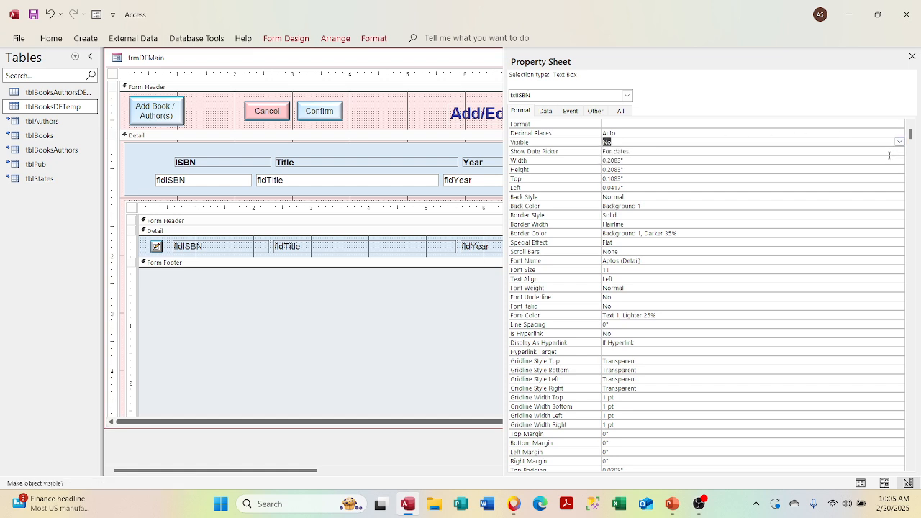
right_click(890, 154)
click(912, 56)
click(911, 56)
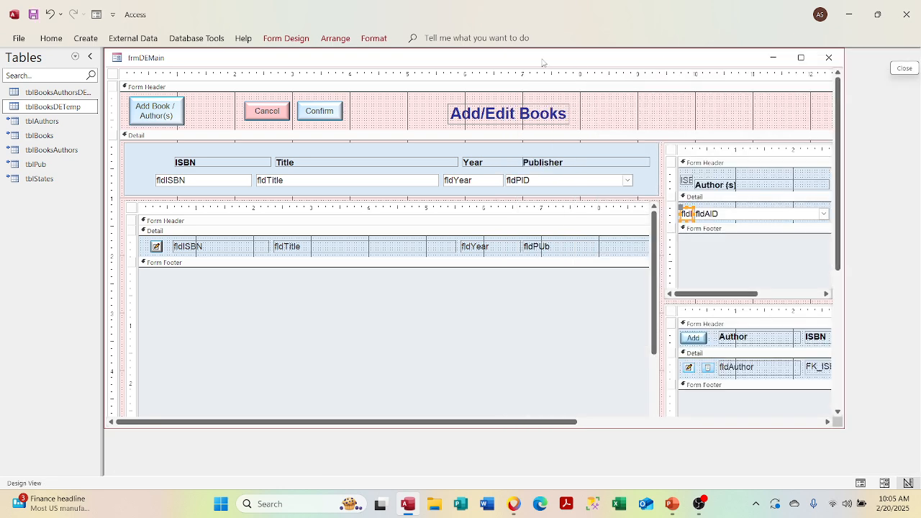
Return frmDEMain to Form View and save the changes to sfrmDEAuthors
right_click(527, 59)
click(551, 118)
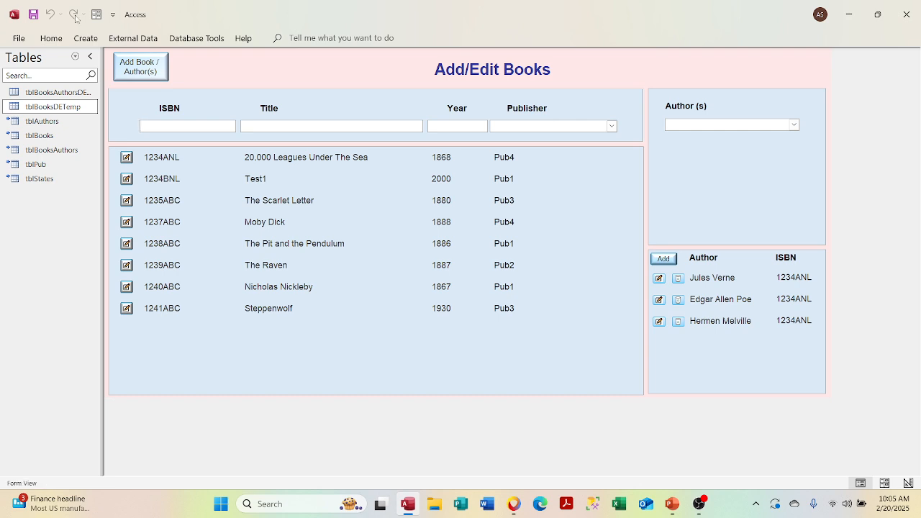
click(35, 13)
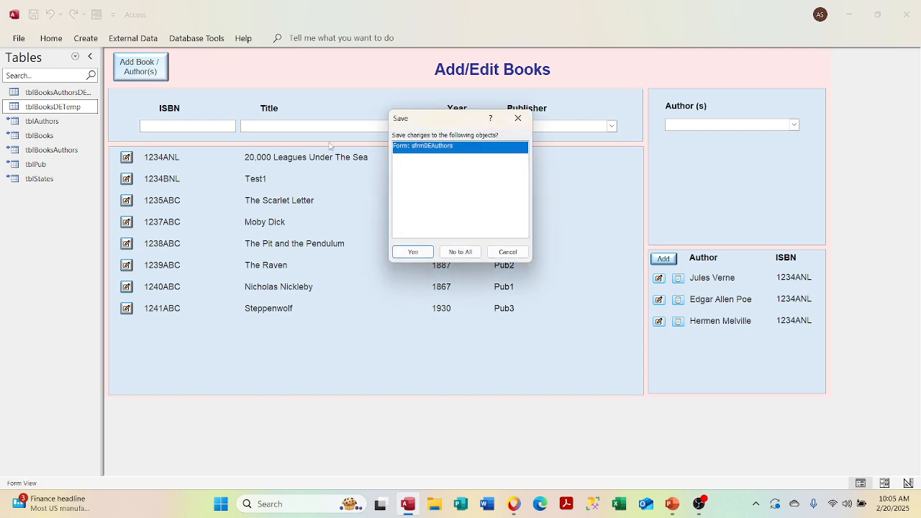
click(416, 251)
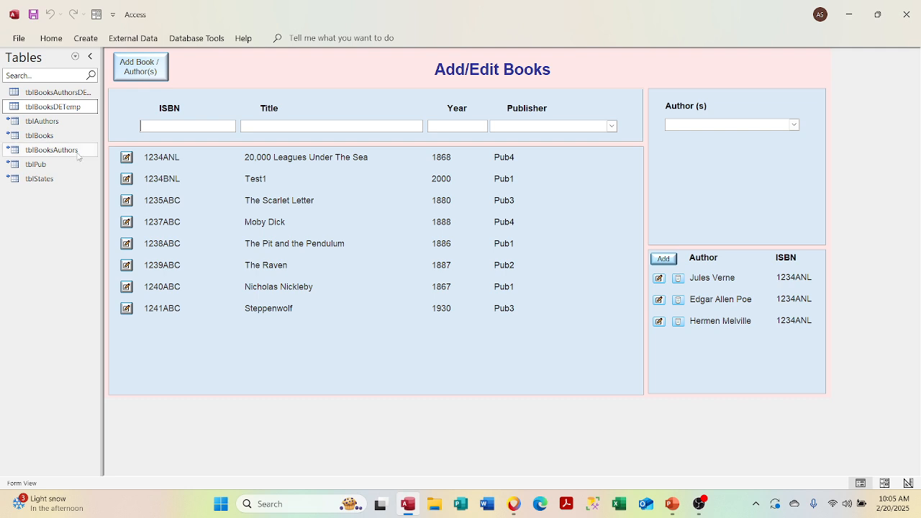
Close the current front-end database and open the recent back-end database P6V1_BE
click(75, 57)
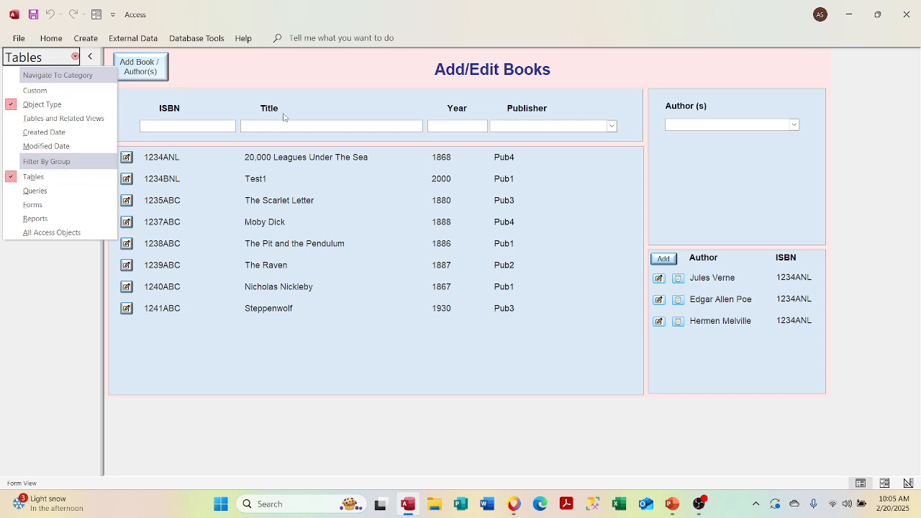
click(308, 85)
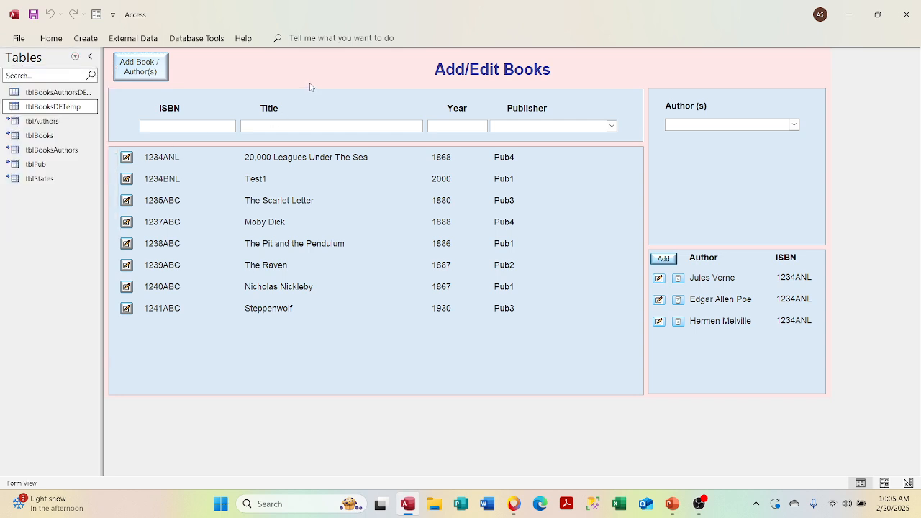
click(22, 41)
click(33, 252)
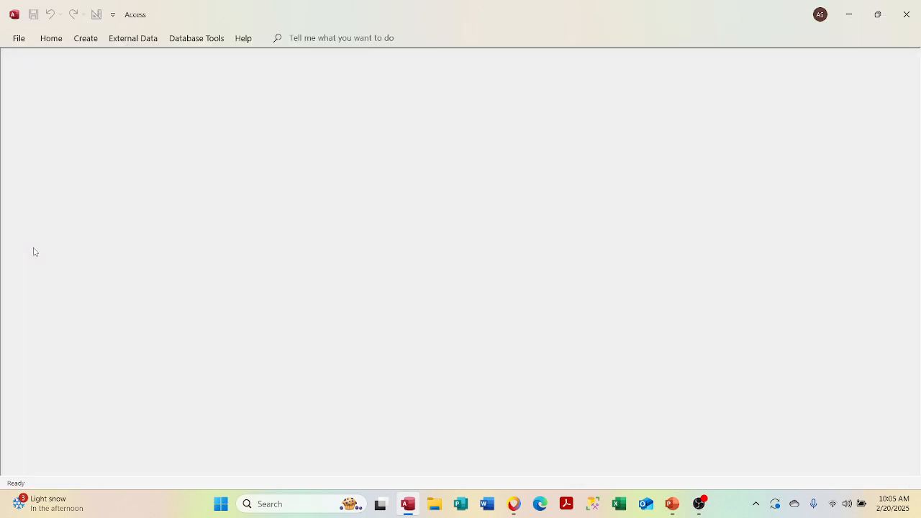
click(16, 41)
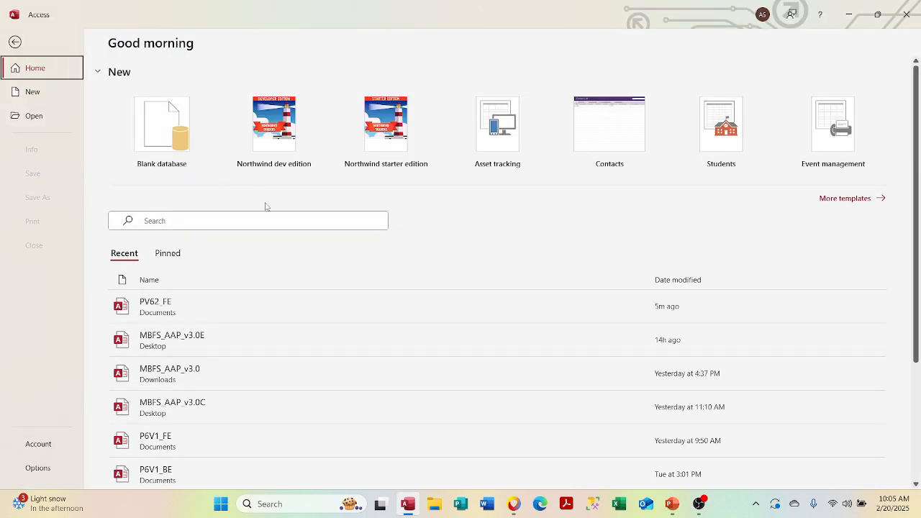
scroll(265, 207, down, 3)
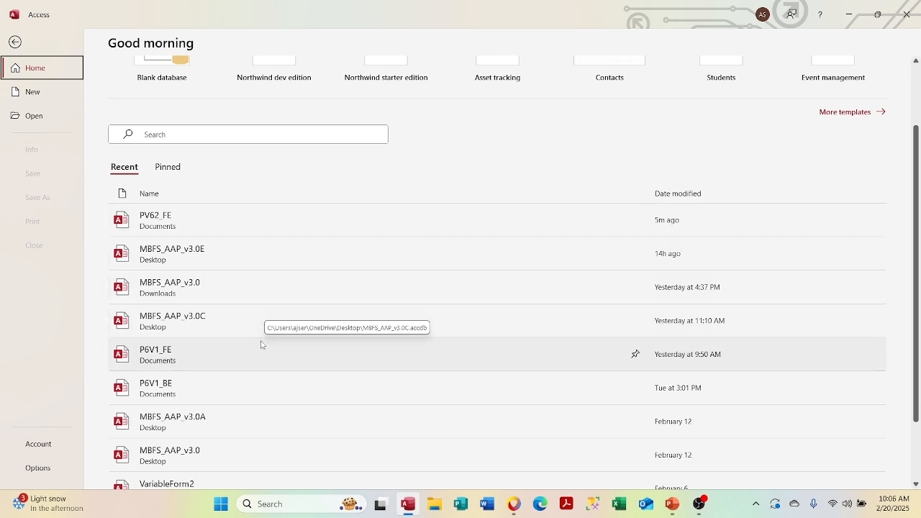
scroll(261, 345, down, 3)
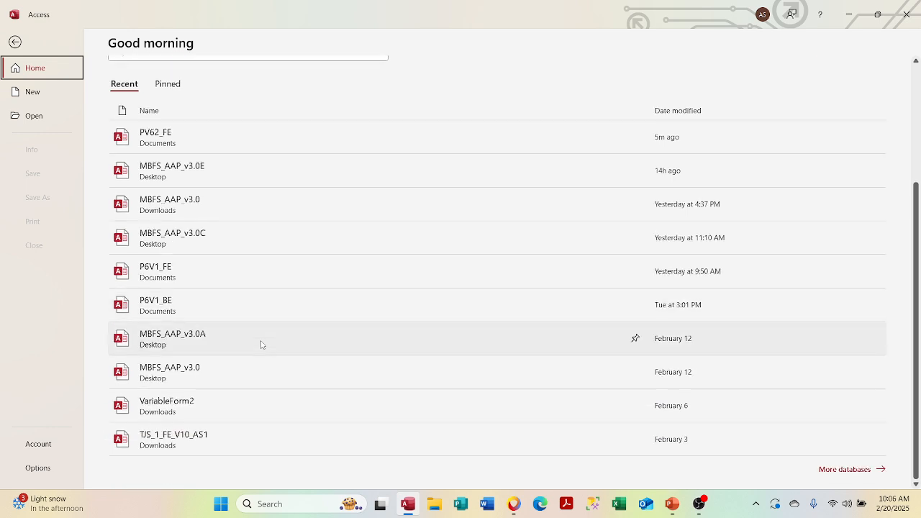
click(225, 315)
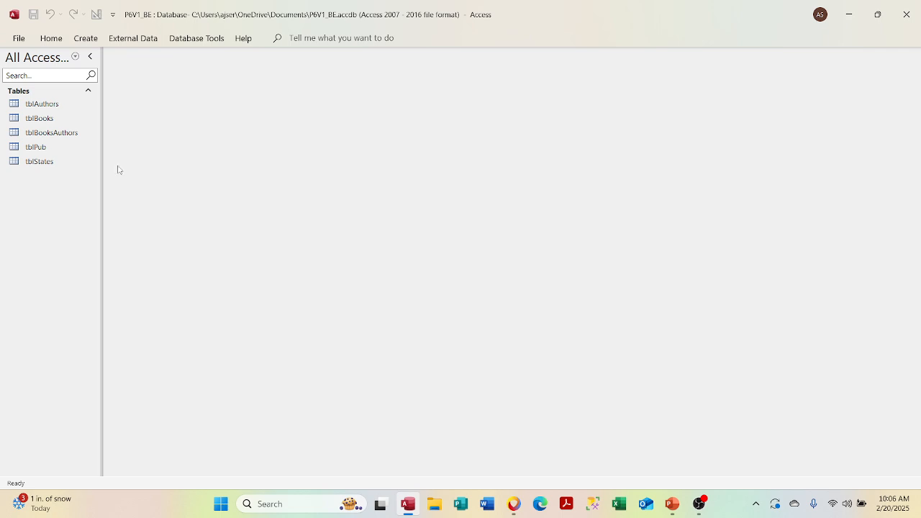
Add a field named ldActive with the Yes/No data type to the design of tblBooks
double_click(51, 119)
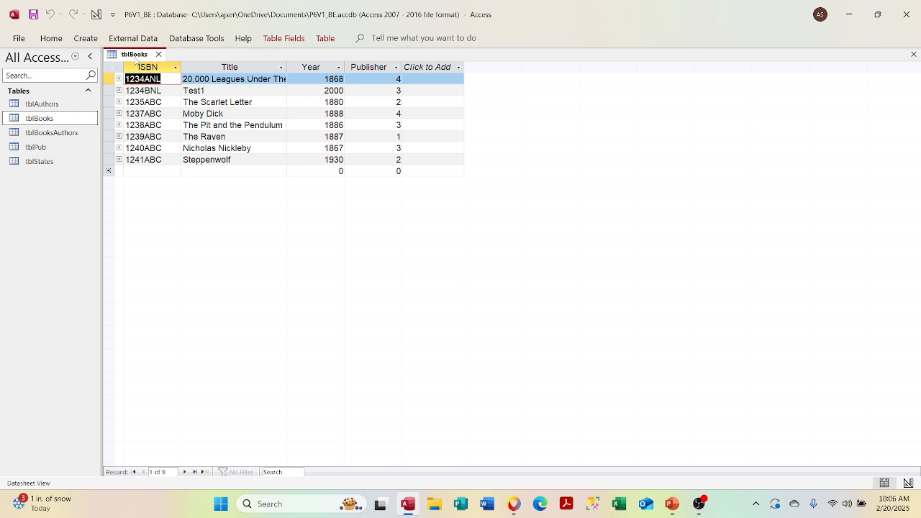
right_click(132, 54)
click(157, 111)
click(135, 121)
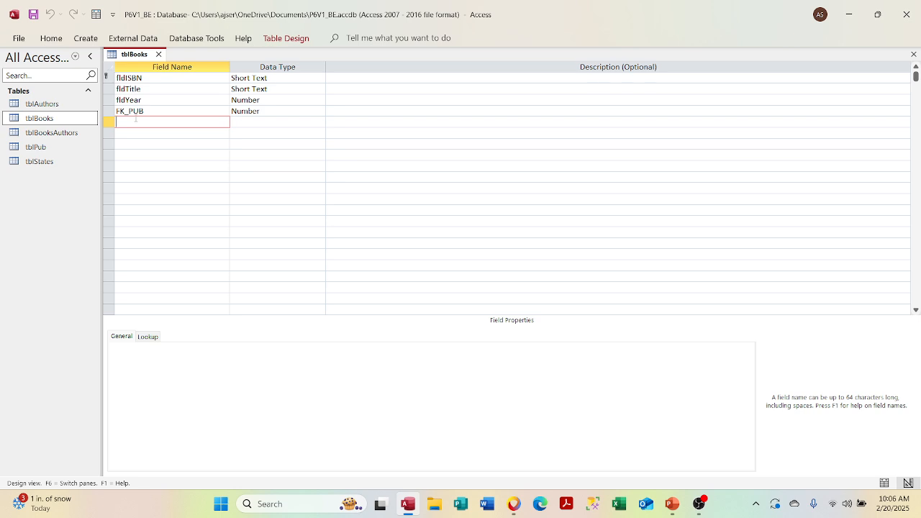
text(ldActive)
key(Tab)
text(y)
key(Tab)
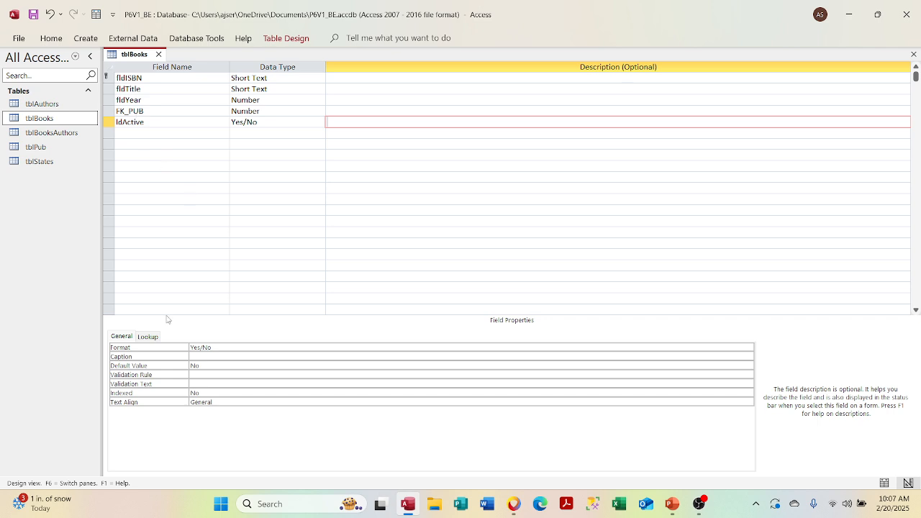
Set the ldActive field's default value to Yes and open the choices for its Format property
click(218, 366)
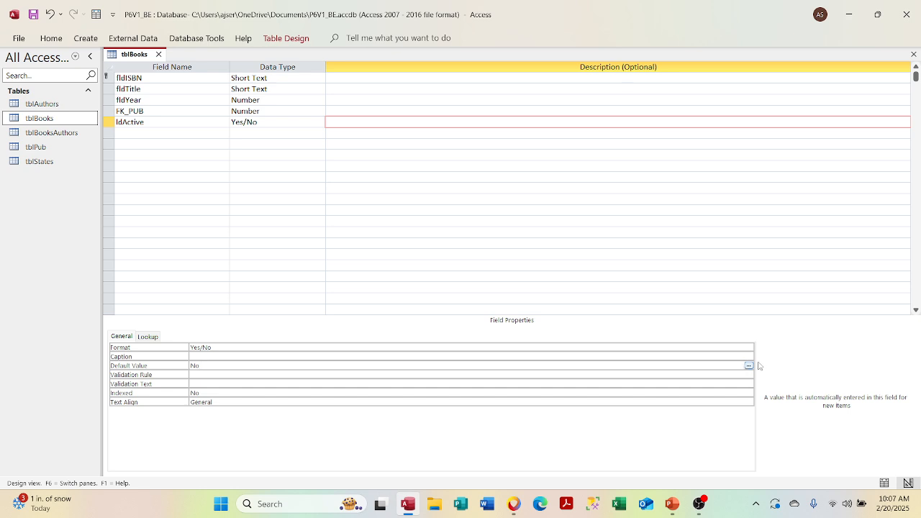
click(749, 365)
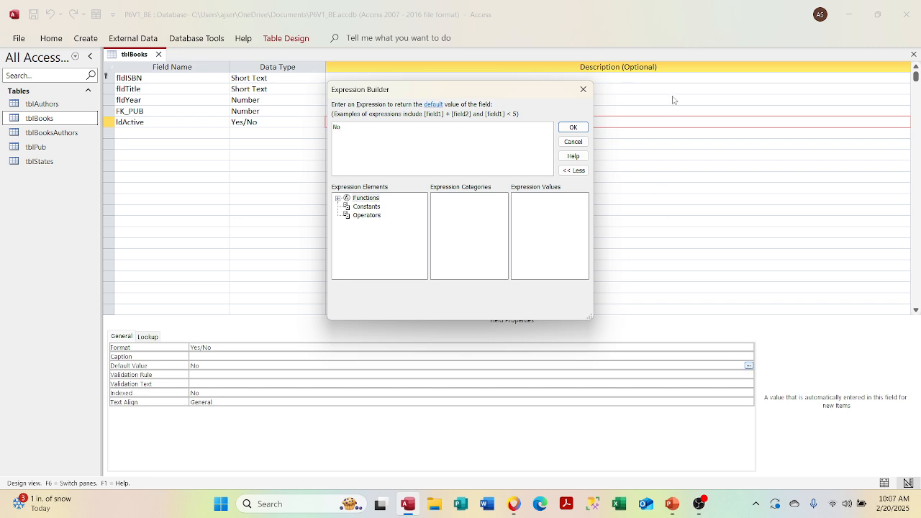
click(582, 89)
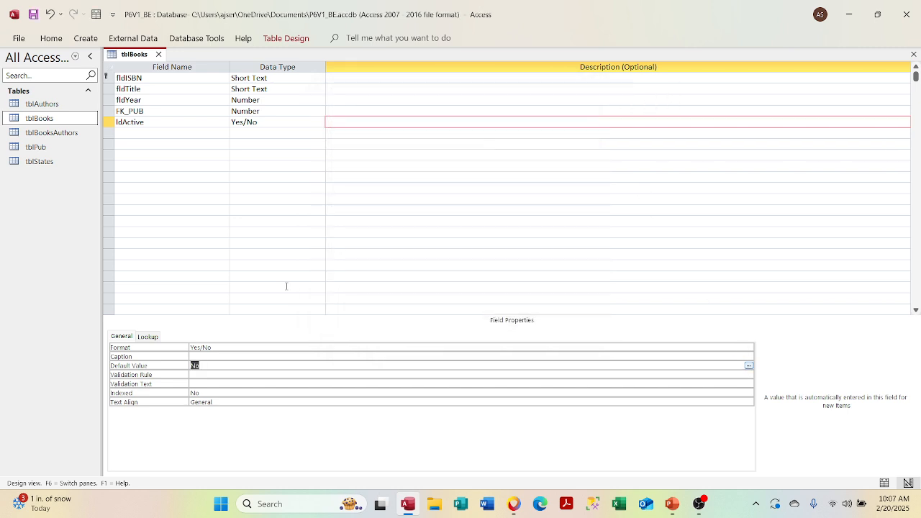
text(Yes)
click(249, 374)
click(249, 366)
click(261, 349)
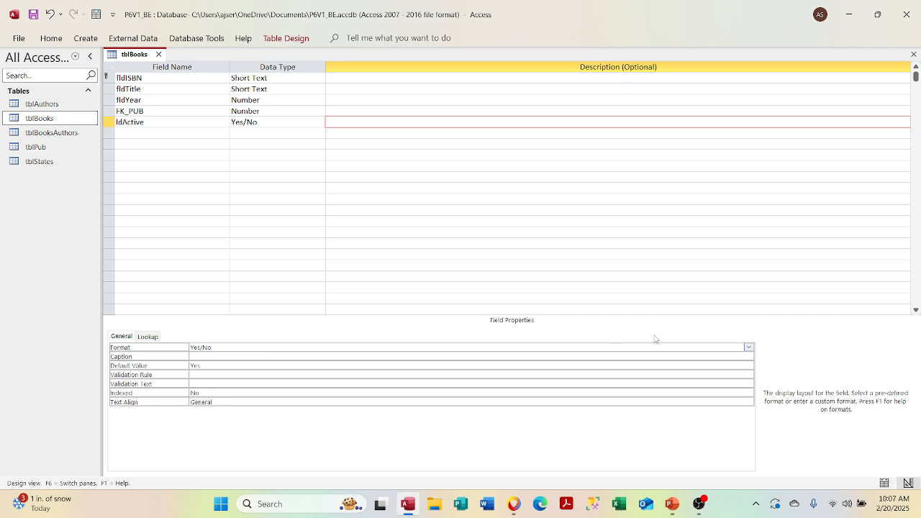
click(748, 347)
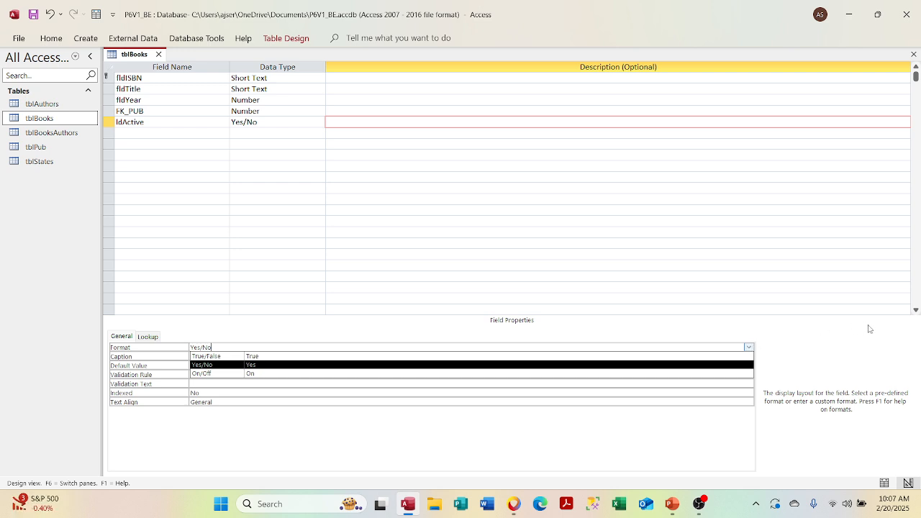
Keep the Yes/No format for the ldActive field, then save and close the design of tblBooks
click(832, 351)
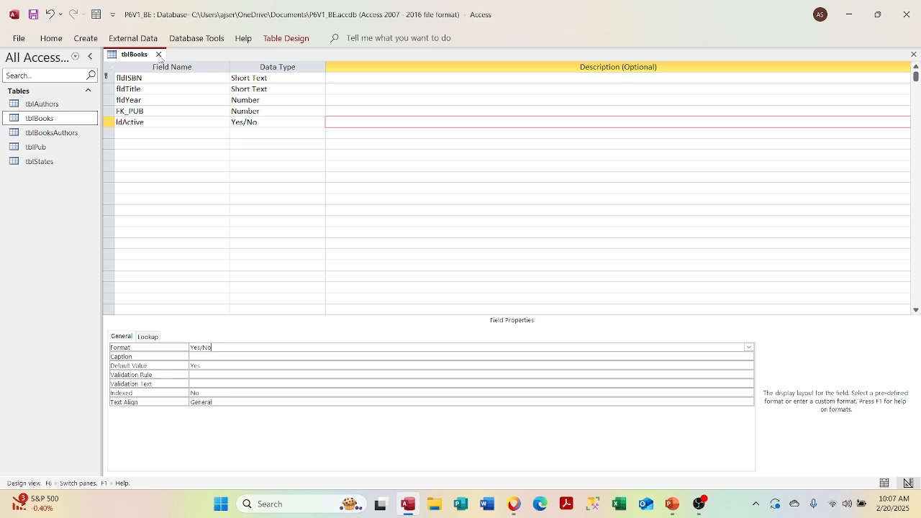
click(159, 55)
click(410, 285)
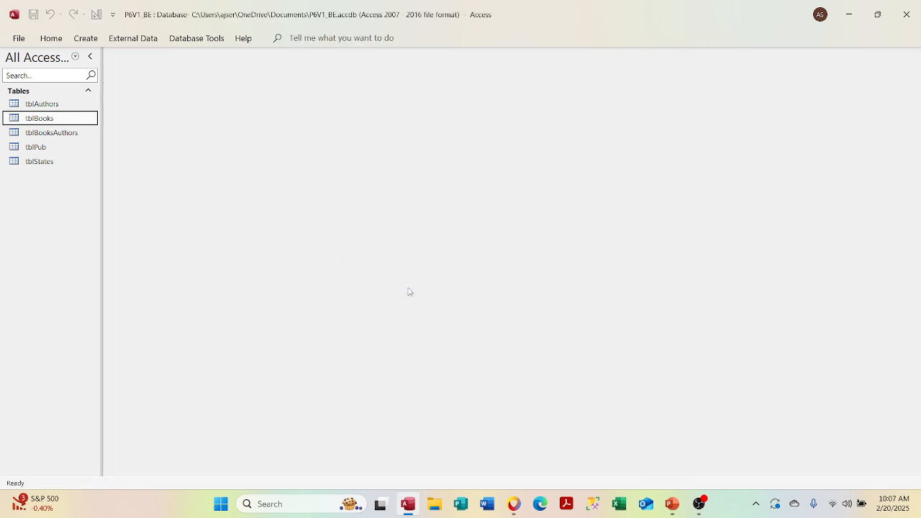
Open the tblBooks records and mark ldActive as true for all eight existing books
double_click(66, 119)
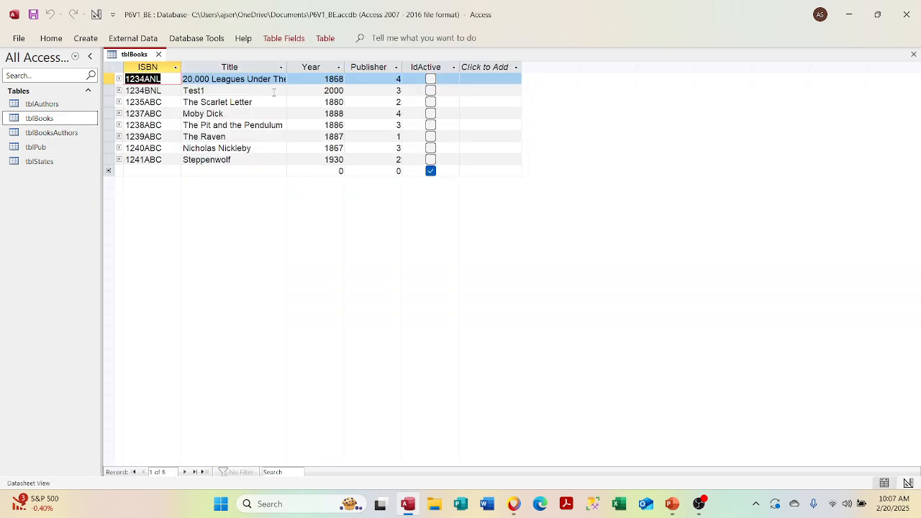
click(431, 79)
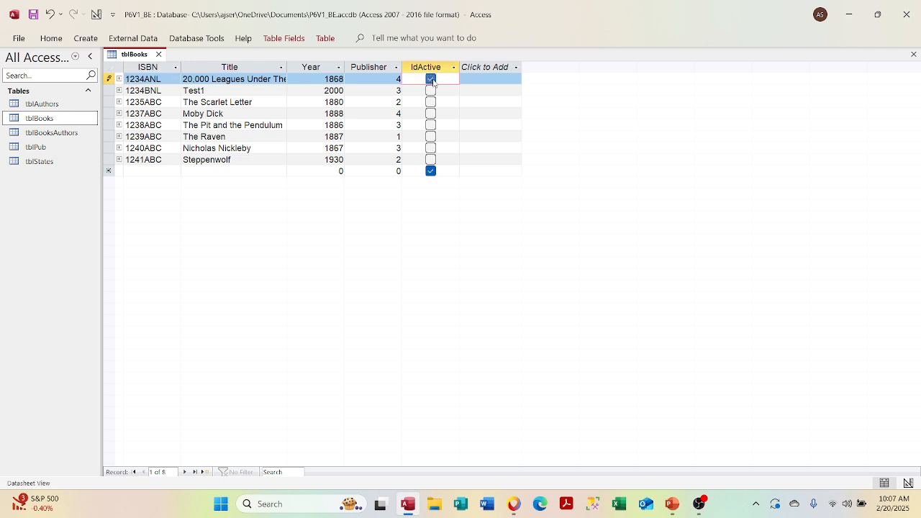
key(Down)
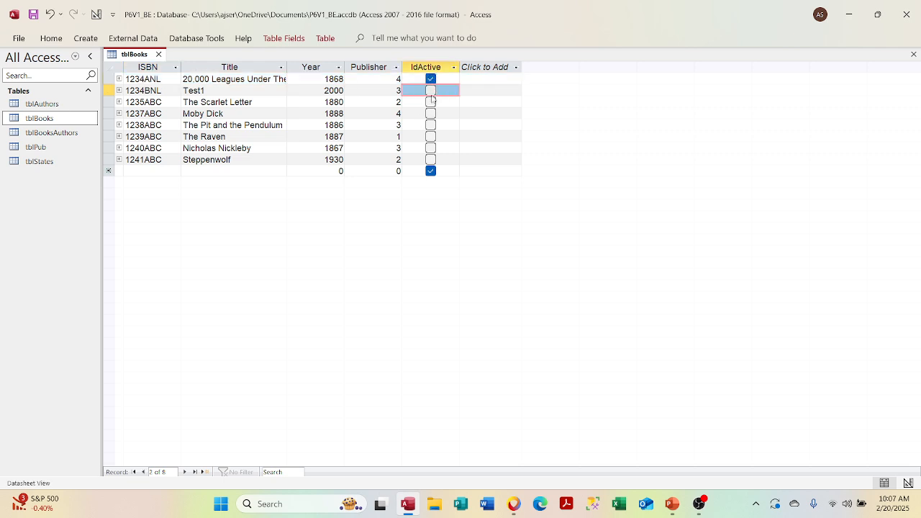
click(430, 91)
click(431, 102)
click(431, 113)
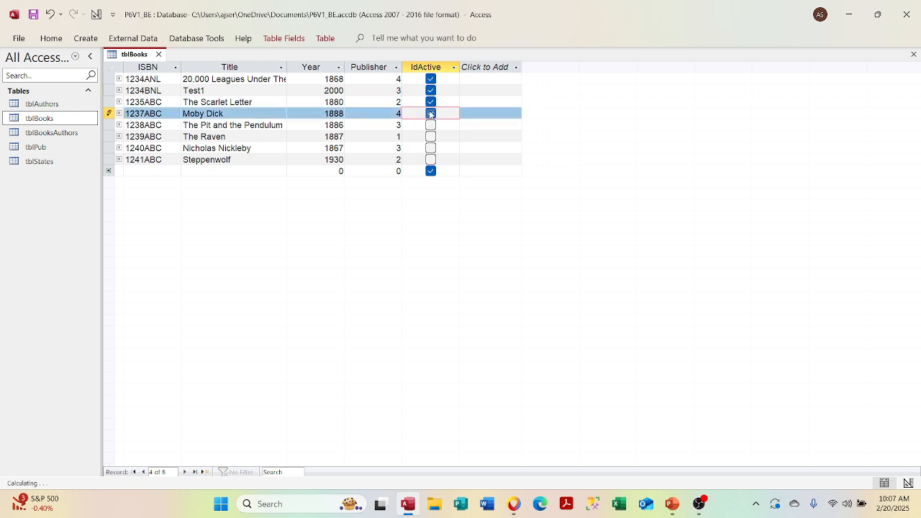
click(430, 125)
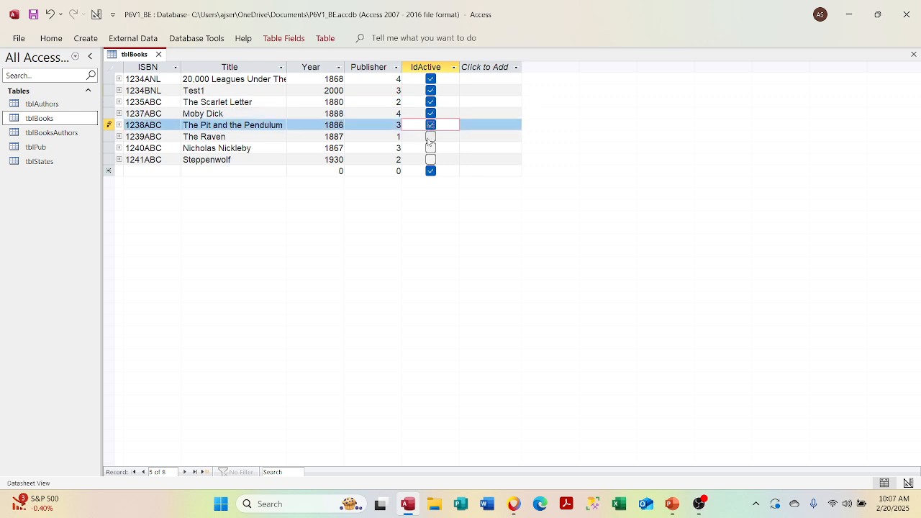
click(430, 161)
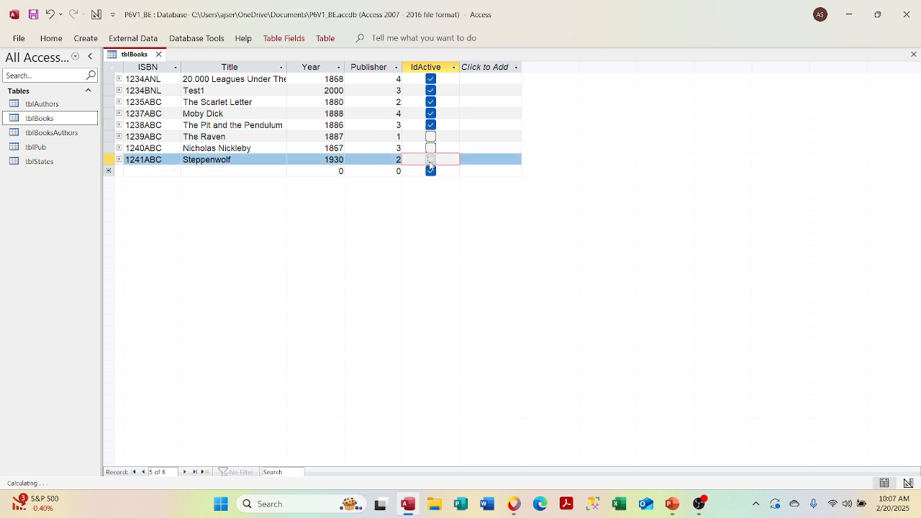
click(430, 149)
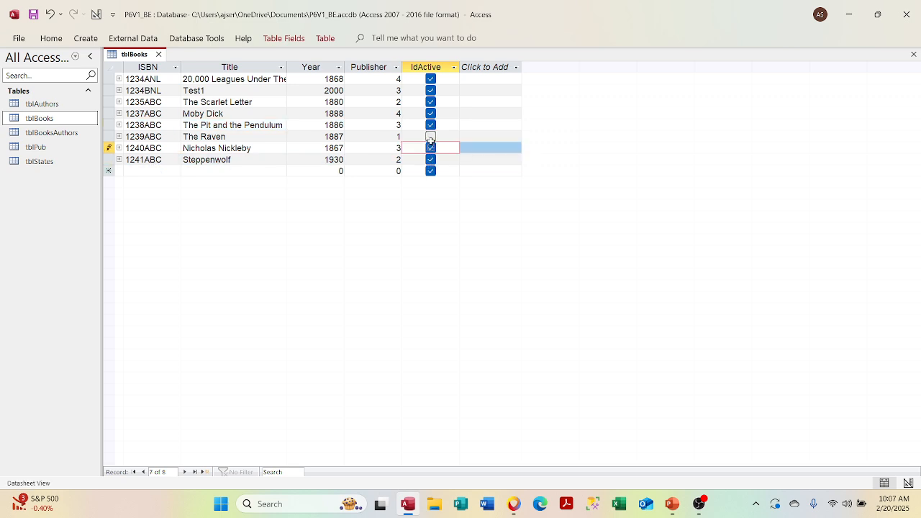
click(430, 137)
click(460, 137)
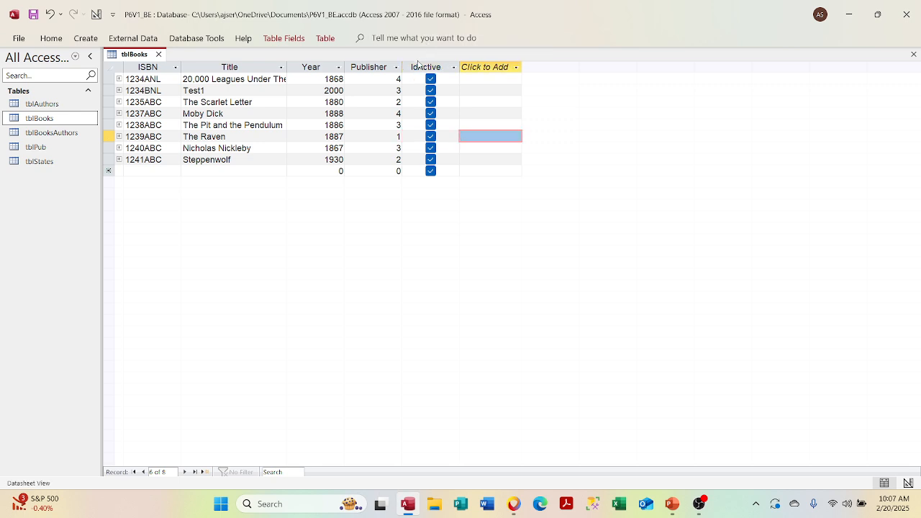
Rename the ldActive column to fldActive and close tblBooks
double_click(418, 67)
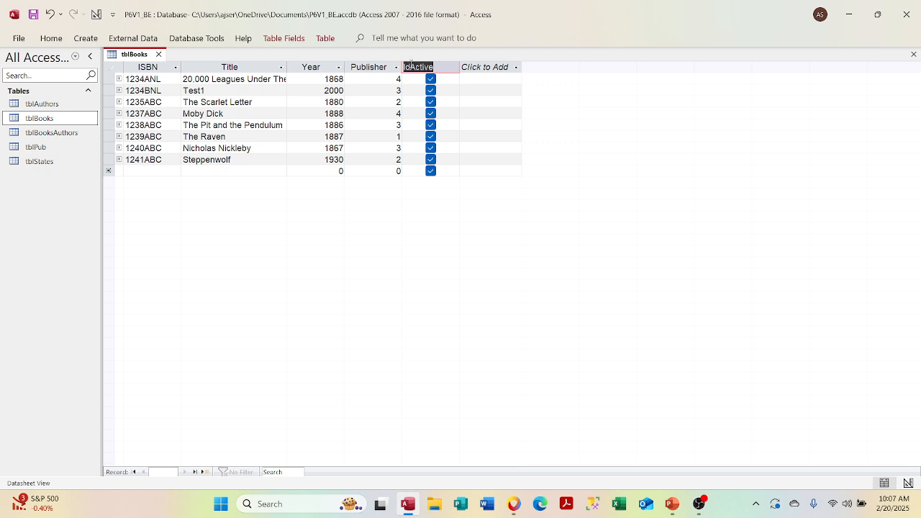
click(405, 66)
text(fld)
key(Tab)
click(316, 195)
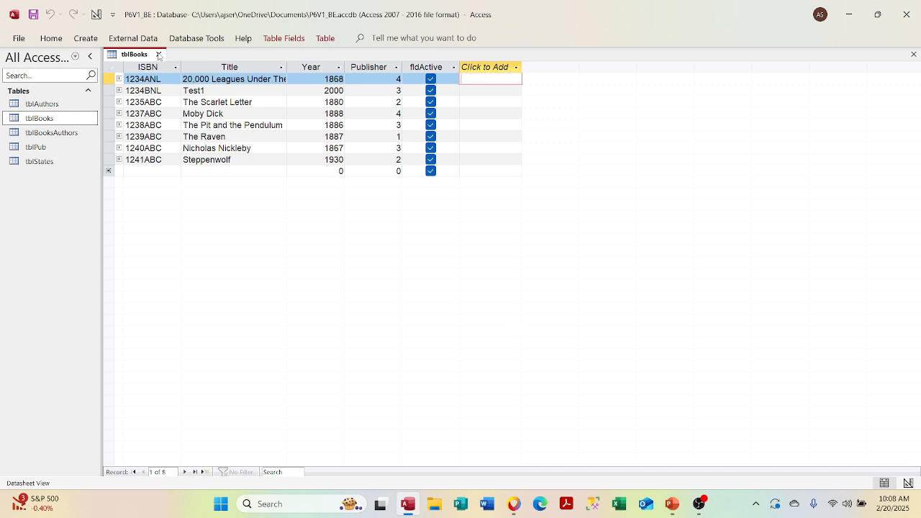
click(158, 54)
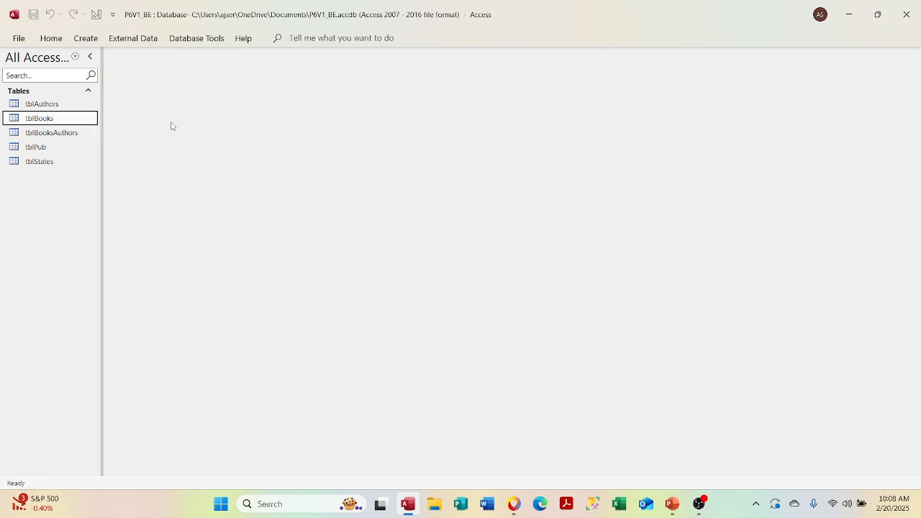
Open the database relationships diagram and delete the relationship between tblAuthors and tblBooksAuthors
click(191, 38)
click(159, 72)
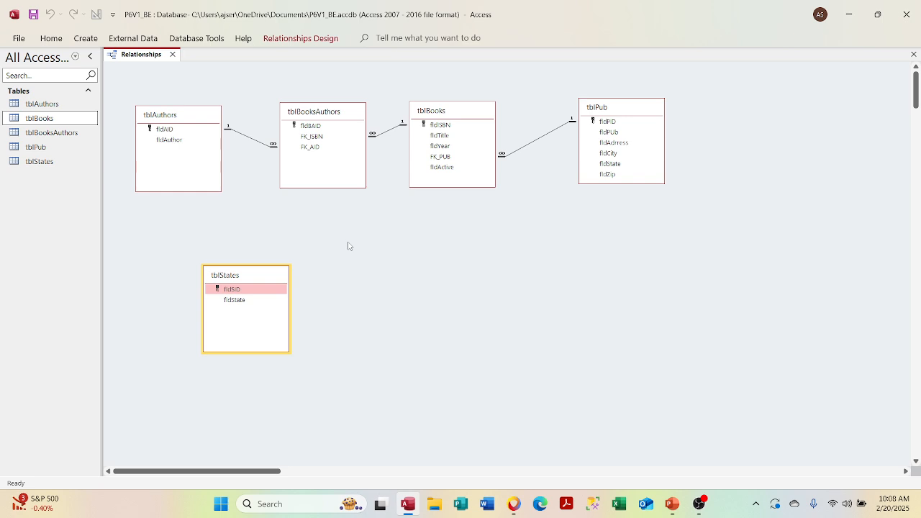
click(251, 139)
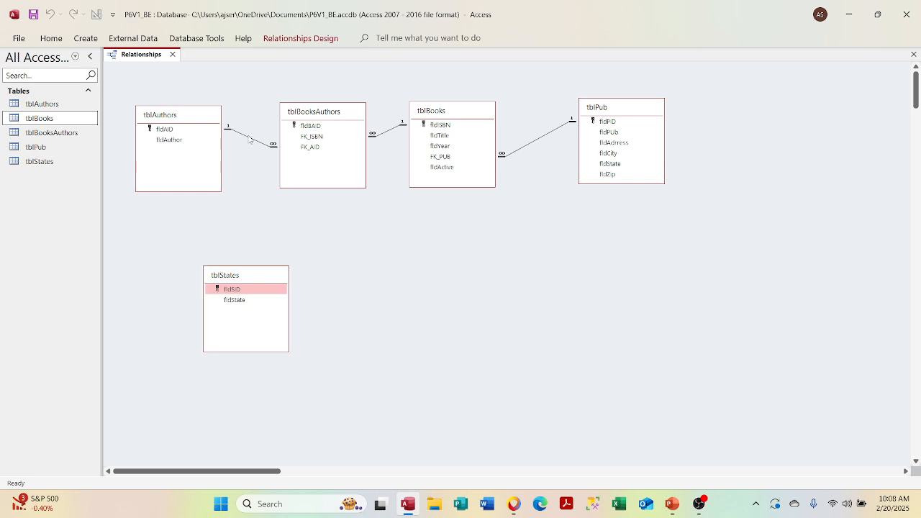
double_click(251, 143)
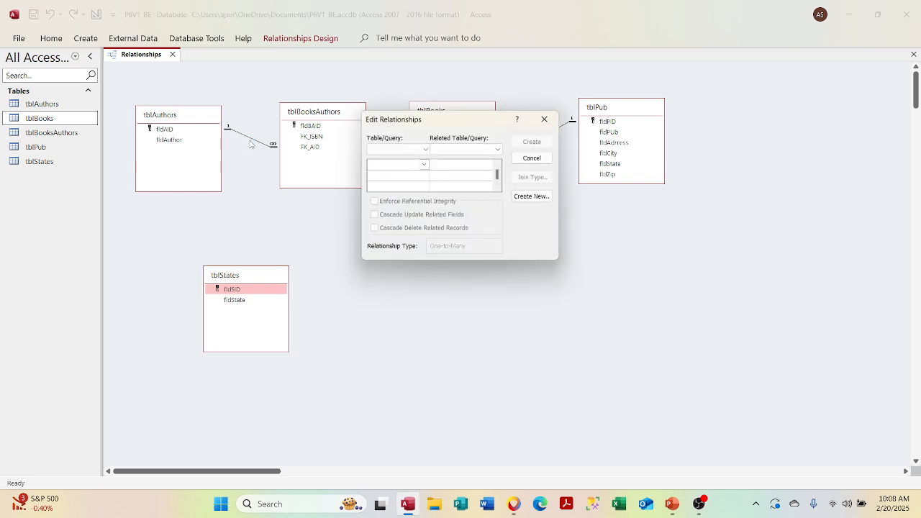
click(545, 118)
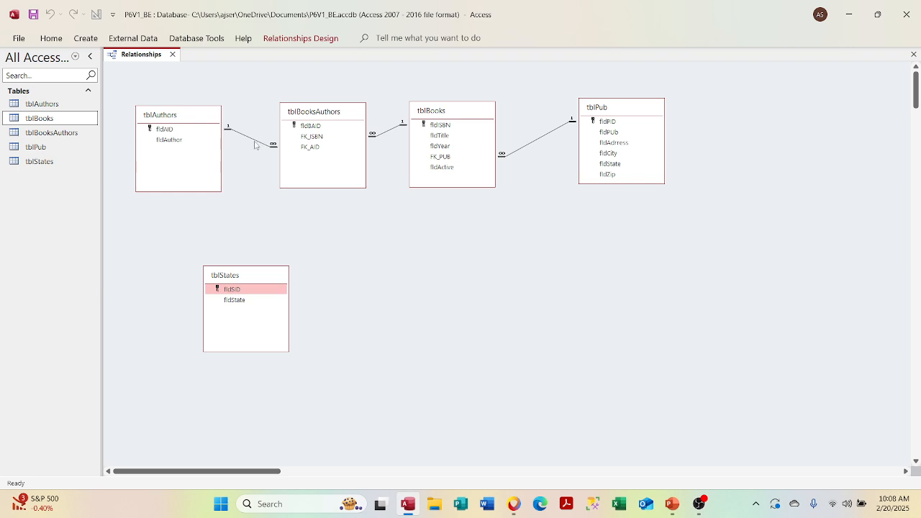
click(256, 143)
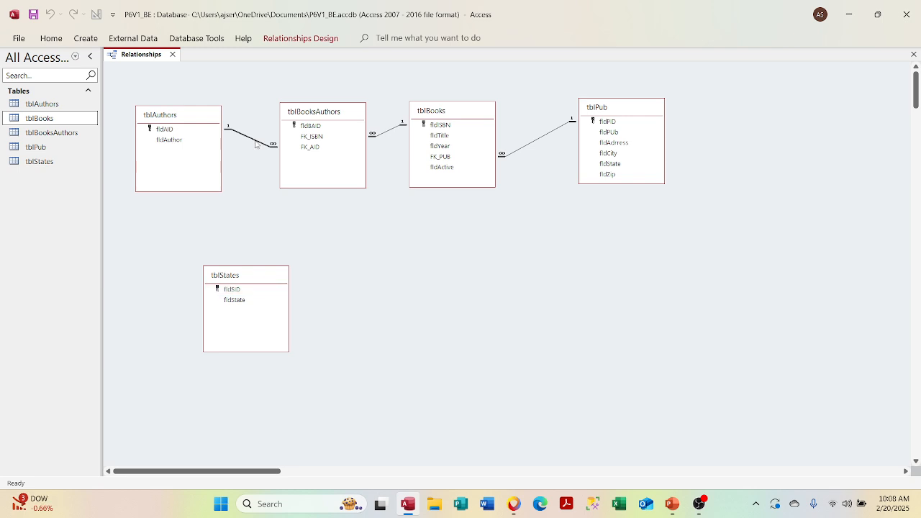
key(Delete)
key(Return)
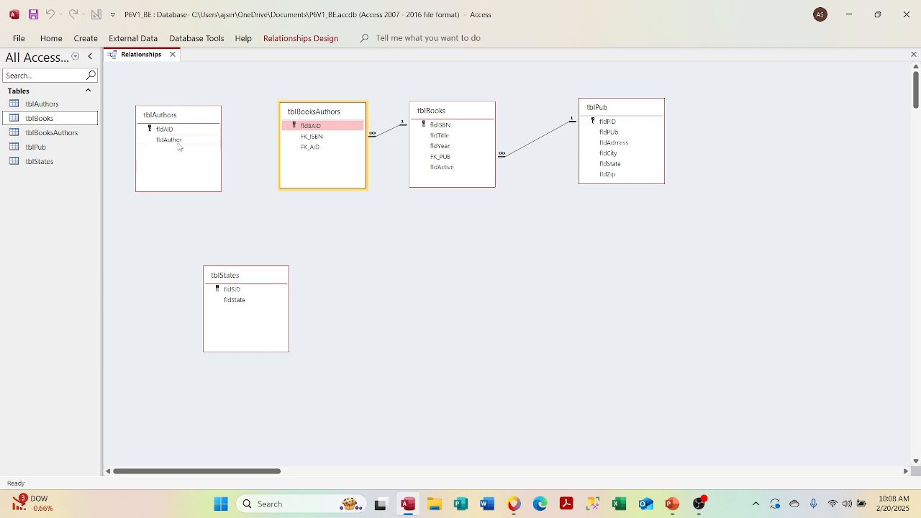
Relate fldAID in tblAuthors to FK_AID in tblBooksAuthors, enforcing referential integrity with cascading updates and cascading deletes
drag(173, 130, 305, 148)
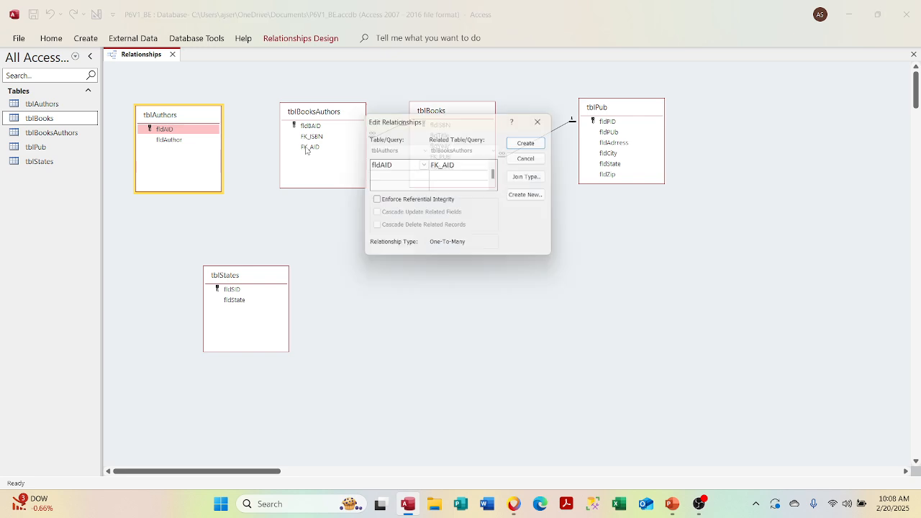
click(375, 203)
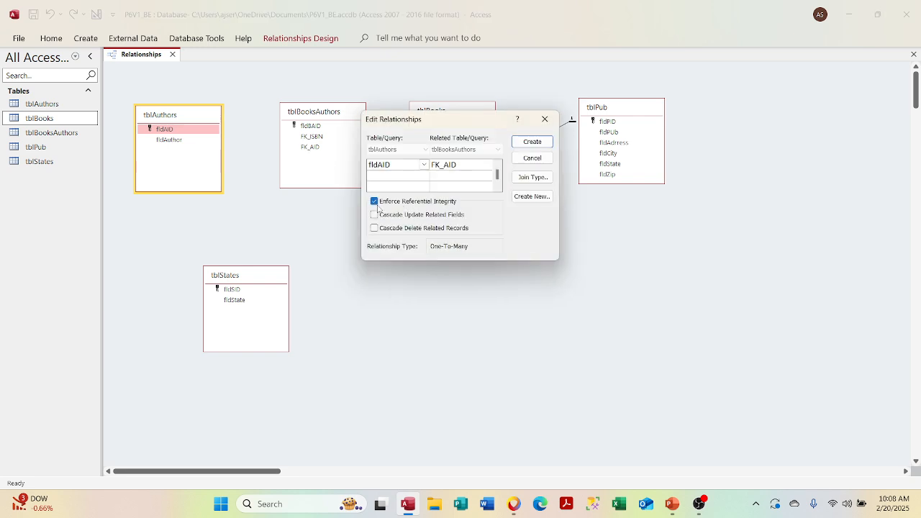
click(374, 214)
click(375, 228)
click(529, 143)
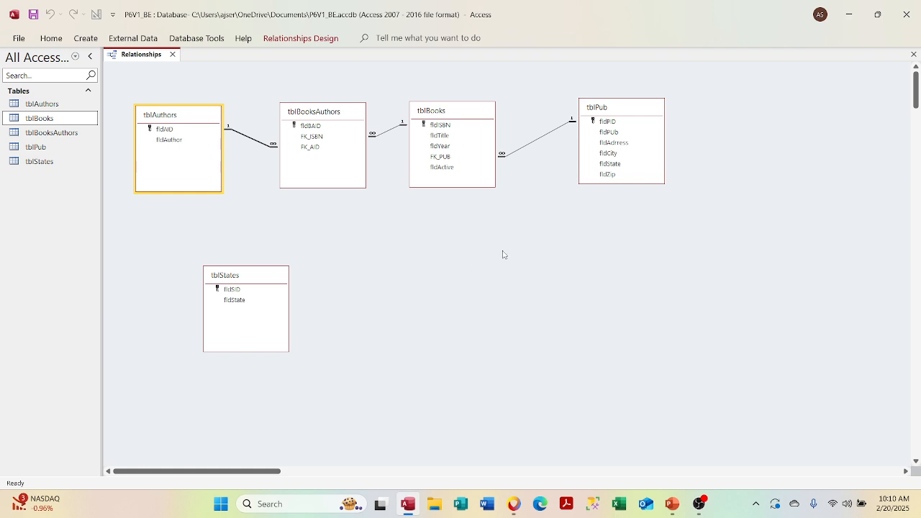
Move tblBooks slightly toward tblPub in the relationships diagram and close the diagram
drag(464, 116, 480, 117)
click(525, 292)
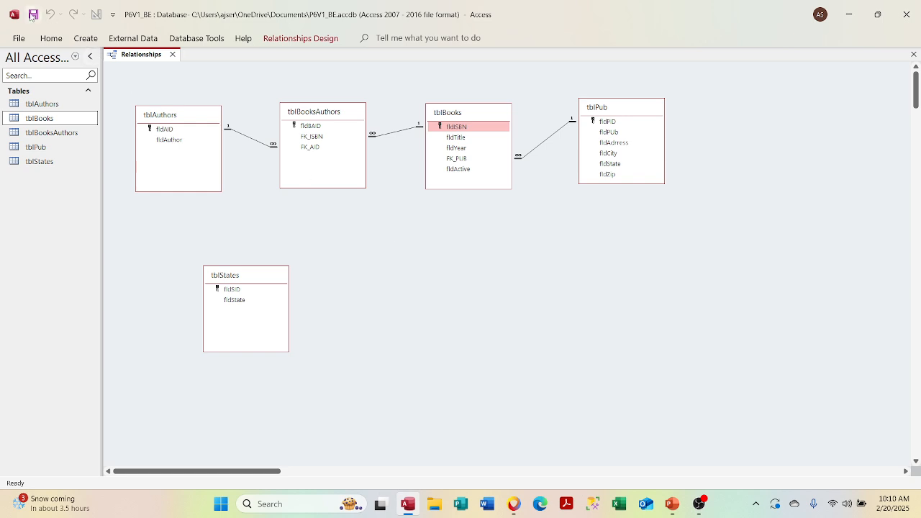
click(173, 55)
Check the fldActive column in the back-end tblBooks records and close the table
double_click(74, 118)
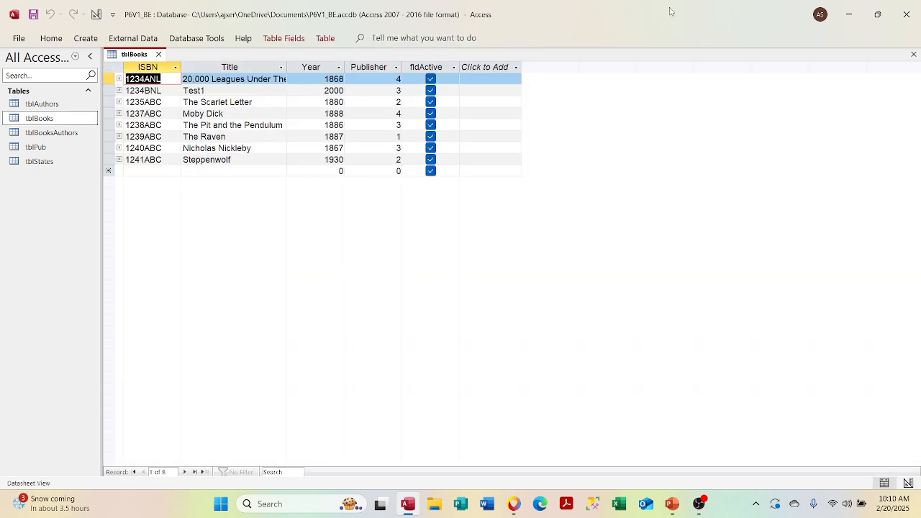
click(159, 55)
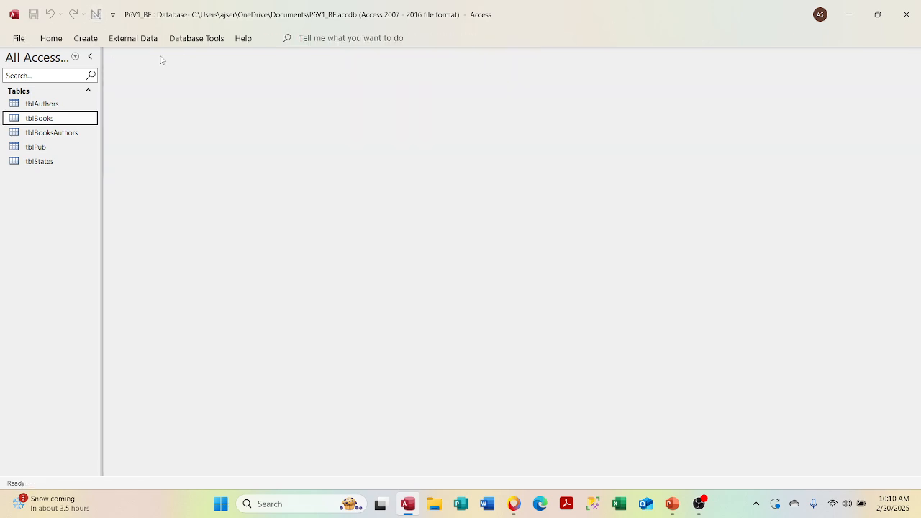
Close the back-end database, open the recent front-end database PV62_FE, and check fldActive in its linked tblBooks table
click(19, 38)
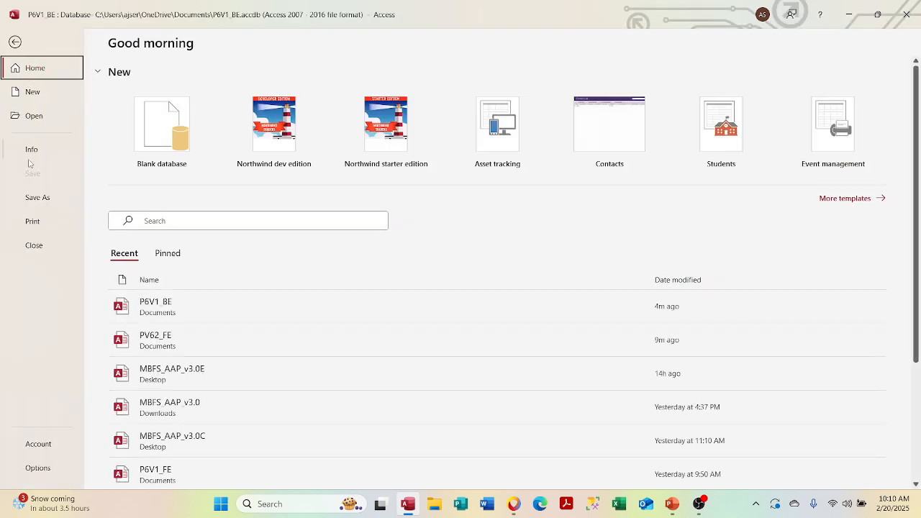
click(34, 248)
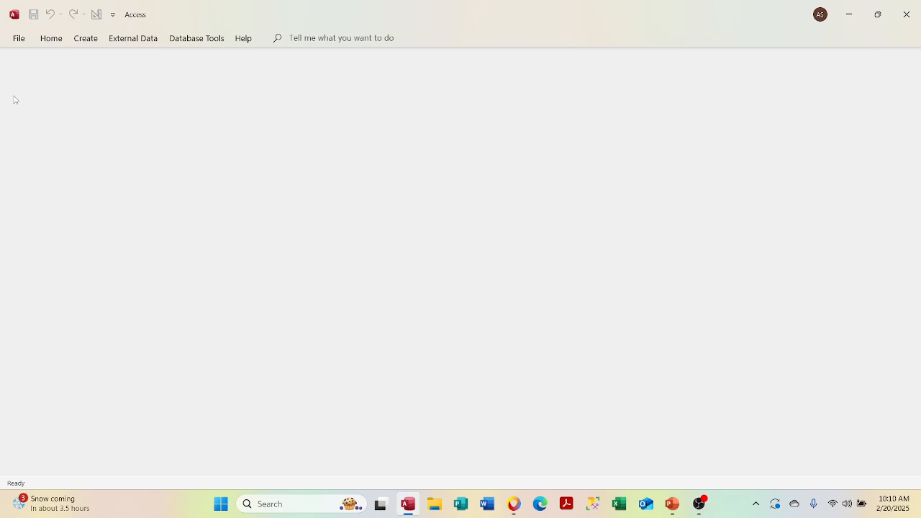
click(17, 40)
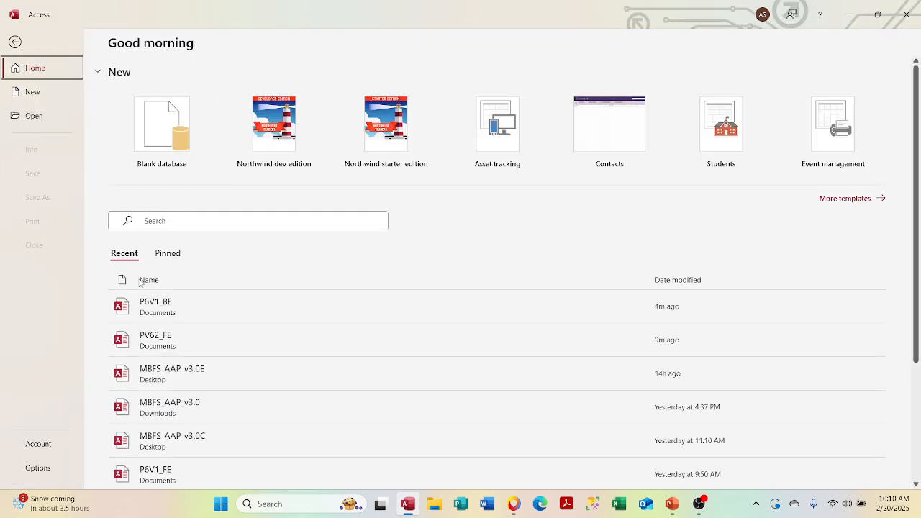
click(158, 343)
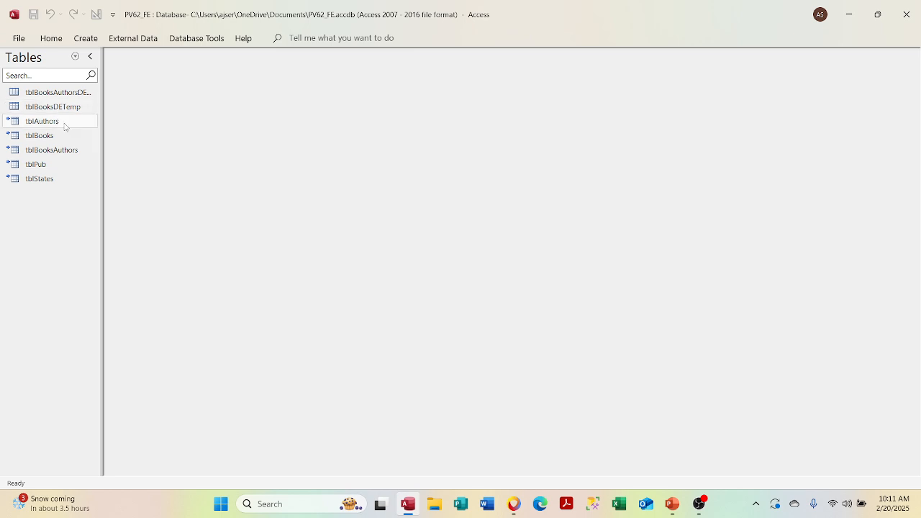
double_click(64, 135)
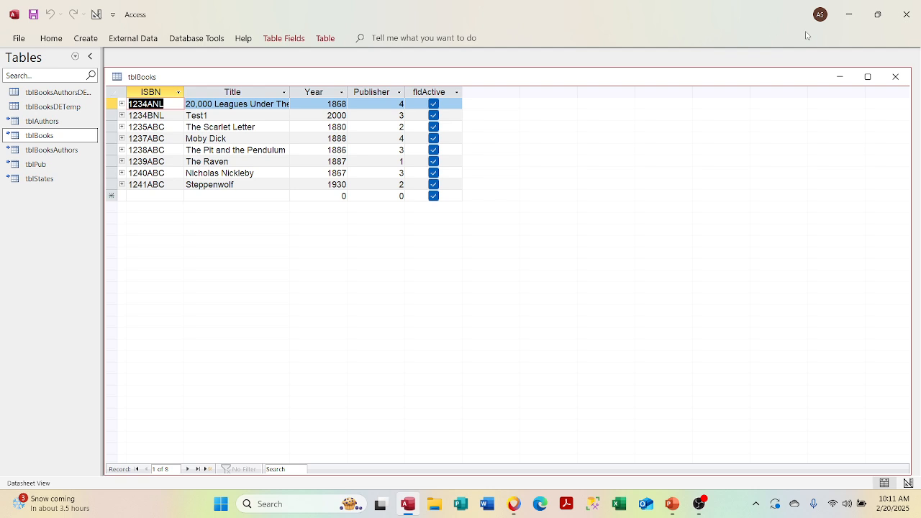
click(897, 76)
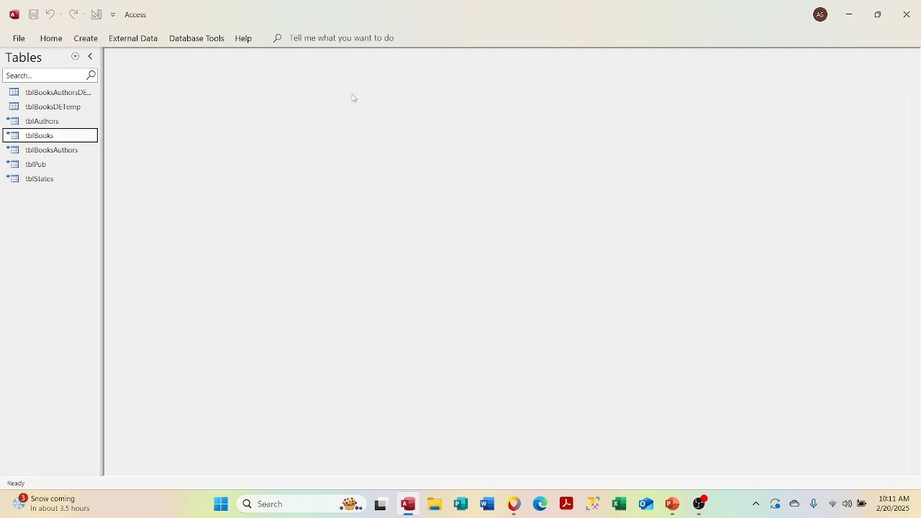
List the front end's forms and open frmDEMain in Design View
click(75, 57)
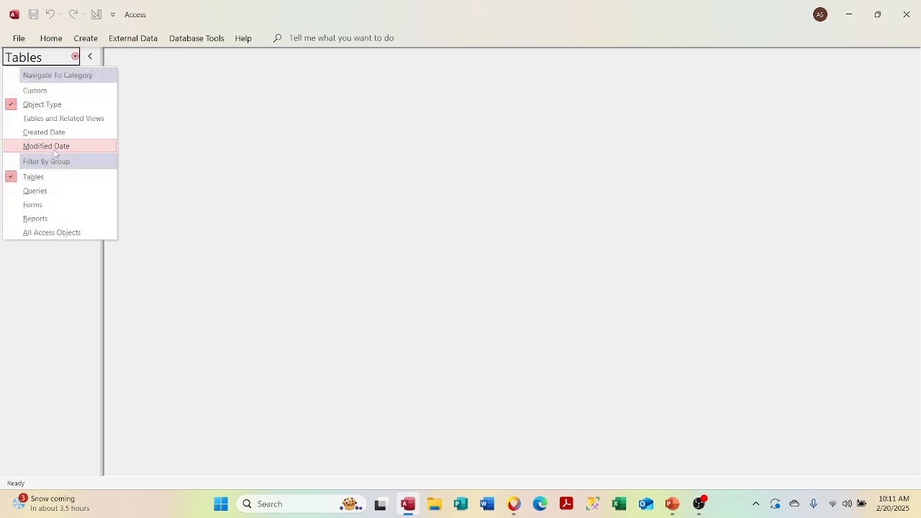
click(51, 205)
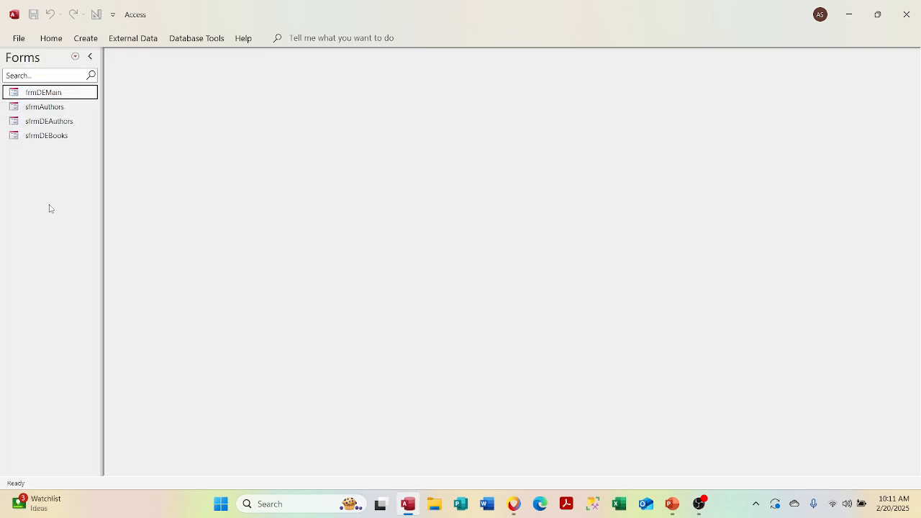
double_click(50, 92)
right_click(220, 75)
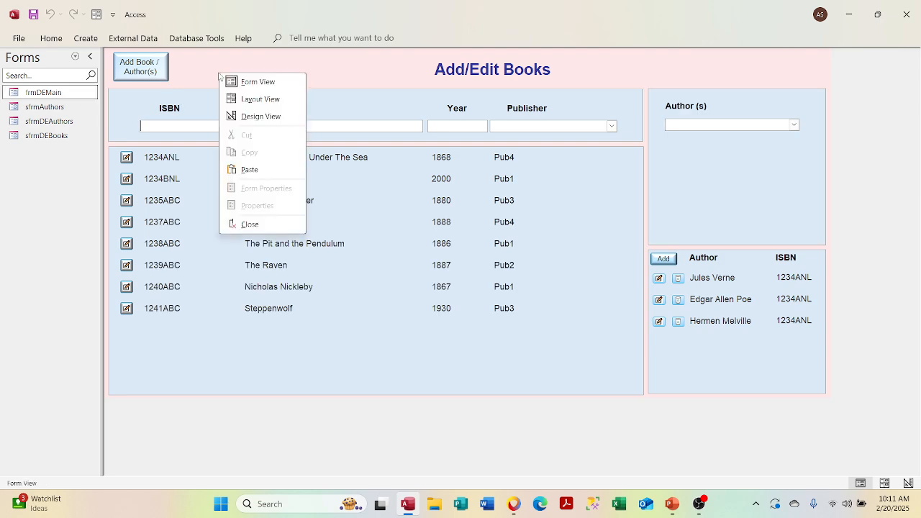
click(246, 116)
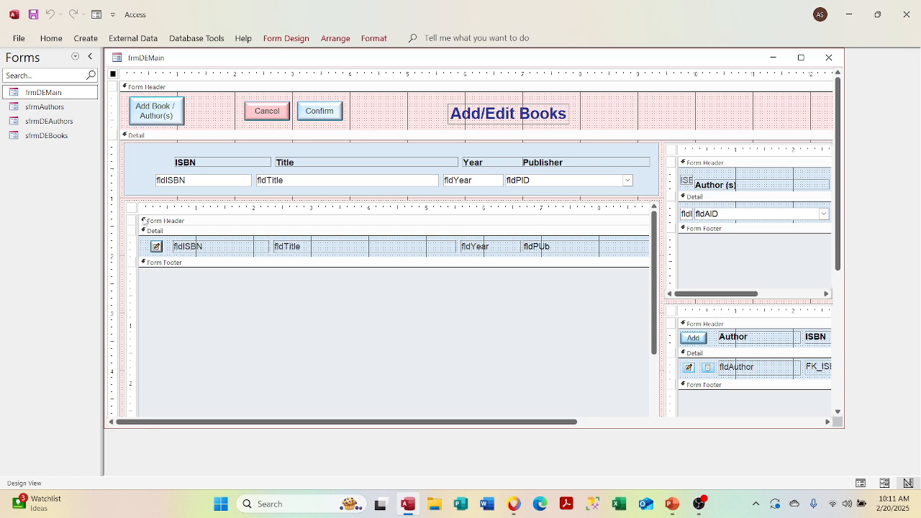
Examine the qryBooksDE query used as the books subform's record source and close it without changes
click(135, 210)
click(135, 209)
right_click(137, 208)
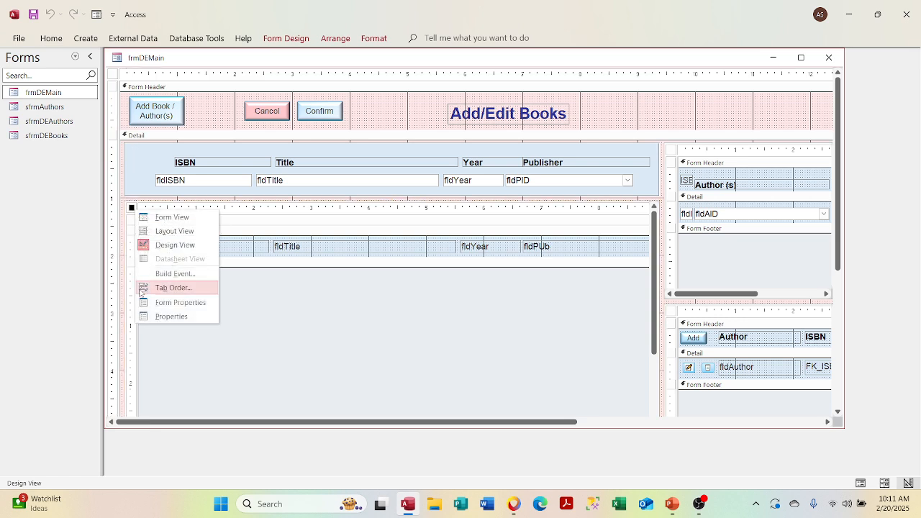
click(146, 315)
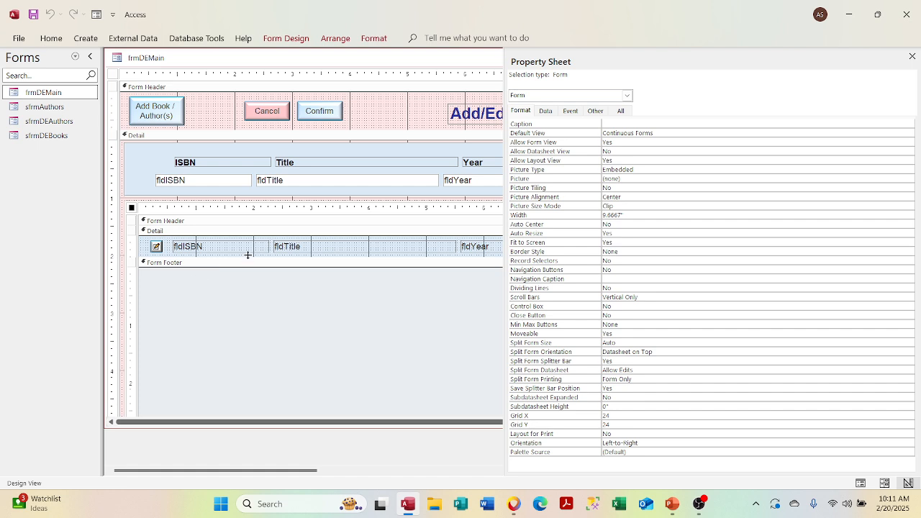
click(545, 112)
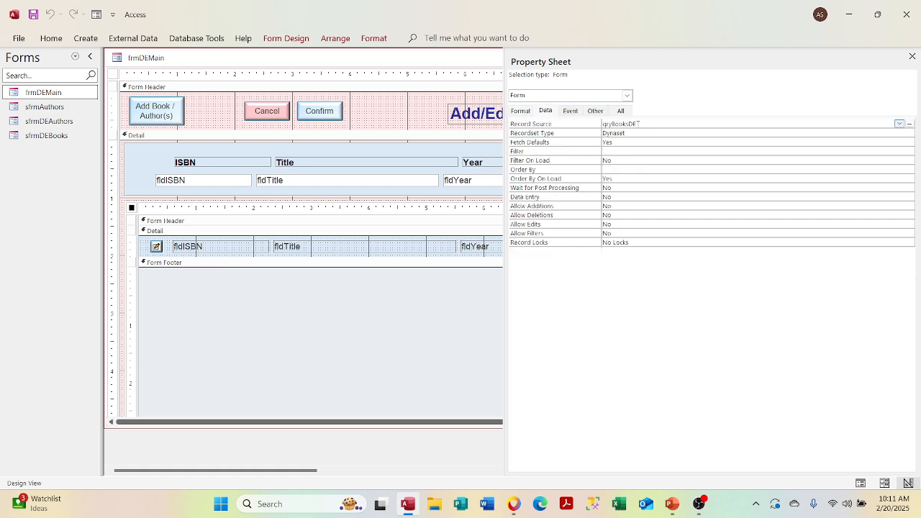
click(911, 132)
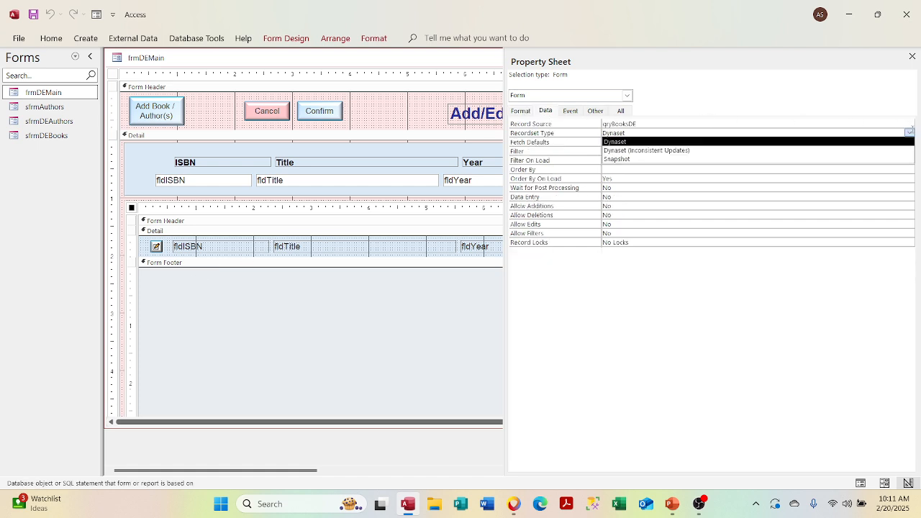
click(911, 124)
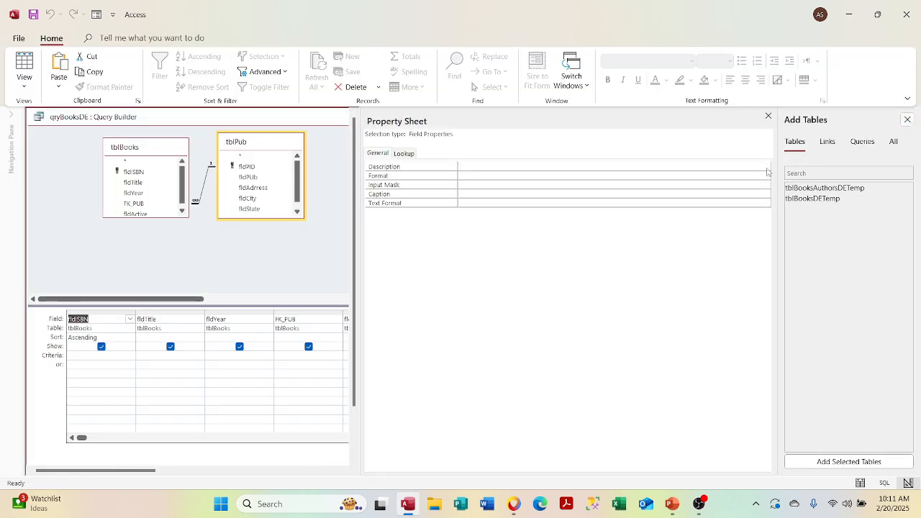
click(768, 116)
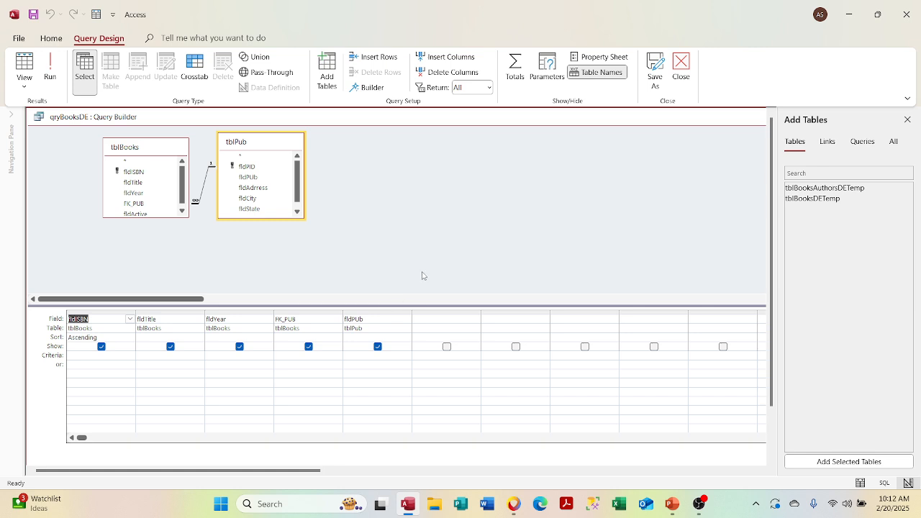
click(907, 120)
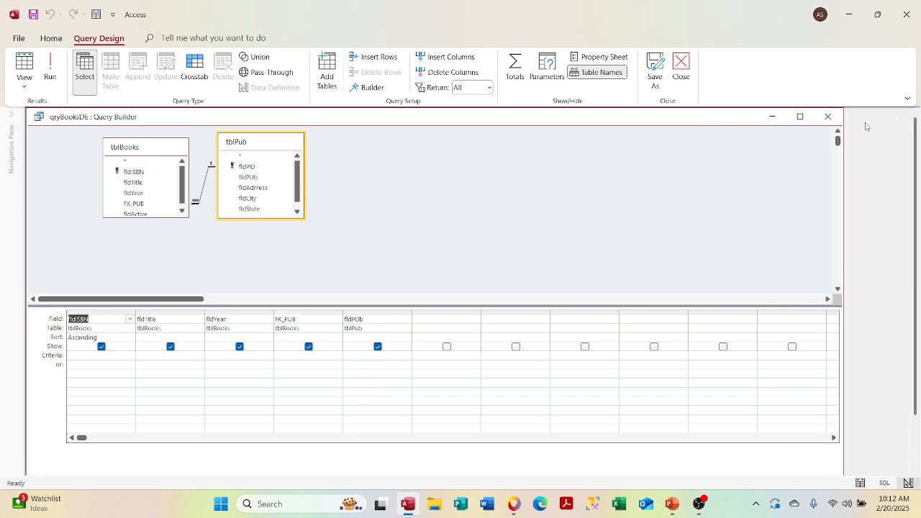
click(828, 117)
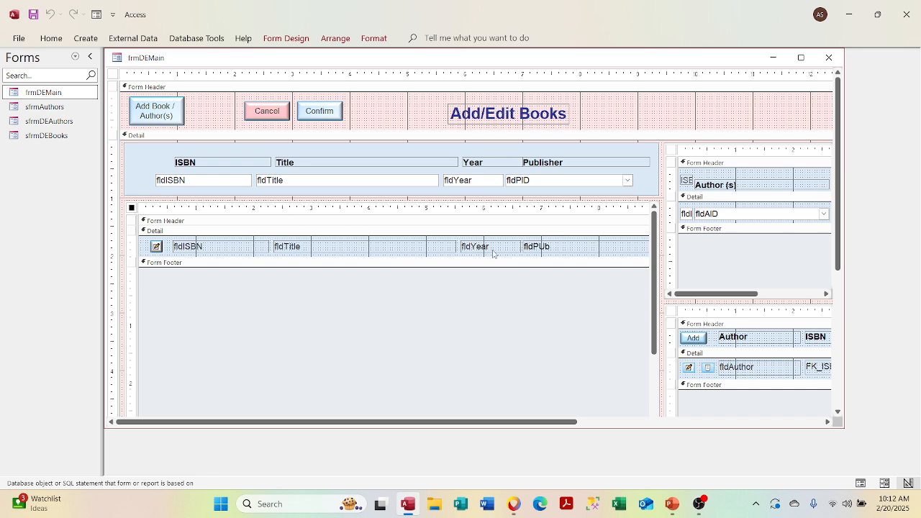
Reopen the books subform's record source query and add the fldActive field from tblBooks to the query grid
right_click(131, 212)
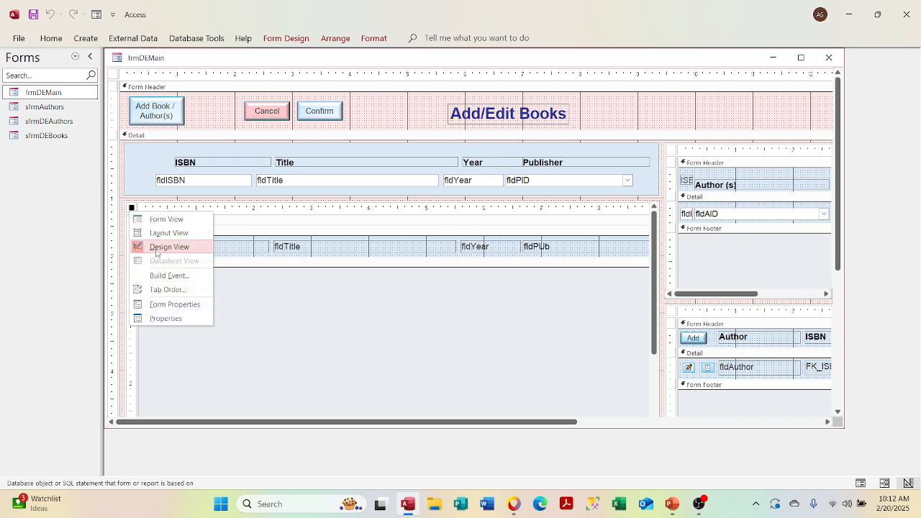
click(156, 318)
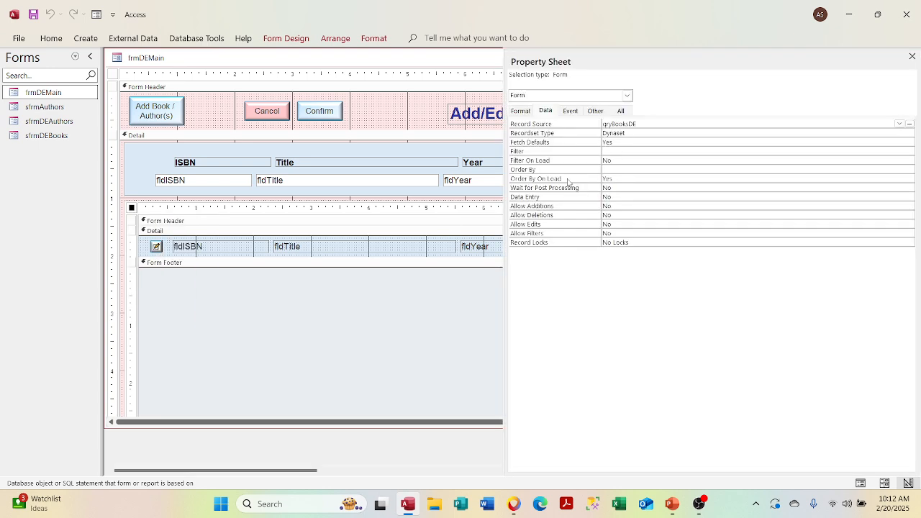
click(909, 123)
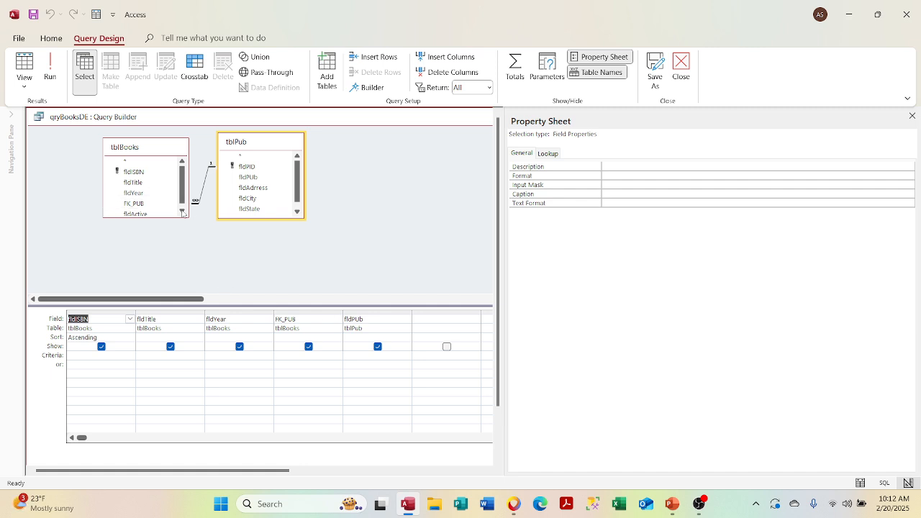
mouse_move(150, 217)
mouse_down()
mouse_move(146, 252)
mouse_move(150, 232)
mouse_up()
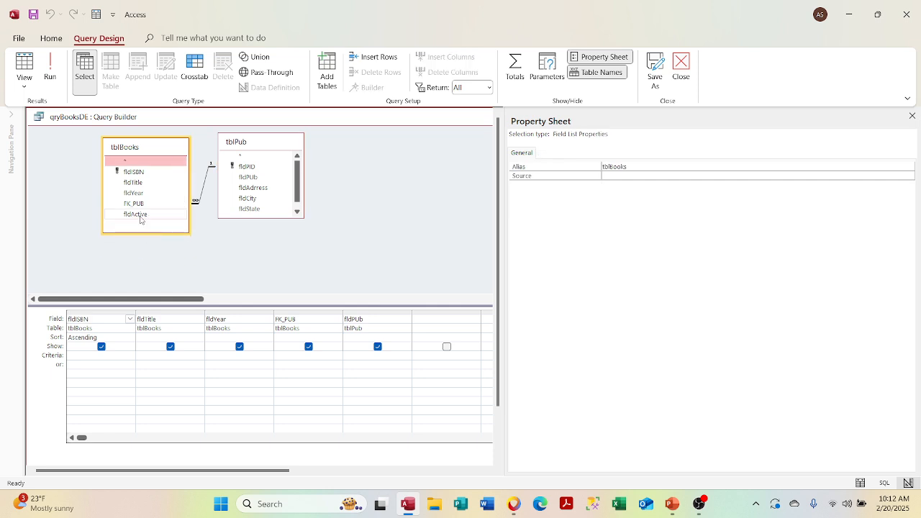
double_click(138, 214)
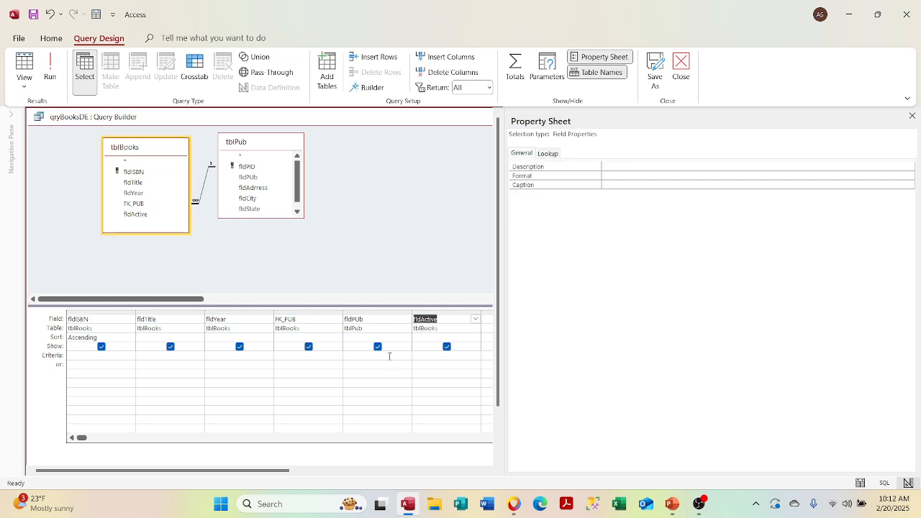
Set the criterion of the fldActive column to Yes, without quotation marks
click(424, 357)
text(")
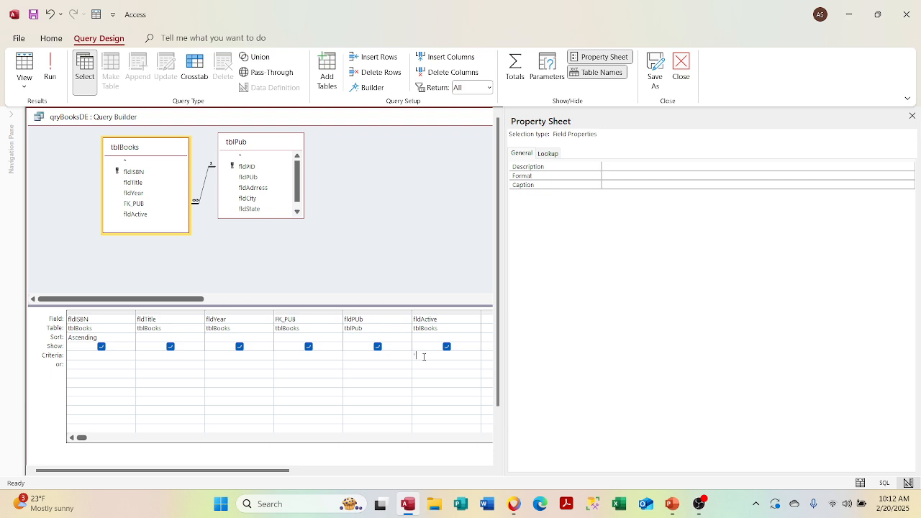
text(Yes)
click(385, 400)
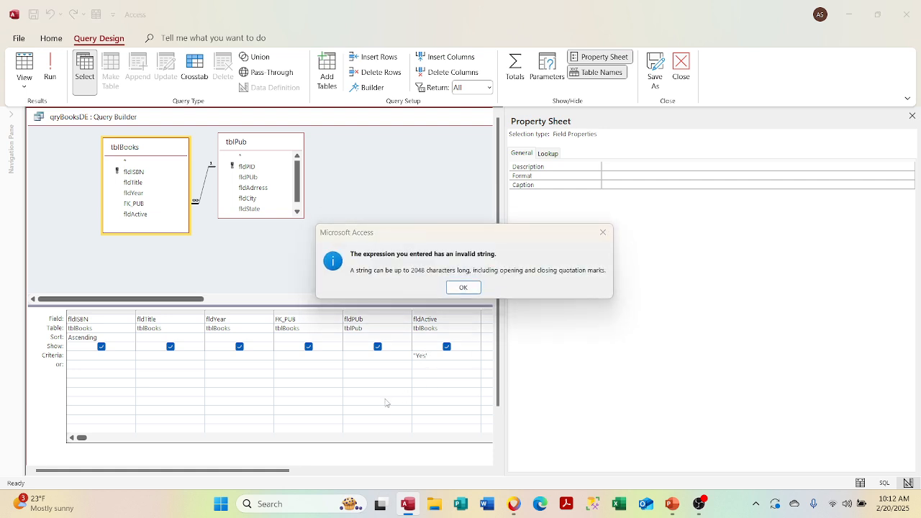
click(463, 289)
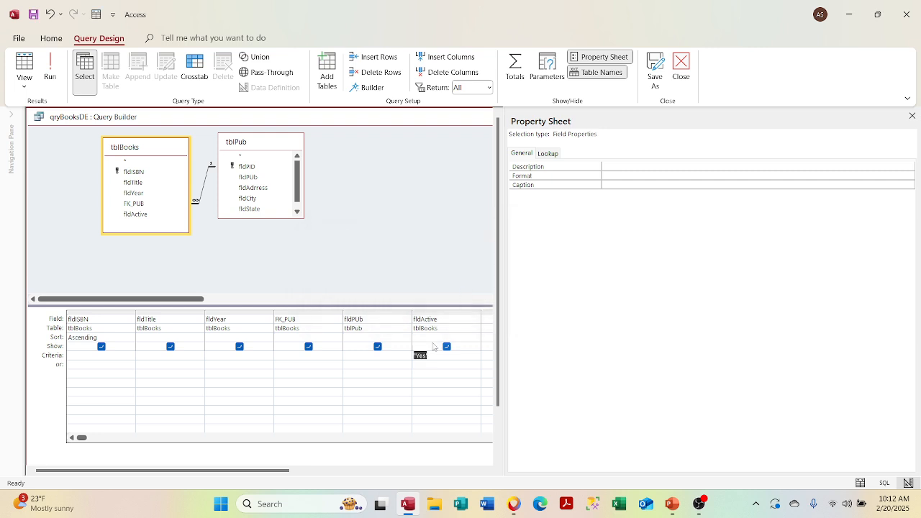
text(Yes)
click(385, 374)
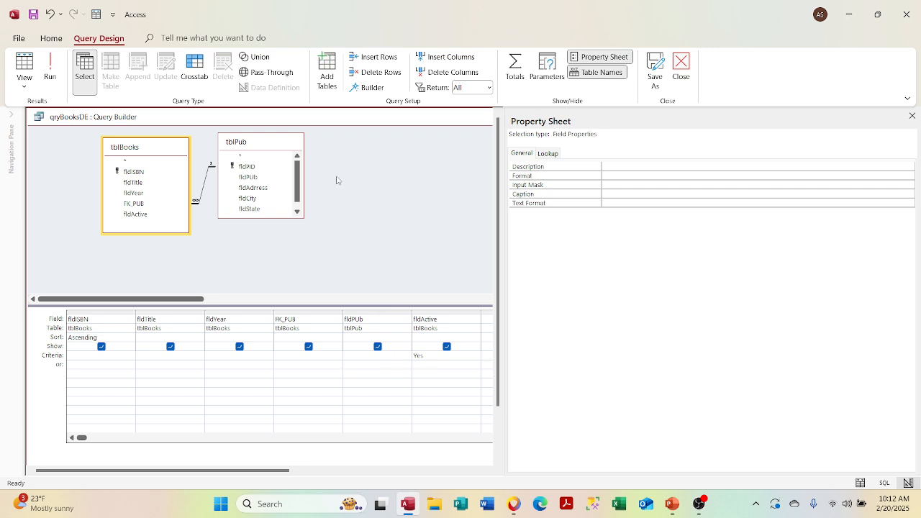
Preview the qryBooksDE records in Datasheet View, then close the query and save its changes
right_click(326, 122)
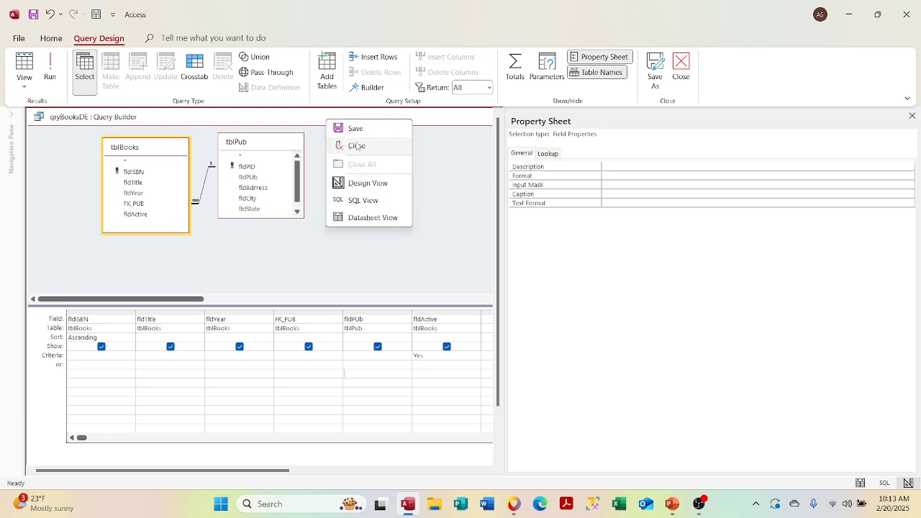
click(363, 217)
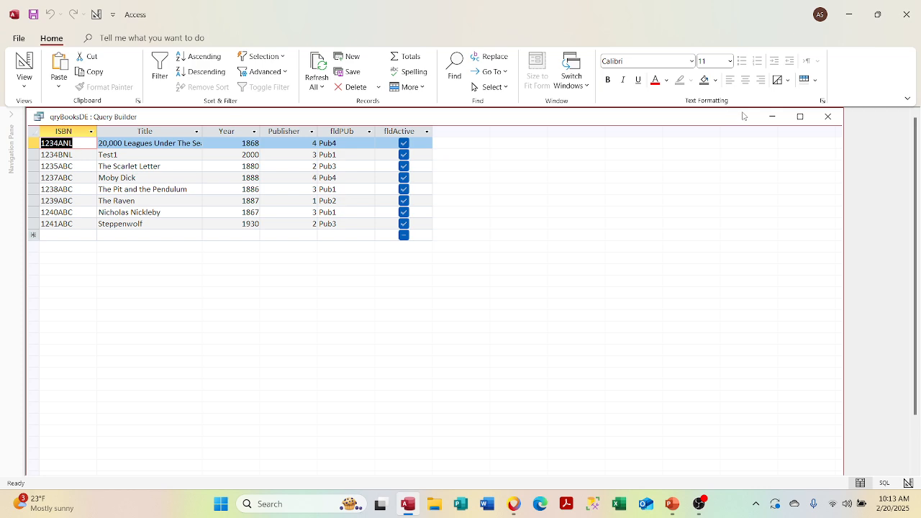
click(827, 116)
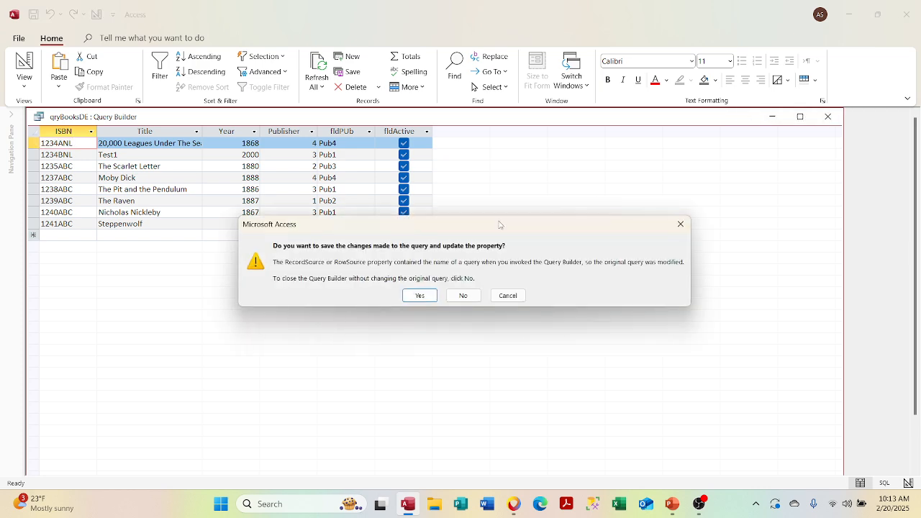
click(425, 296)
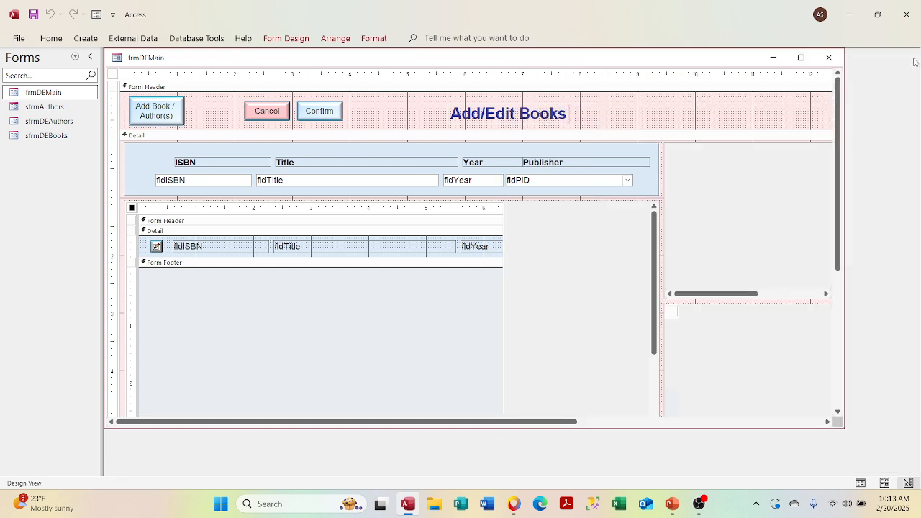
Close the subform's property sheet and switch frmDEMain to Form View
click(912, 57)
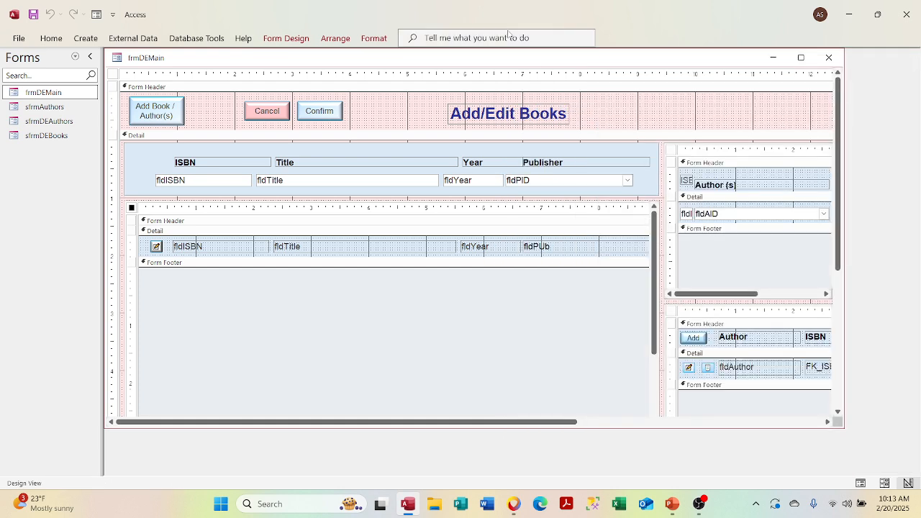
right_click(451, 60)
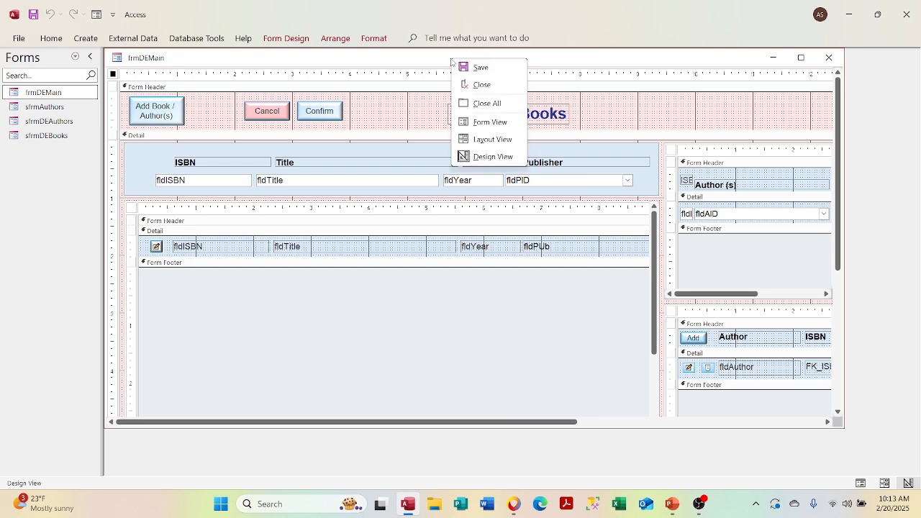
click(490, 121)
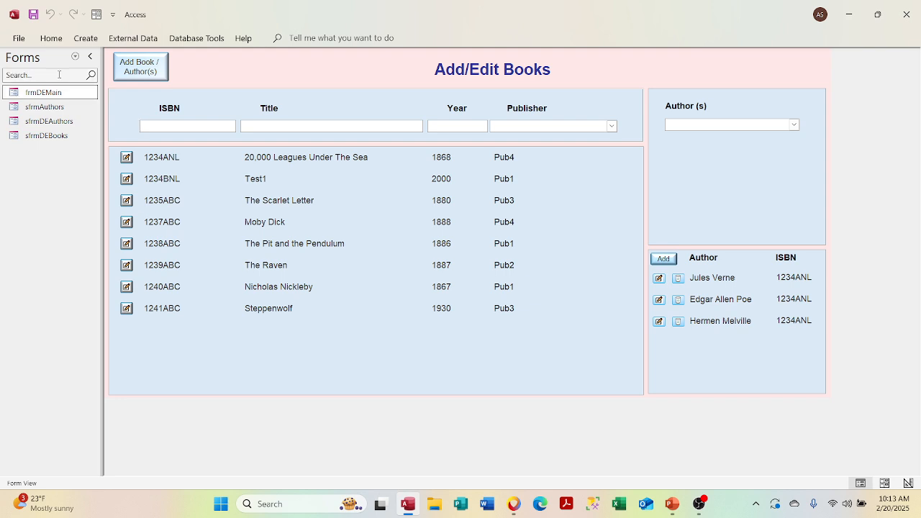
List the tables, open tblBooks, mark Steppenwolf as inactive in fldActive, and close the table
click(75, 56)
click(43, 177)
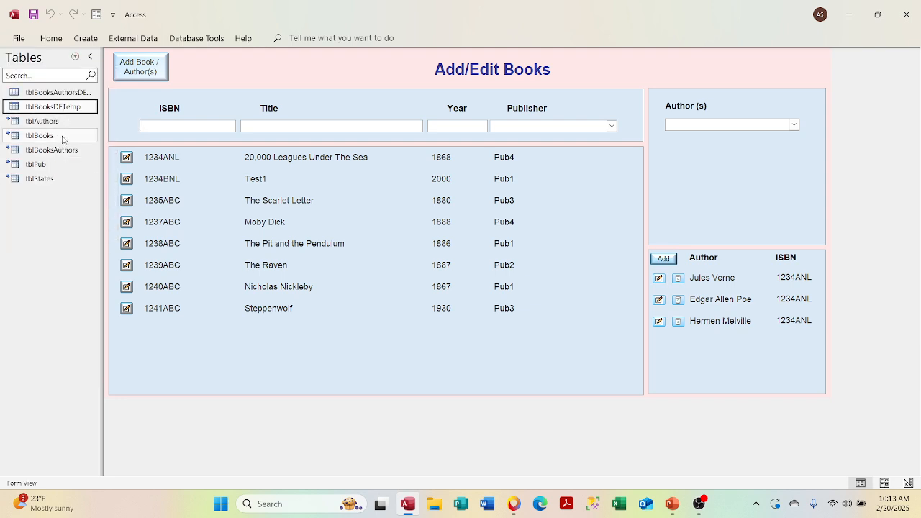
double_click(62, 137)
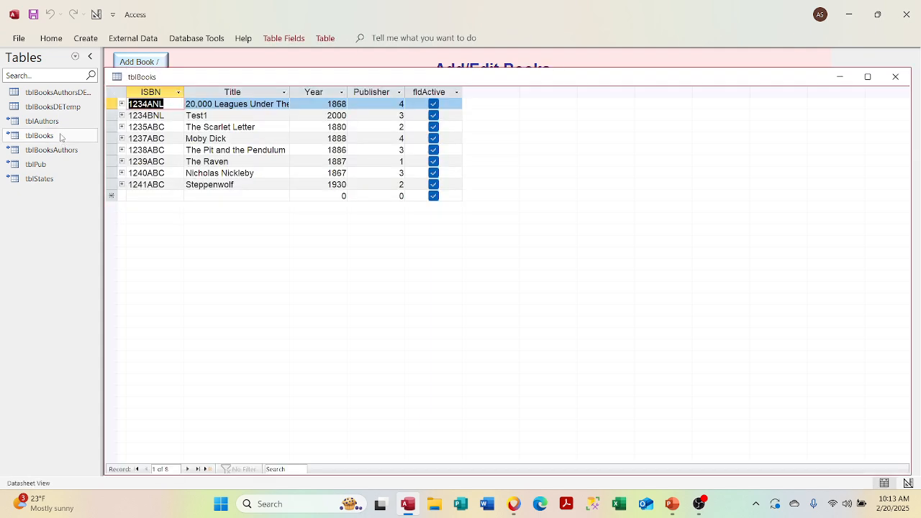
click(434, 184)
click(434, 195)
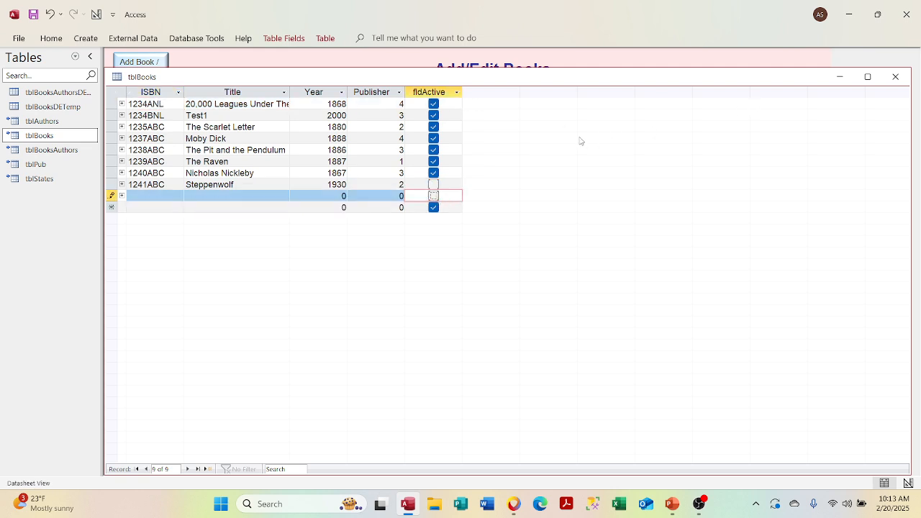
key(Escape)
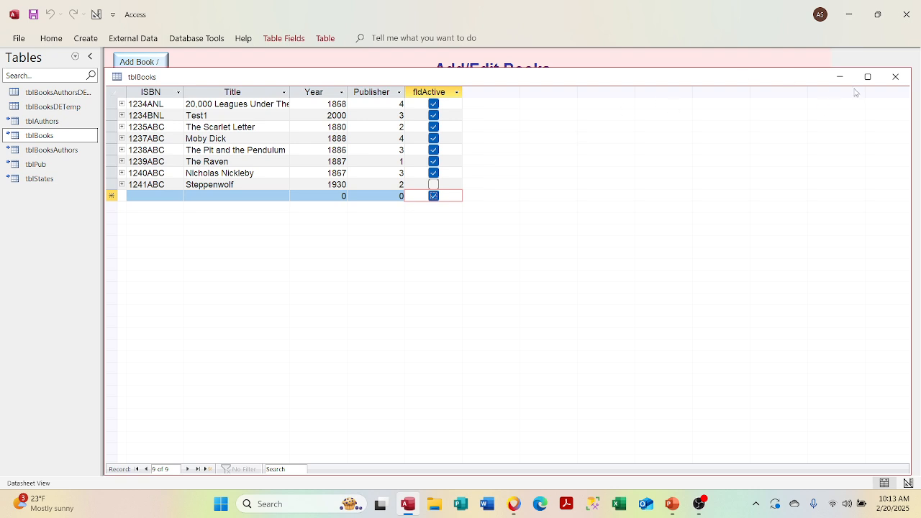
click(389, 127)
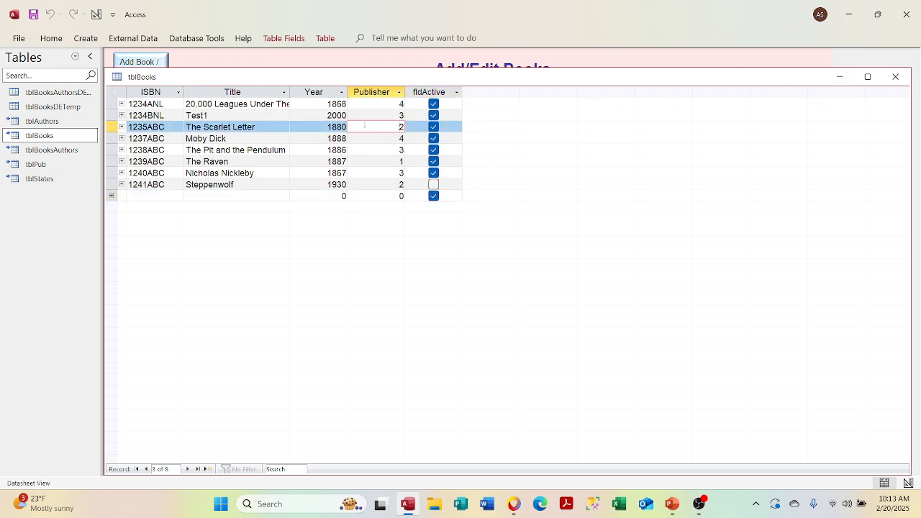
click(897, 82)
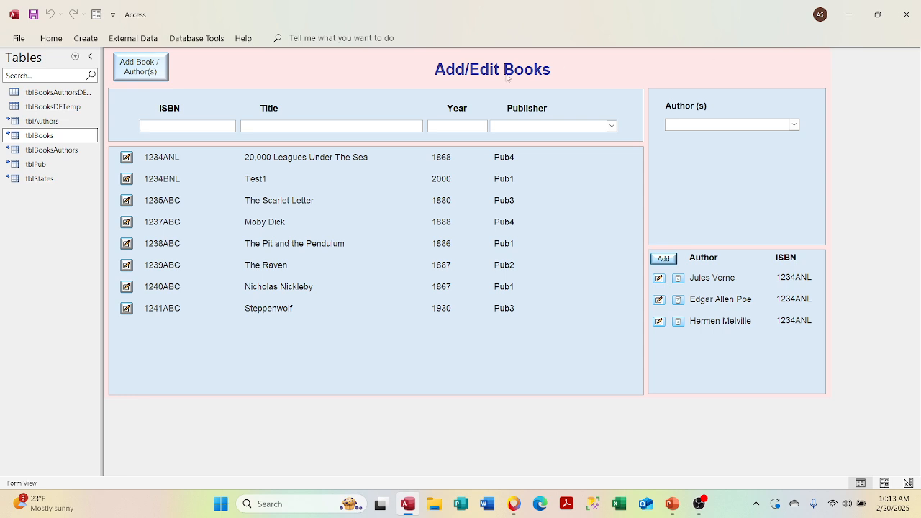
Refresh the form's books list and select several books, including Test1, The Raven and Nicholas Nickleby, to check their authors
click(295, 202)
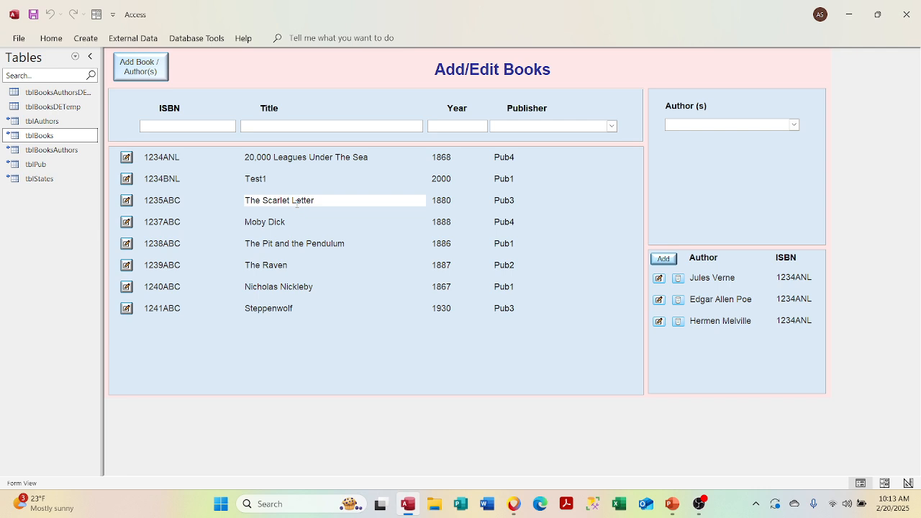
key(F5)
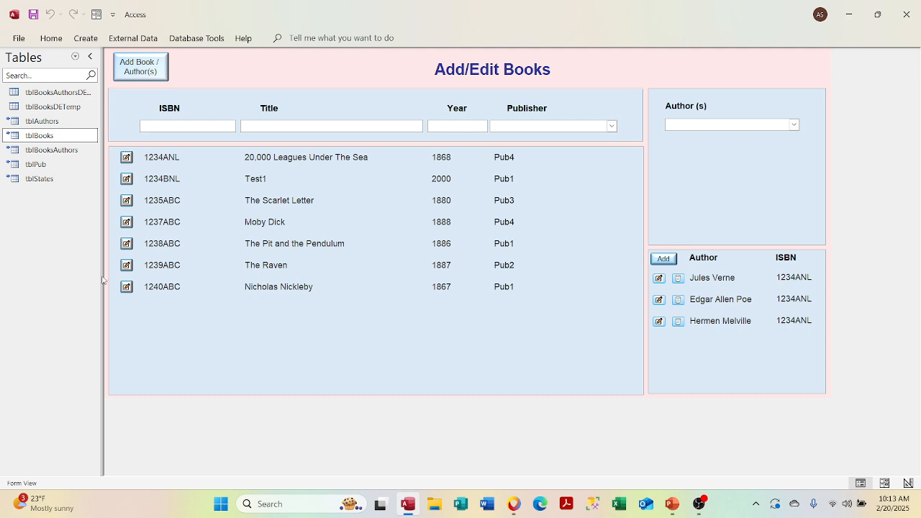
click(160, 159)
click(157, 178)
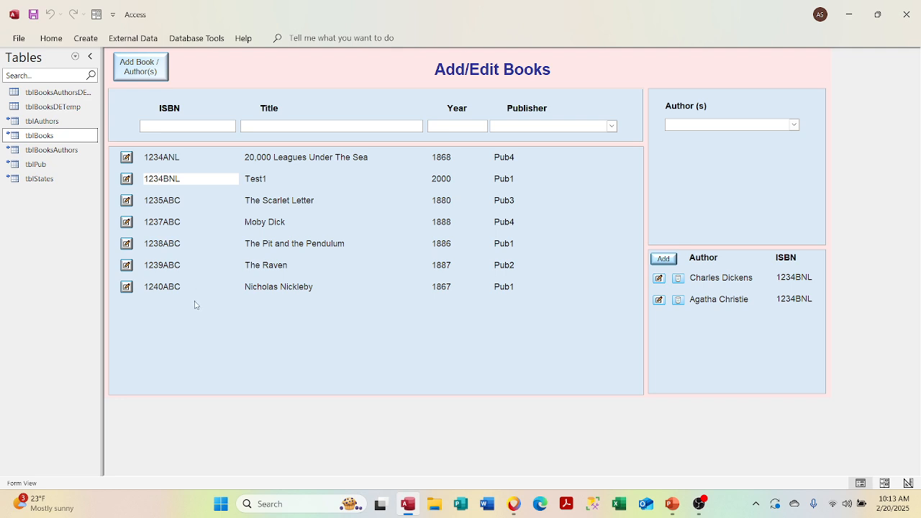
click(258, 286)
click(264, 266)
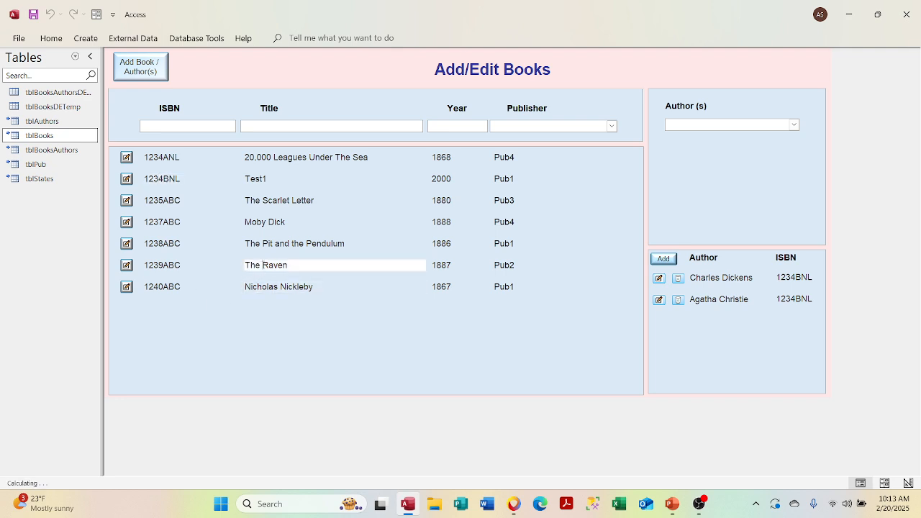
click(262, 286)
click(166, 290)
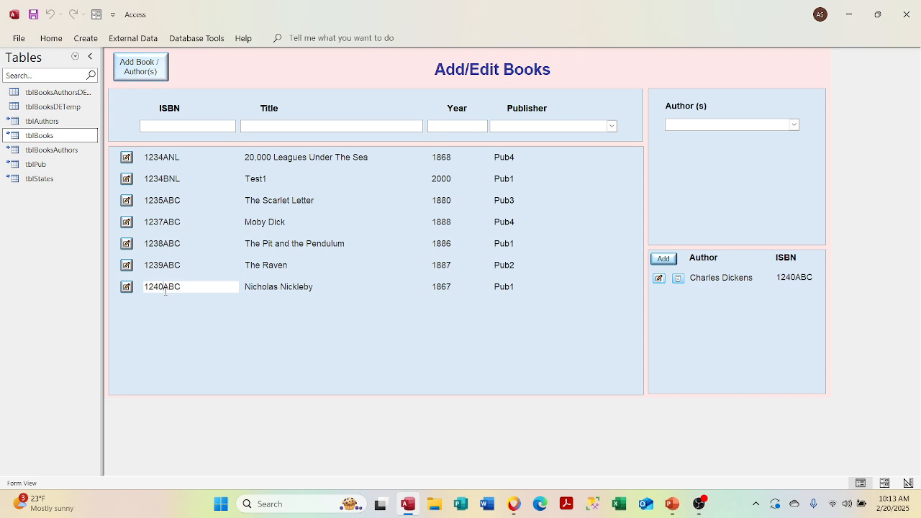
Check the authors listed for The Pit and the Pendulum, Nicholas Nickleby and 20,000 Leagues Under The Sea
click(168, 245)
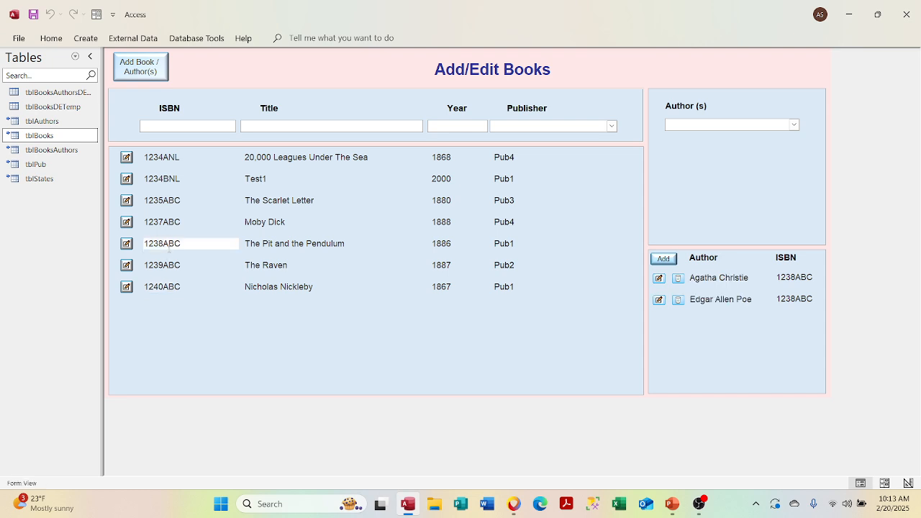
click(163, 287)
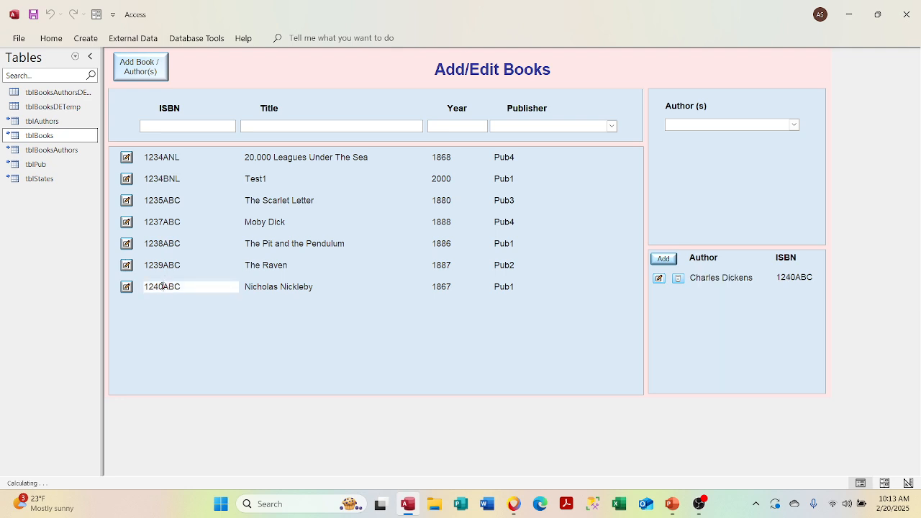
click(163, 159)
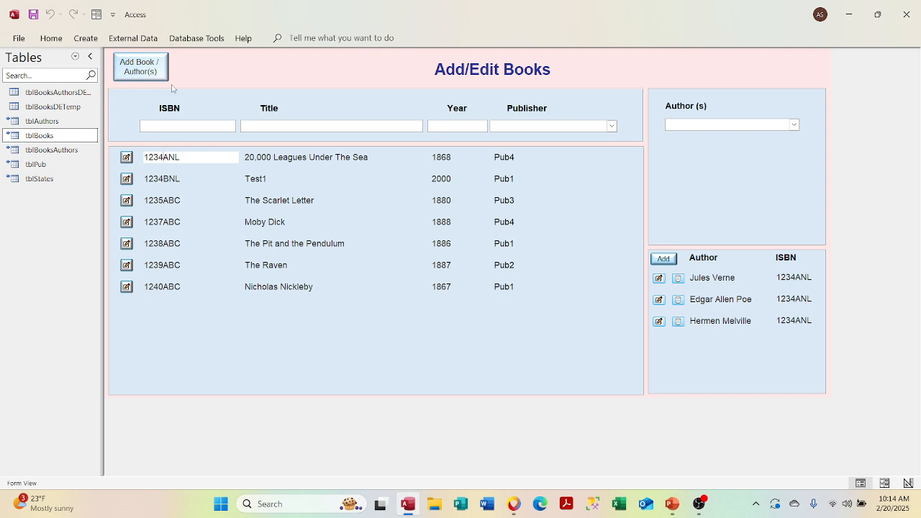
In Design View, open up the books subform's Form Header to 0.5 inch high and preview frmDEMain in Form View
right_click(248, 74)
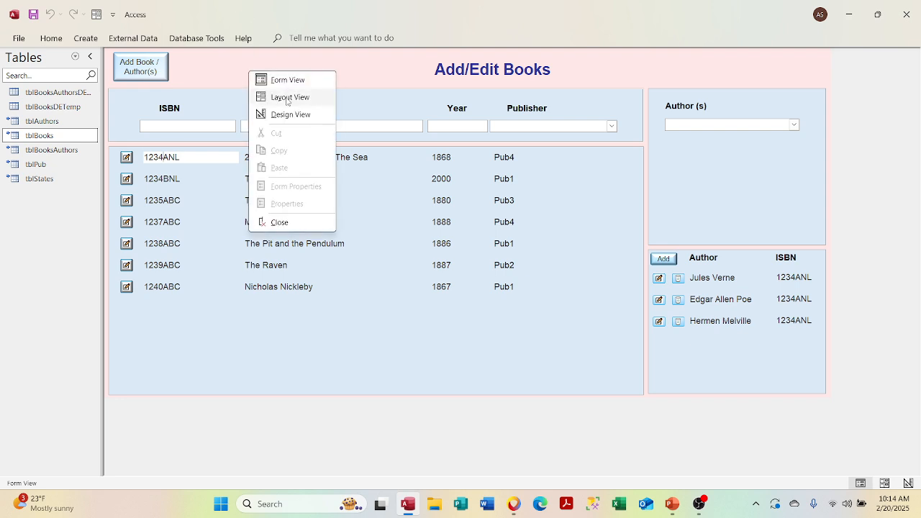
click(288, 115)
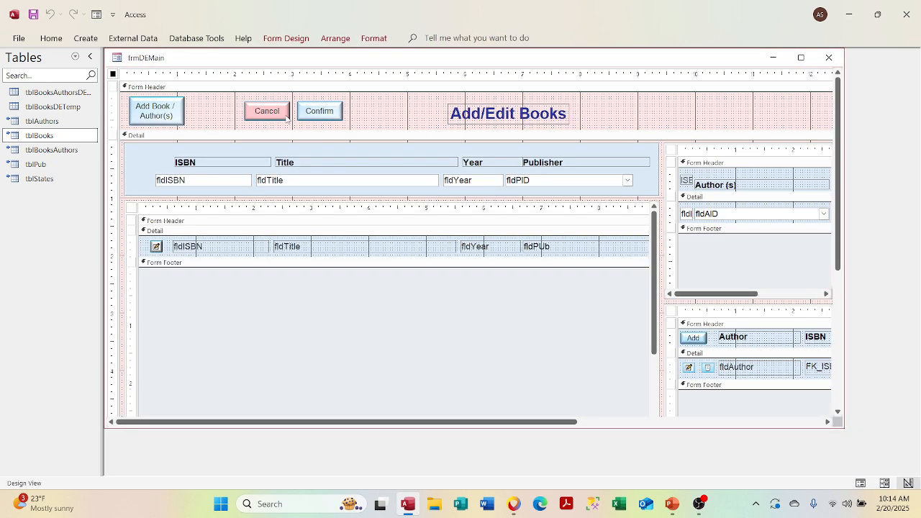
click(317, 227)
click(312, 225)
drag(312, 226, 309, 253)
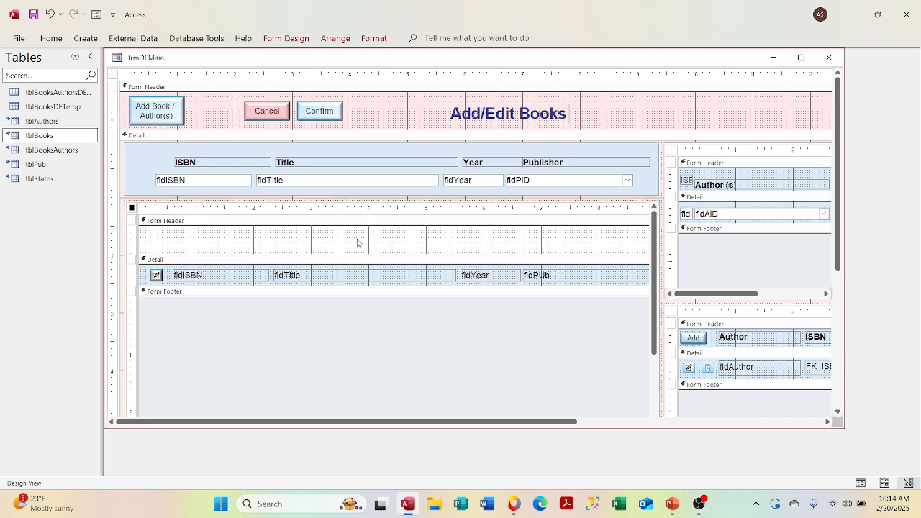
right_click(310, 57)
click(326, 118)
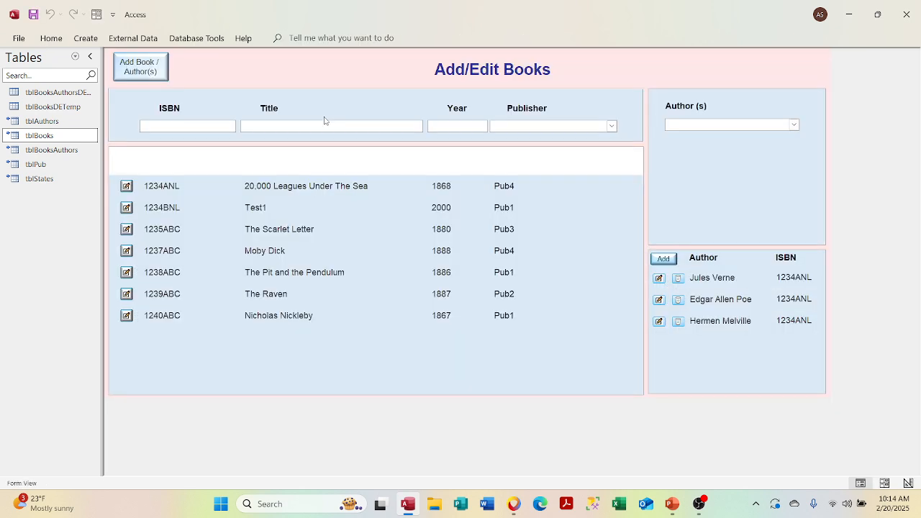
Return frmDEMain to Design View and display the Format properties of the books subform's Detail section
right_click(341, 67)
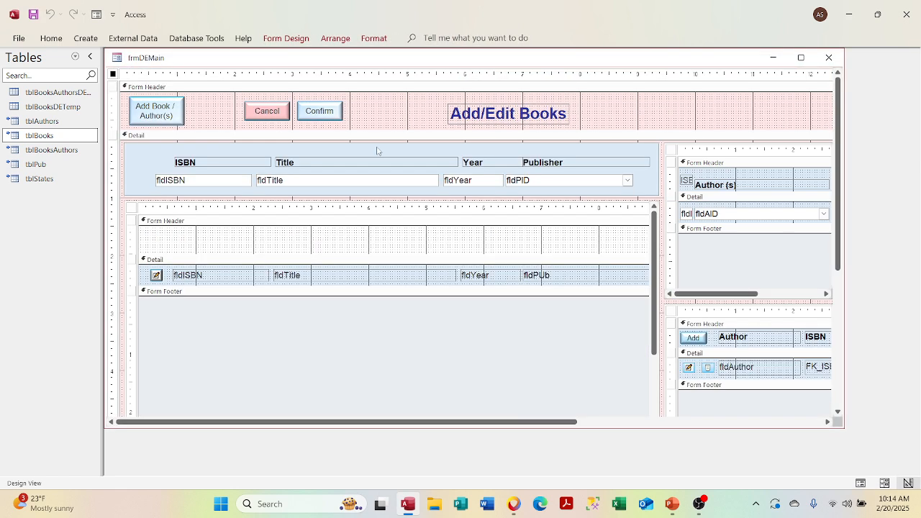
click(374, 107)
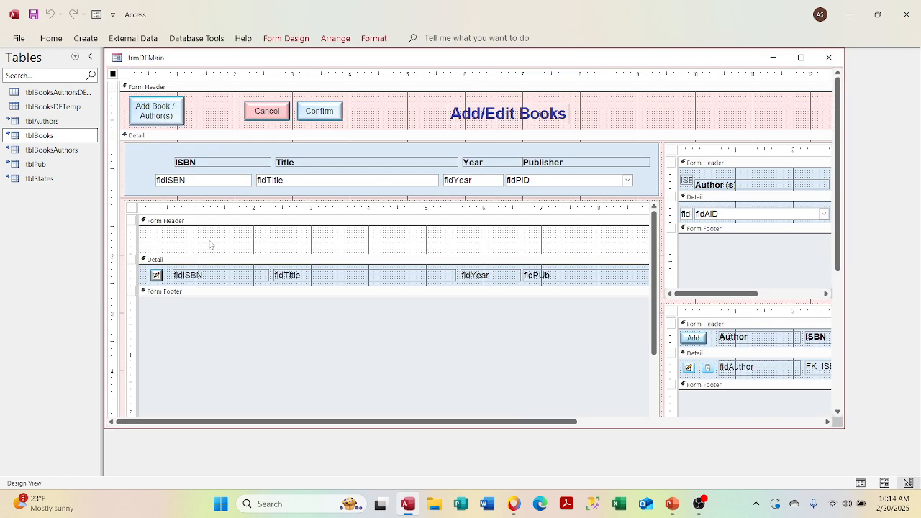
click(149, 274)
right_click(150, 274)
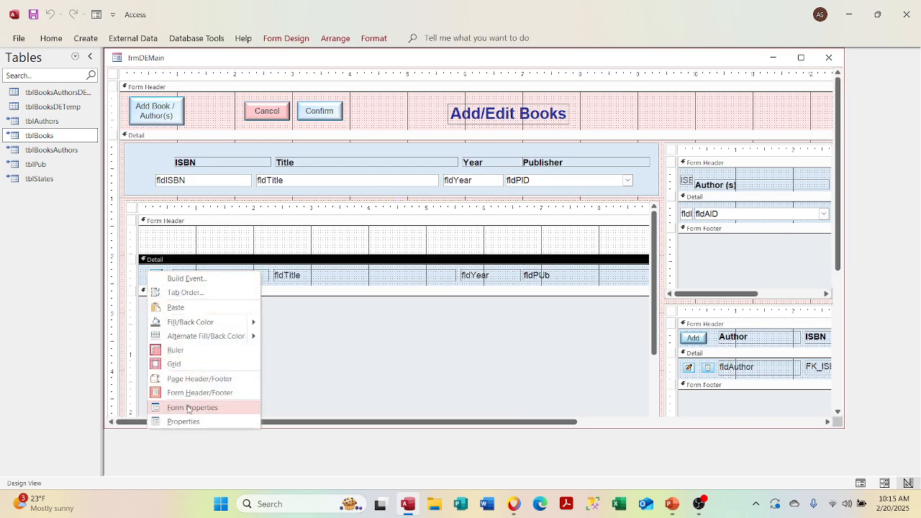
click(173, 422)
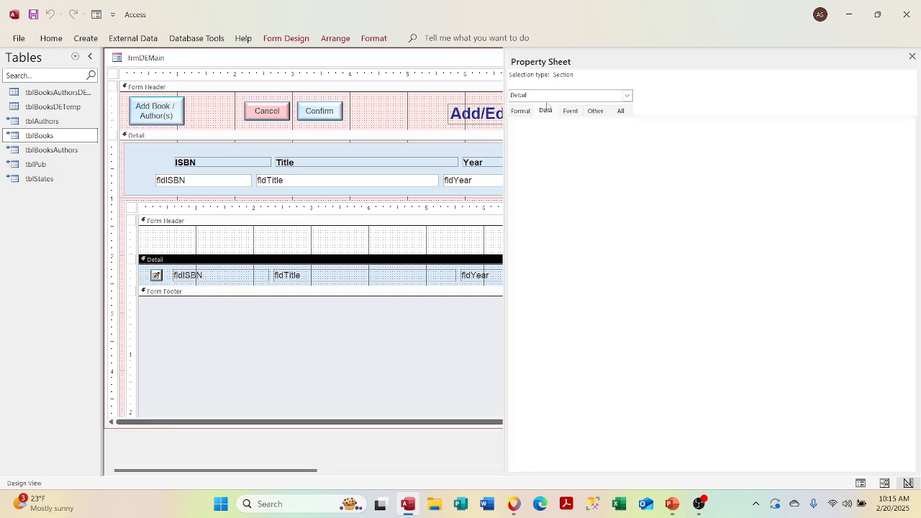
click(142, 279)
click(519, 113)
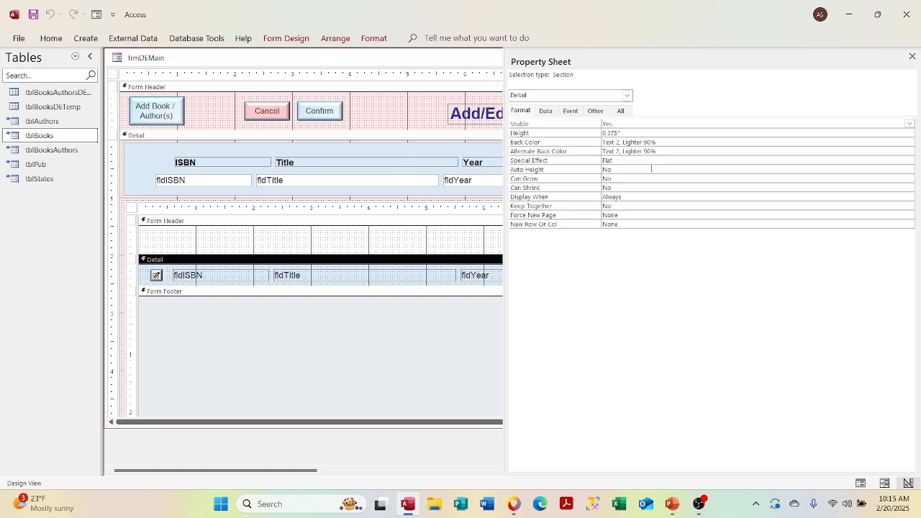
Try to apply the Detail section's Back Color to the books subform's Form Header
click(586, 143)
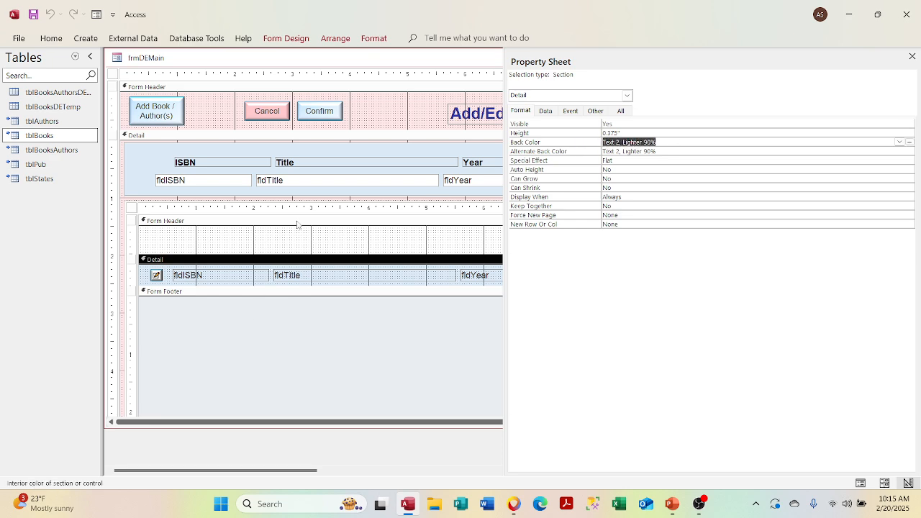
click(292, 240)
click(566, 142)
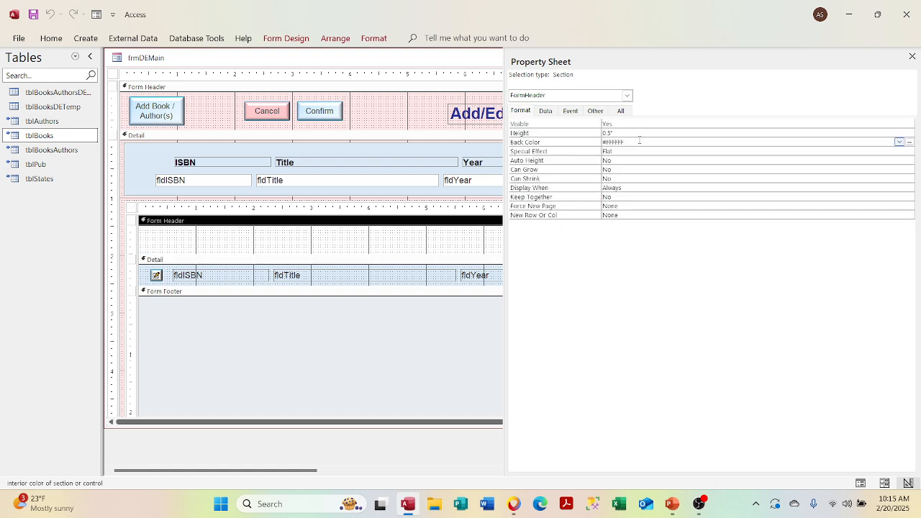
text(#FFFFFF)
Copy the Detail section's Back Color, Text 2, Lighter 90%, to the books subform's Form Header
click(144, 287)
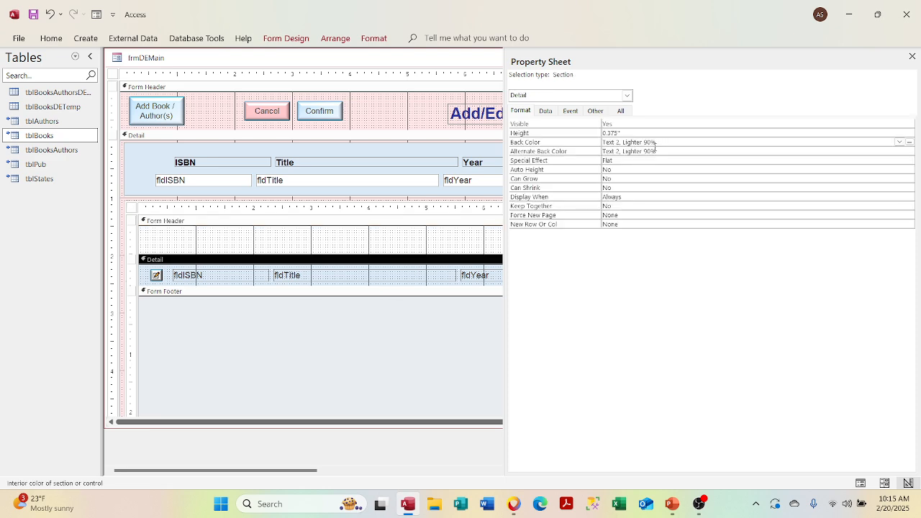
click(581, 142)
key(ctrl+c)
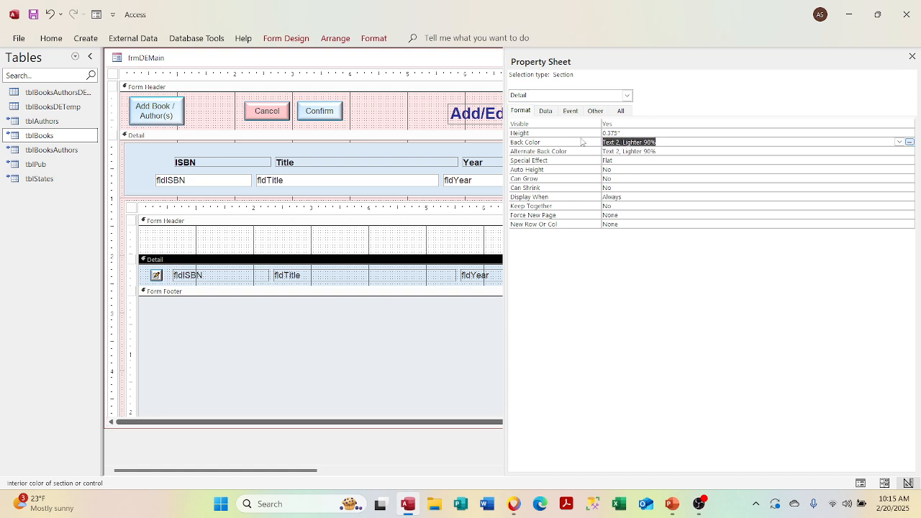
click(198, 241)
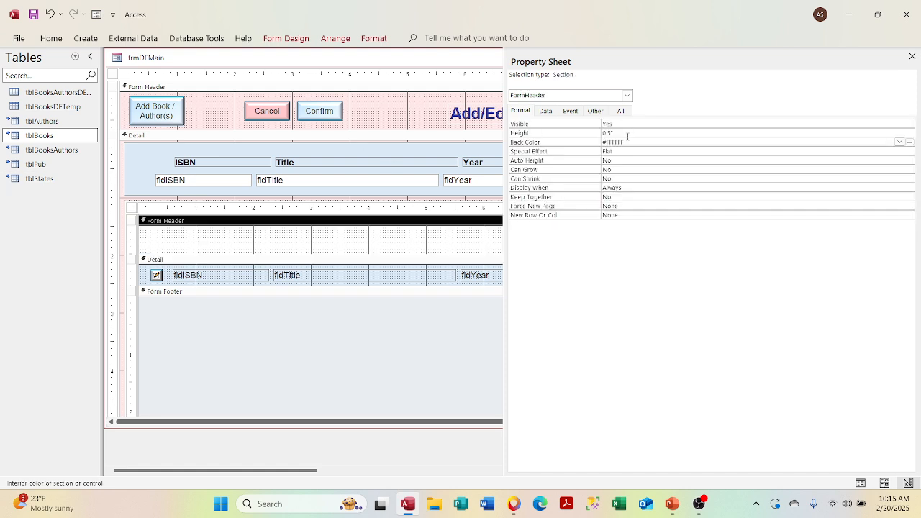
click(557, 142)
key(ctrl+v)
click(830, 196)
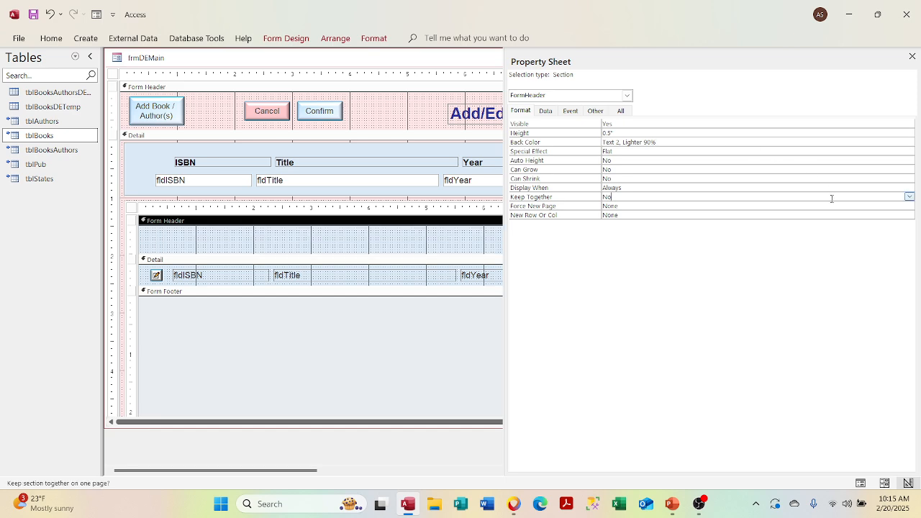
Close the property sheet, reduce the books subform's Form Header height slightly, and switch frmDEMain to Form View
click(912, 56)
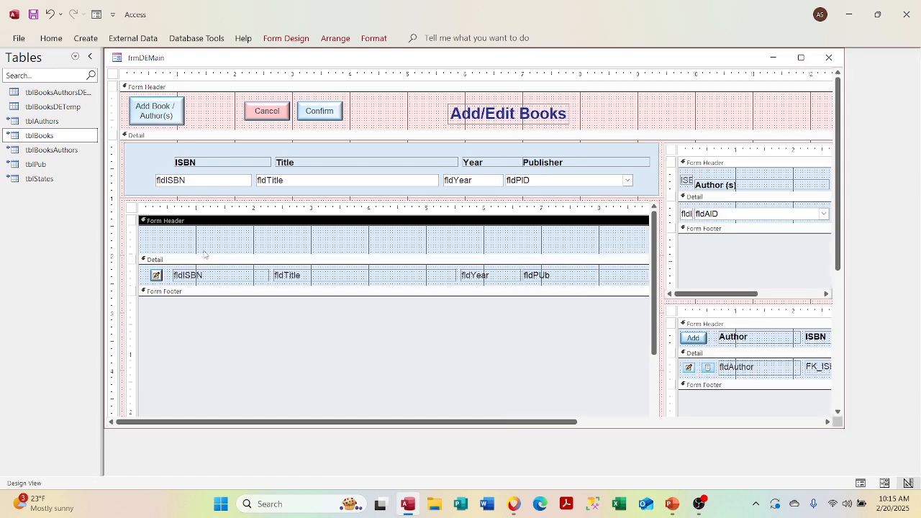
drag(202, 250, 202, 244)
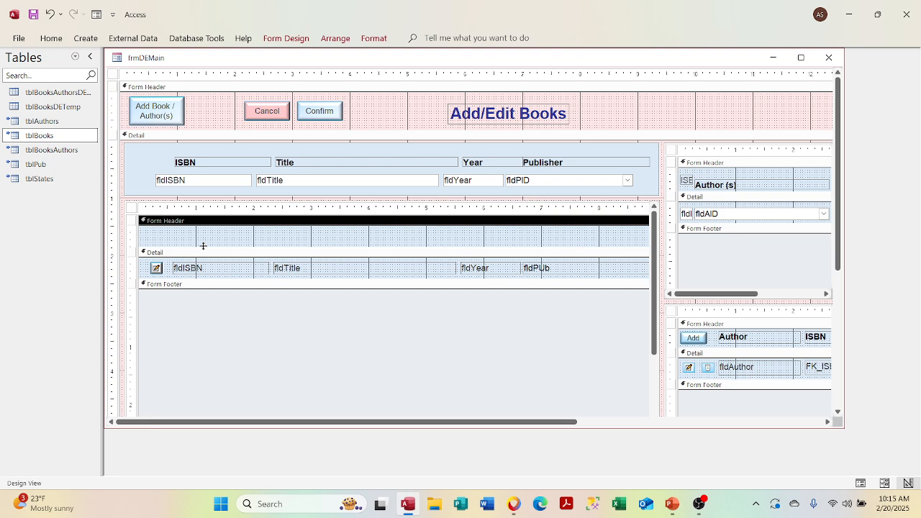
right_click(422, 58)
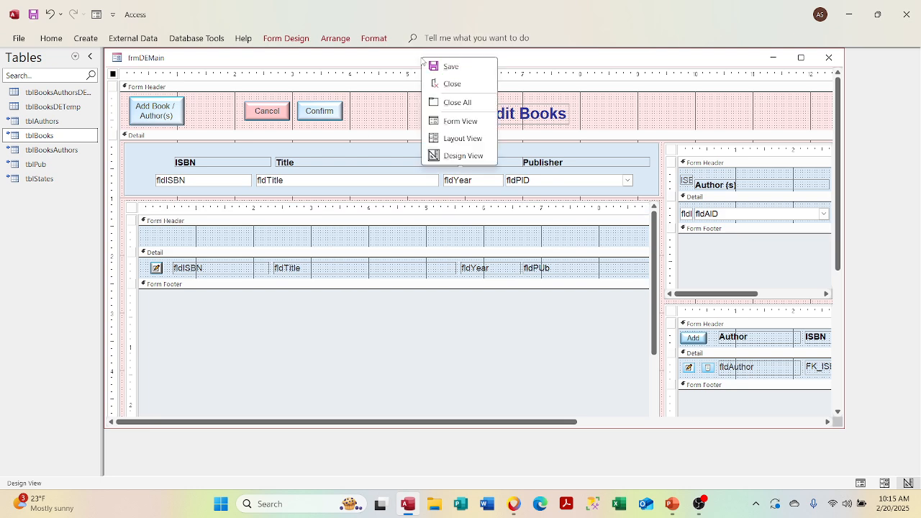
click(436, 121)
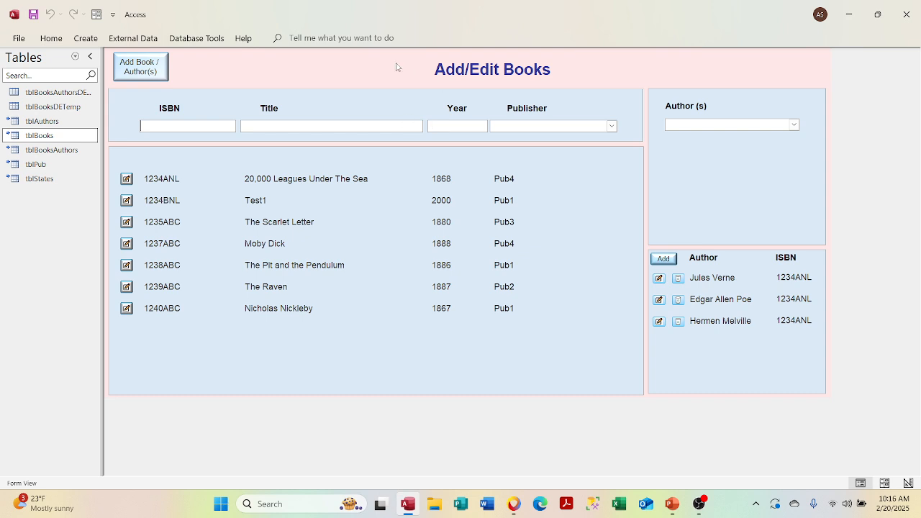
Return to Design View and inspect the Format properties of the edit button in the books subform, then close the property sheet
right_click(362, 52)
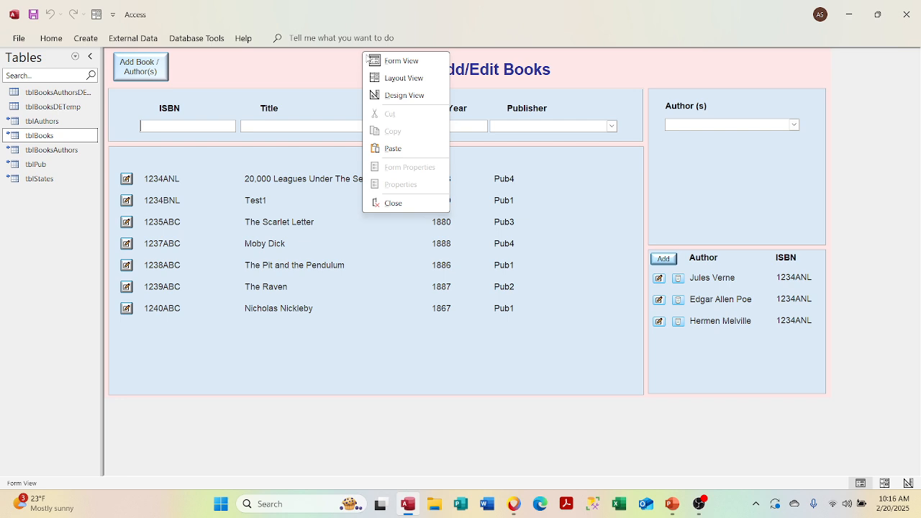
click(389, 95)
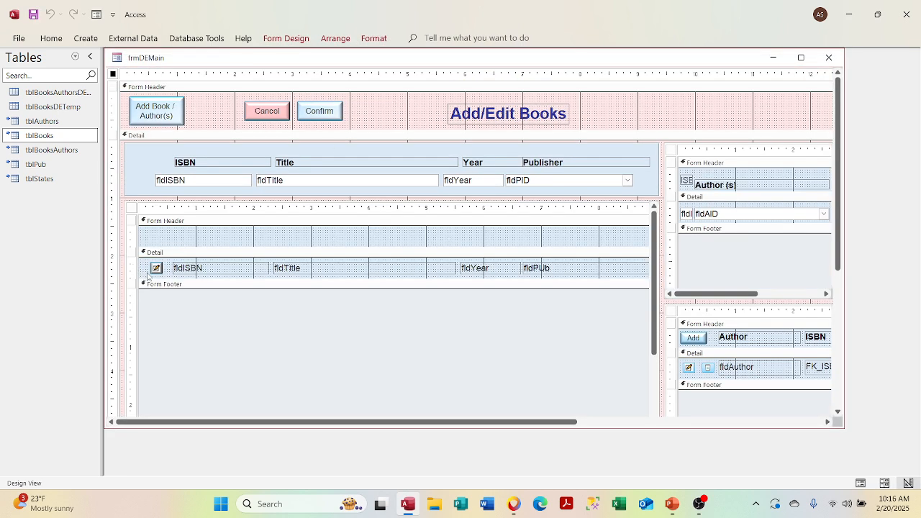
click(159, 272)
double_click(157, 270)
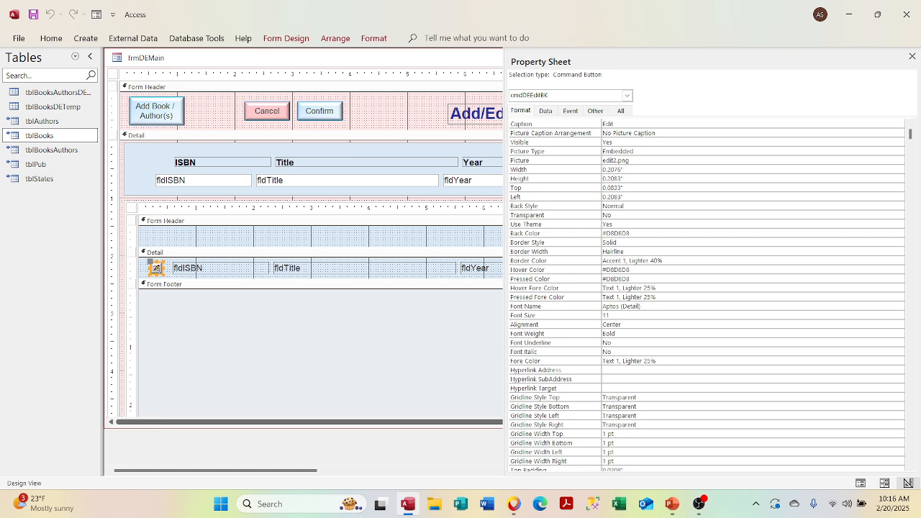
click(911, 57)
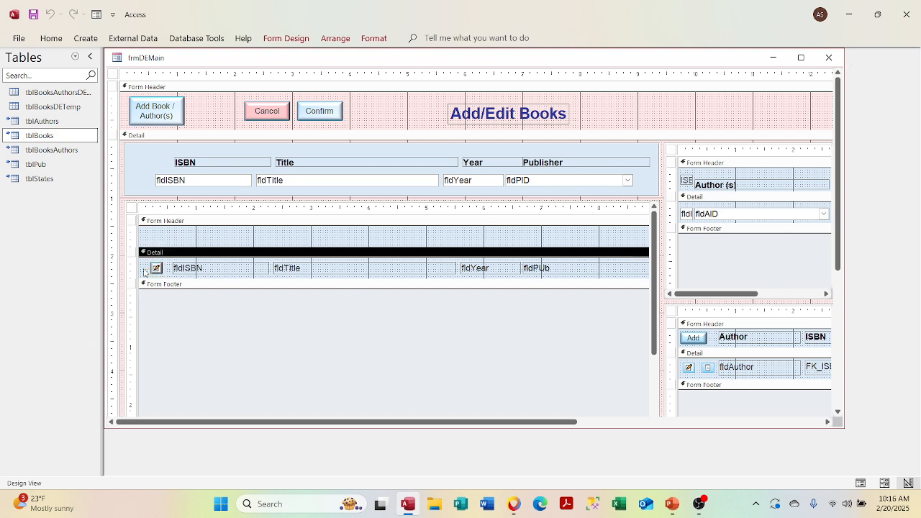
Move the books subform's edit button to the left edge of the Detail section, leaving a gap before fldISBN
drag(155, 266, 159, 271)
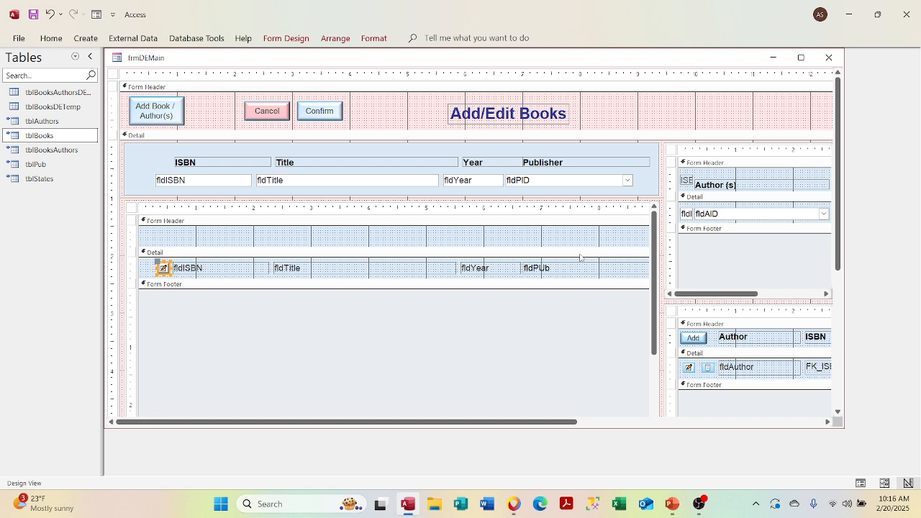
key(Left)
key(Left)
key(Left)
key(Left)
key(Left)
key(Left)
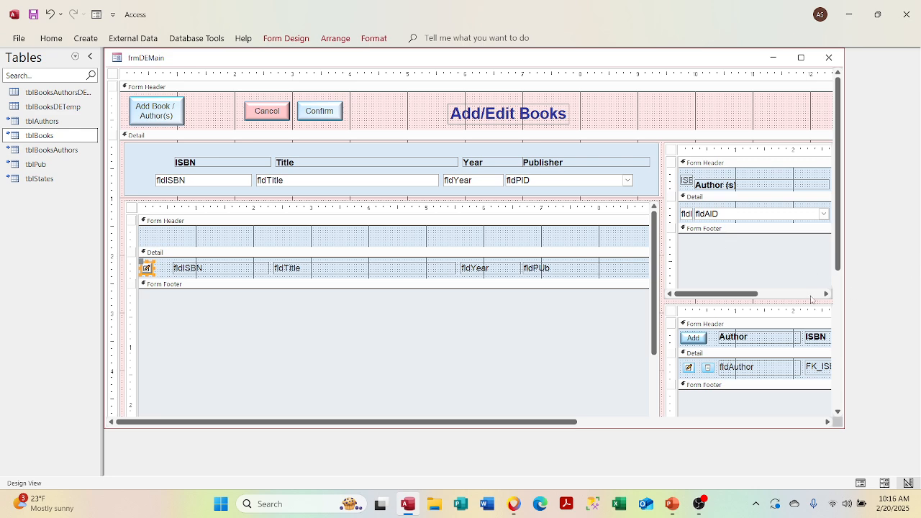
Copy the button beside the edit button in the saved-authors subform and paste it into the books subform's Detail section
click(711, 369)
click(709, 369)
click(161, 271)
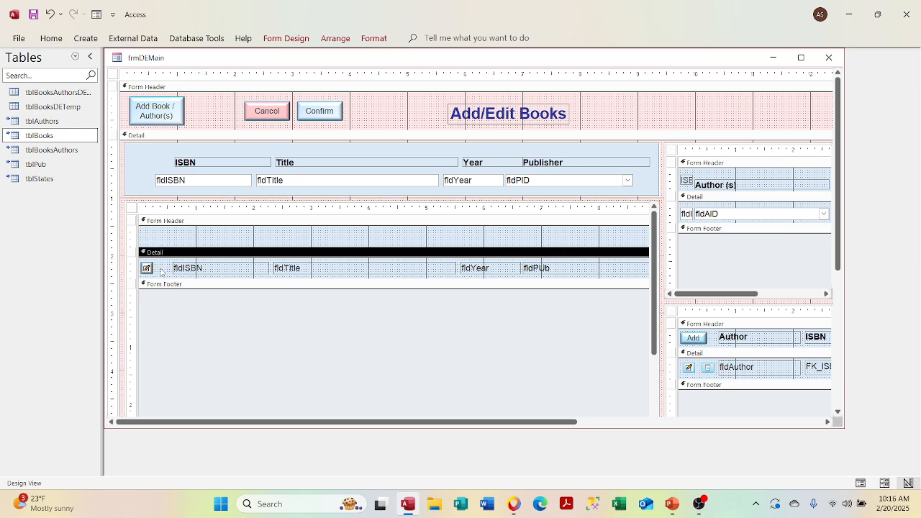
key(Tab)
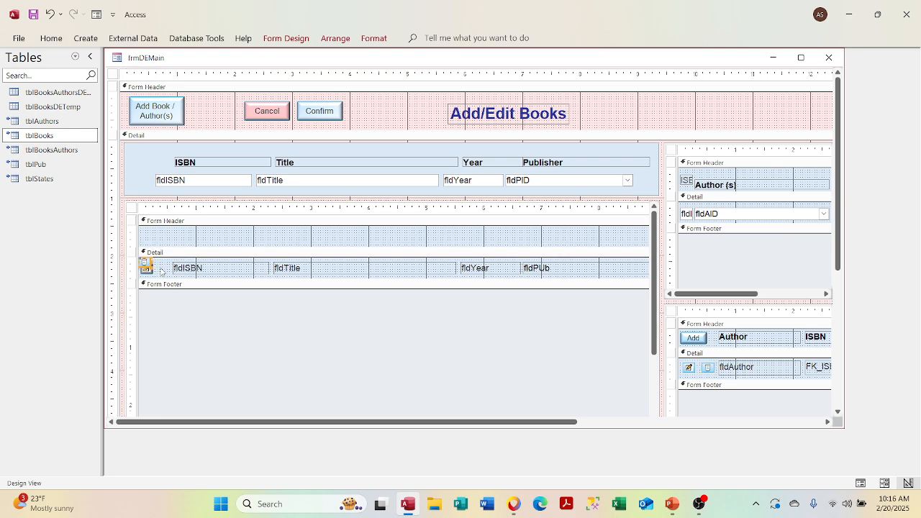
Place the pasted button between the edit button and fldISBN, aligned with the edit button
key(Tab)
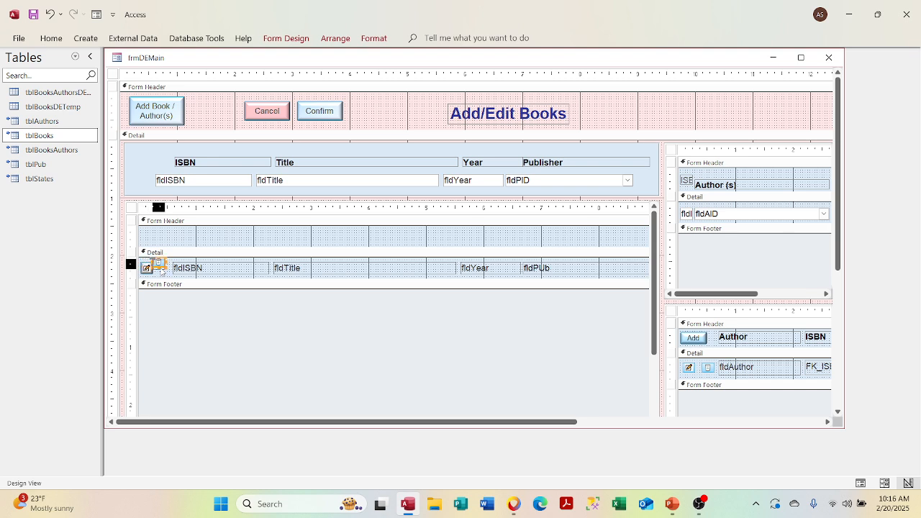
key(Right)
key(Right)
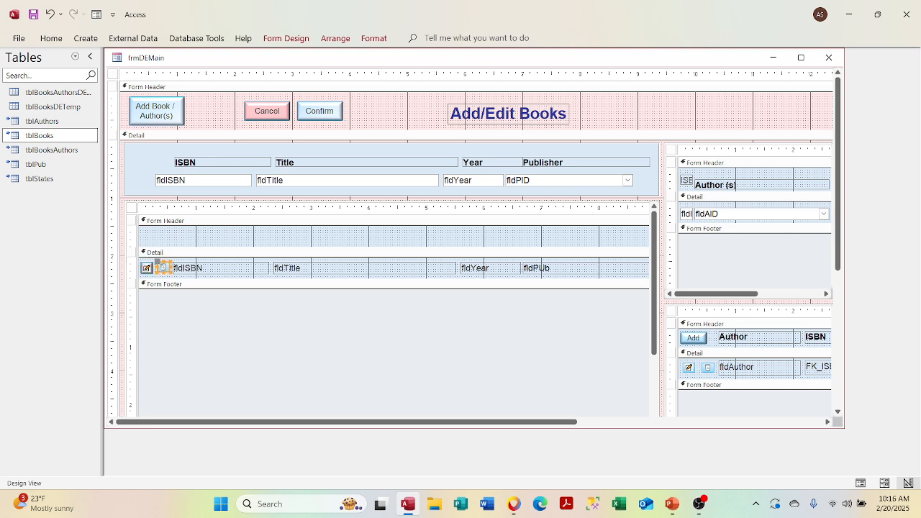
key(Left)
key(Right)
key(Up)
key(Down)
key(Left)
click(208, 244)
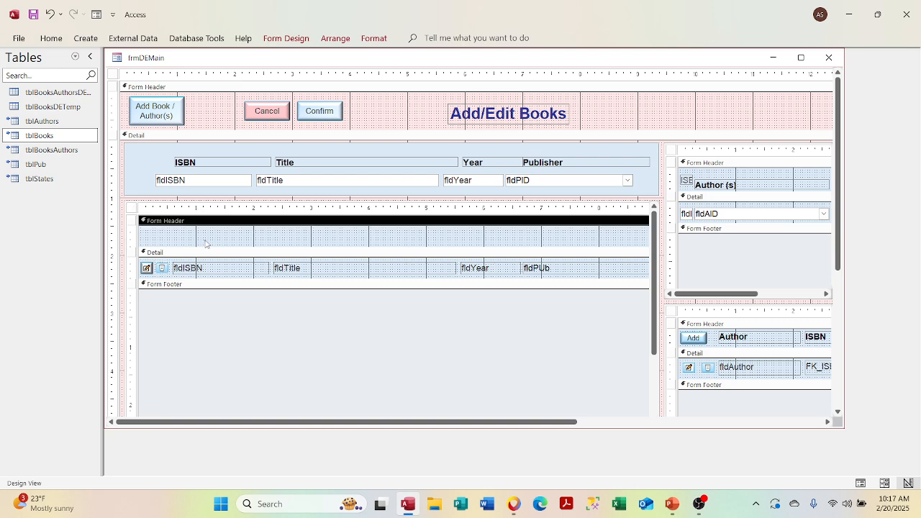
Fine-tune the pasted button's position, shifting it slightly toward fldISBN and keeping it level with the edit button
click(162, 268)
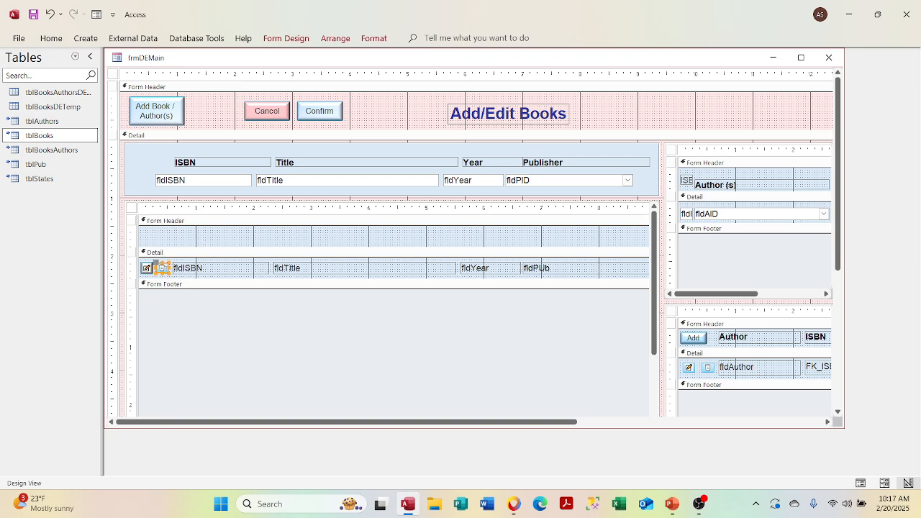
drag(162, 267, 164, 266)
key(Down)
key(Down)
click(178, 239)
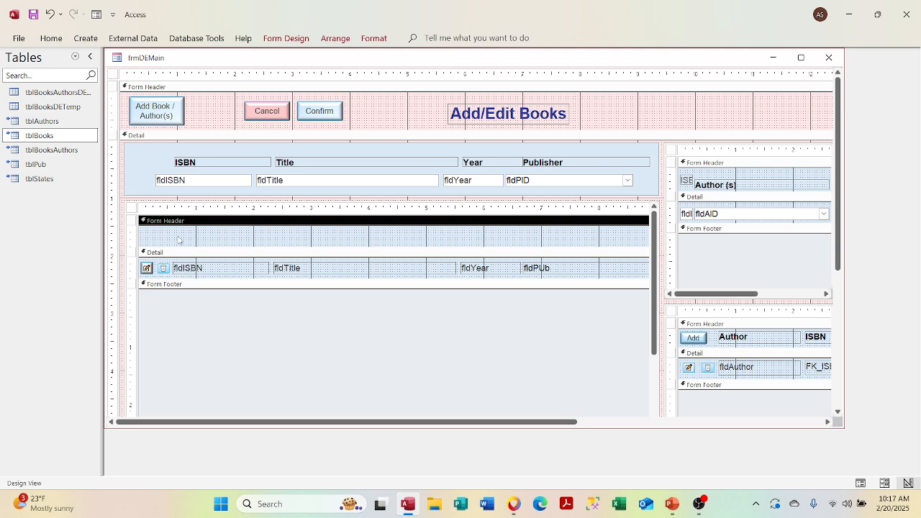
Name the pasted second button in the books subform's Detail section cmdInactive
click(165, 267)
right_click(165, 267)
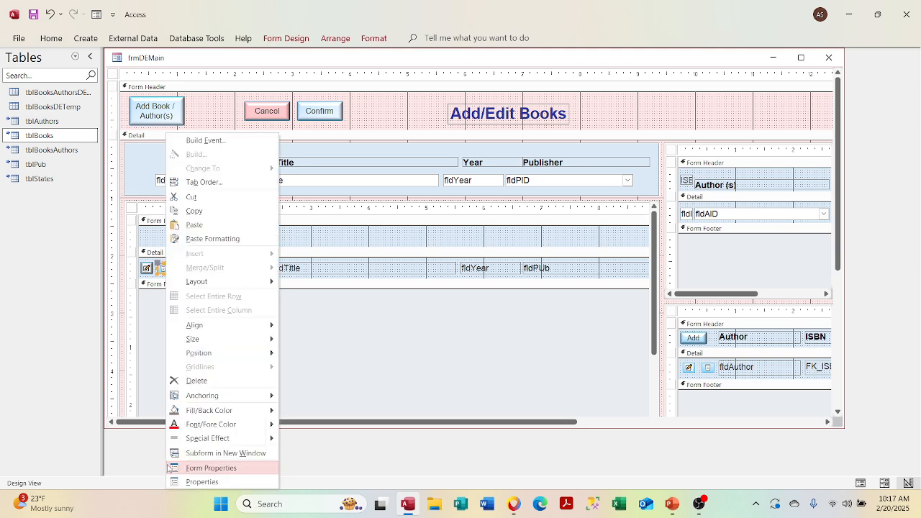
click(187, 483)
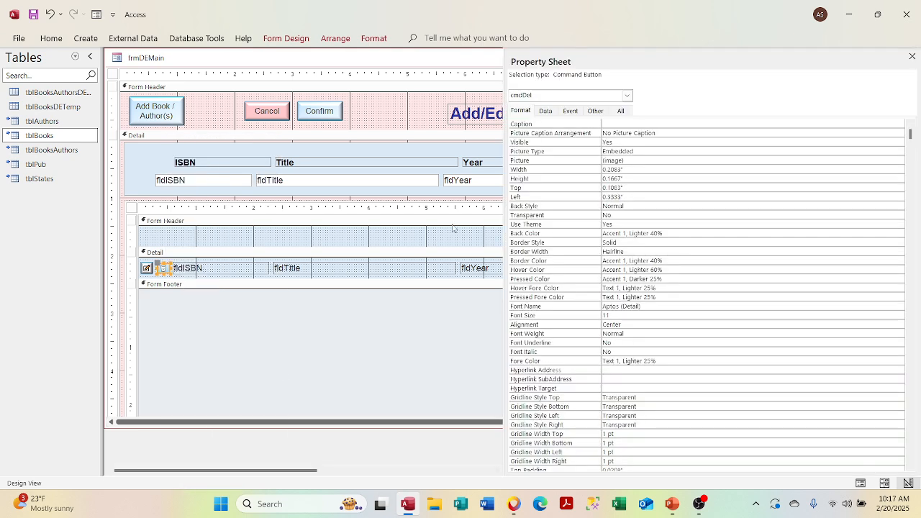
click(621, 111)
double_click(631, 124)
text(c)
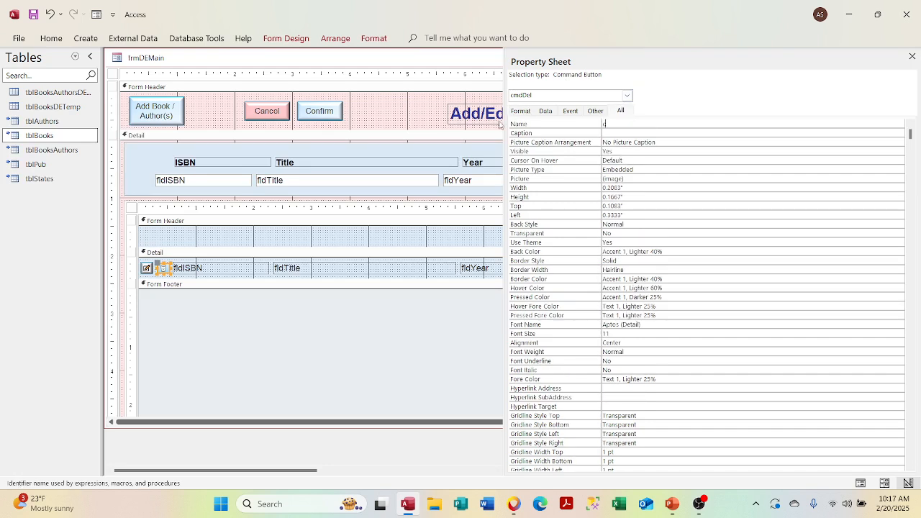
text(mdInactive)
click(687, 144)
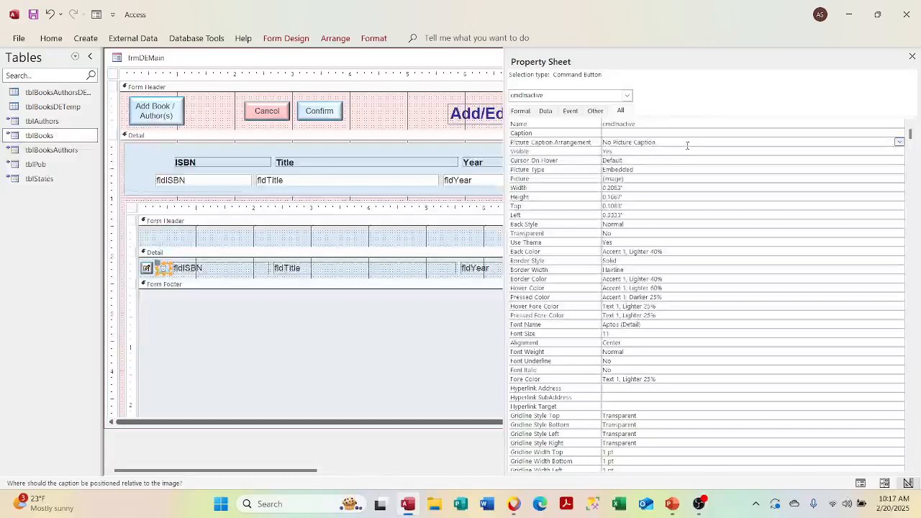
Remove the picture from the cmdInactive button and set its caption to I
click(521, 111)
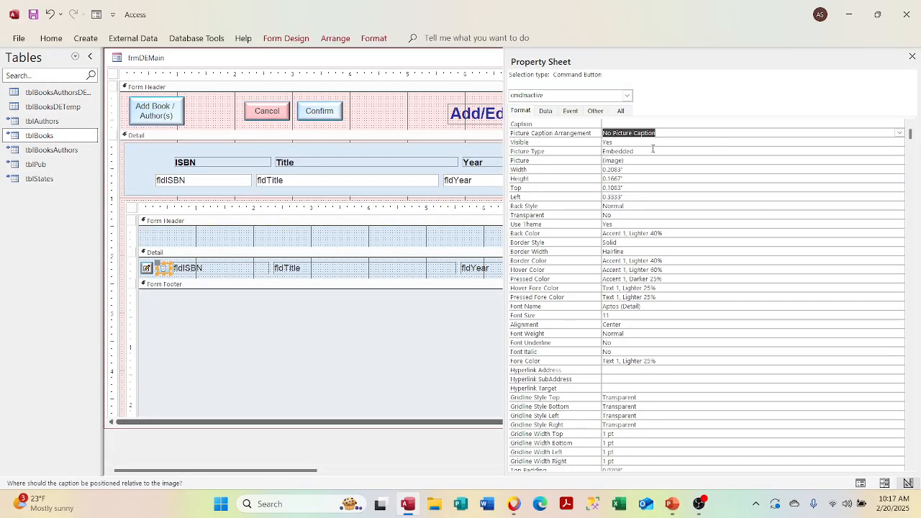
click(550, 159)
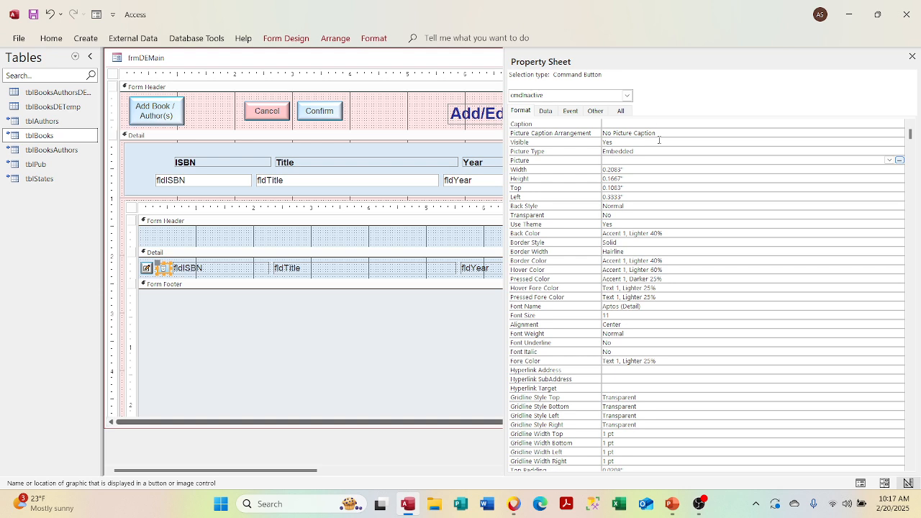
key(Delete)
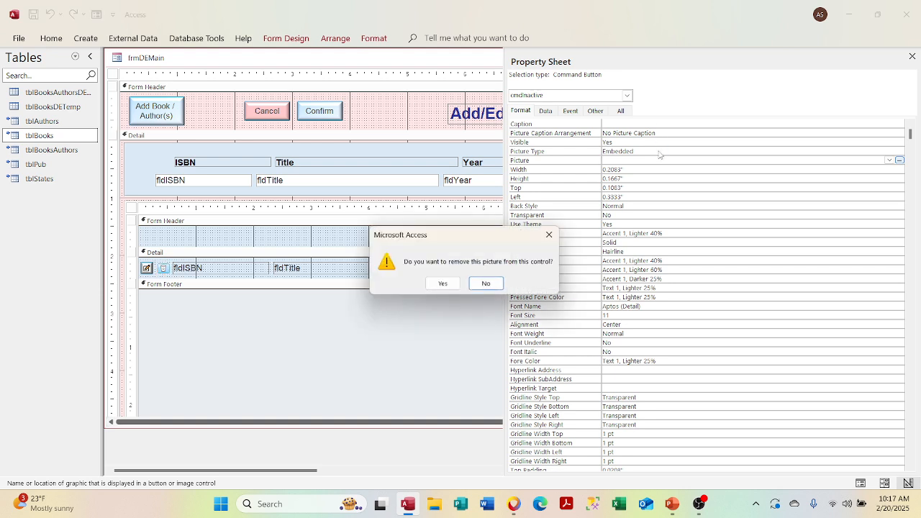
click(441, 283)
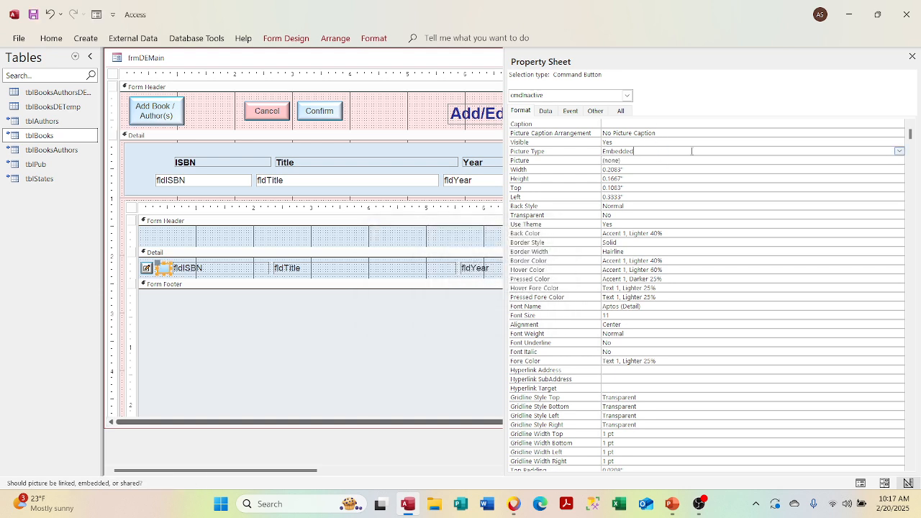
click(651, 123)
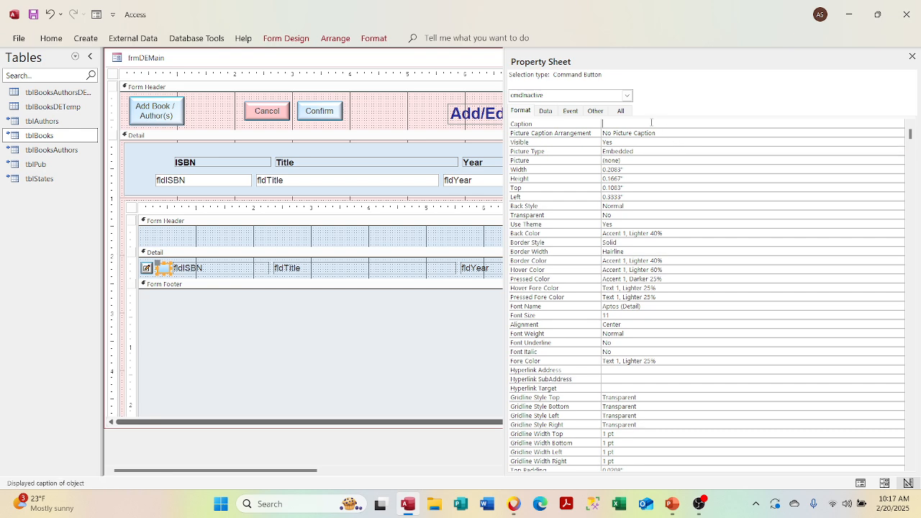
click(674, 160)
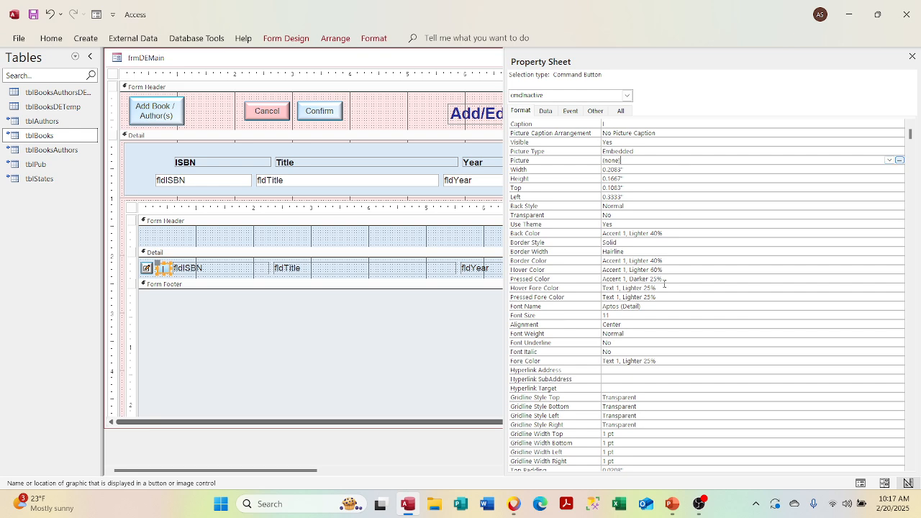
Set the cmdInactive button's font to Times New Roman
click(775, 303)
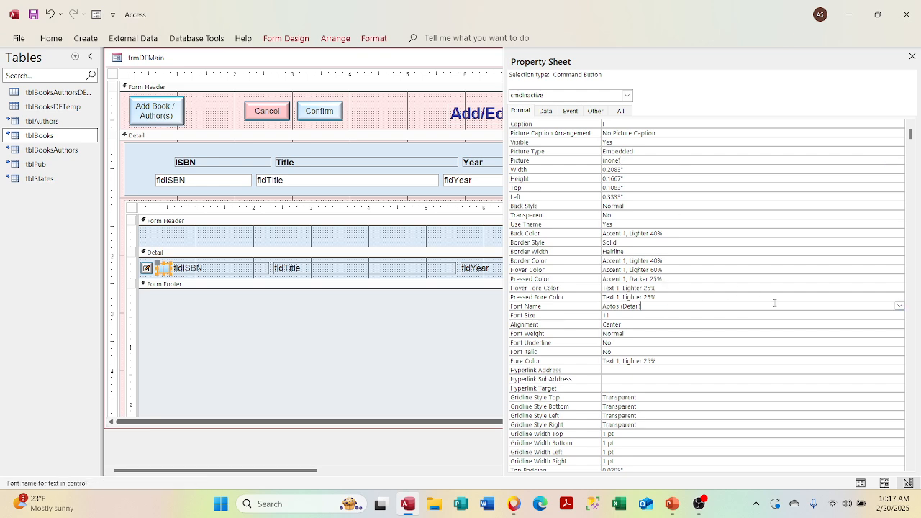
click(898, 305)
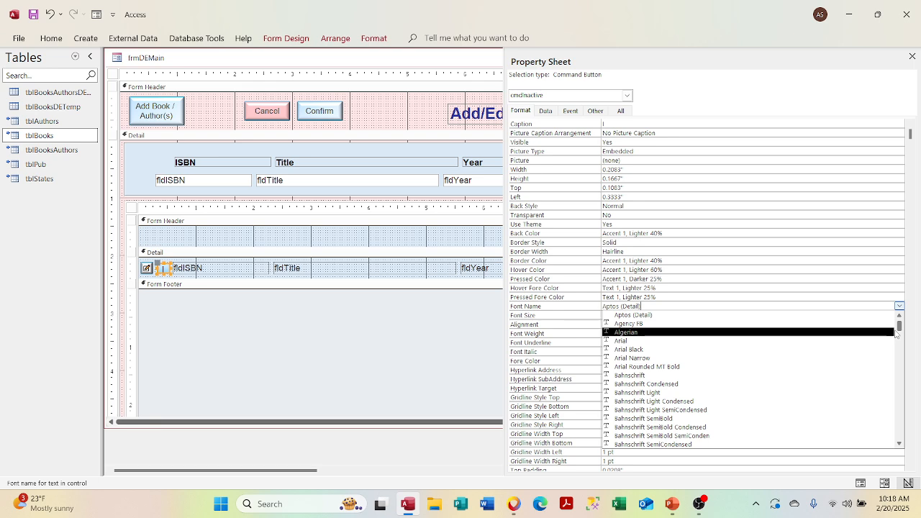
drag(897, 329, 885, 432)
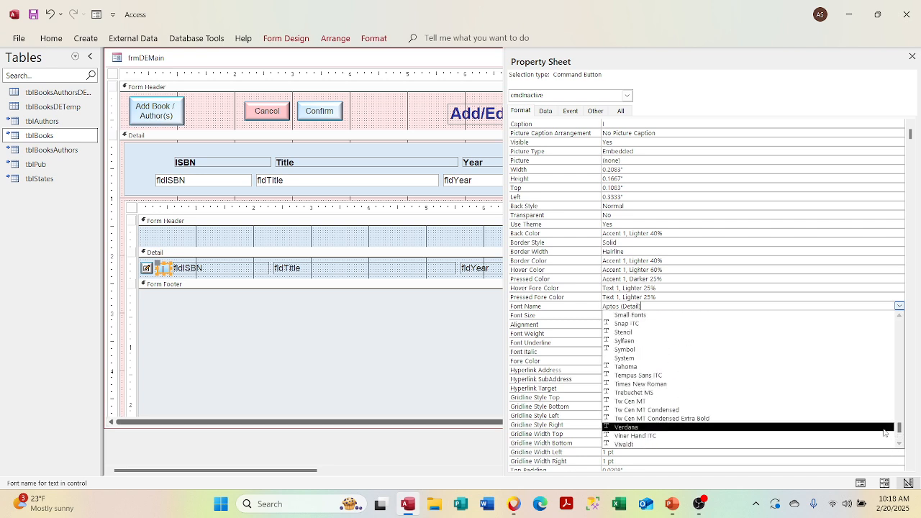
click(821, 383)
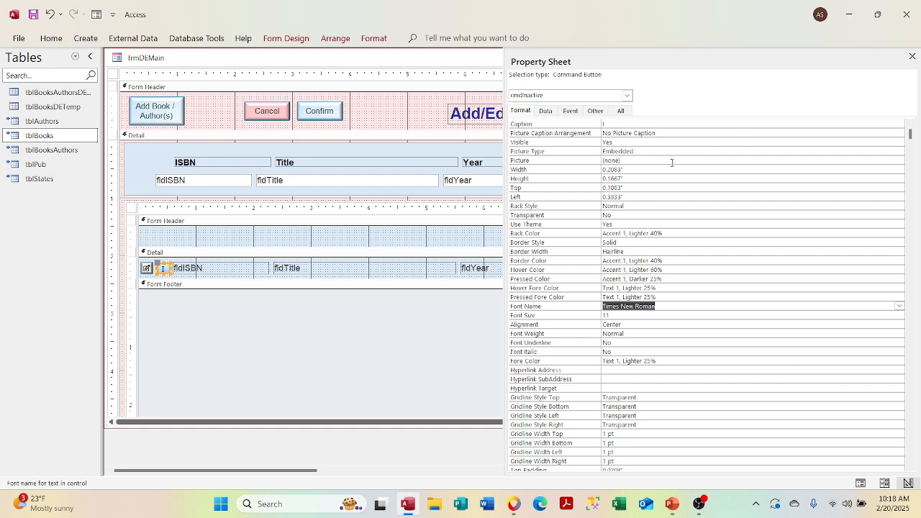
Try font size 12 on the cmdInactive button and set it back to 11
click(638, 322)
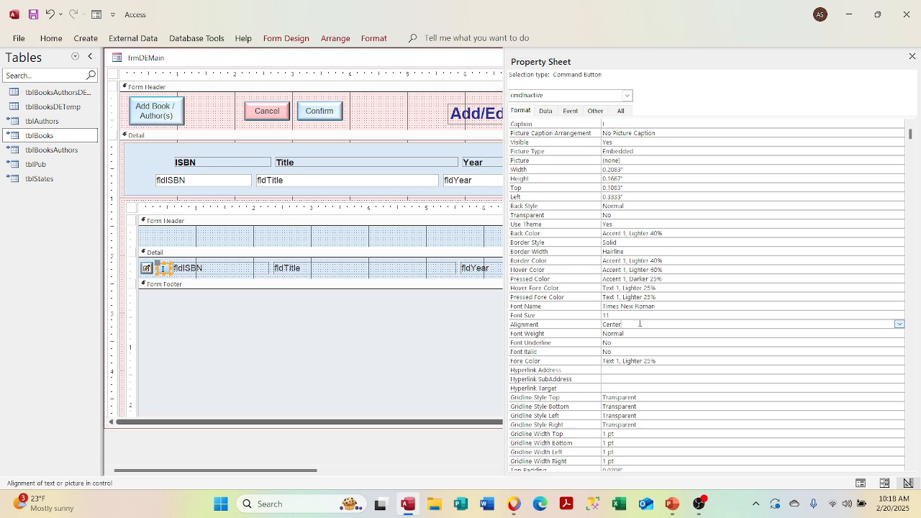
click(644, 317)
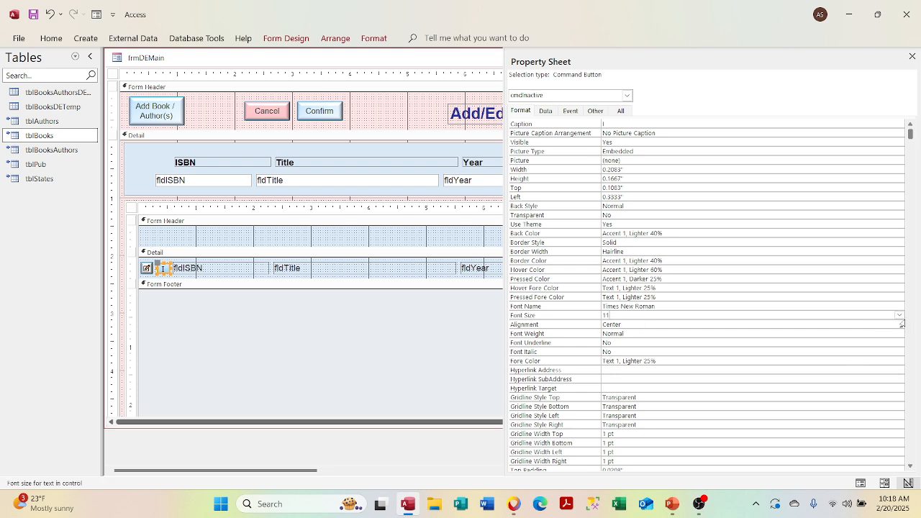
click(898, 315)
click(862, 367)
click(899, 315)
click(874, 359)
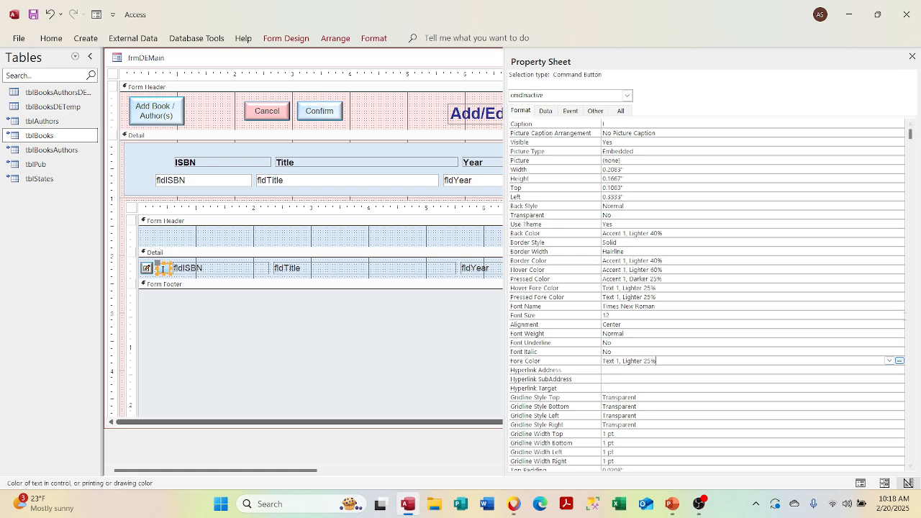
click(889, 361)
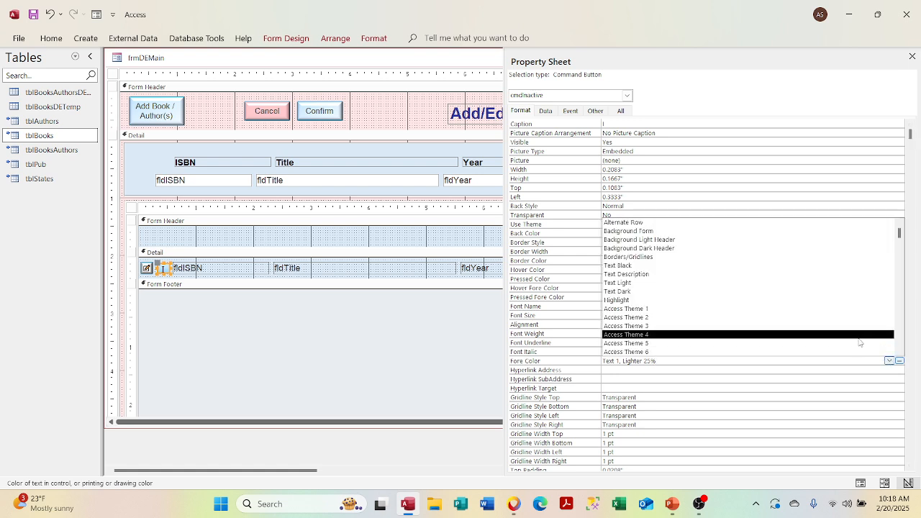
click(849, 376)
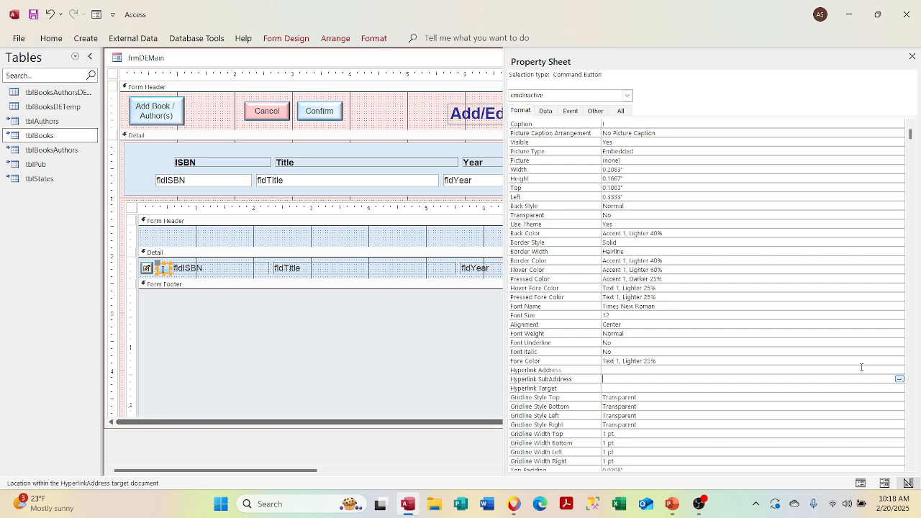
click(898, 315)
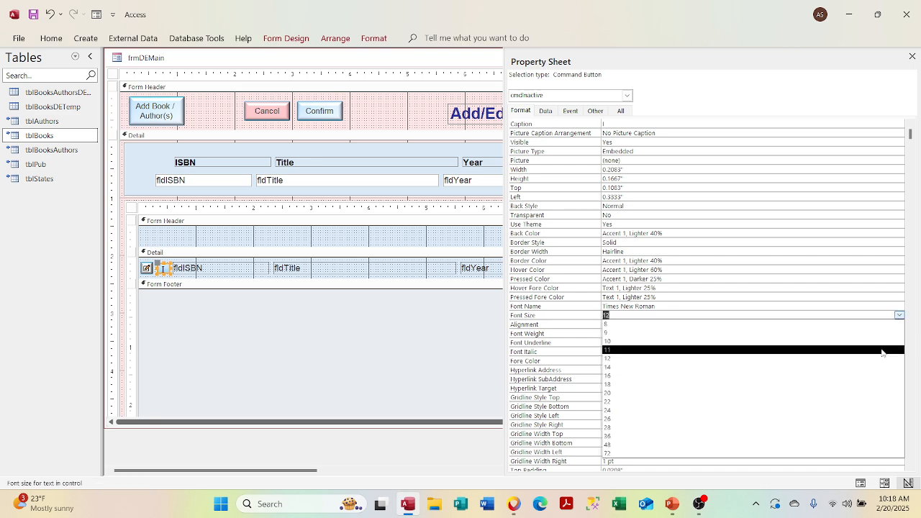
click(882, 349)
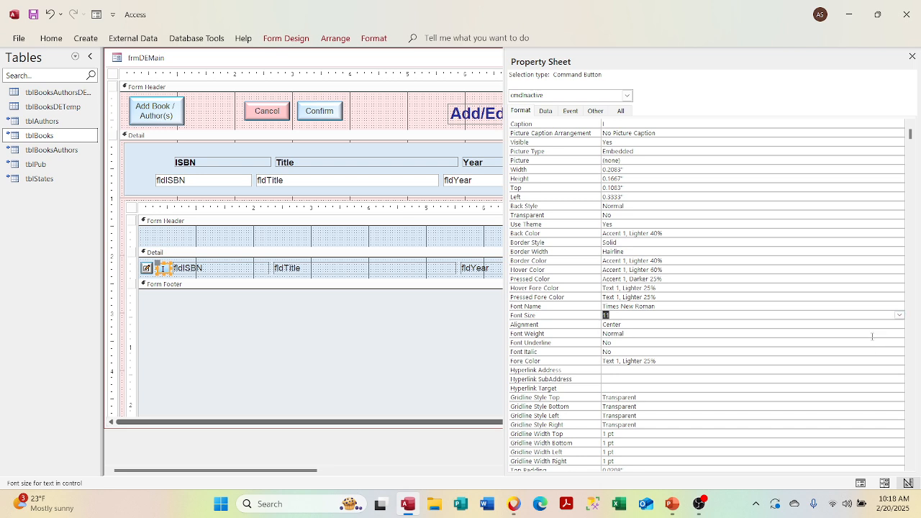
Set the cmdInactive button's font weight to Bold and close its properties
click(871, 334)
click(899, 333)
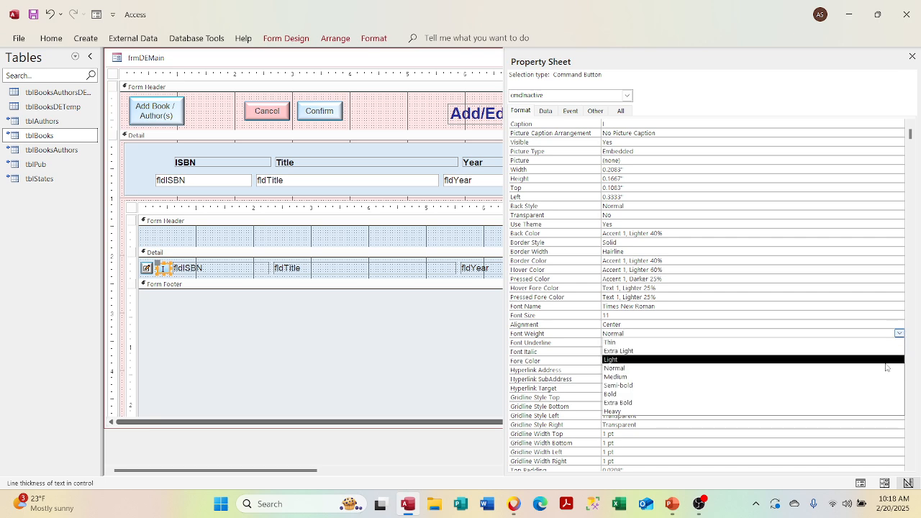
click(878, 394)
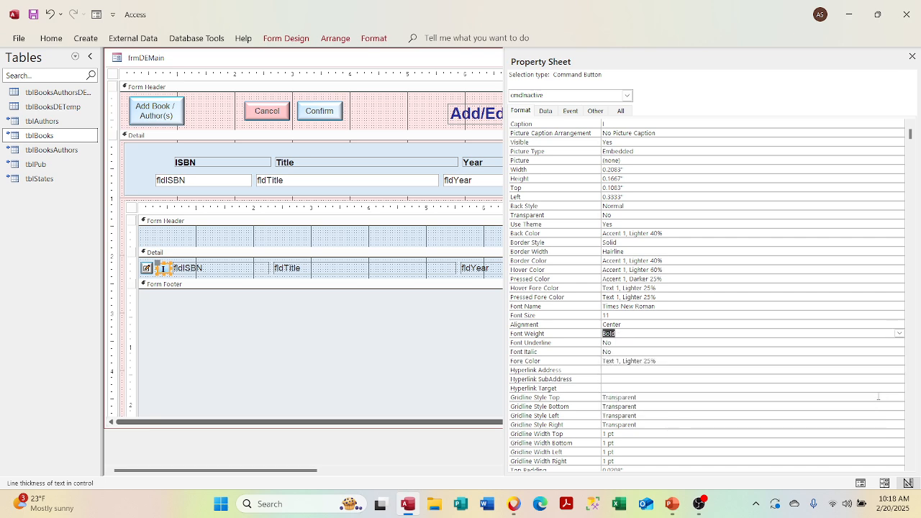
click(912, 55)
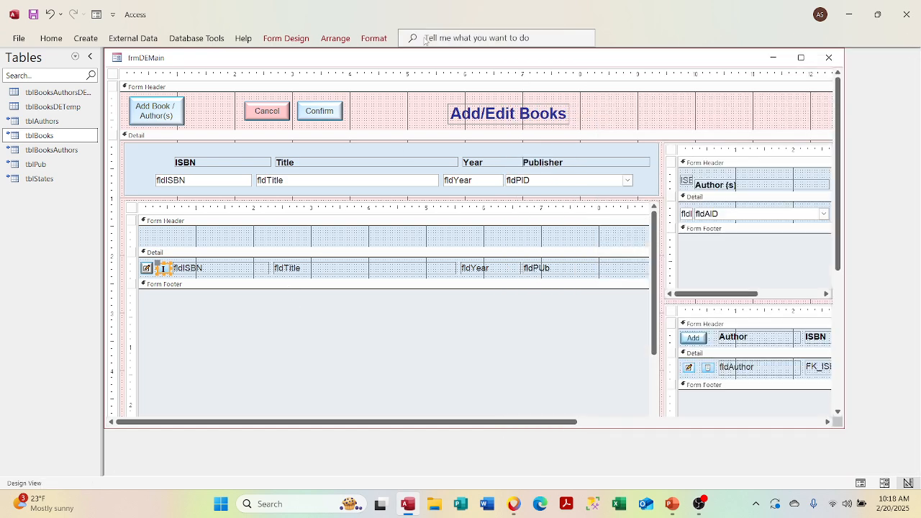
Preview the button's appearance beside each book record in Form View, and return to Design View
right_click(415, 59)
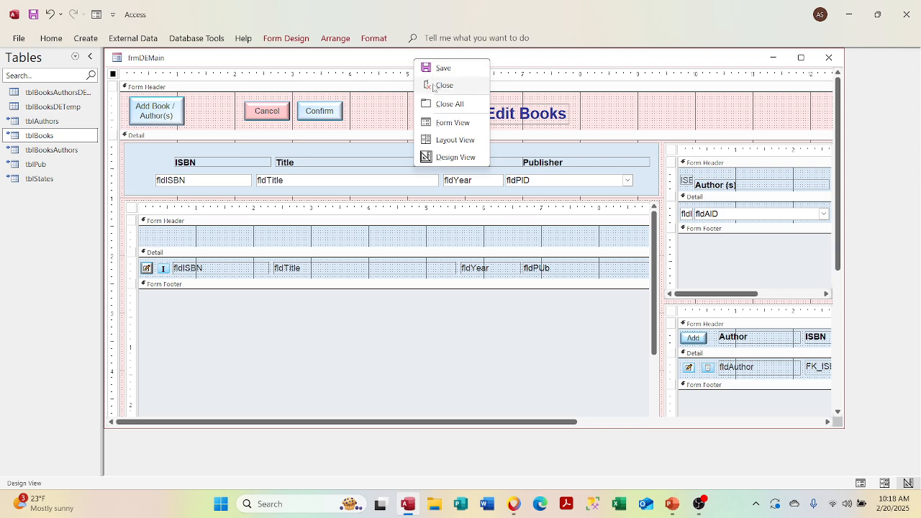
click(436, 122)
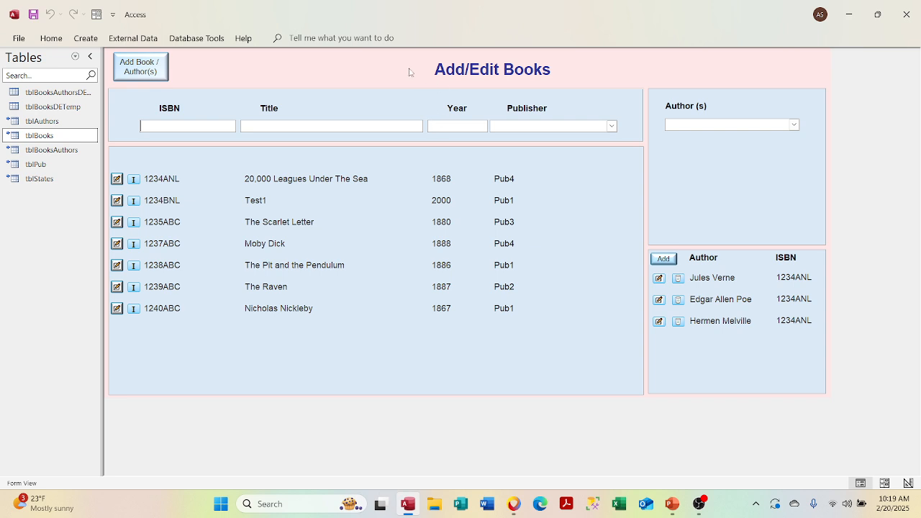
right_click(406, 72)
click(436, 113)
Apply the first bevel shape effect to the cmdInactive button in the books subform
click(162, 272)
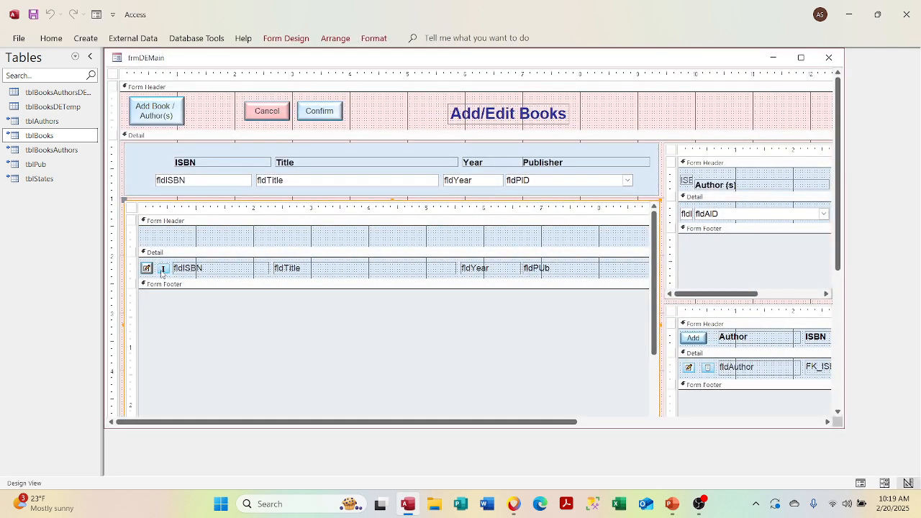
click(163, 270)
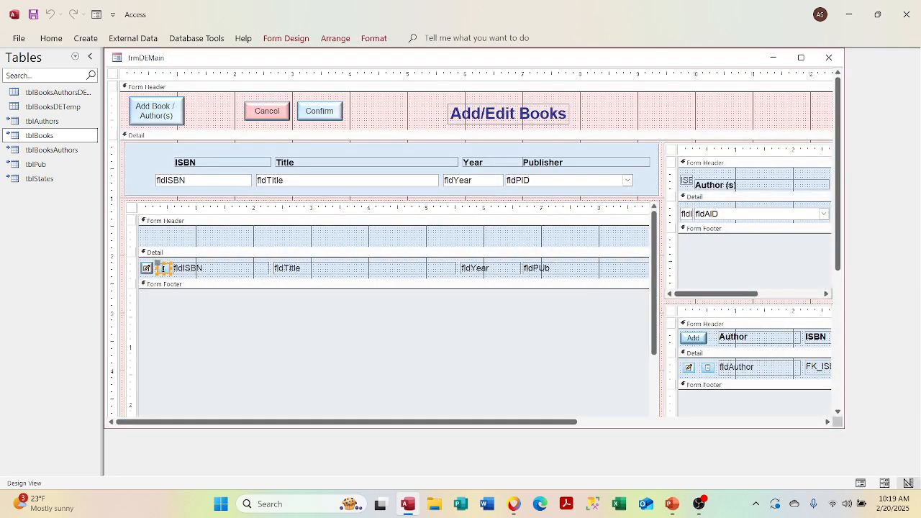
click(164, 269)
click(378, 41)
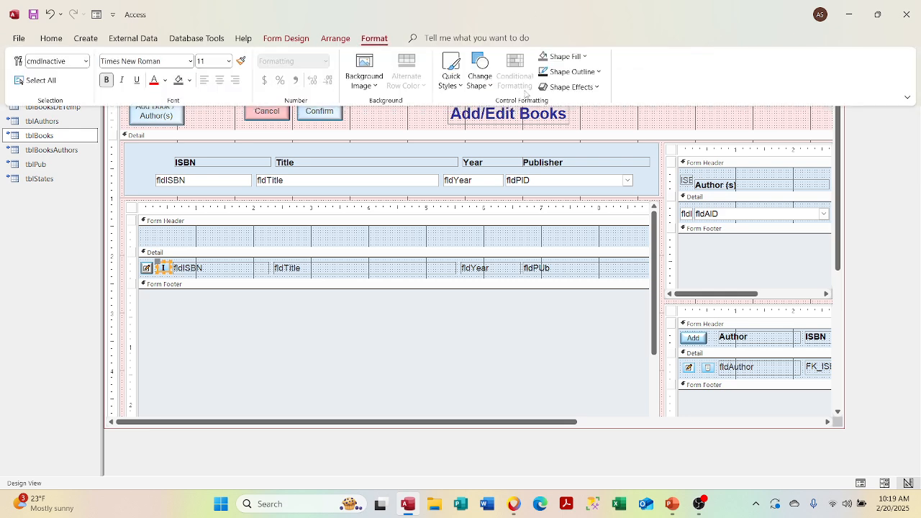
click(571, 86)
mouse_move(566, 184)
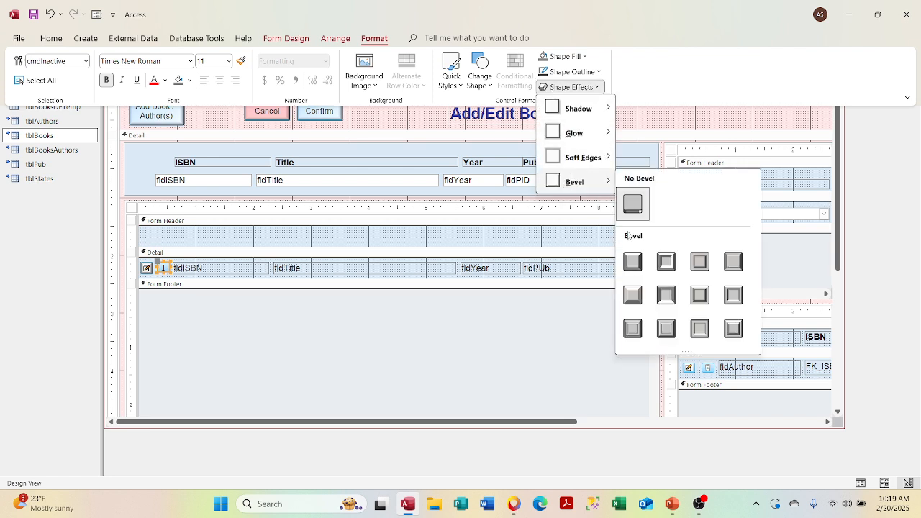
click(633, 261)
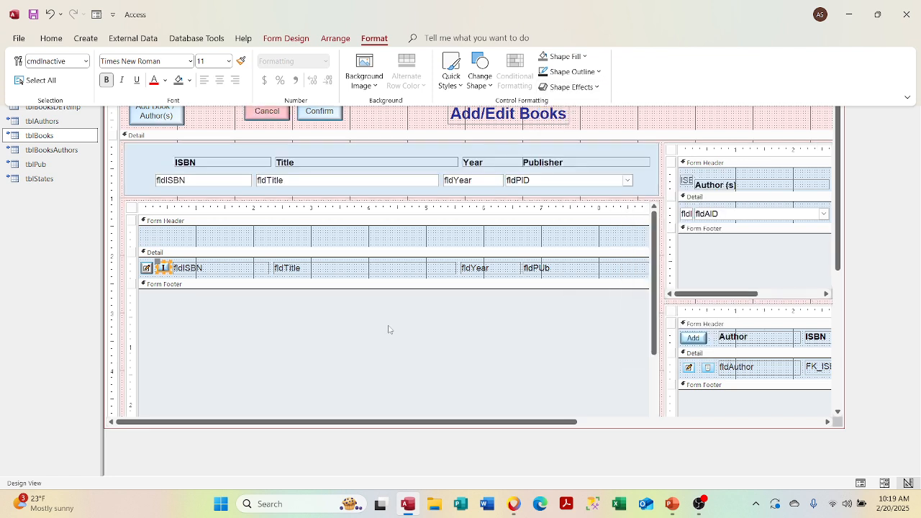
Try to shift the cmdInactive button together with fldISBN, and undo the change
click(165, 274)
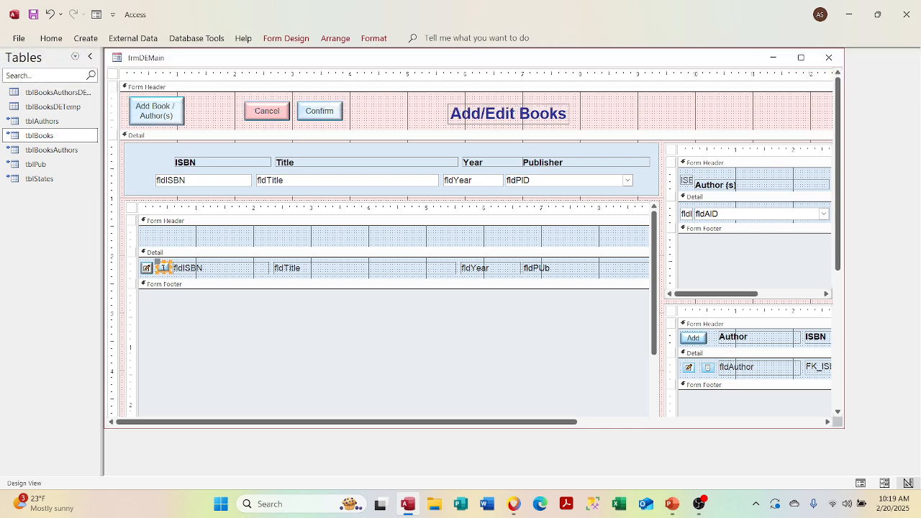
click(162, 270)
shift+click(187, 267)
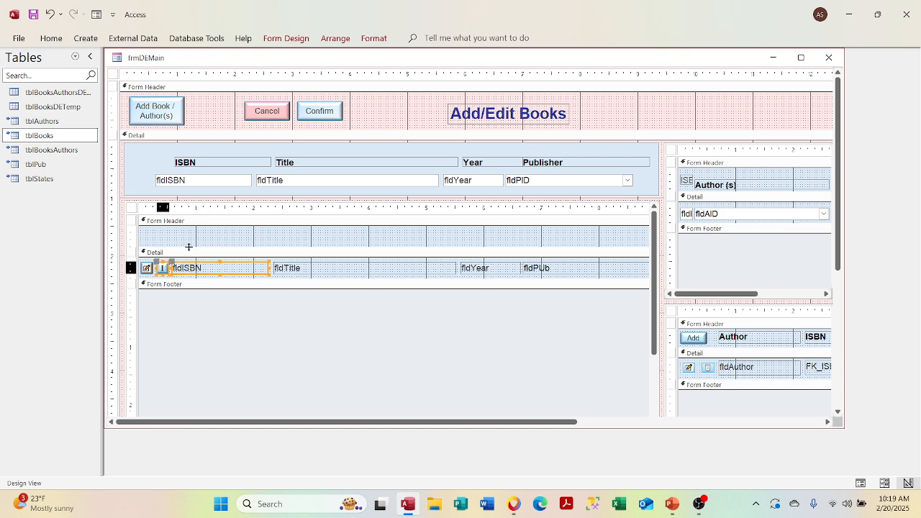
key(ctrl+z)
key(ctrl+z)
click(157, 244)
Align the cmdInactive button with the edit button and display the form in Form View
click(164, 267)
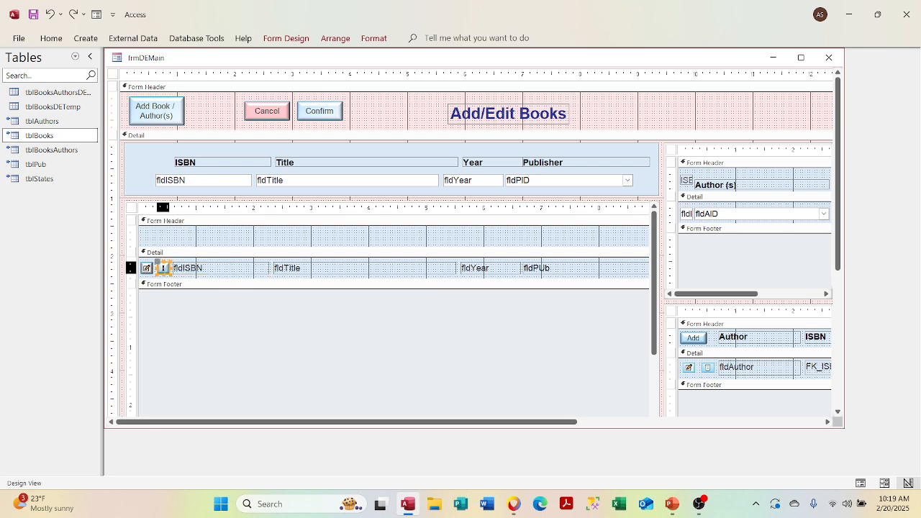
click(163, 268)
click(180, 234)
click(164, 267)
right_click(320, 62)
click(335, 117)
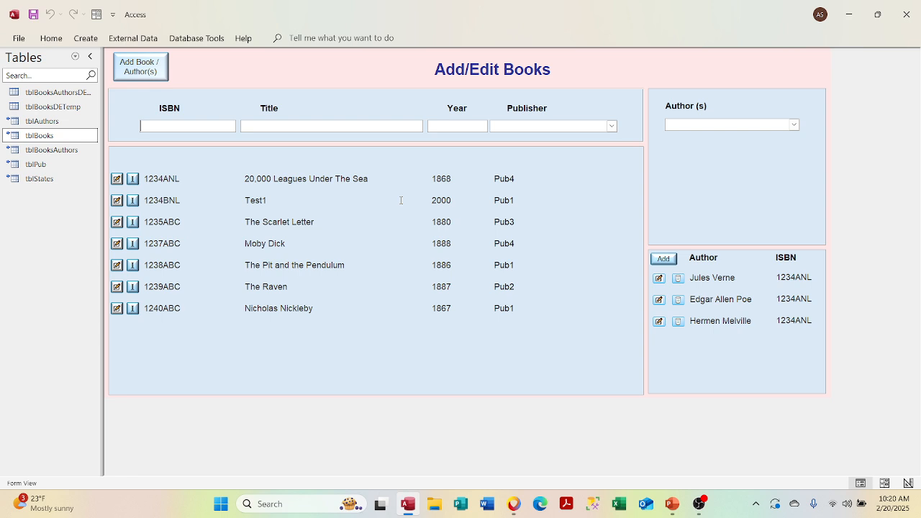
Check the main form's layout in Design View and return to Form View
right_click(341, 92)
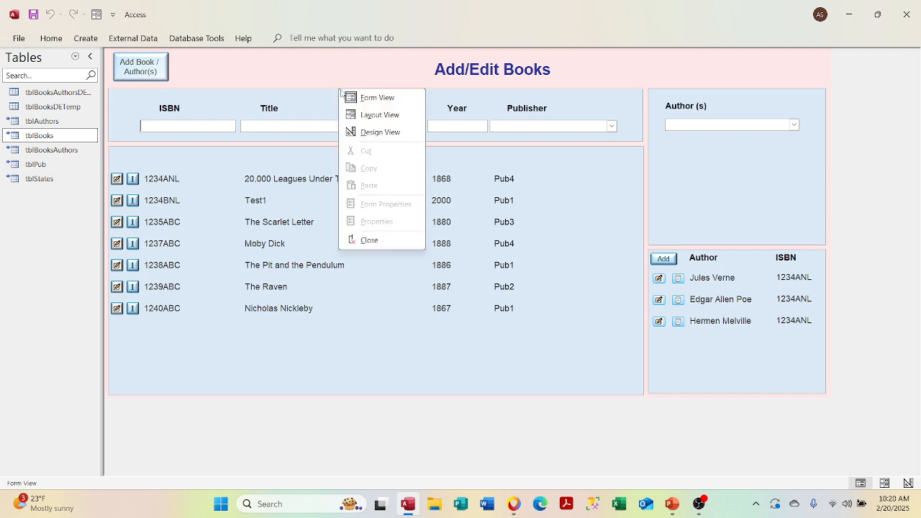
click(356, 131)
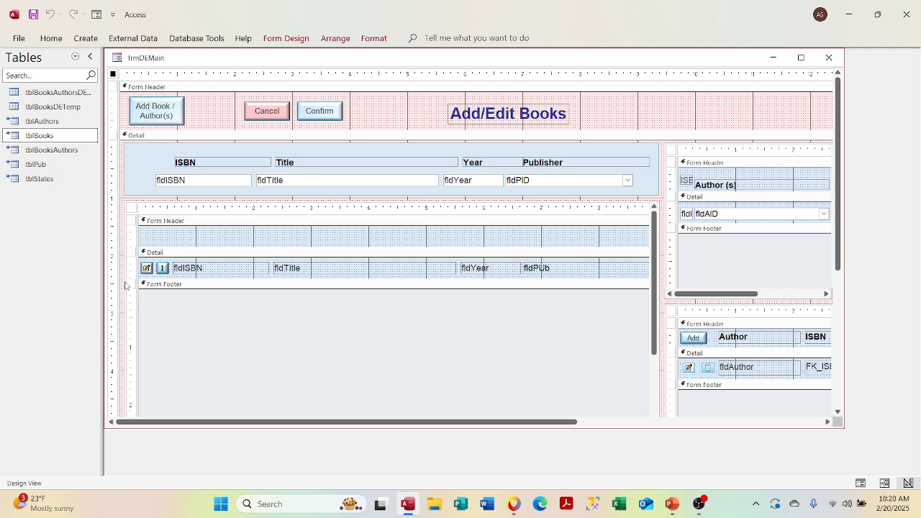
right_click(284, 57)
click(298, 119)
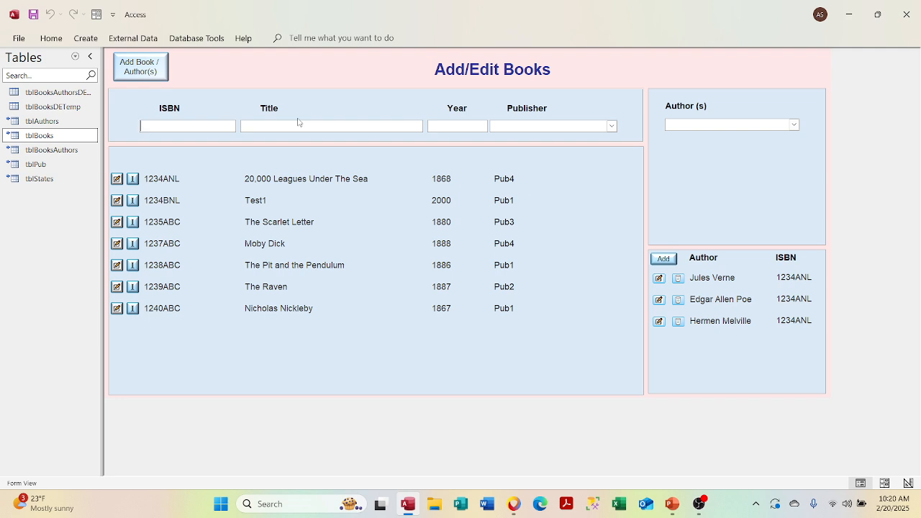
In Design View, select fldISBN, fldTitle, fldYear and fldPUb in the books subform and open their shared properties
right_click(336, 66)
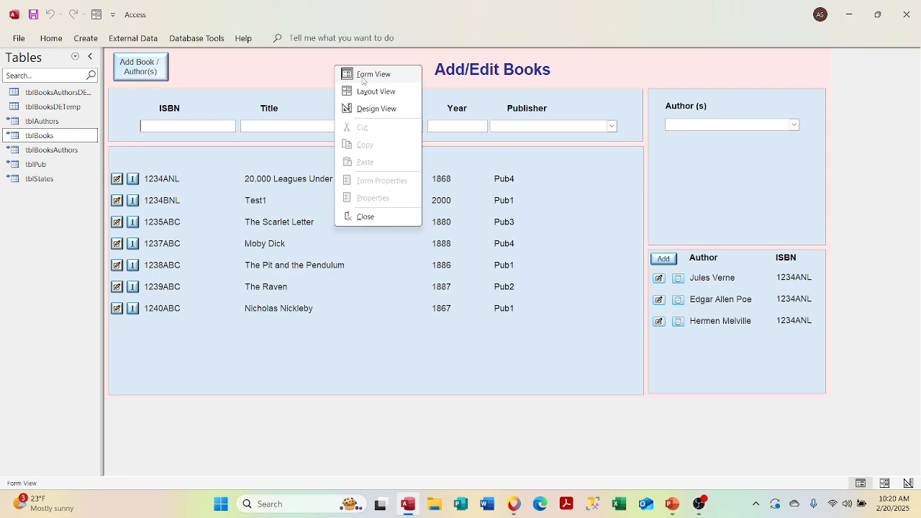
click(375, 108)
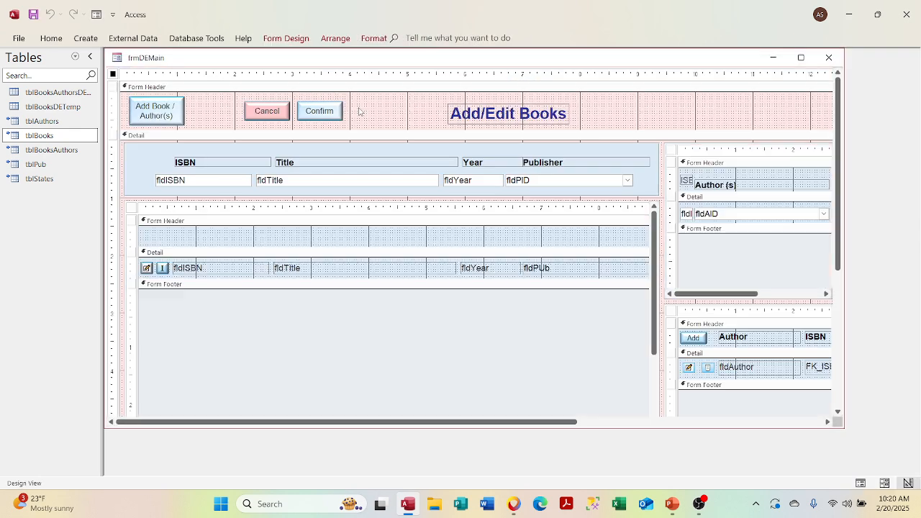
click(202, 269)
click(205, 268)
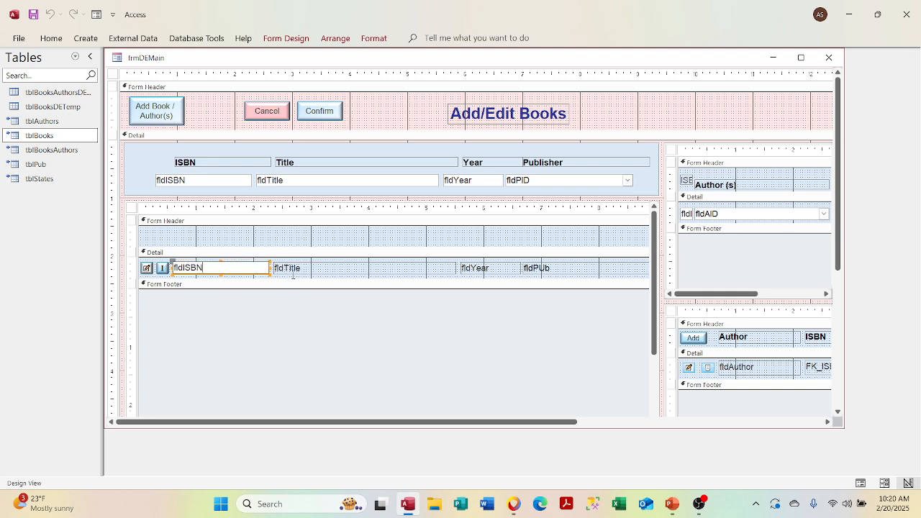
click(291, 270)
shift+click(244, 271)
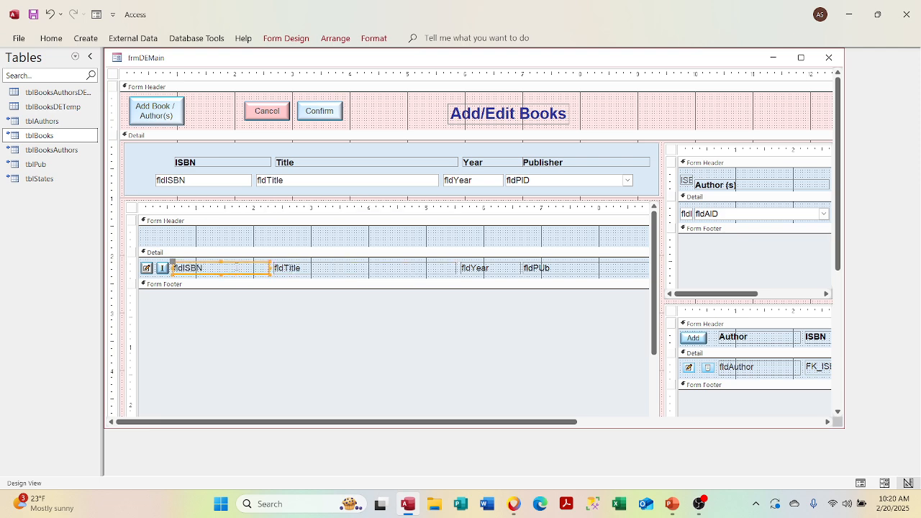
shift+click(464, 270)
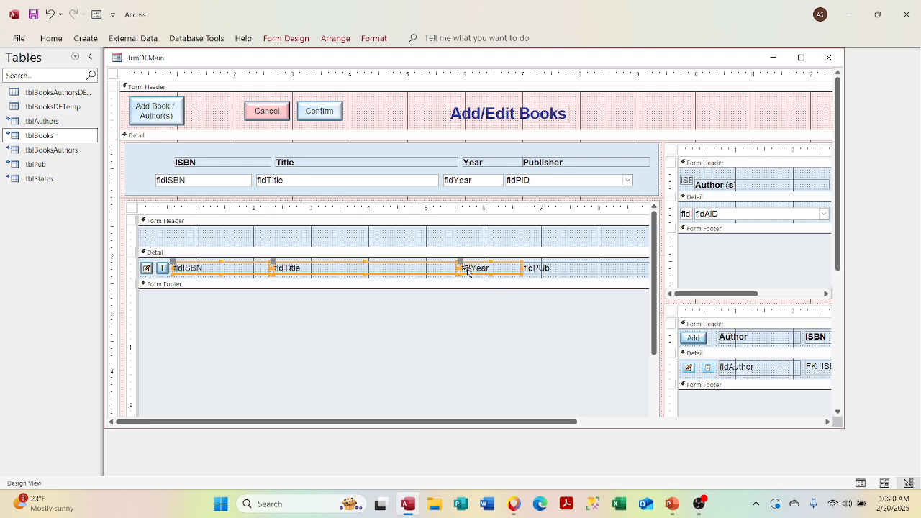
shift+click(566, 269)
right_click(567, 268)
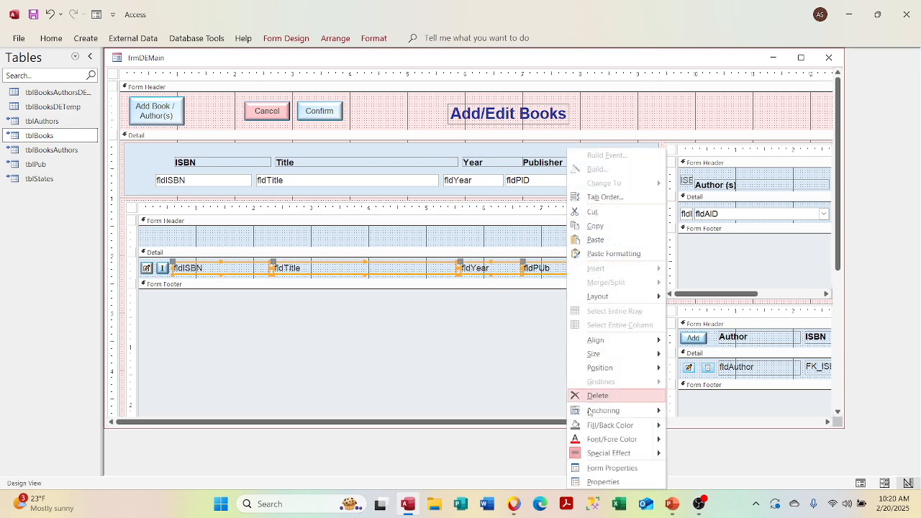
click(597, 481)
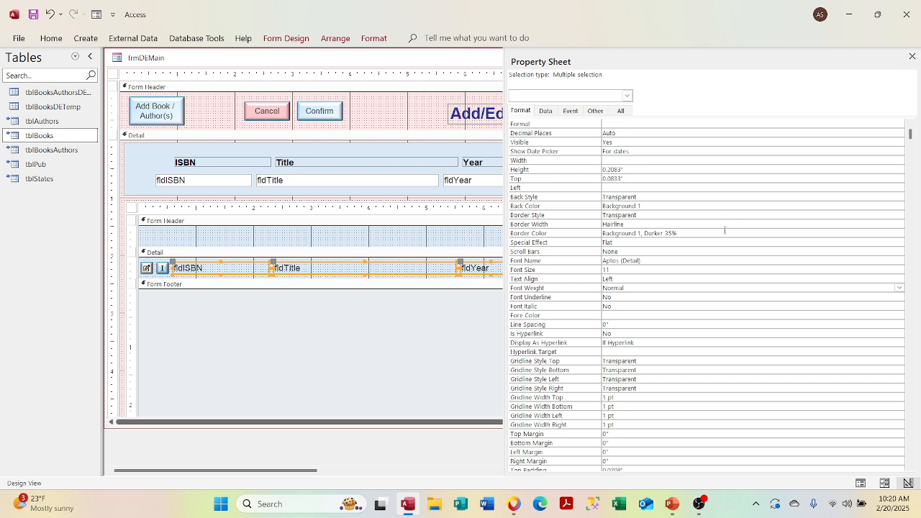
Give the four selected book fields a Solid border style with a 1 pt border width
click(727, 221)
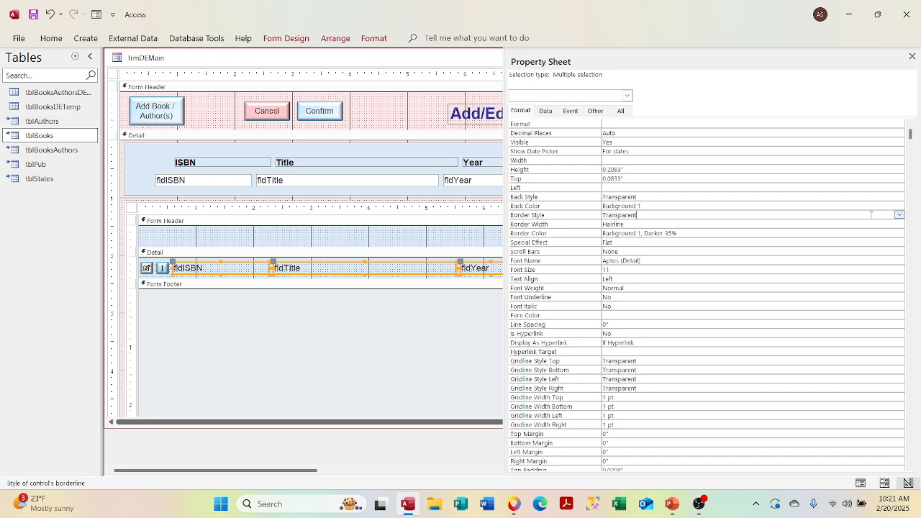
click(899, 214)
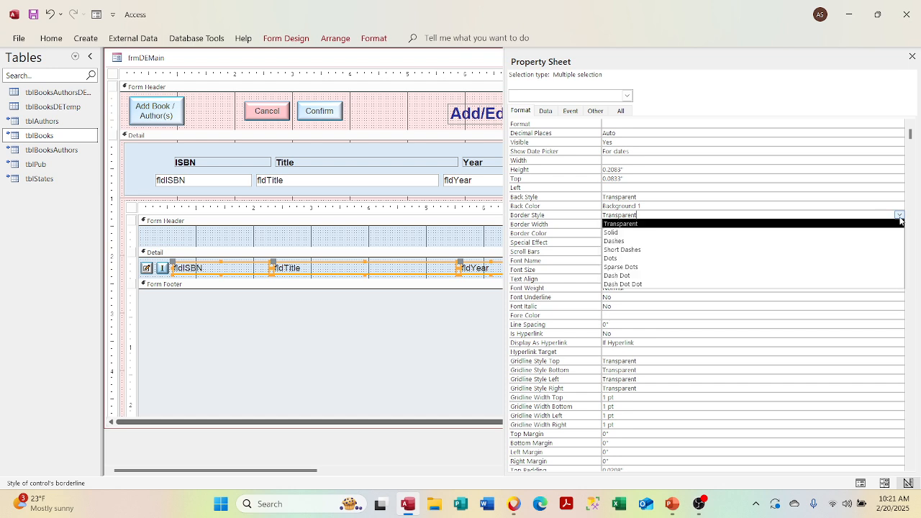
click(893, 231)
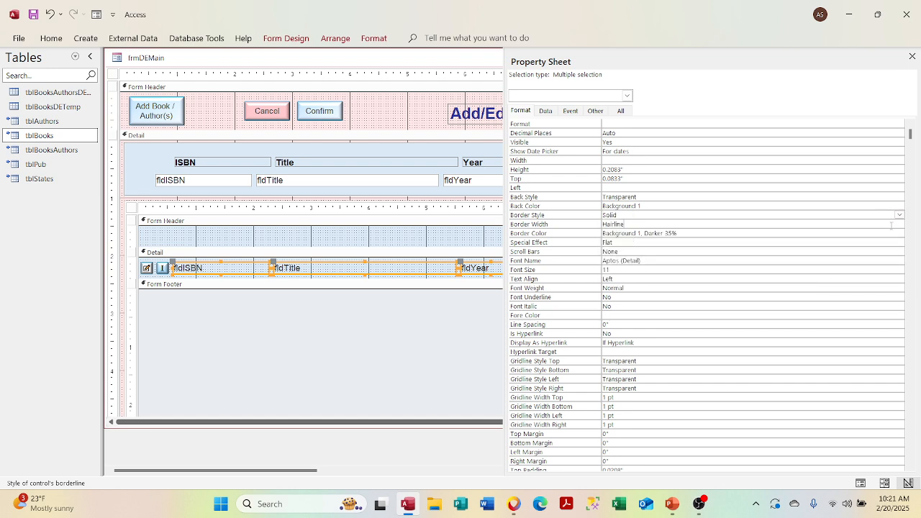
click(899, 224)
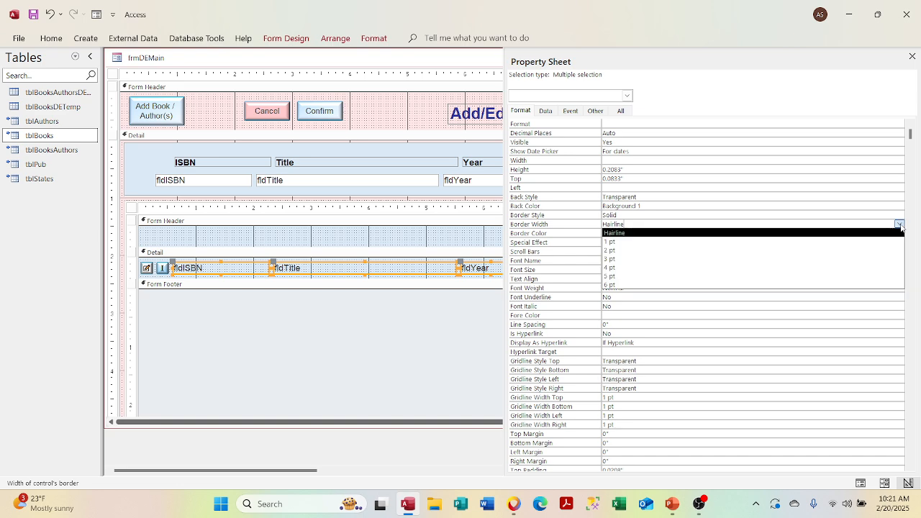
click(867, 241)
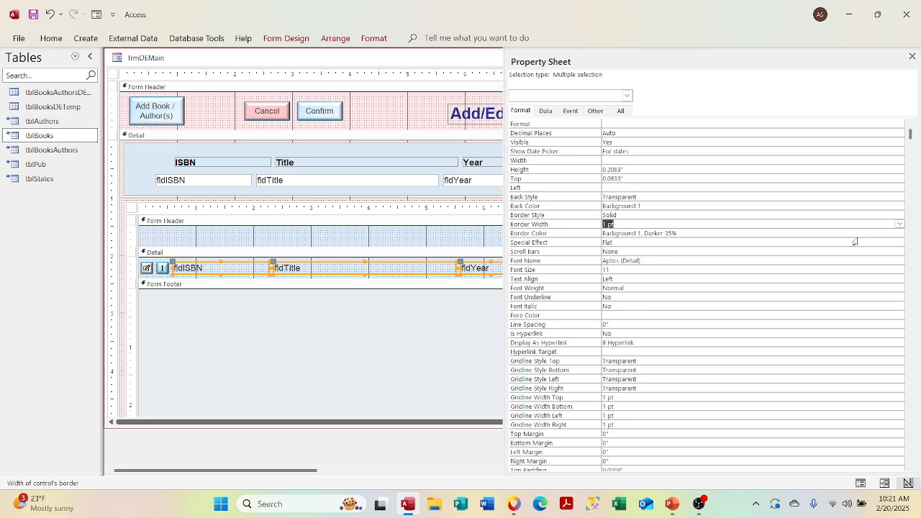
Set the border color of the selected book fields to Text 2, Lighter 10%, and close their properties
click(868, 234)
click(889, 233)
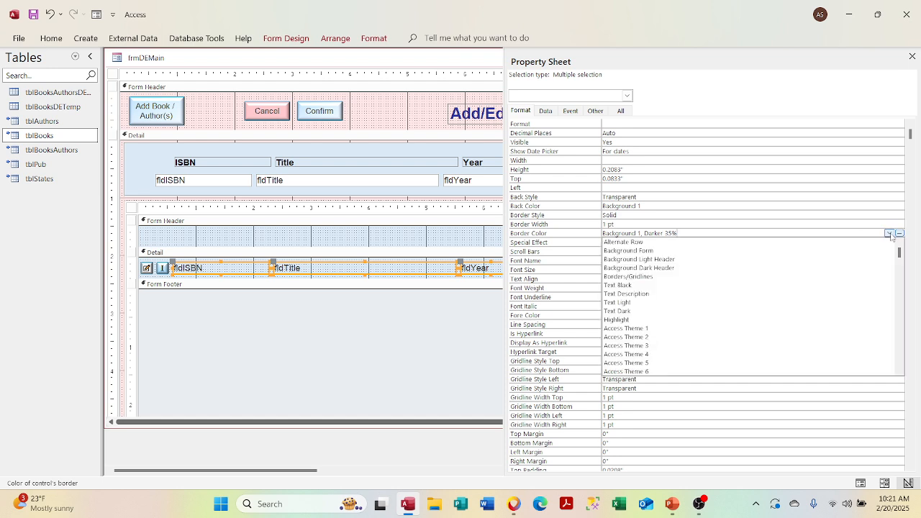
click(899, 233)
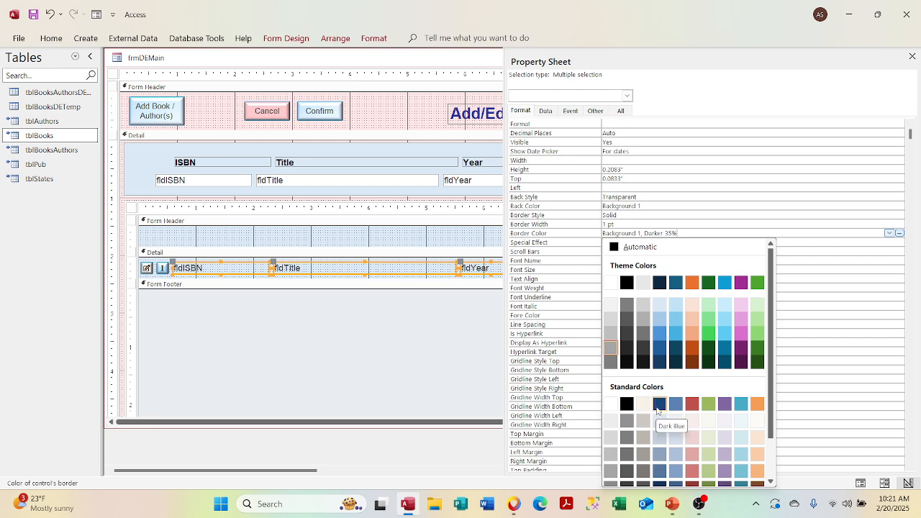
click(660, 363)
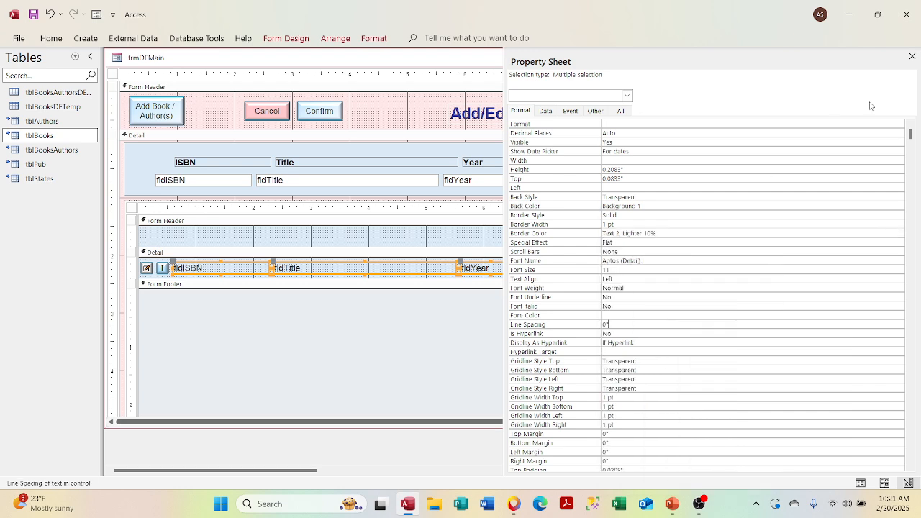
click(911, 56)
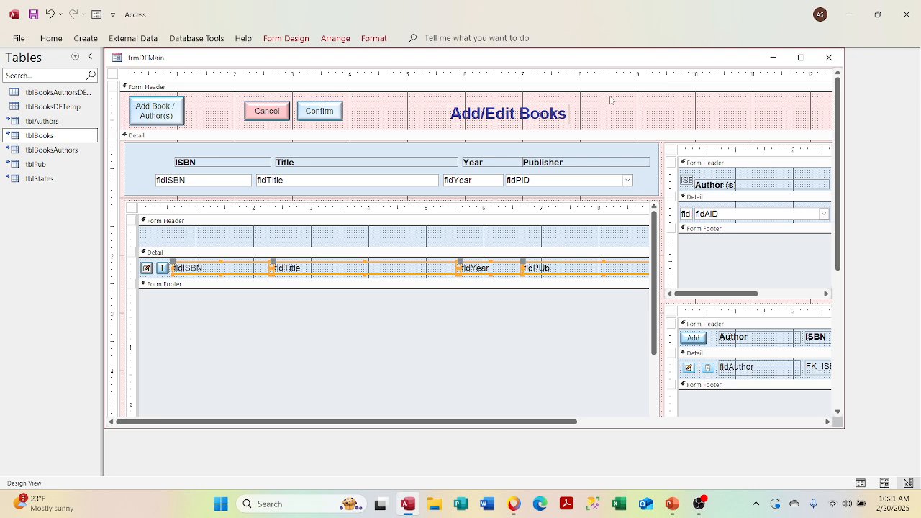
Preview the bordered book fields in Form View and return to Design View
right_click(408, 64)
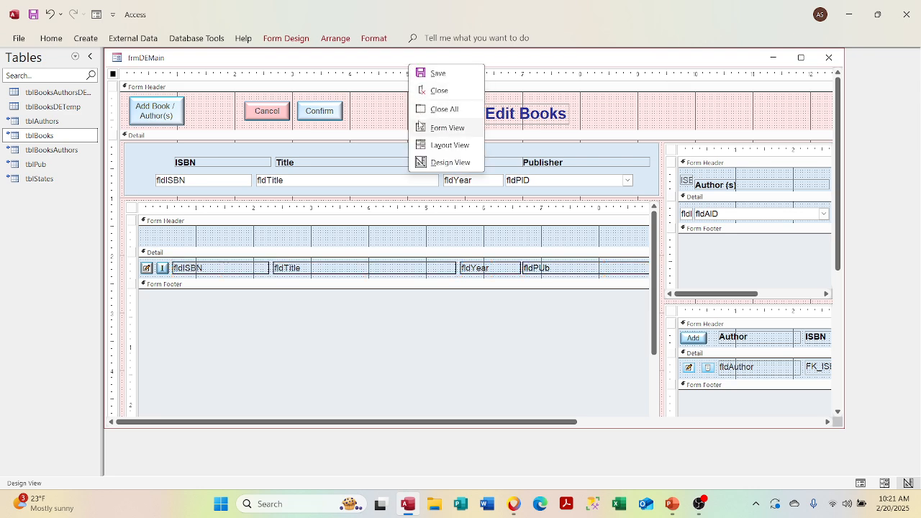
click(420, 127)
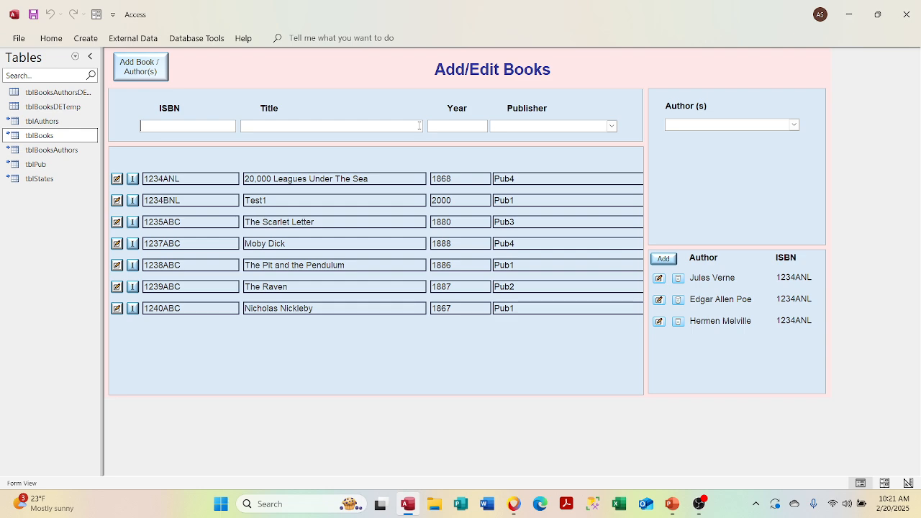
right_click(557, 53)
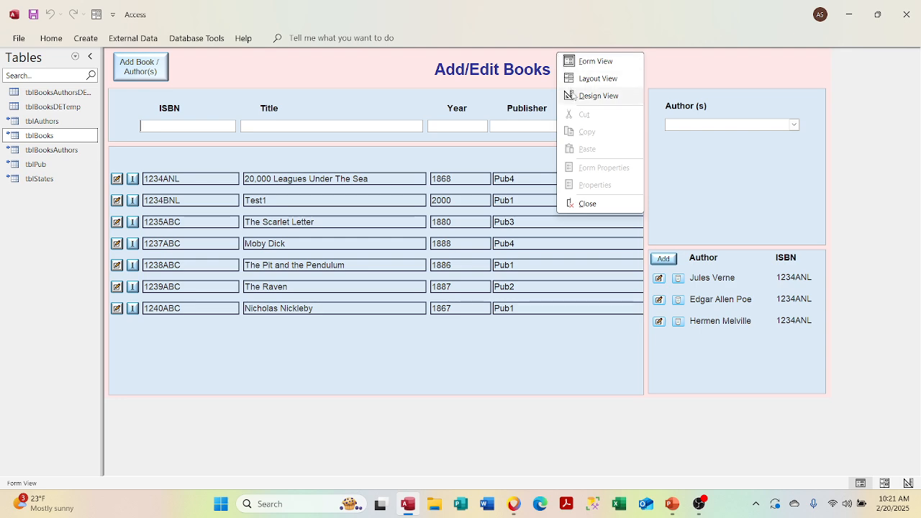
click(598, 96)
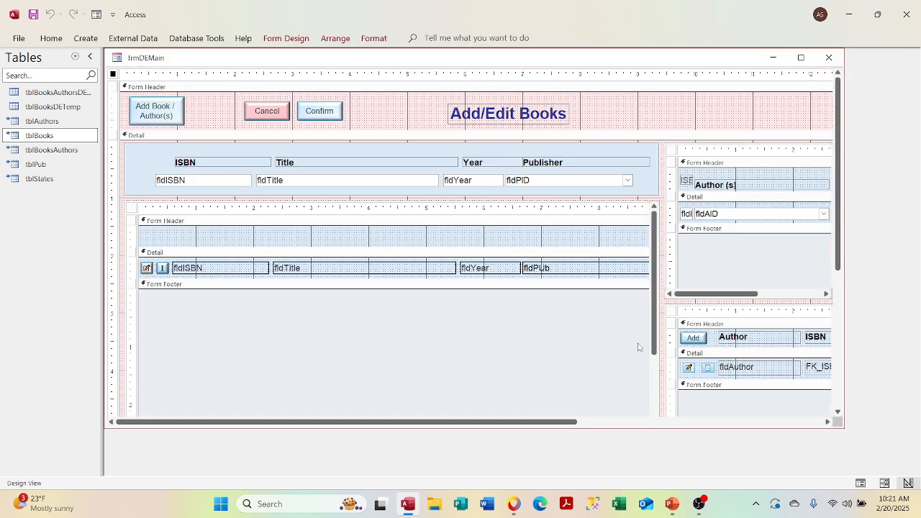
Narrow fldPUb in the books subform's detail section so its right edge sits at about the 9-inch ruler mark
click(800, 57)
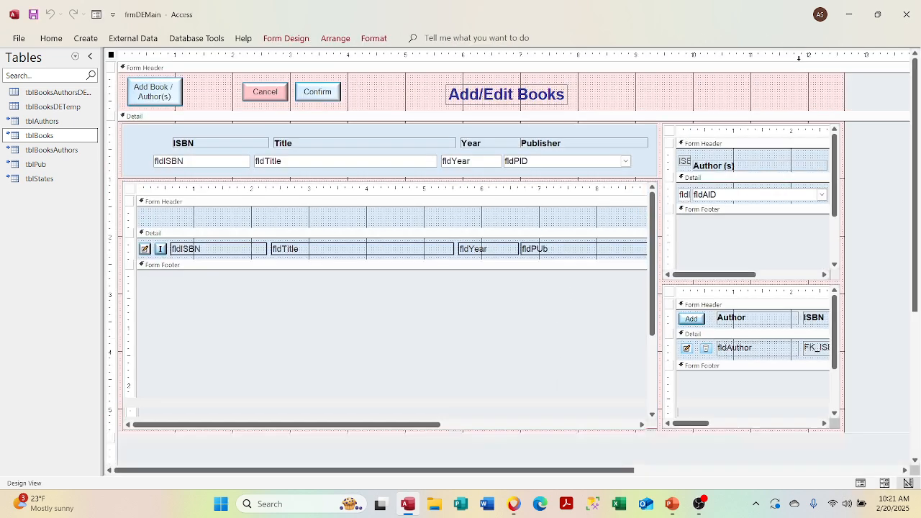
click(410, 426)
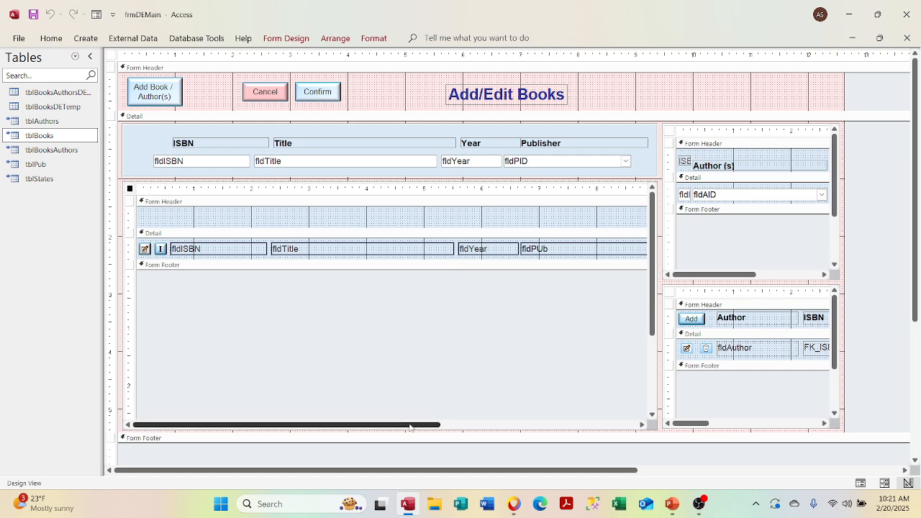
drag(410, 427, 472, 427)
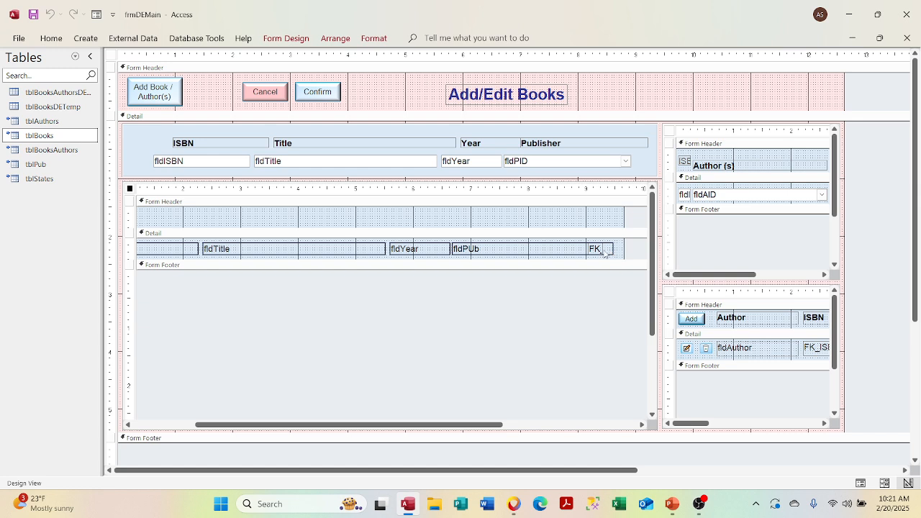
click(604, 250)
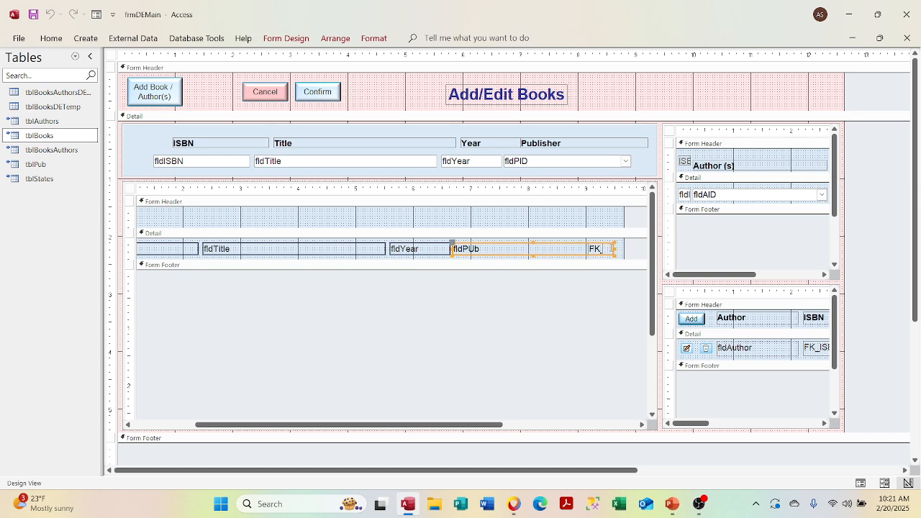
drag(613, 249, 600, 248)
click(601, 249)
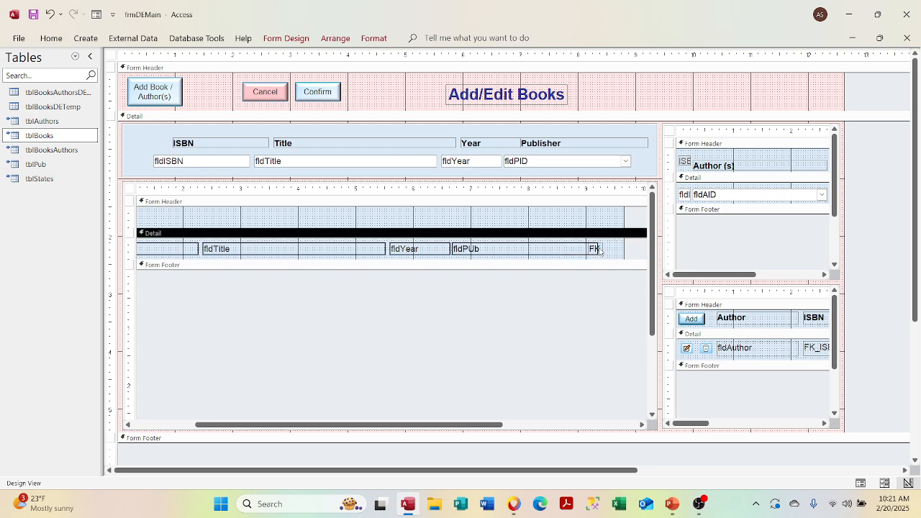
click(577, 225)
click(581, 252)
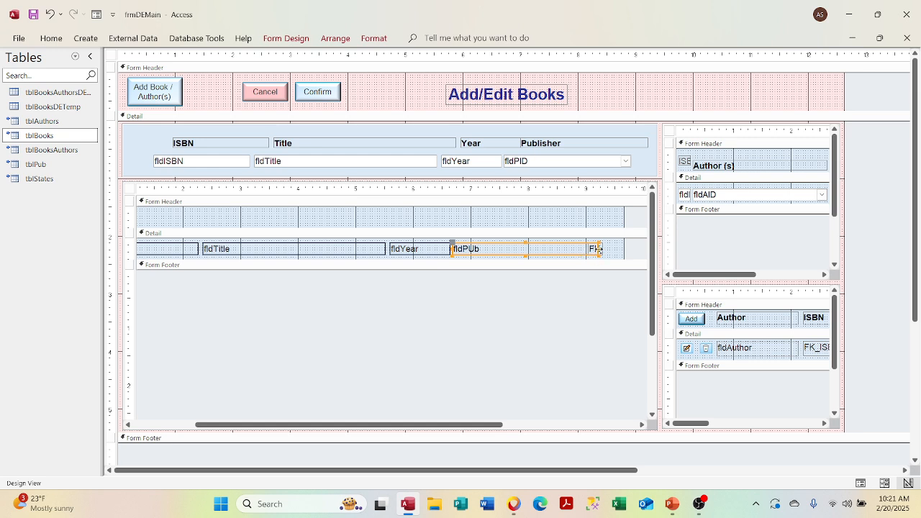
drag(599, 248, 588, 248)
Preview the narrowed publisher field in Form View and bring the form back maximized in Design View
click(192, 424)
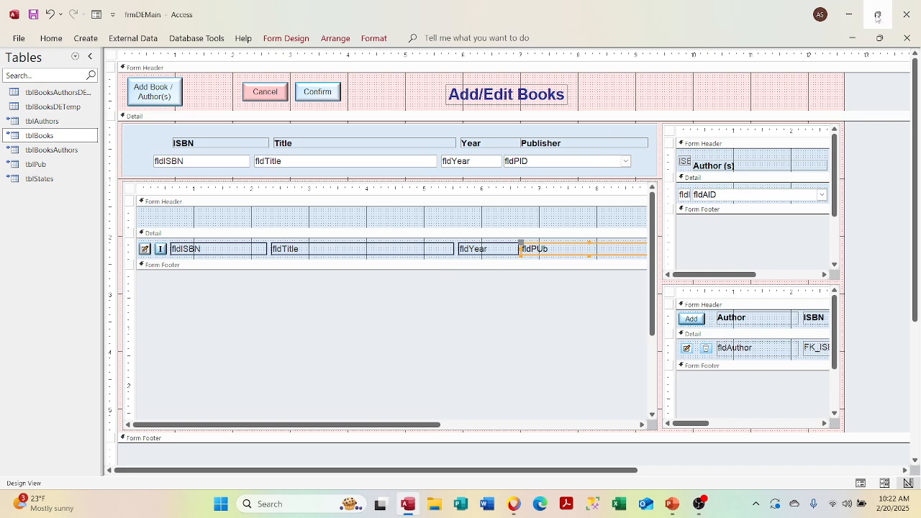
click(879, 37)
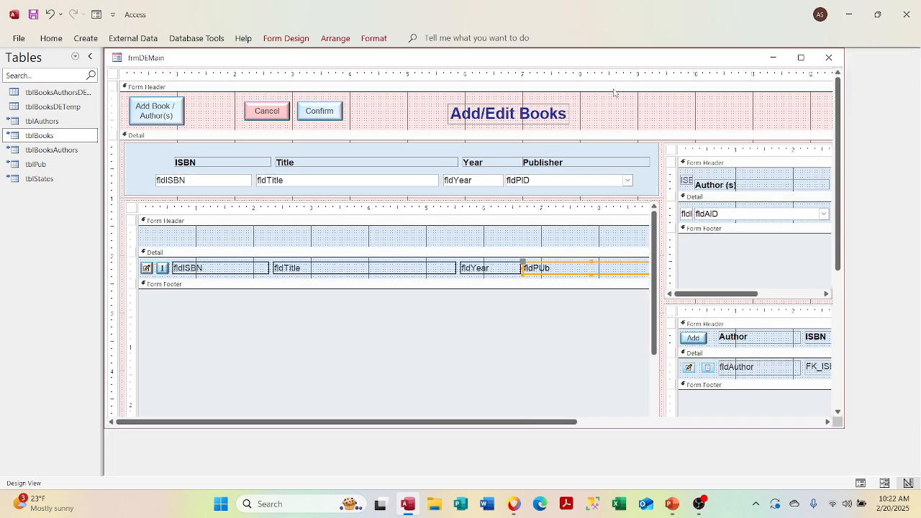
right_click(562, 60)
click(575, 122)
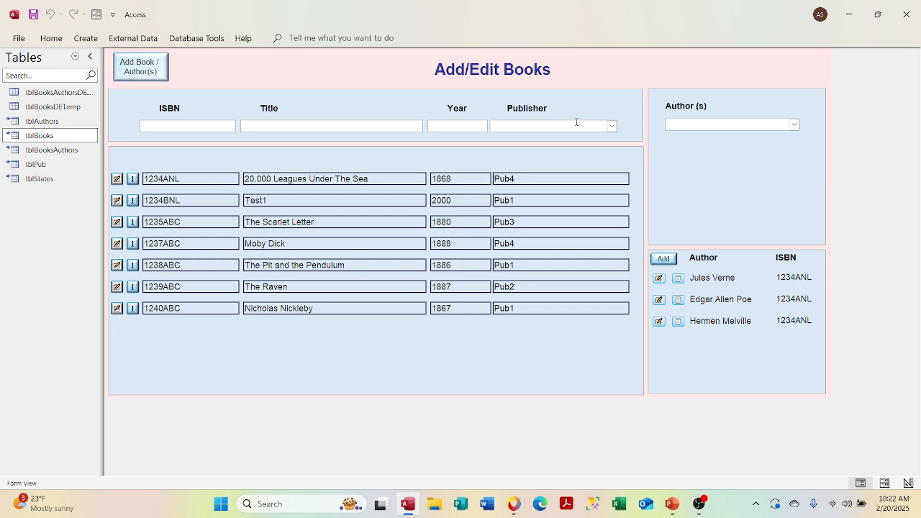
right_click(571, 60)
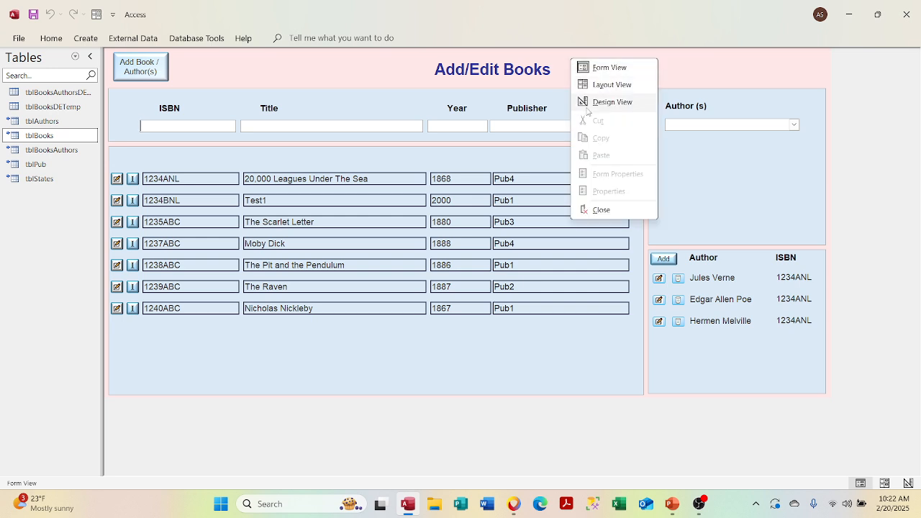
click(588, 109)
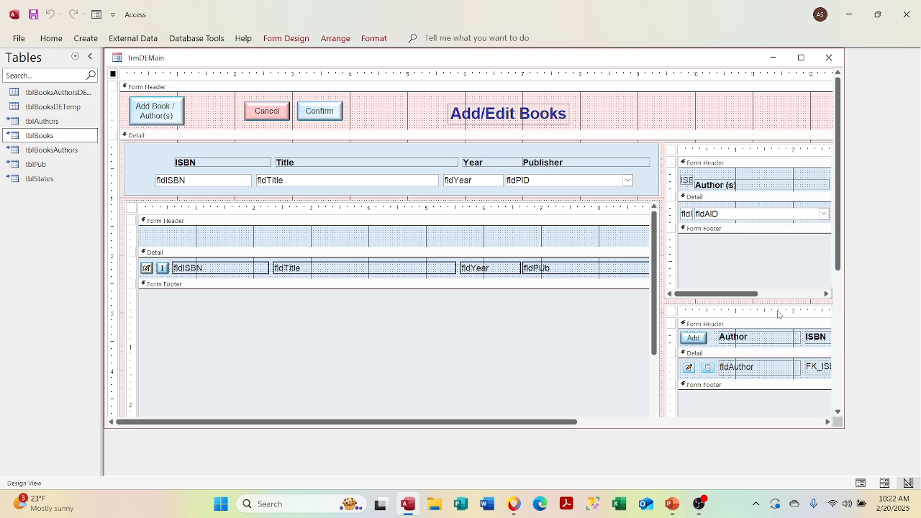
click(801, 57)
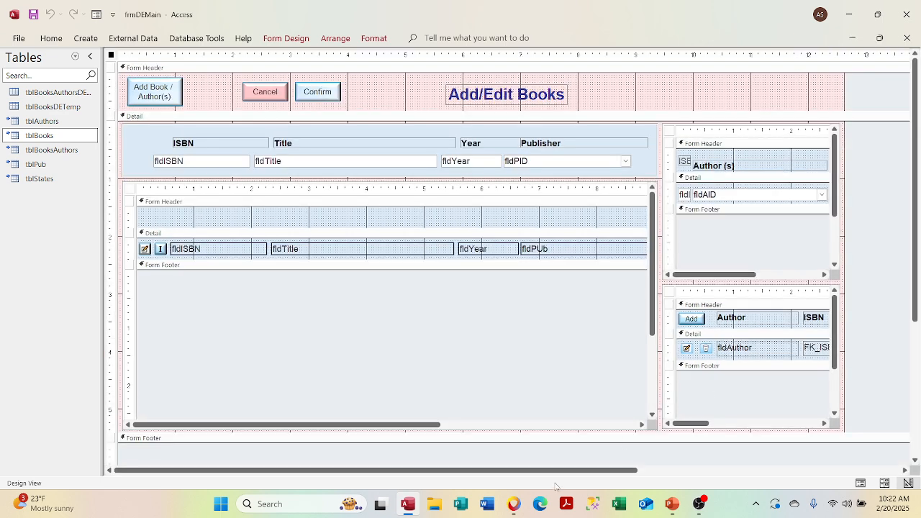
Narrow fldPUb in the books subform to end at about the 8.7-inch ruler mark and place the FK field right after it
click(582, 425)
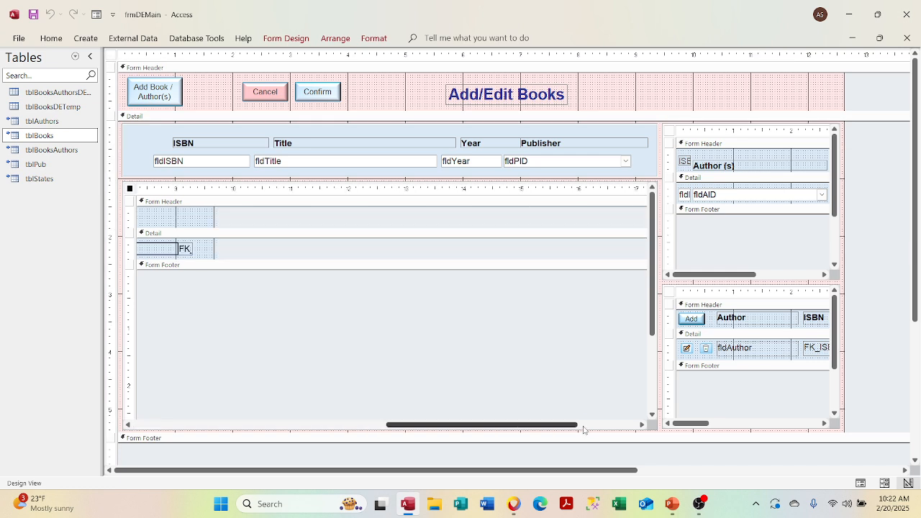
drag(506, 427, 472, 434)
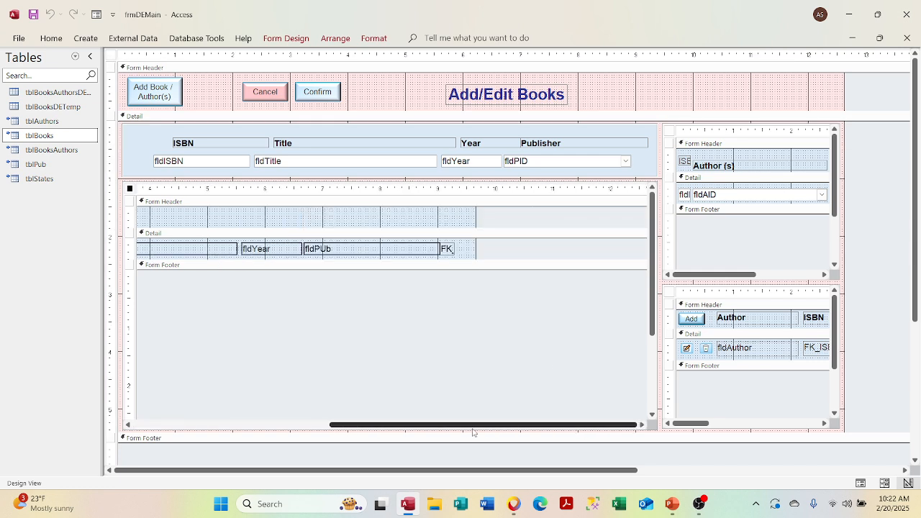
click(412, 250)
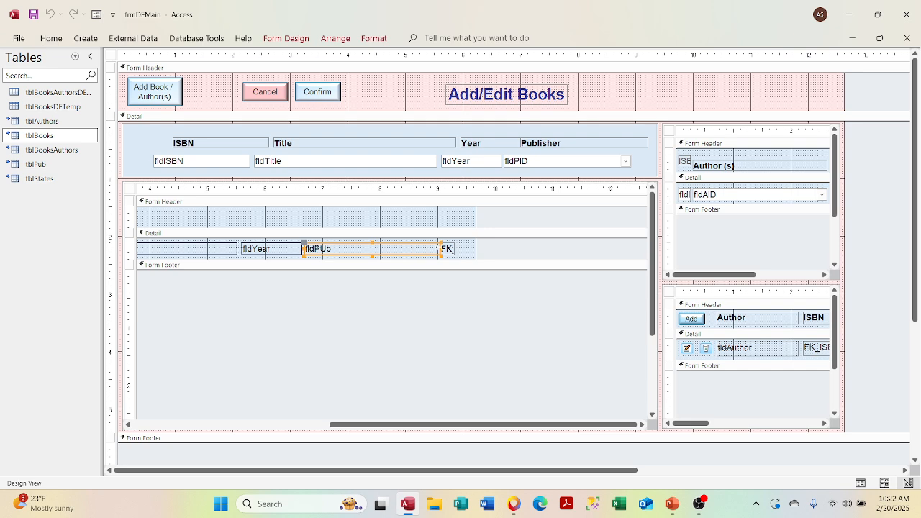
mouse_move(441, 249)
mouse_down()
mouse_move(419, 249)
mouse_move(428, 250)
mouse_up()
click(444, 250)
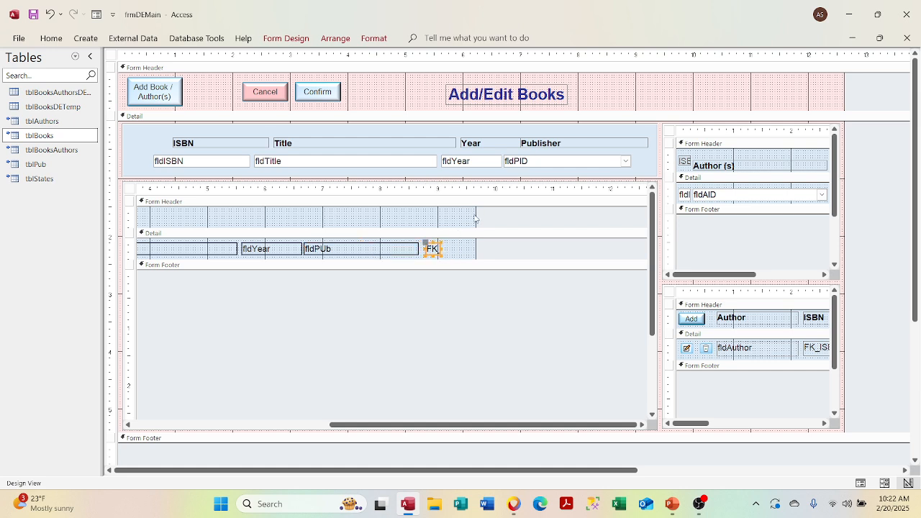
Reduce the books subform's design width so its edge sits at about the 9.2-inch ruler mark
drag(475, 214, 449, 212)
click(205, 431)
click(202, 425)
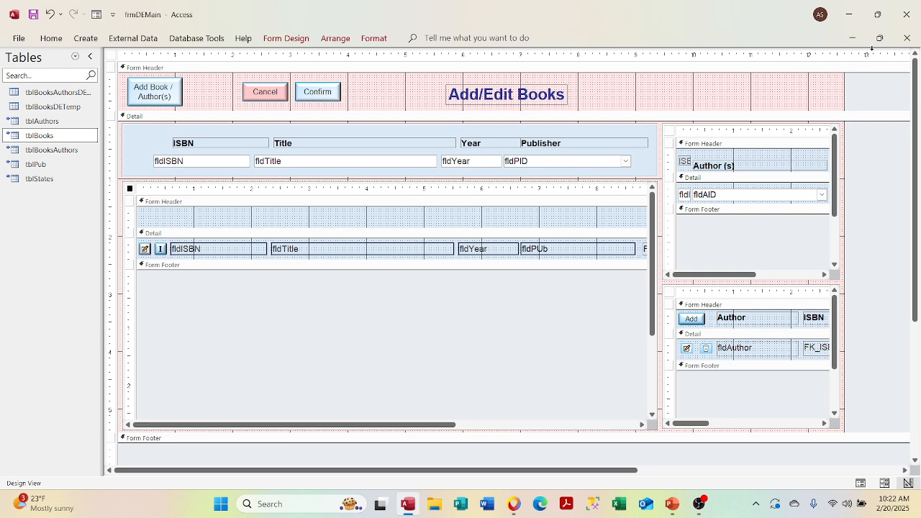
Restore the form from its maximized state, preview the narrower books subform in Form View and return to Design View
click(880, 37)
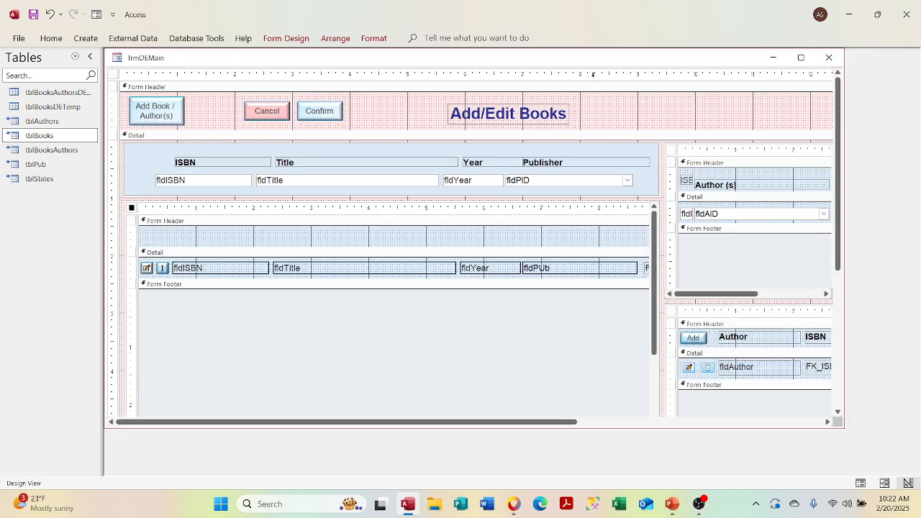
right_click(593, 61)
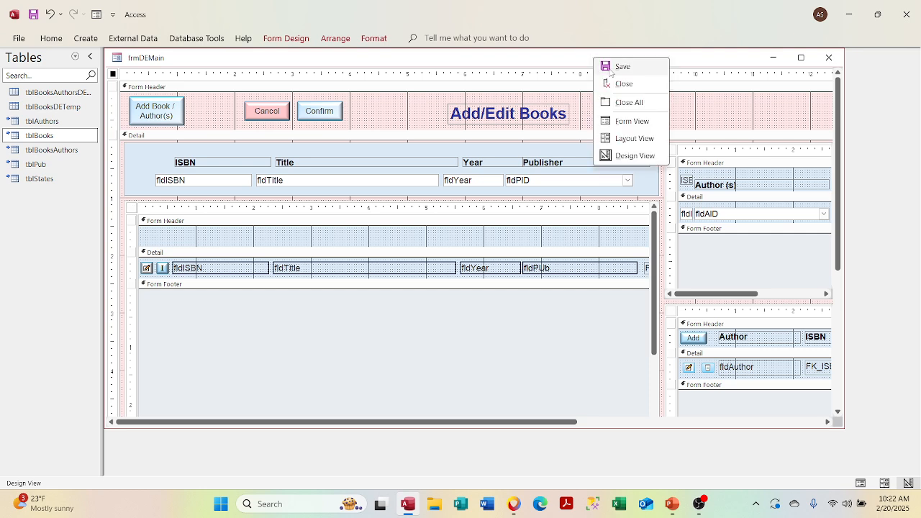
click(620, 123)
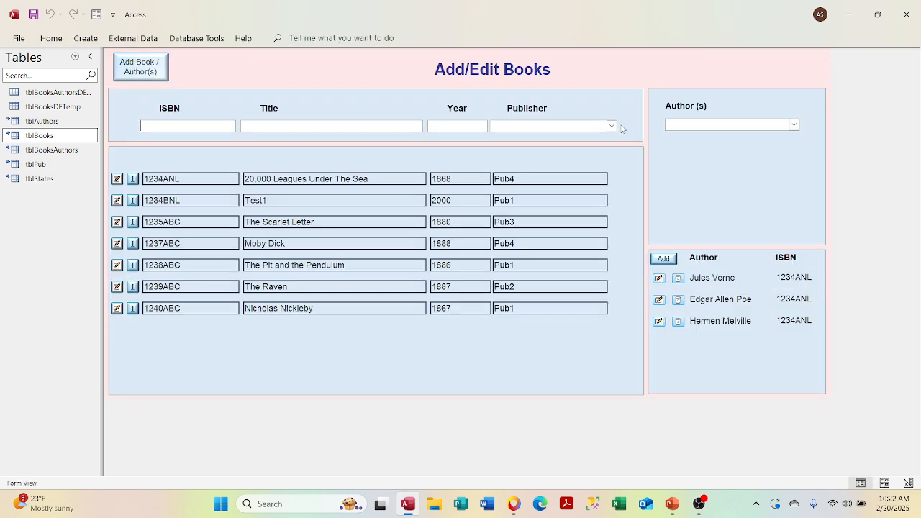
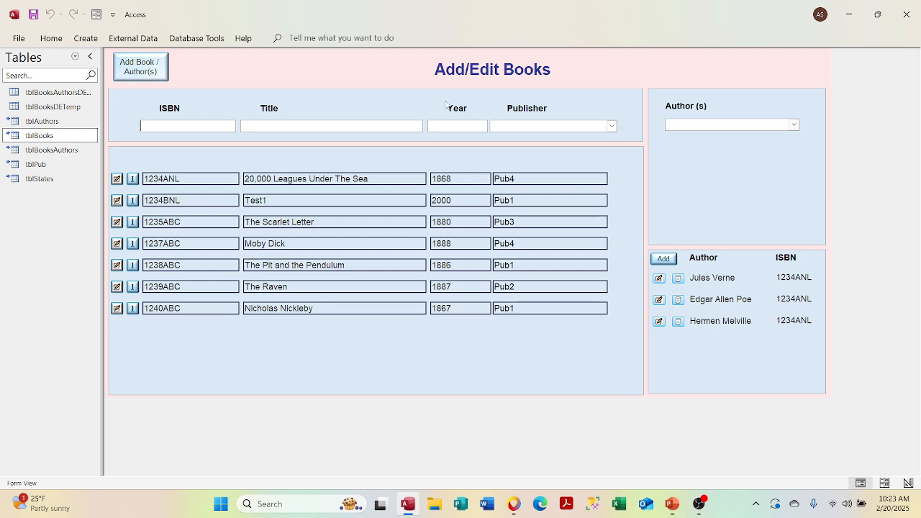
right_click(398, 67)
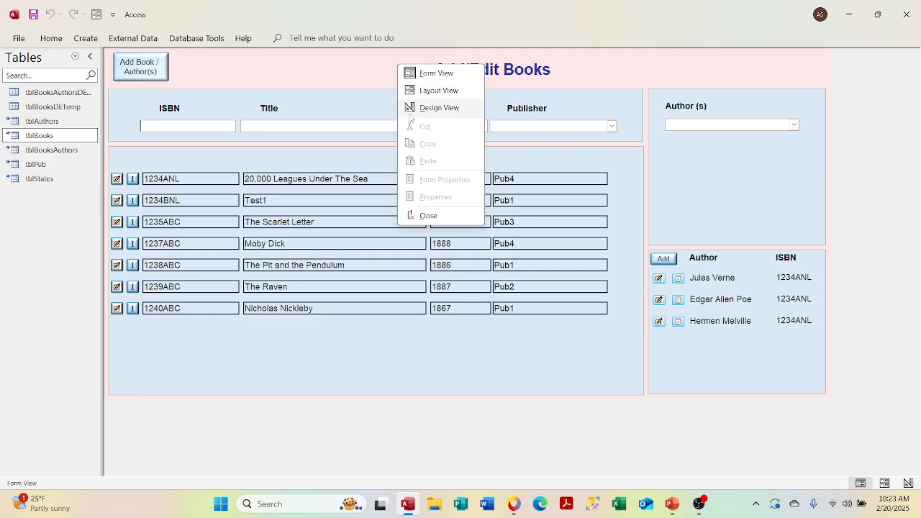
click(418, 108)
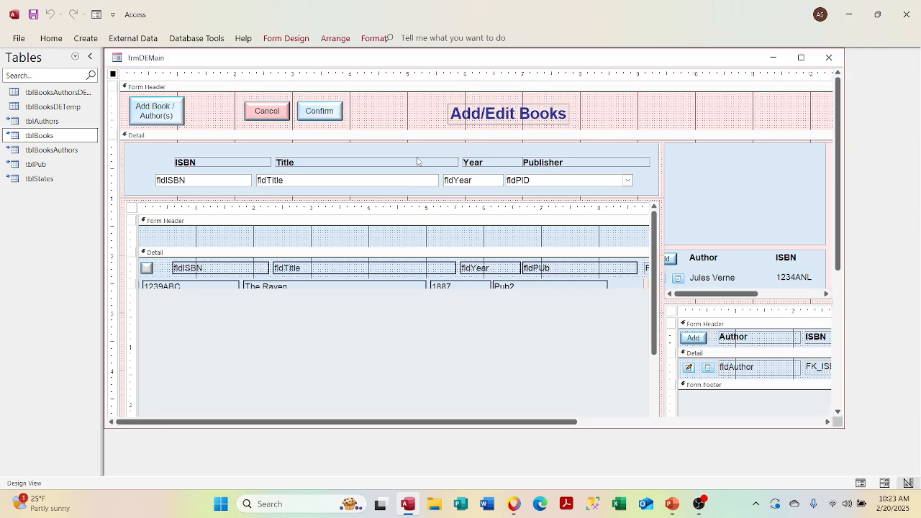
Set the Back Style of fldISBN, fldTitle, fldYear and fldPUb in the books subform to Normal
click(249, 272)
click(248, 271)
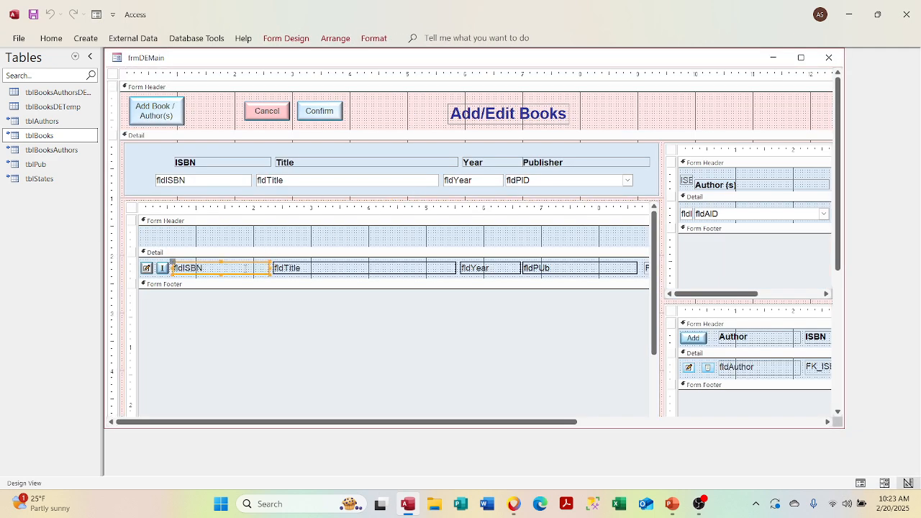
shift+click(324, 269)
shift+click(482, 273)
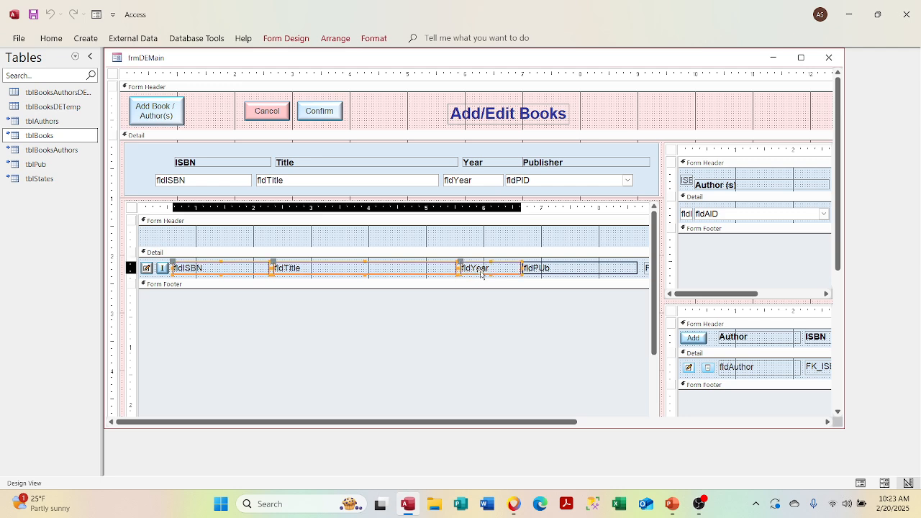
shift+click(552, 268)
right_click(555, 269)
key(shift)
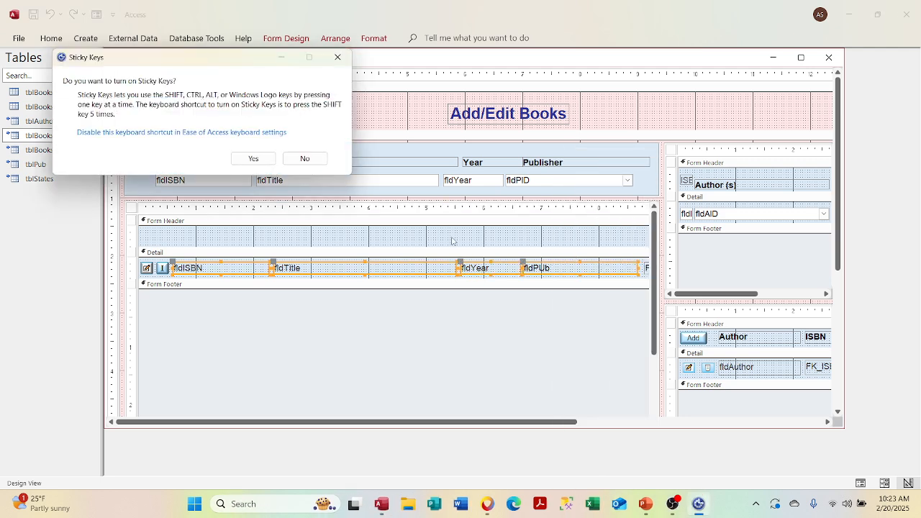
click(291, 156)
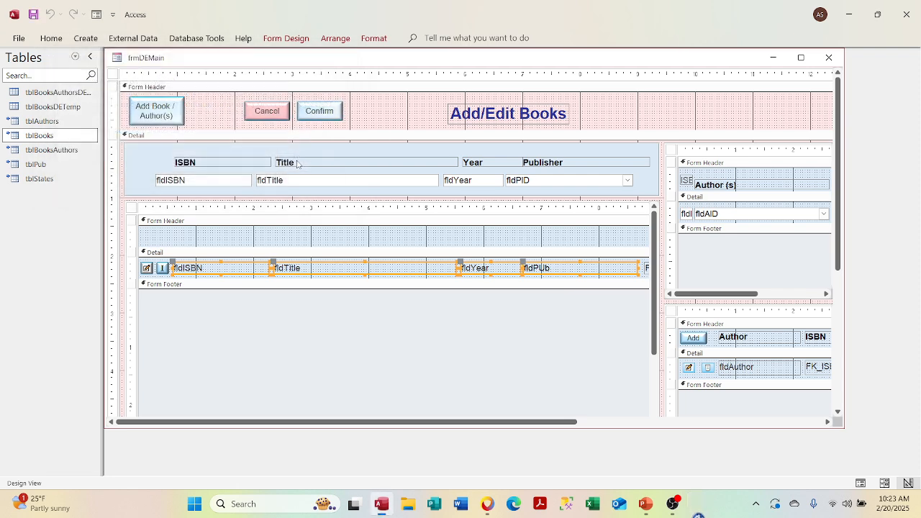
right_click(547, 268)
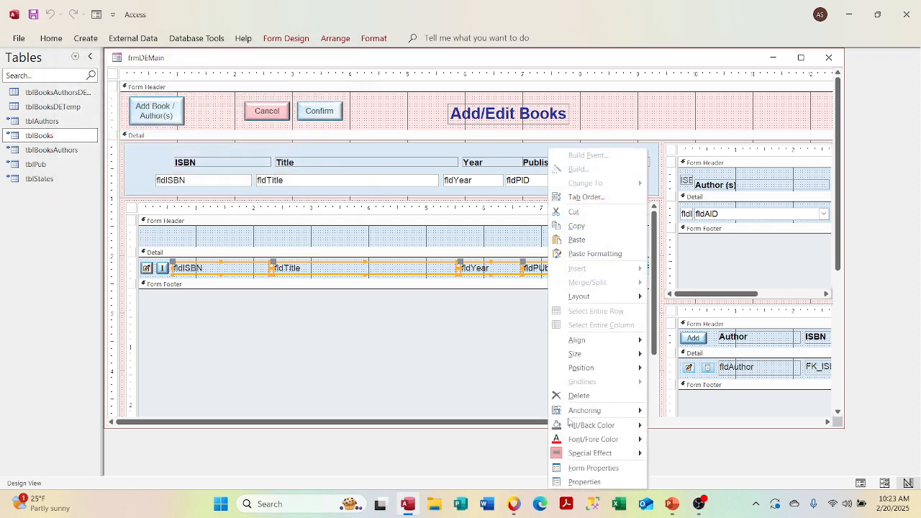
click(573, 481)
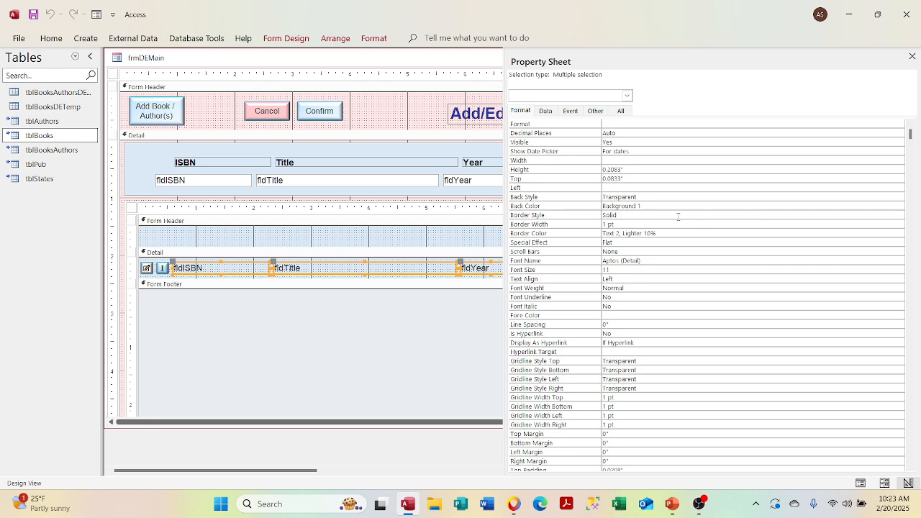
click(651, 197)
click(898, 196)
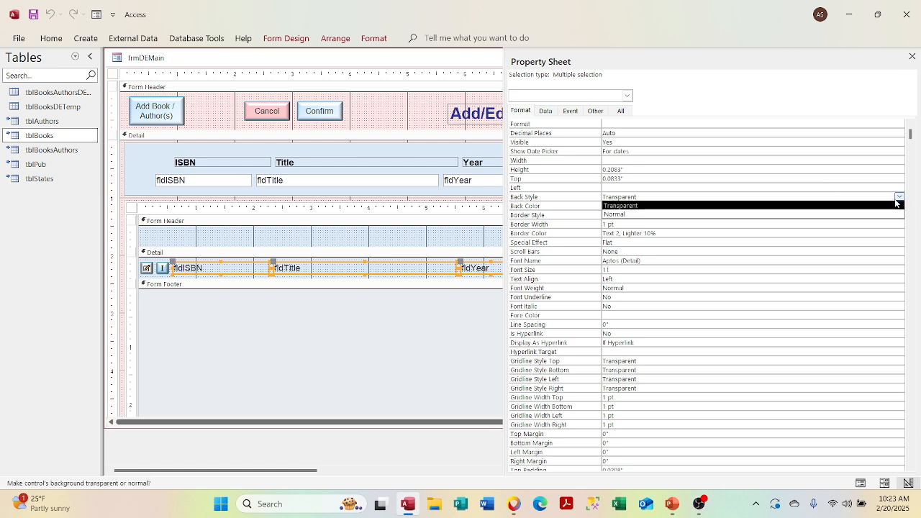
click(892, 207)
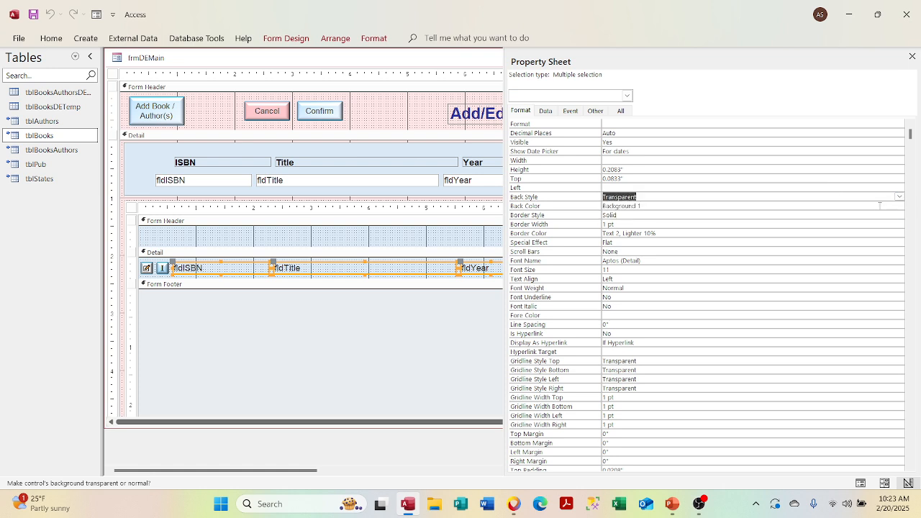
click(890, 207)
click(900, 196)
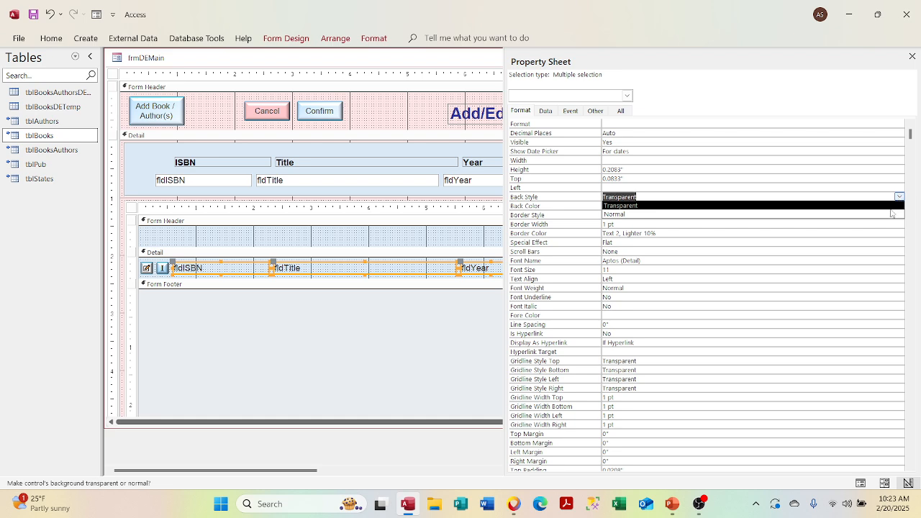
click(890, 213)
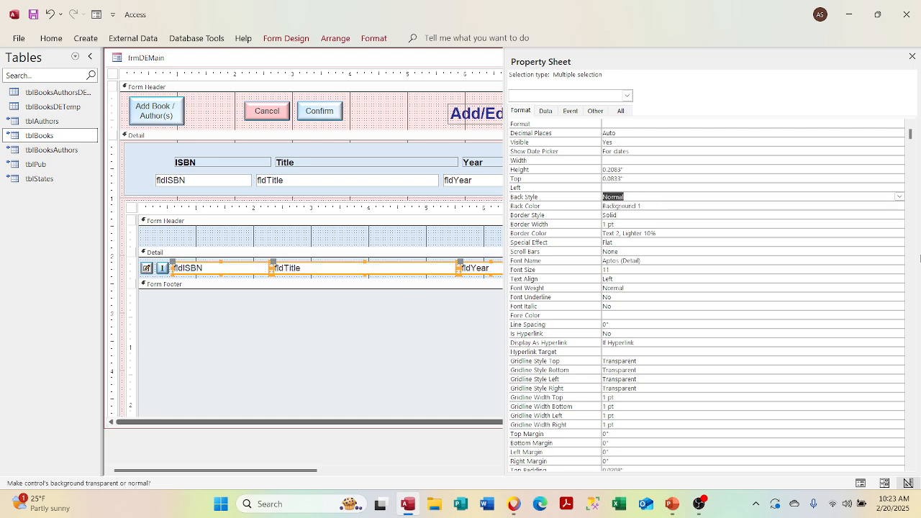
Try a black (#000000) back color on the four selected book fields
click(702, 208)
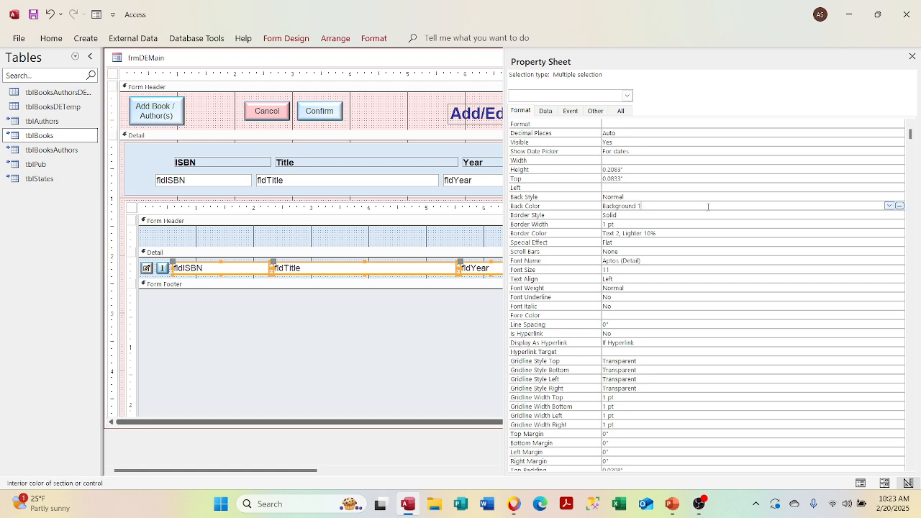
click(890, 207)
click(899, 207)
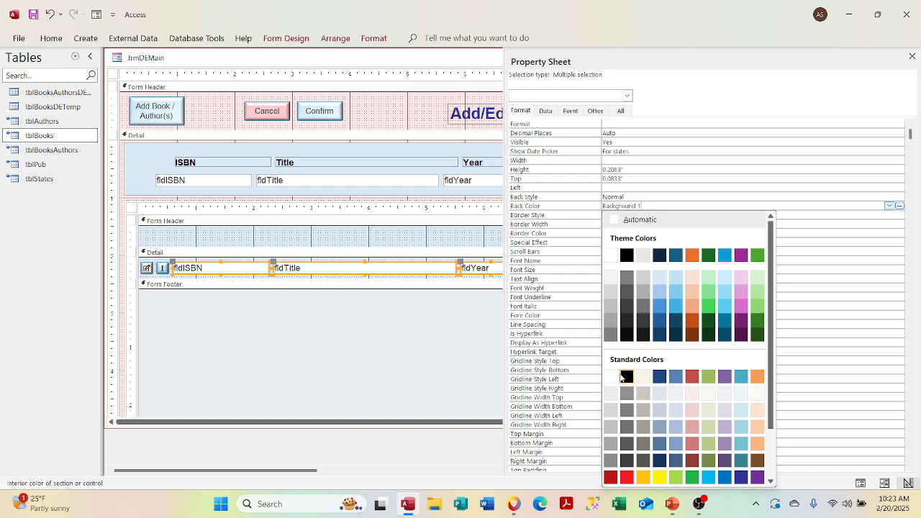
click(625, 376)
click(695, 324)
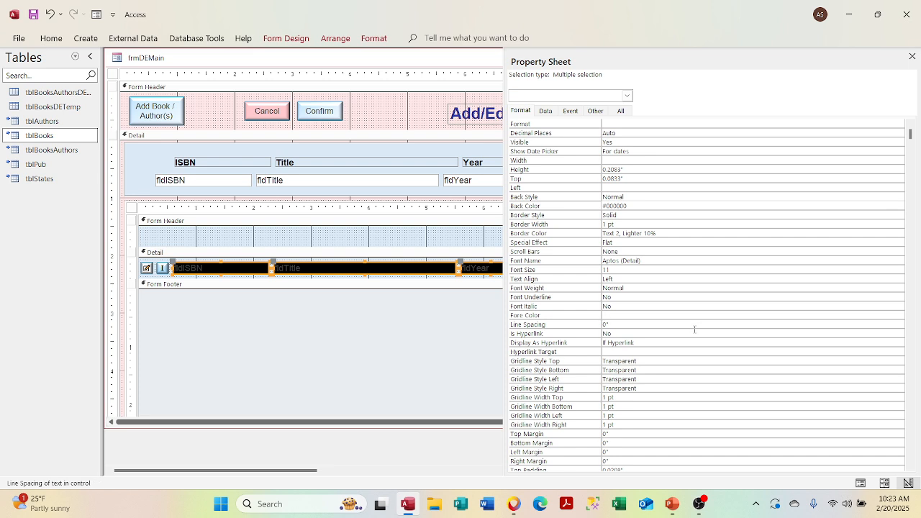
Set the Back Color of the four selected book fields to white (#FFFFFF)
click(892, 207)
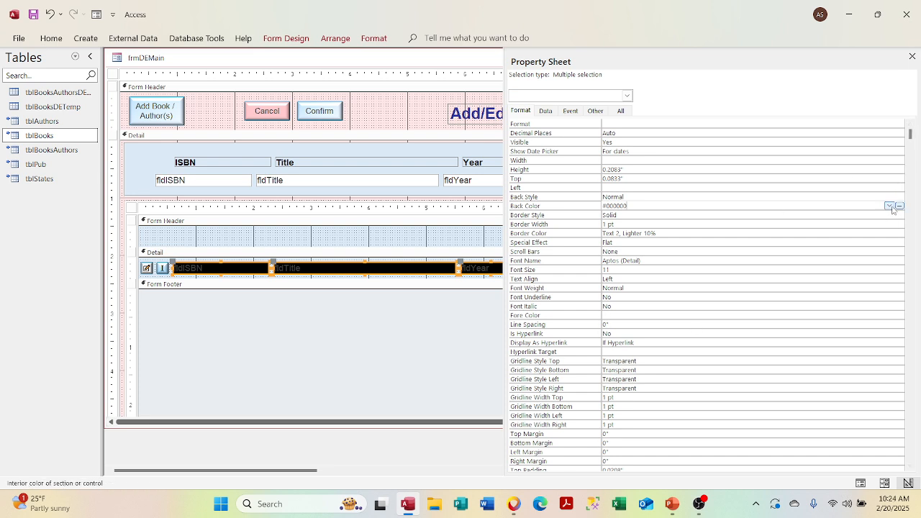
click(890, 207)
click(899, 206)
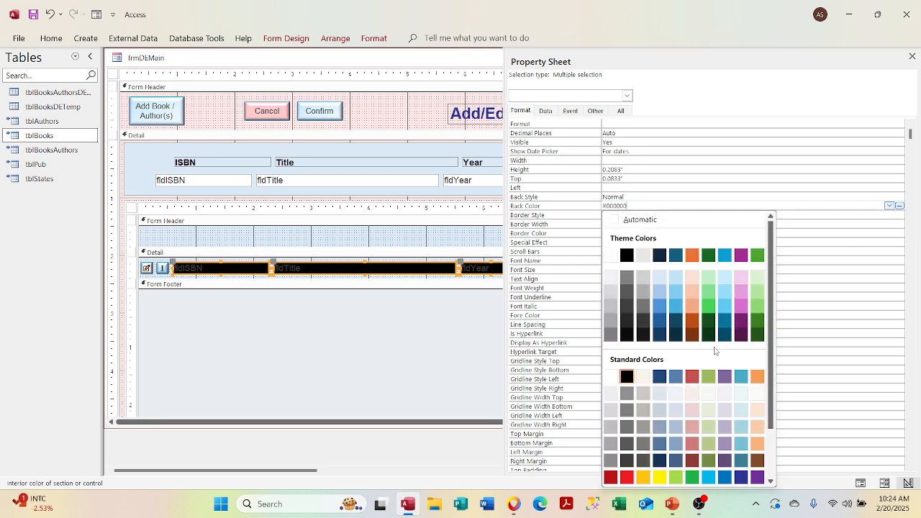
click(611, 377)
click(611, 279)
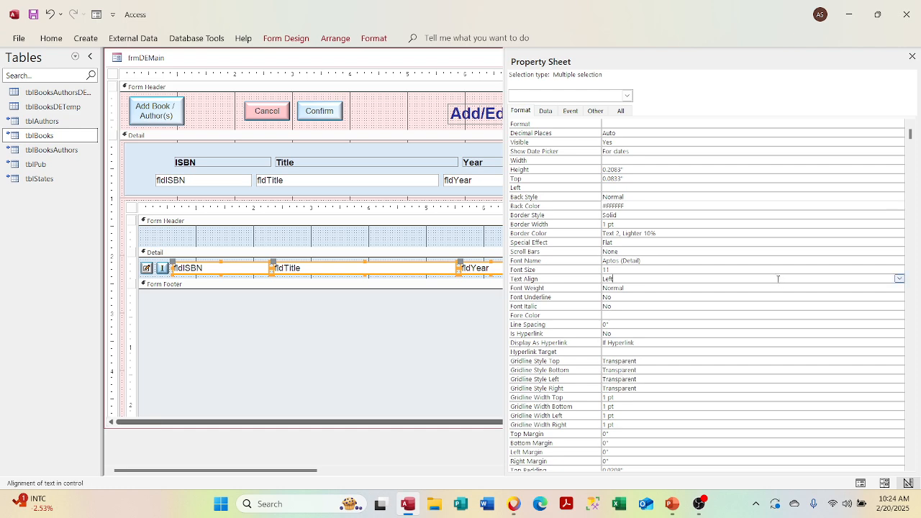
Preview the white-filled book fields in Form View and return to Design View
right_click(256, 57)
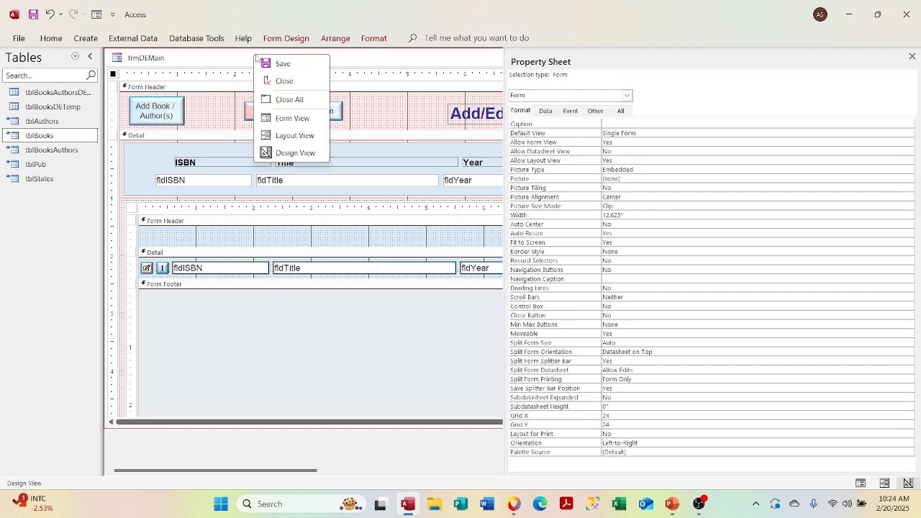
click(291, 119)
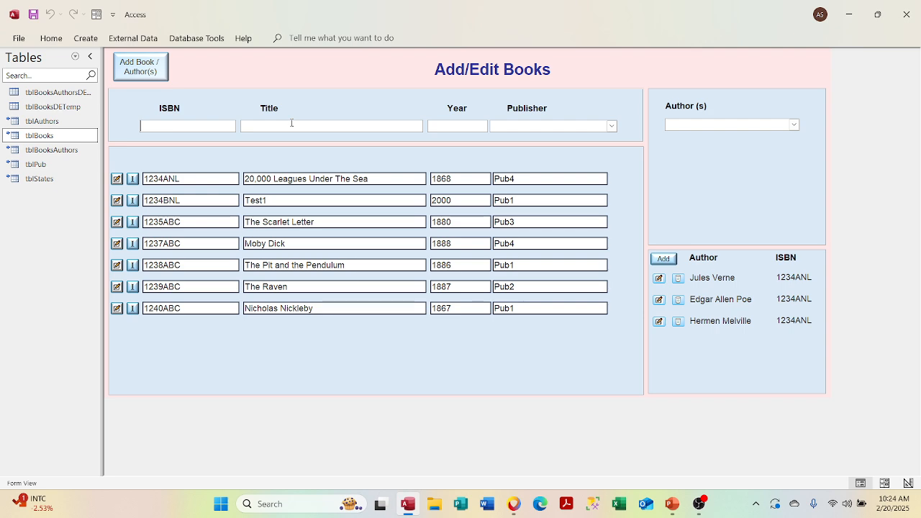
right_click(347, 60)
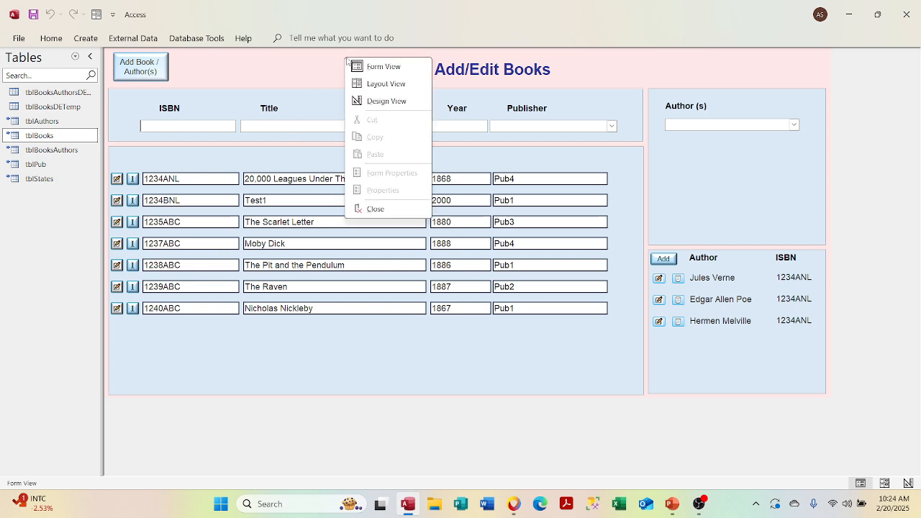
click(386, 100)
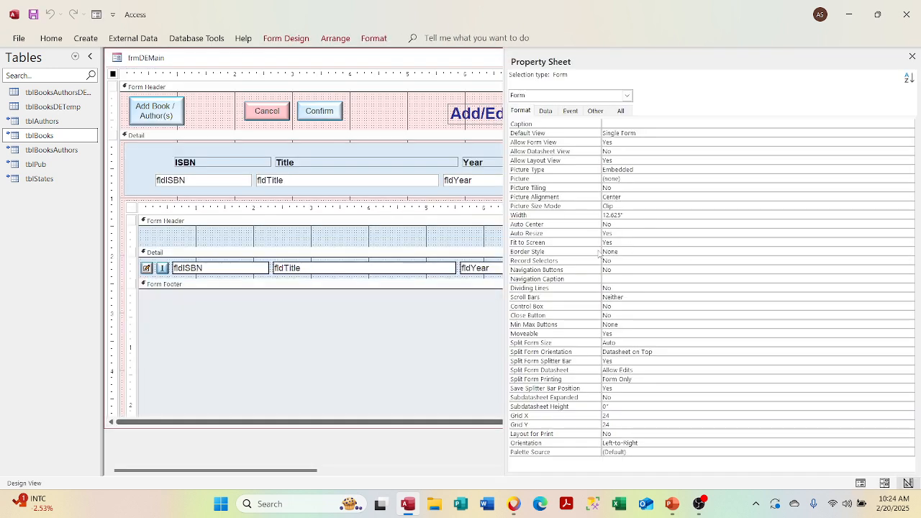
Check the format properties of fldISBN in the books subform, close them and select the subform's header section
click(255, 268)
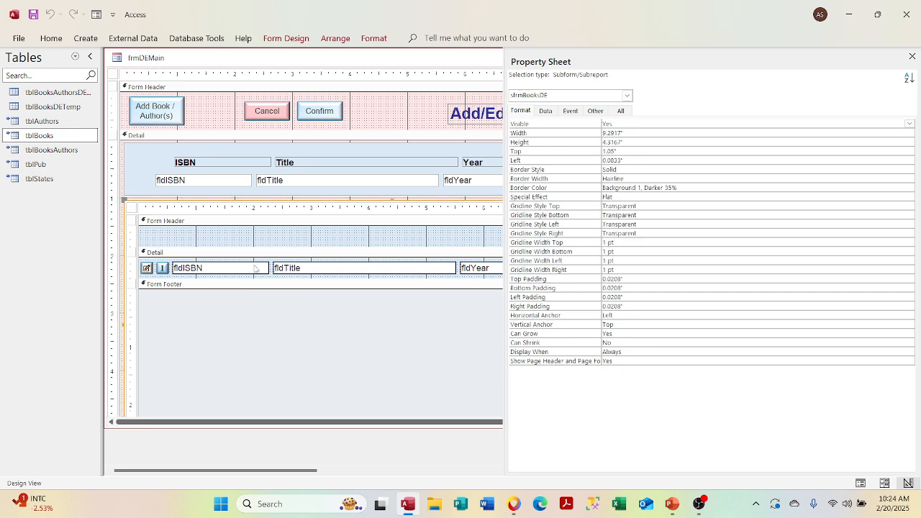
click(254, 269)
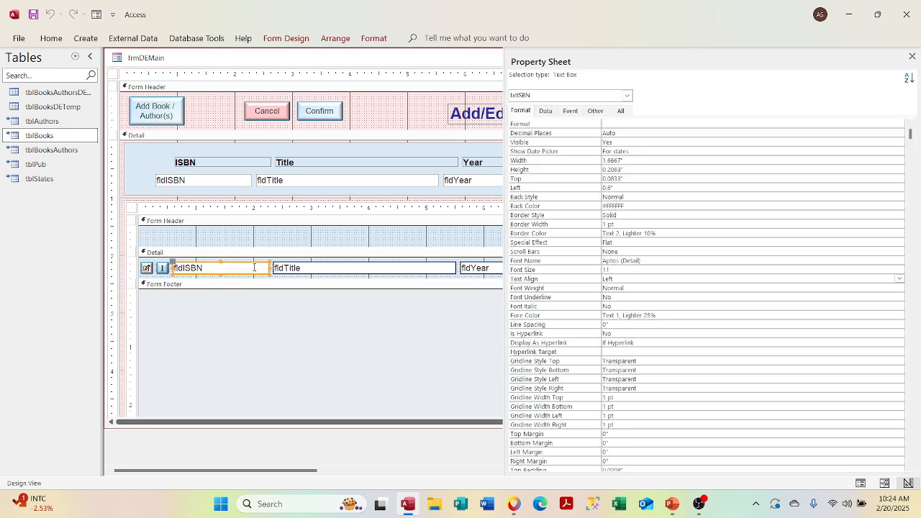
click(911, 56)
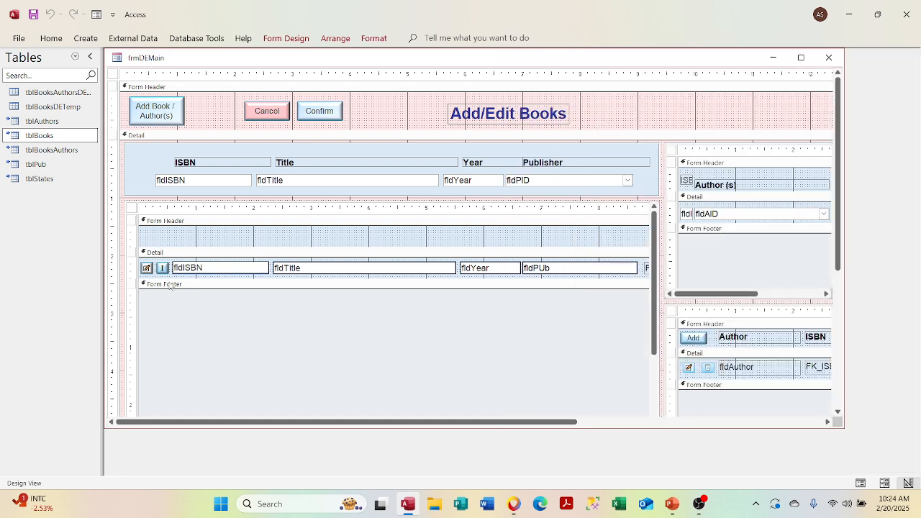
click(213, 247)
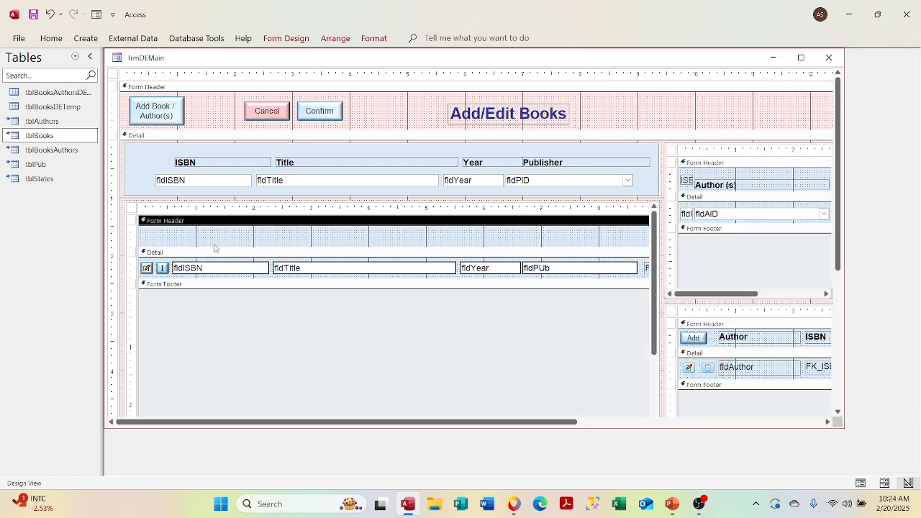
Set the Border Style of fldISBN, fldTitle, fldYear and fldPUb in the books subform's detail section to Transparent
click(209, 269)
shift+click(336, 271)
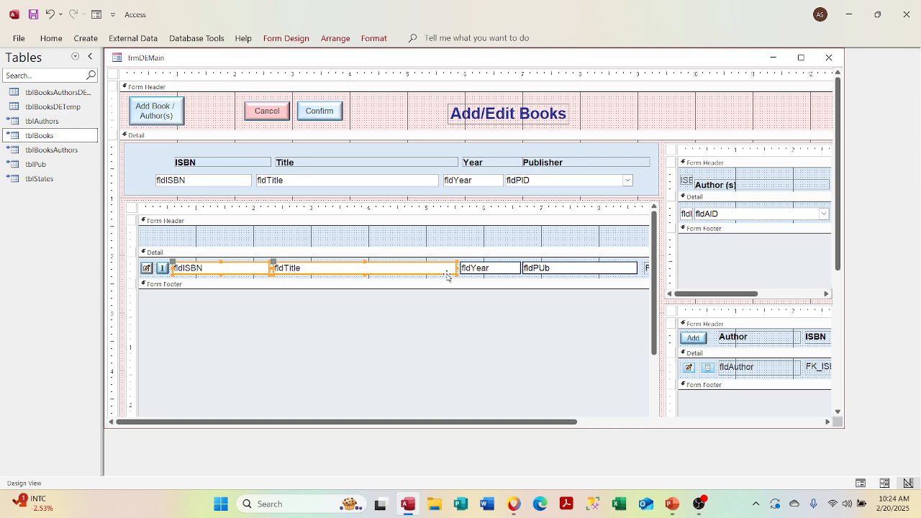
shift+click(471, 270)
shift+click(557, 271)
right_click(556, 270)
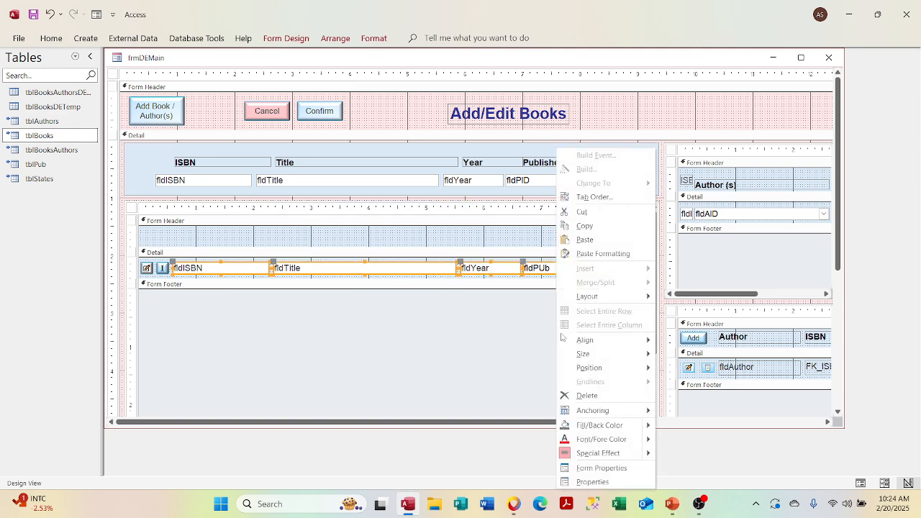
click(586, 482)
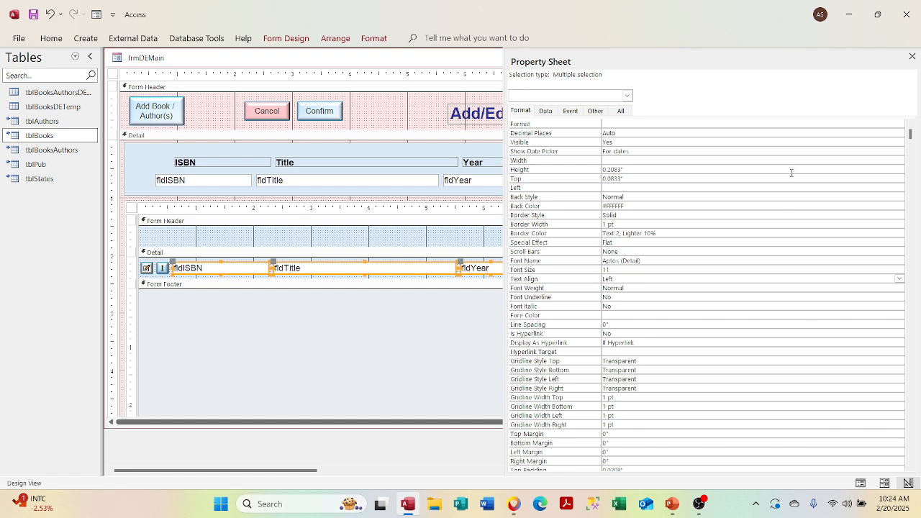
click(778, 213)
click(899, 215)
click(897, 224)
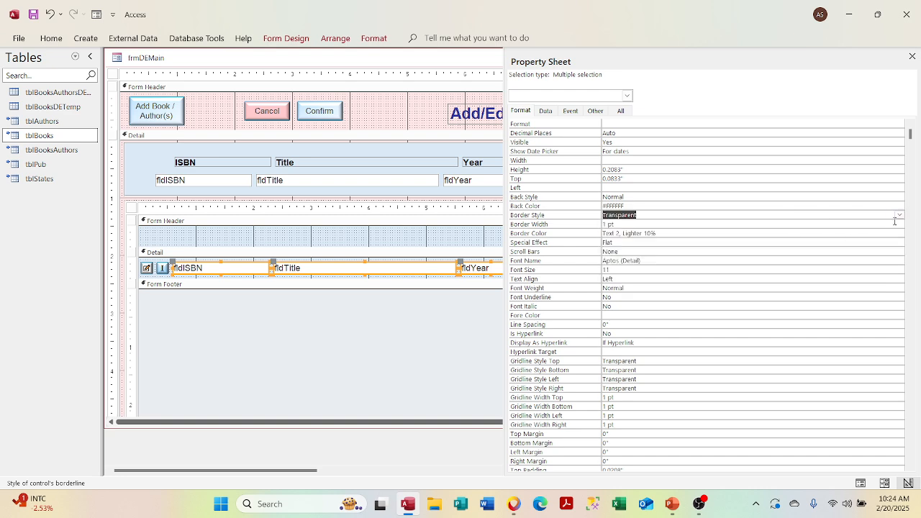
click(912, 56)
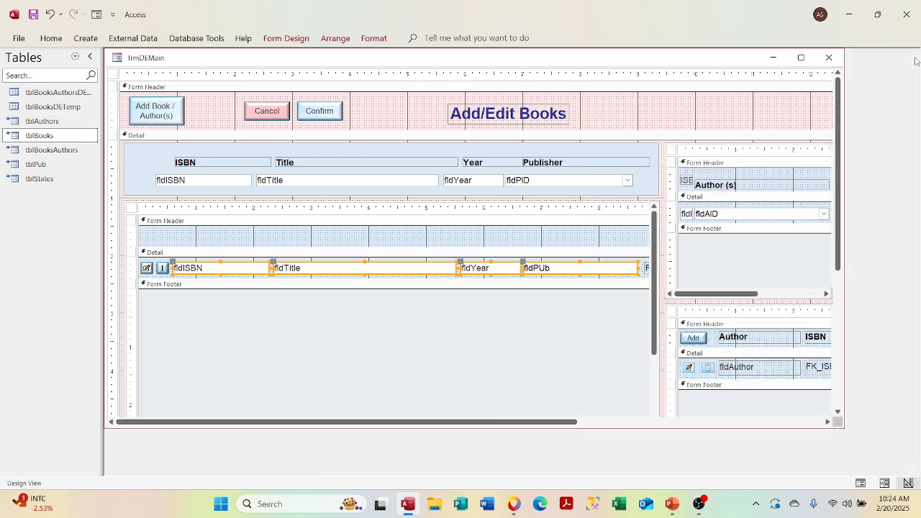
Preview the borderless book fields in Form View and return to Design View
right_click(544, 62)
click(582, 123)
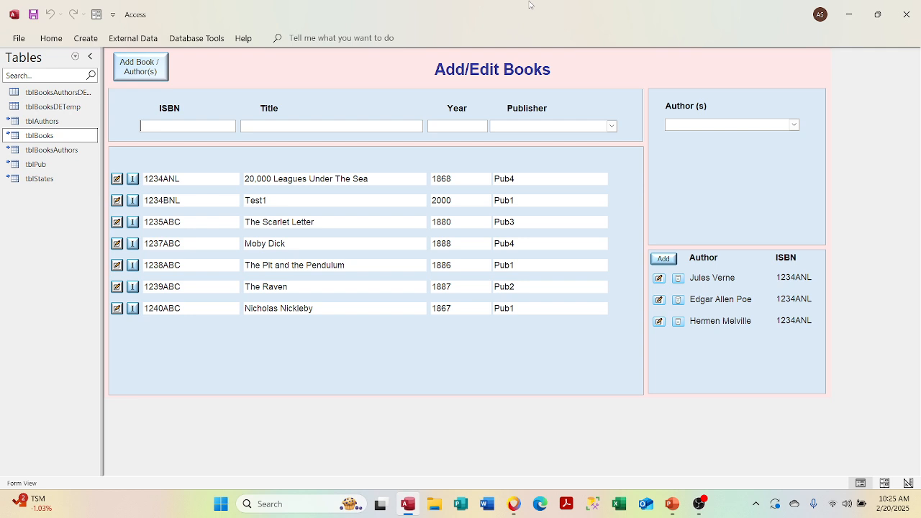
right_click(360, 72)
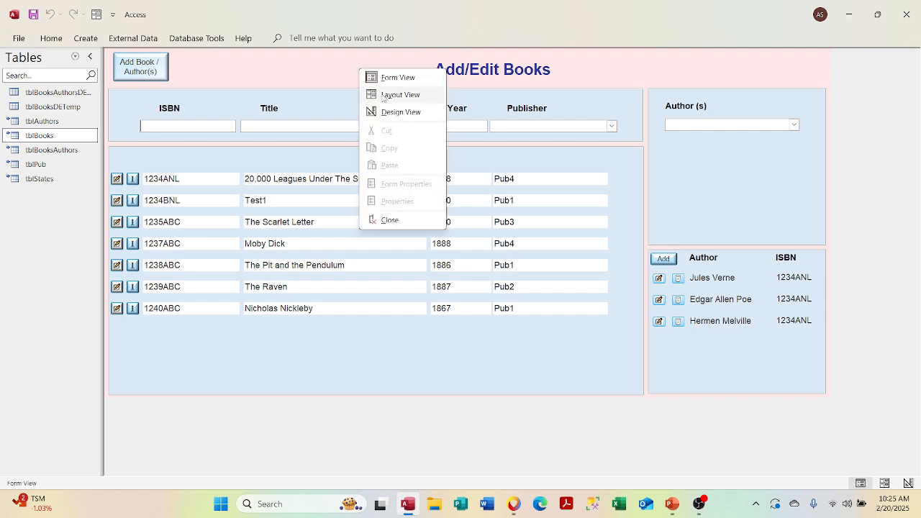
click(383, 112)
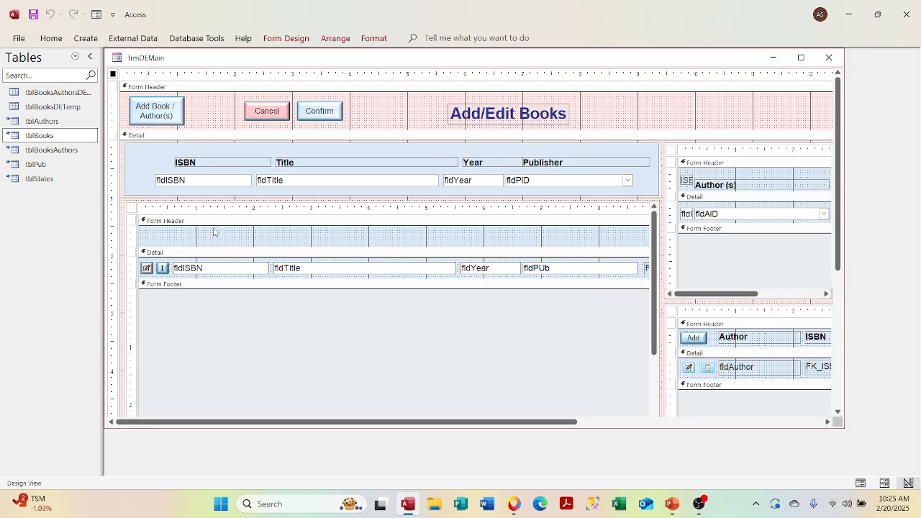
Copy the main form's Confirm button into the books subform's header and nudge it slightly to the right
click(314, 118)
right_click(233, 239)
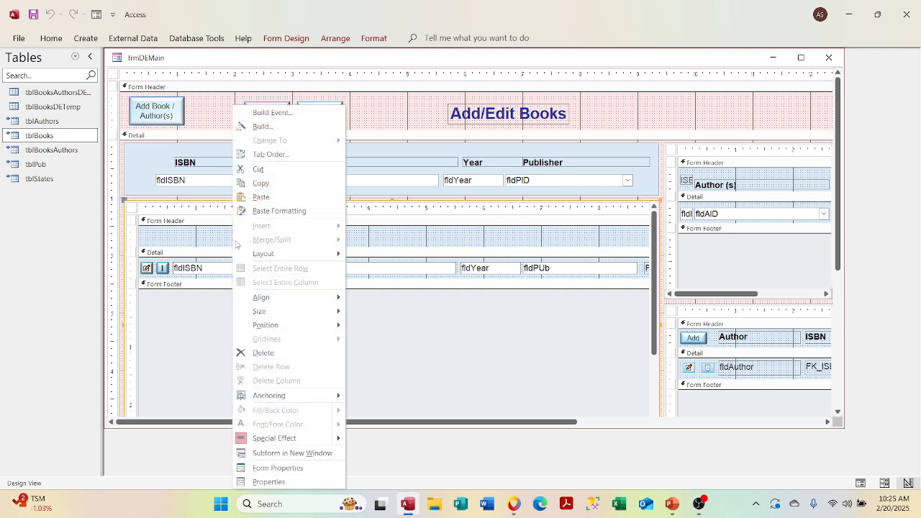
mouse_move(258, 316)
click(209, 245)
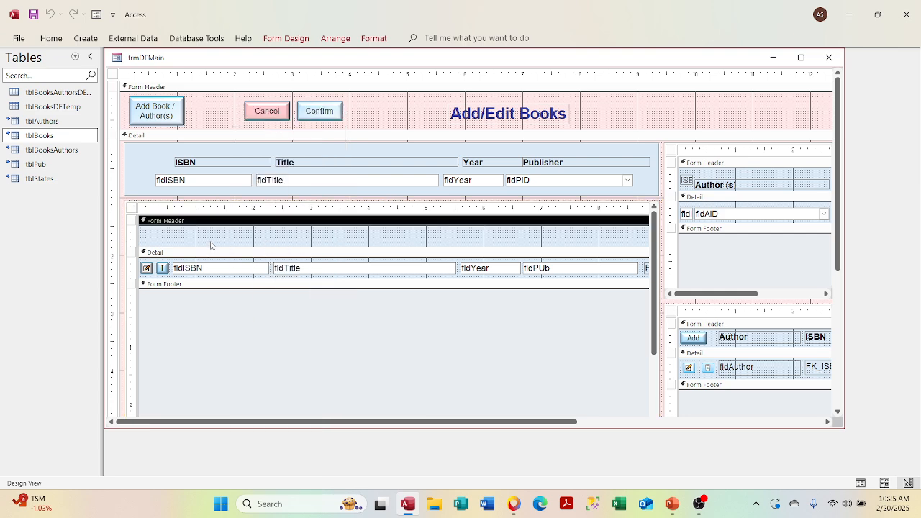
right_click(213, 238)
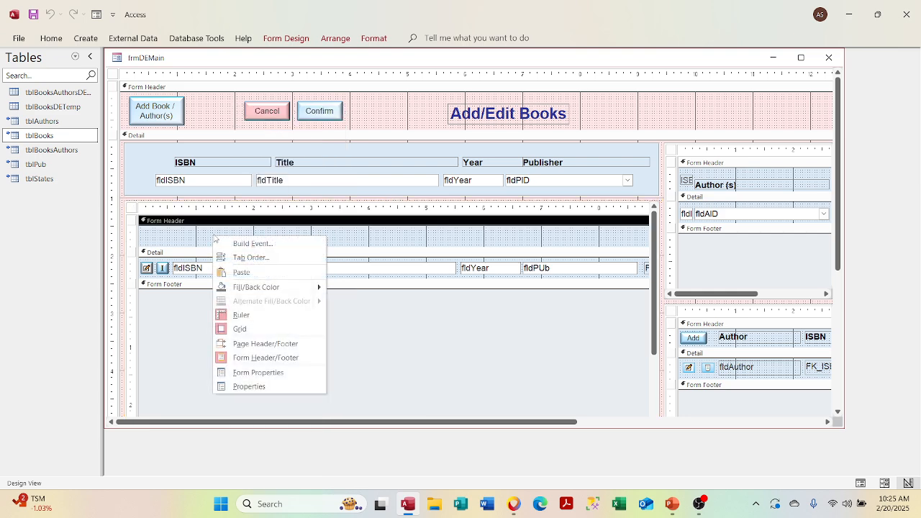
click(238, 273)
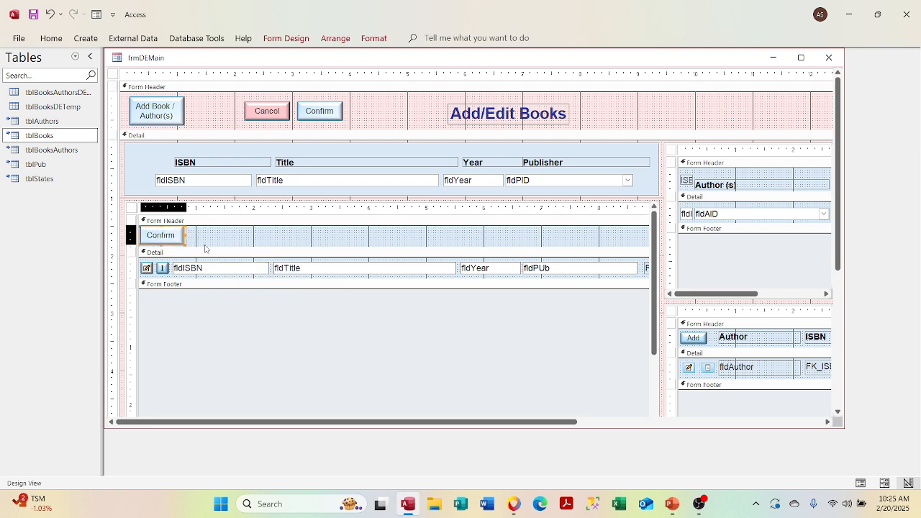
key(Right)
key(Right)
key(Right)
key(Right)
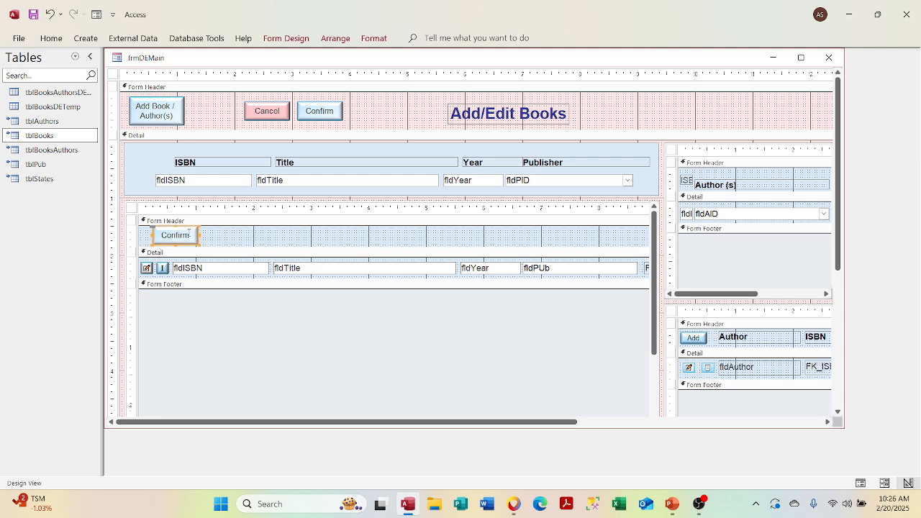
Change the caption of the pasted button in the subform header to "Activate Book"
click(189, 235)
key(BackSpace)
key(BackSpace)
key(BackSpace)
key(BackSpace)
key(BackSpace)
key(BackSpace)
key(BackSpace)
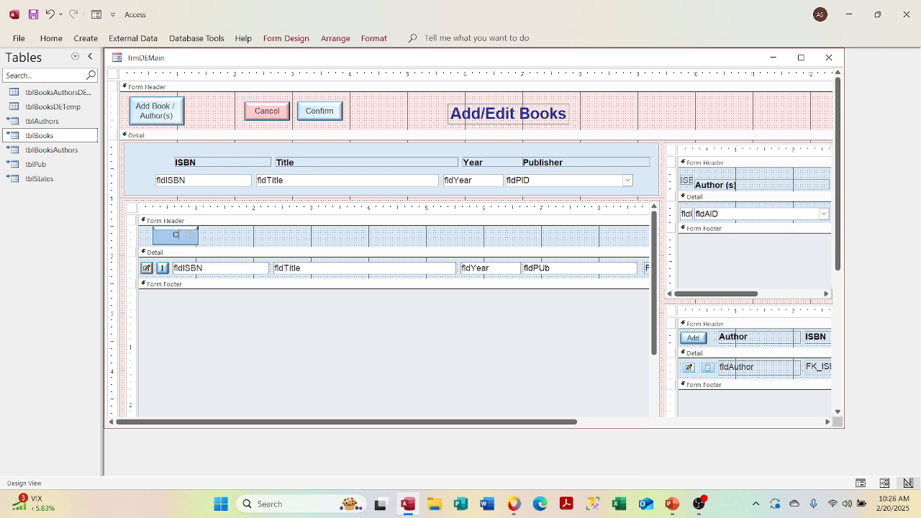
text(Activate Book)
click(227, 243)
Resize the Activate Book button to about 1.33 by 0.29 inches and adjust its position within the subform header
click(190, 233)
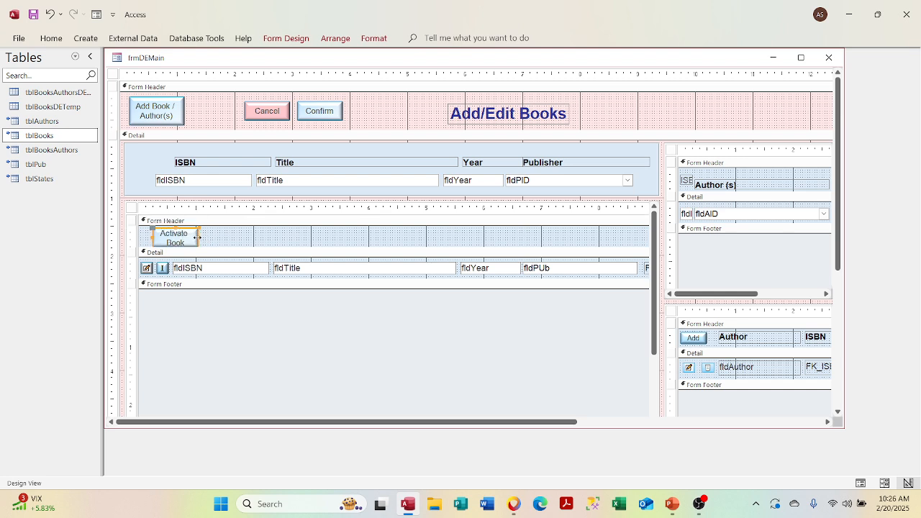
drag(197, 234, 148, 237)
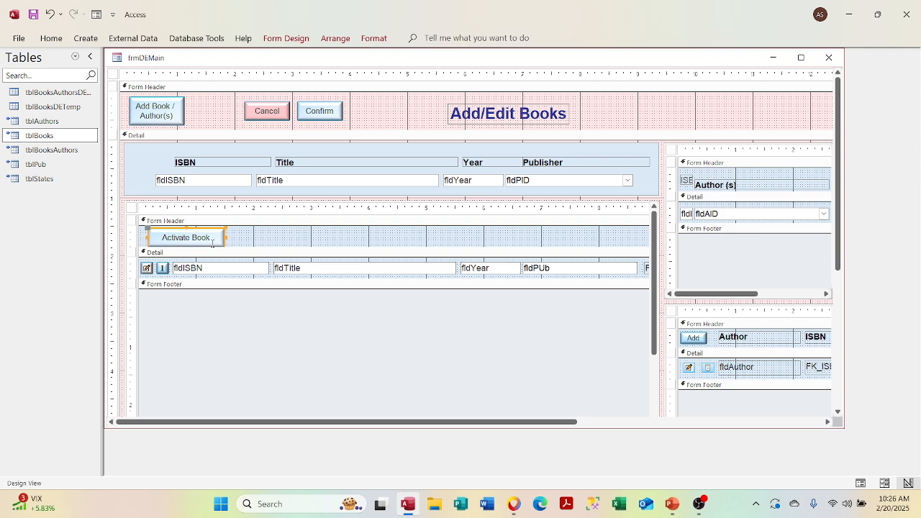
click(246, 243)
click(208, 234)
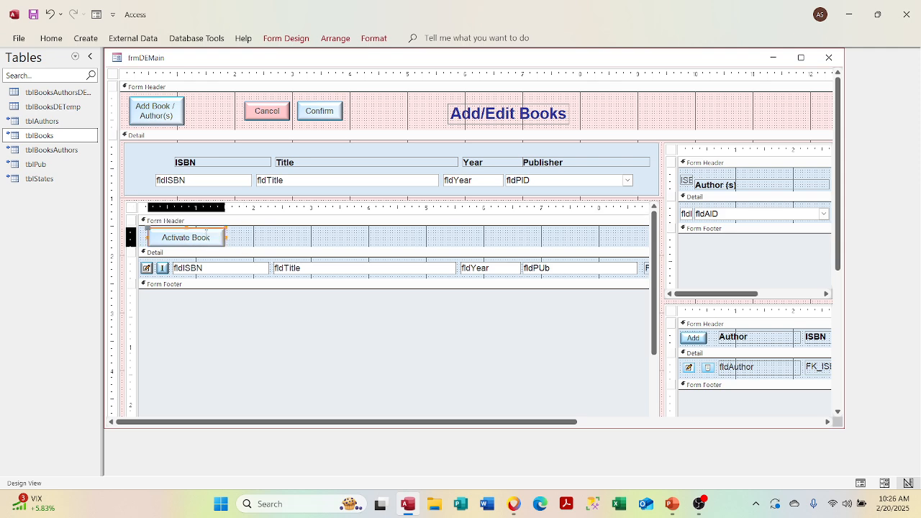
drag(186, 228, 186, 231)
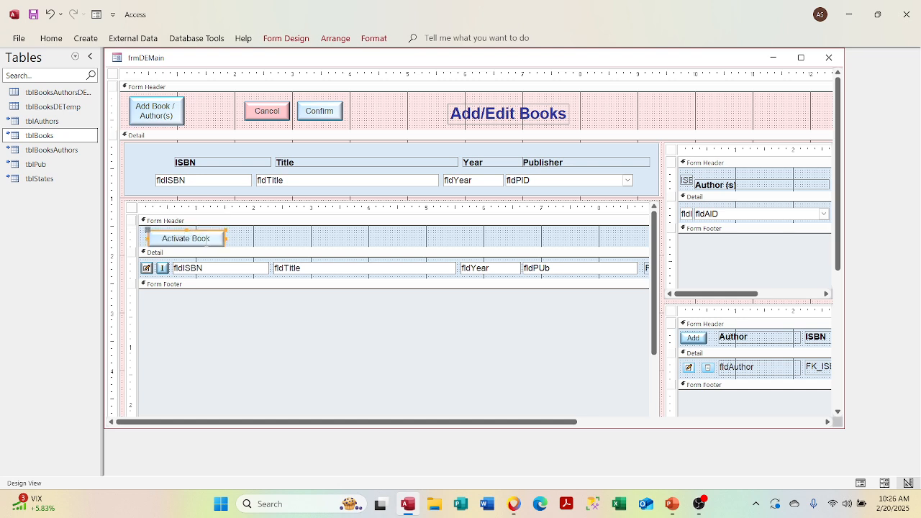
drag(208, 239, 208, 238)
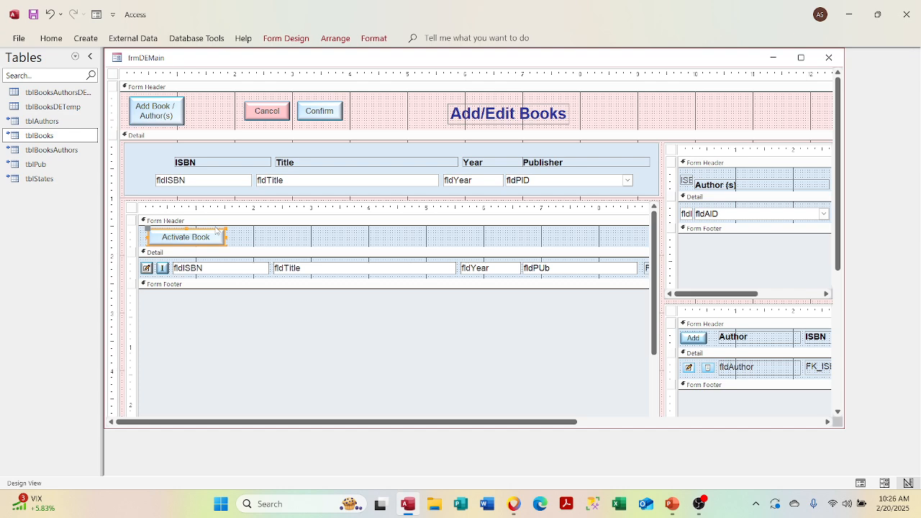
Rename the Activate Book button as cmdActBook and close its properties
right_click(208, 234)
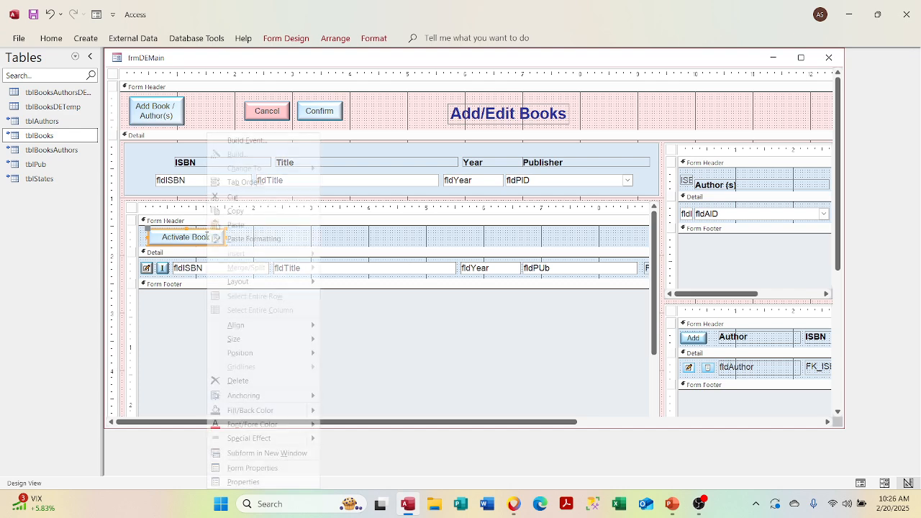
click(252, 481)
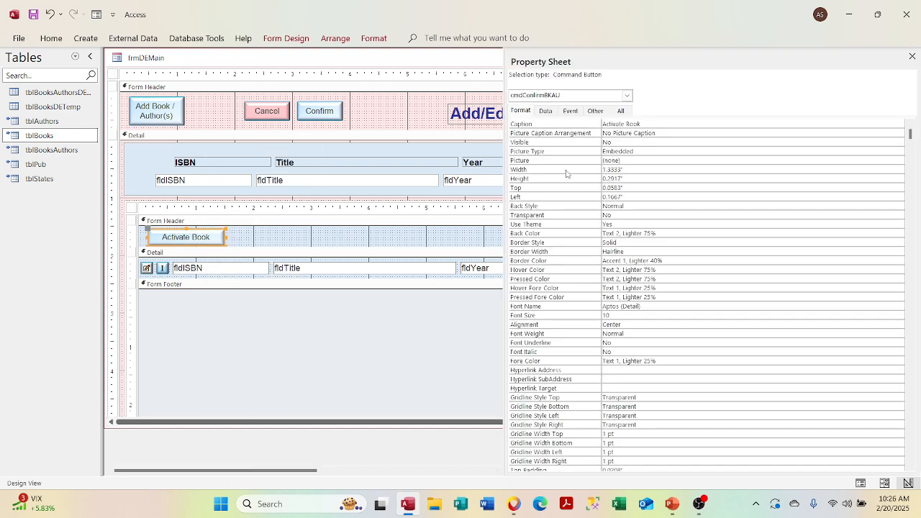
click(620, 111)
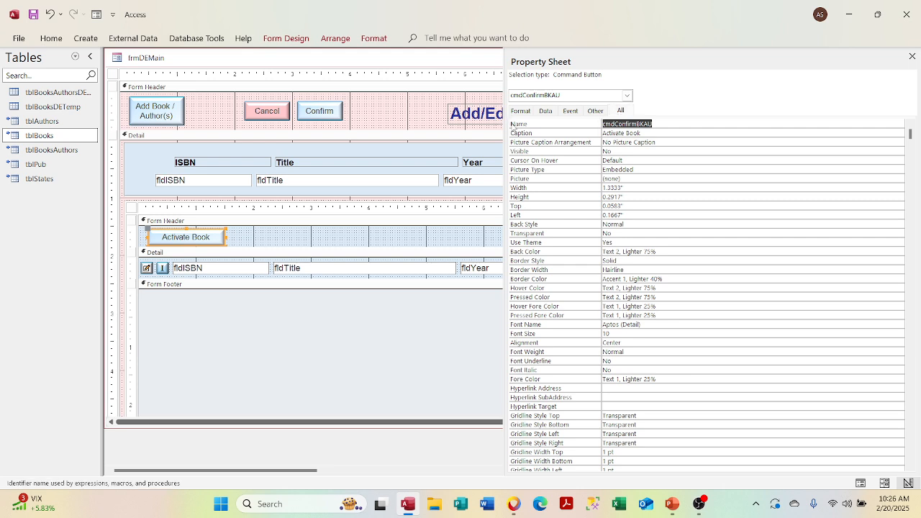
text(cmdA)
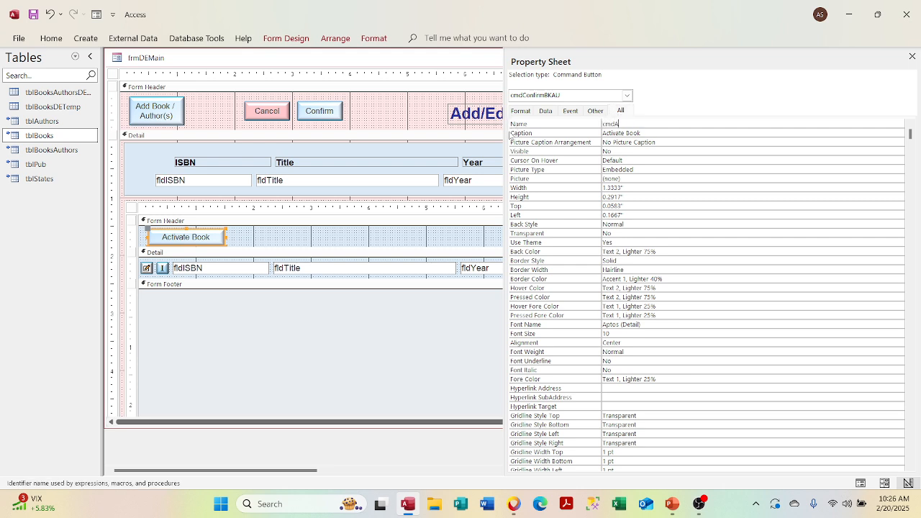
text(ctBook)
click(649, 169)
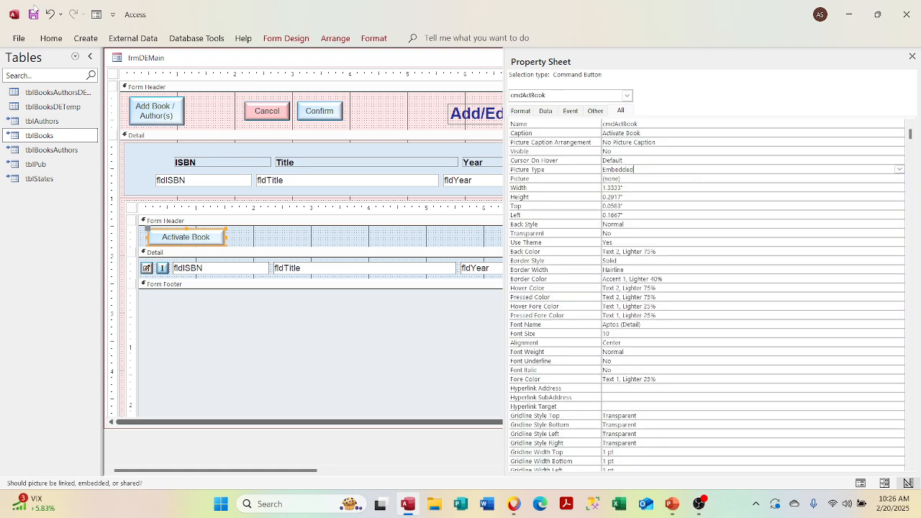
click(912, 56)
Check the books subform's header in Form View for the Activate Book button and return to Design View
right_click(489, 60)
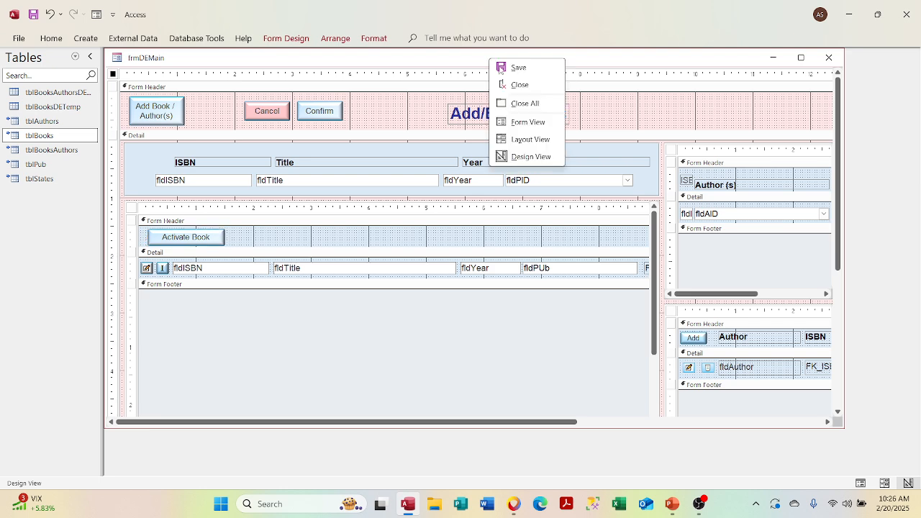
click(516, 122)
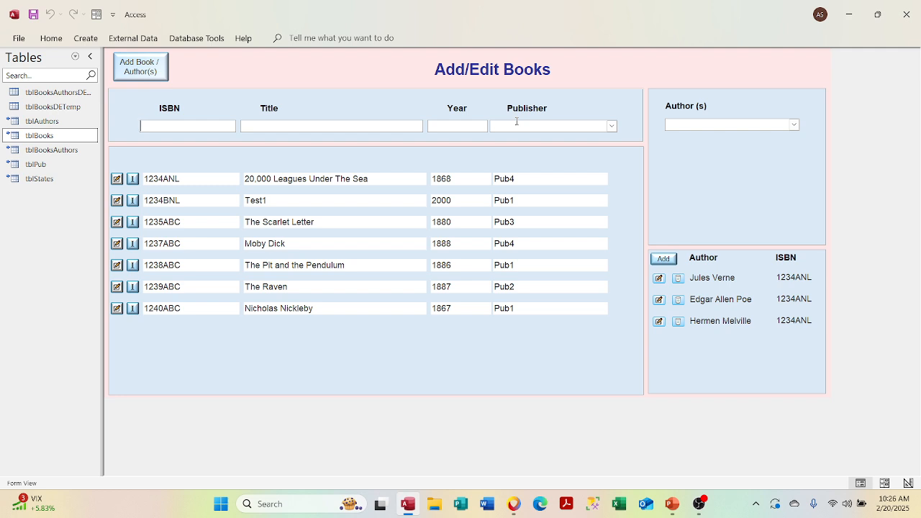
right_click(274, 63)
click(292, 97)
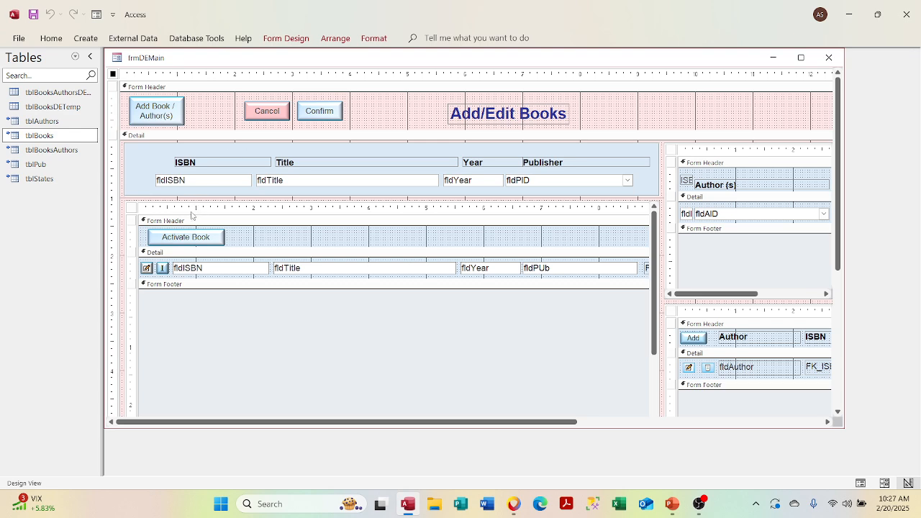
Set the Visible property of the Activate Book button to Yes and show the form in Form View
right_click(191, 238)
right_click(191, 242)
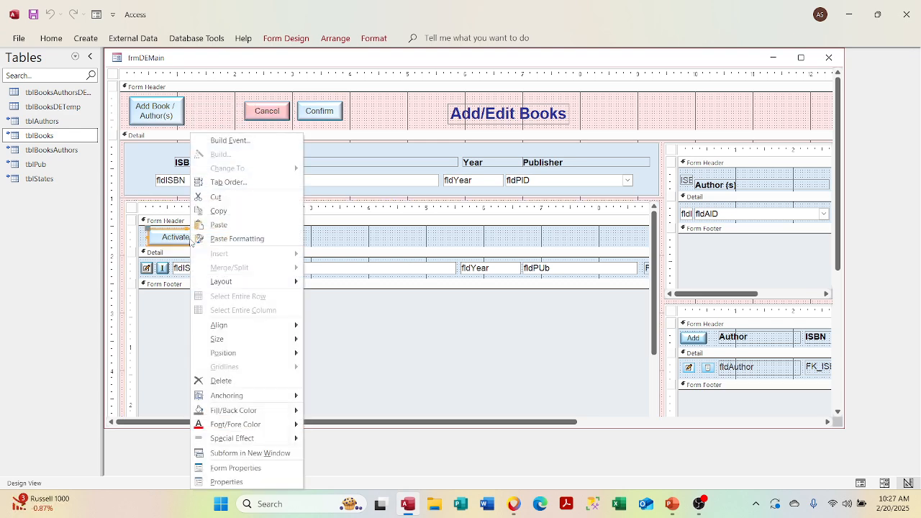
click(216, 482)
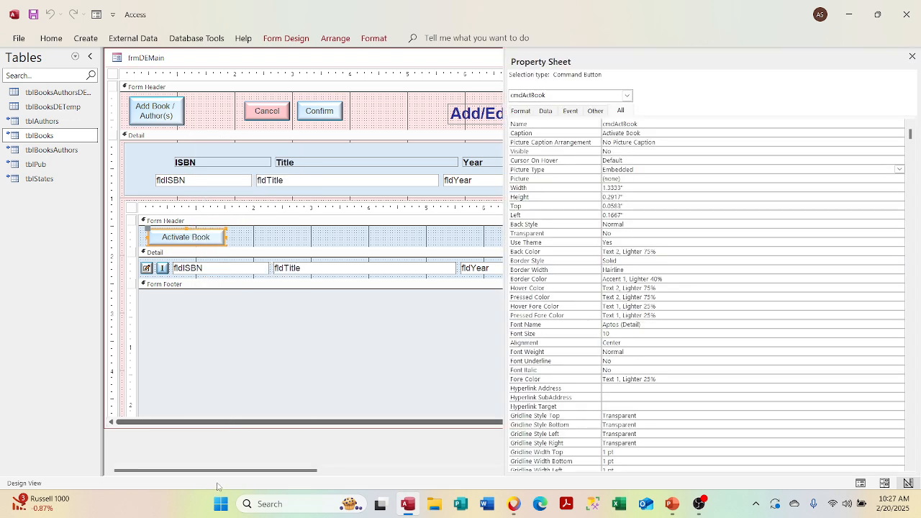
click(531, 113)
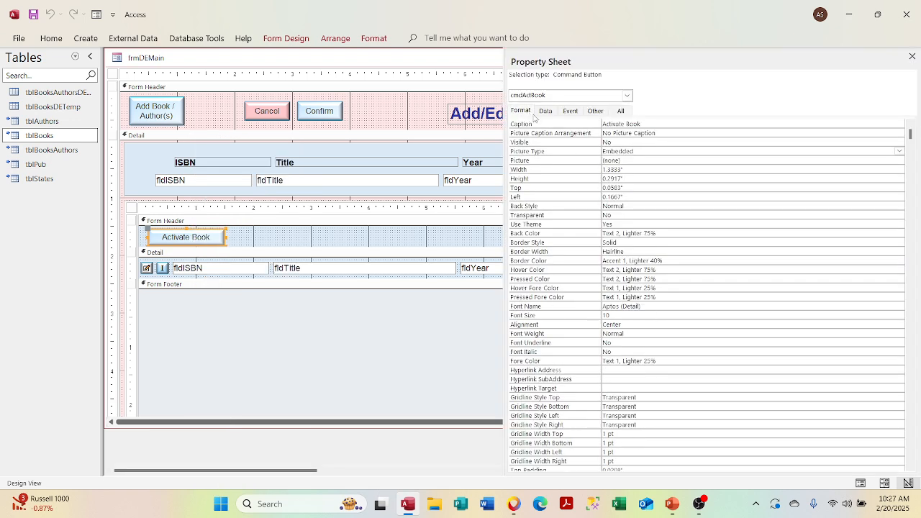
click(900, 143)
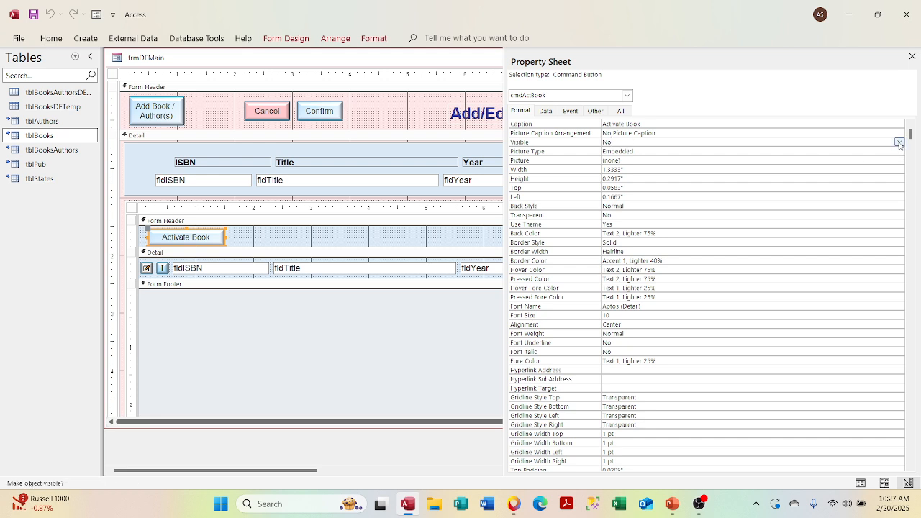
click(899, 144)
click(897, 151)
click(872, 193)
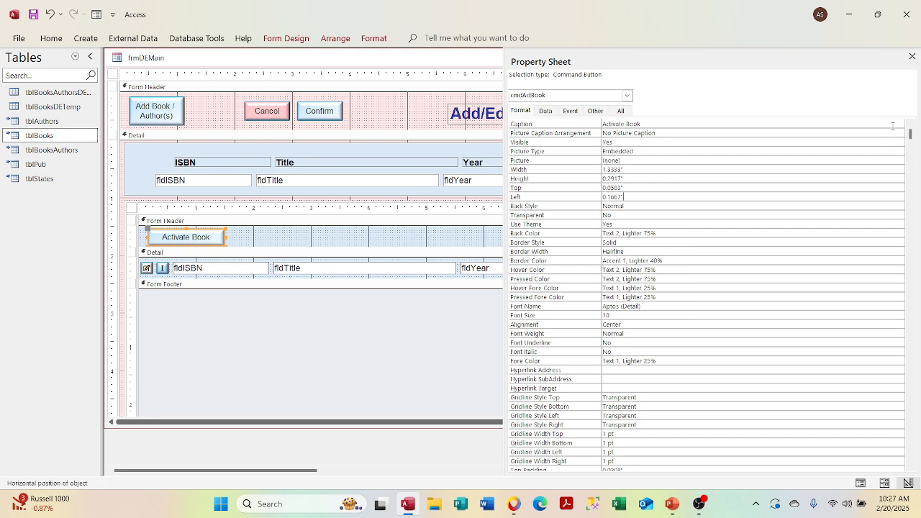
click(911, 56)
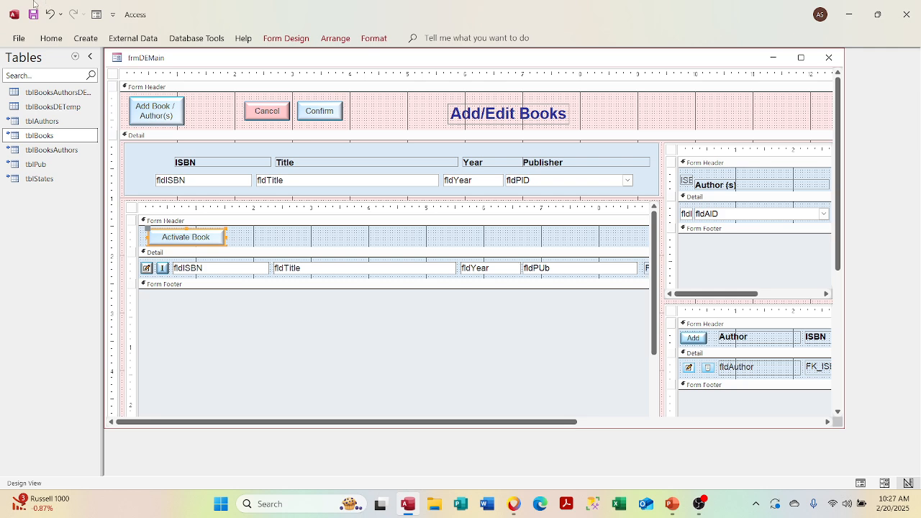
right_click(344, 61)
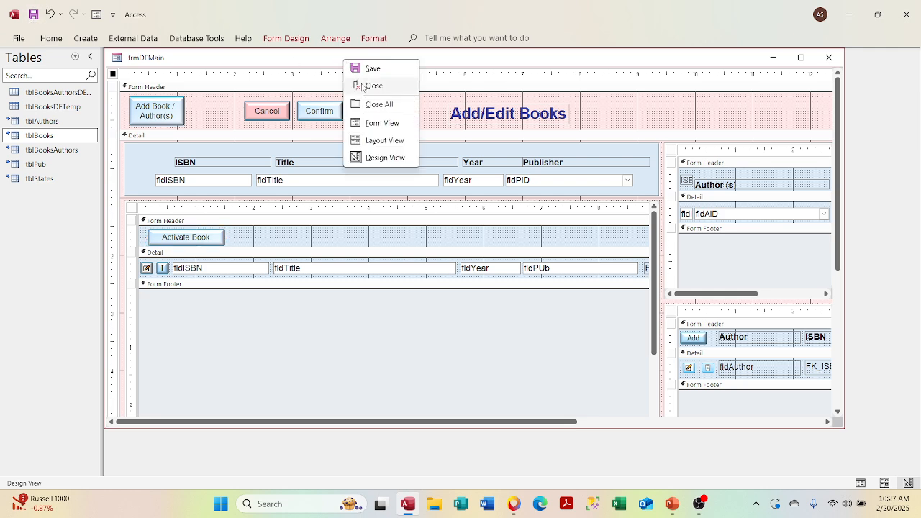
click(372, 126)
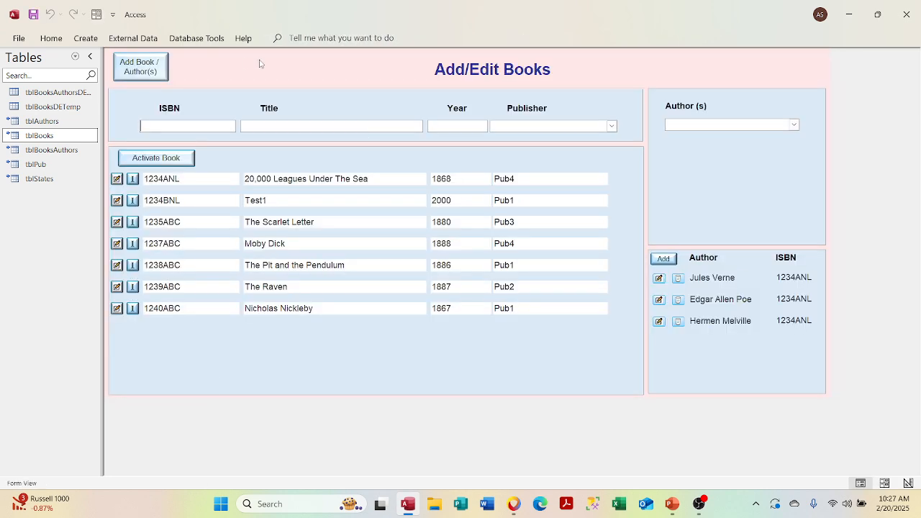
Move the Activate Book button to the left edge of the books subform header and show the form in Form View
right_click(260, 61)
click(297, 104)
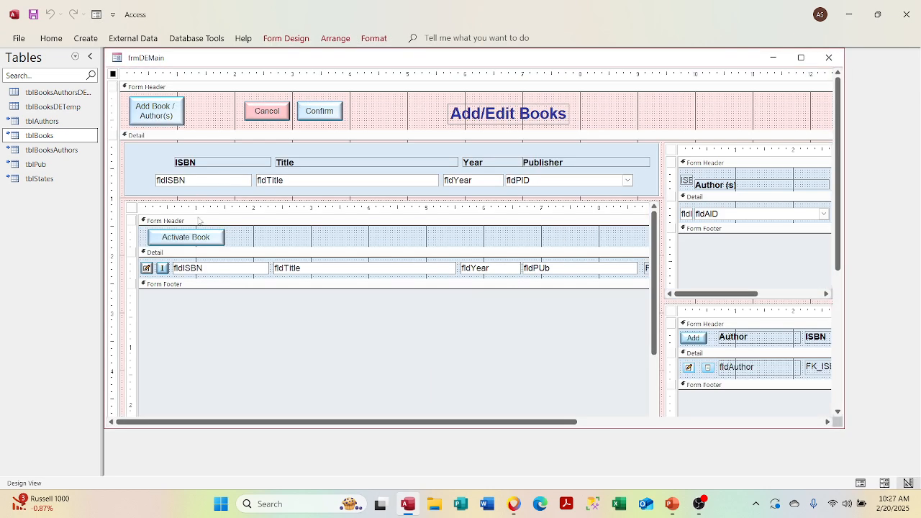
click(196, 242)
click(195, 240)
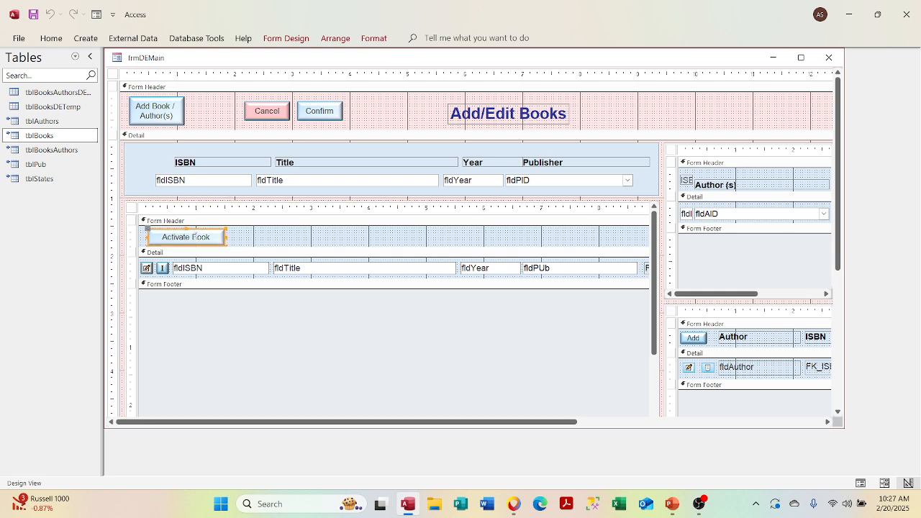
key(Left)
key(Left)
key(Left)
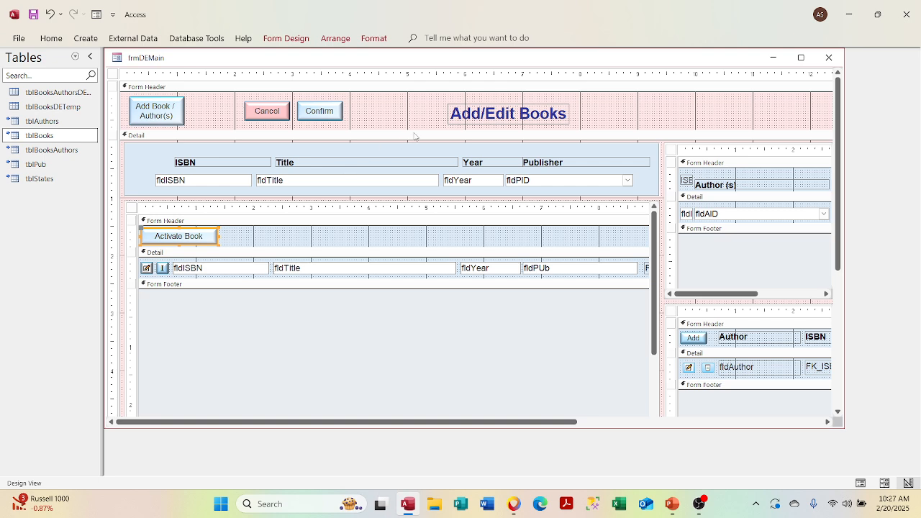
right_click(413, 57)
click(434, 118)
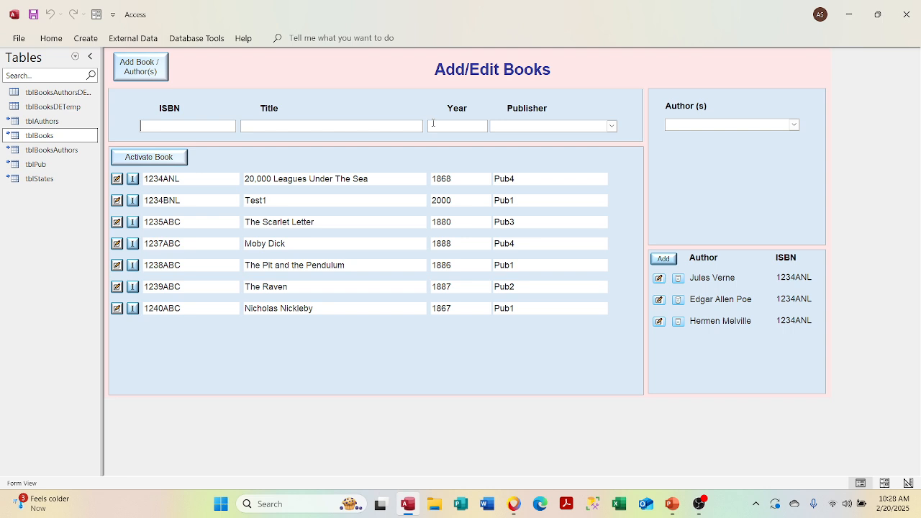
List the database's queries, examine the records and design of qryBooks, and close it
click(17, 134)
click(79, 61)
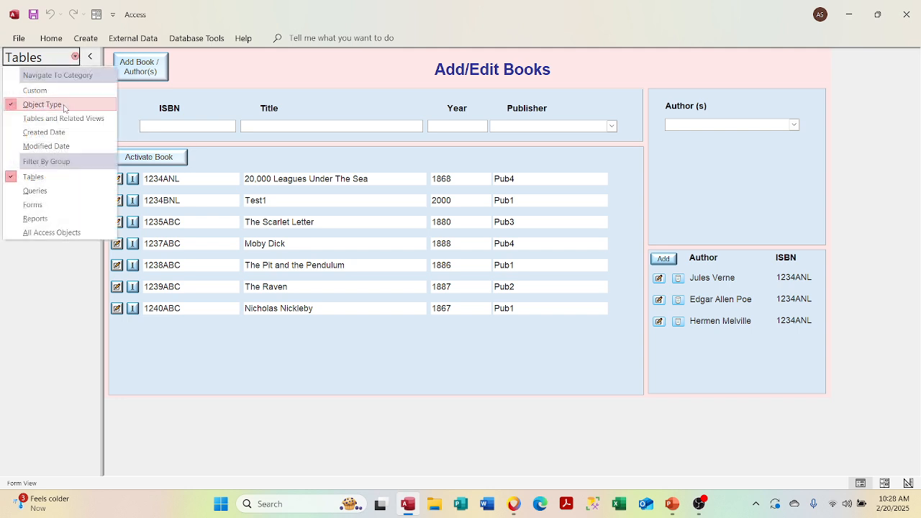
click(33, 190)
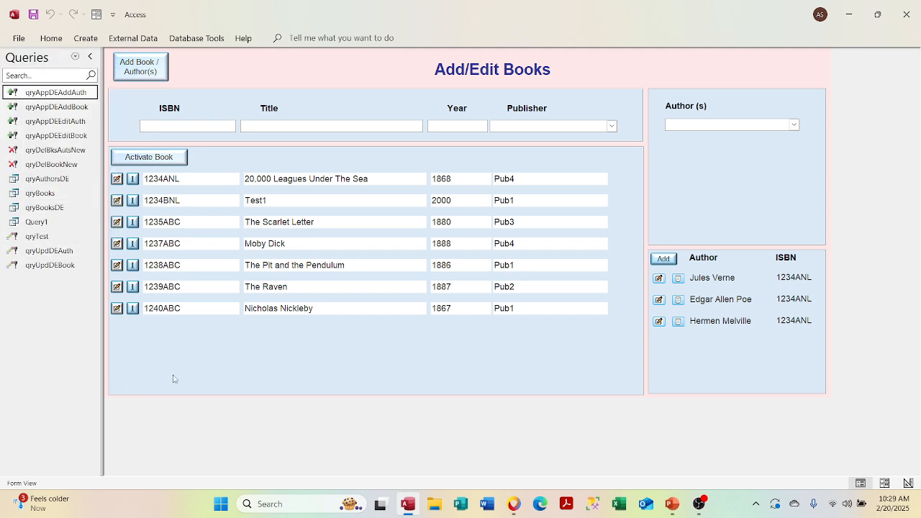
click(43, 194)
double_click(46, 196)
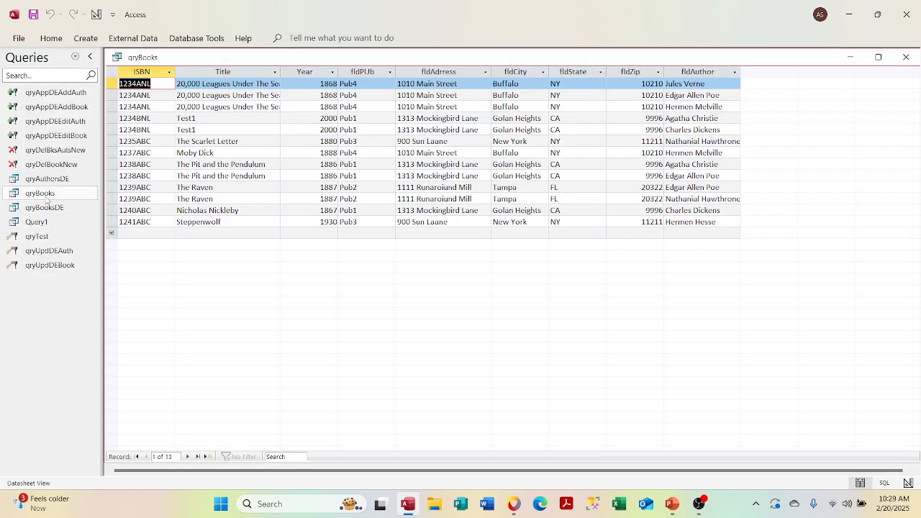
right_click(481, 61)
click(498, 122)
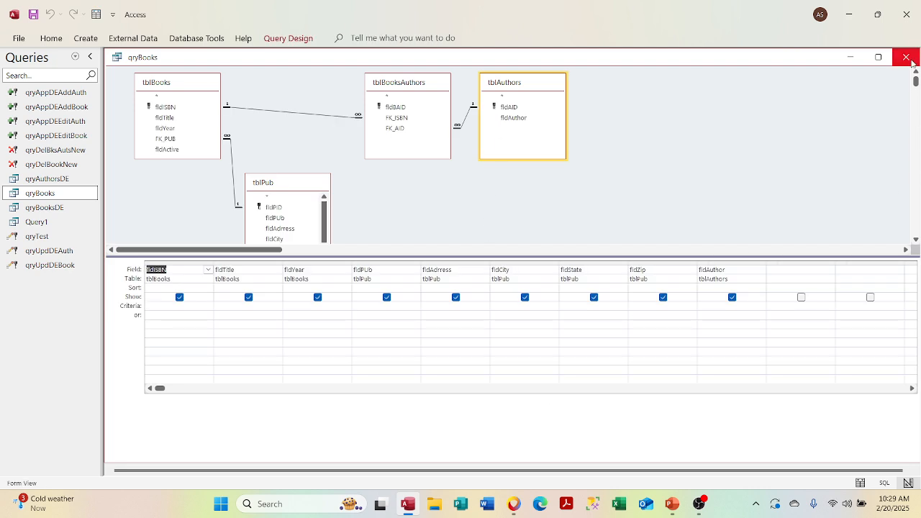
click(907, 58)
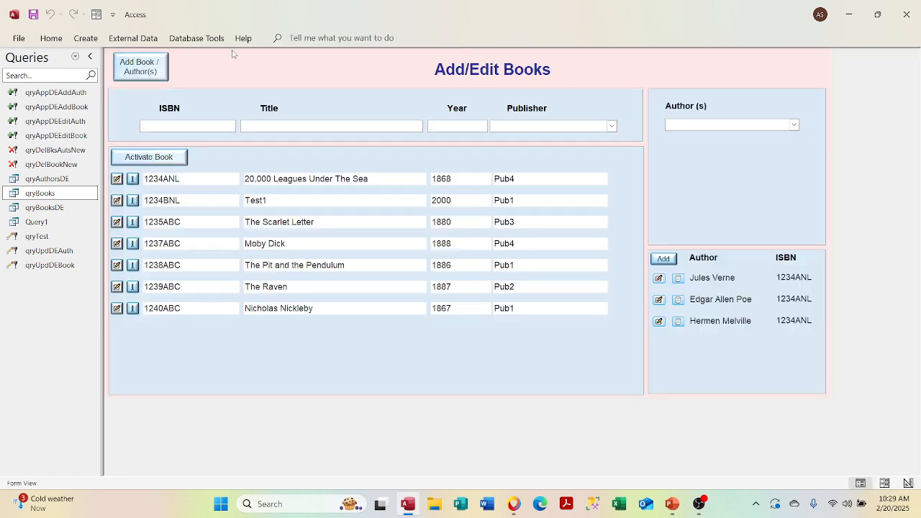
Check which query is the record source of the books subform, and return the form to Form View
right_click(233, 54)
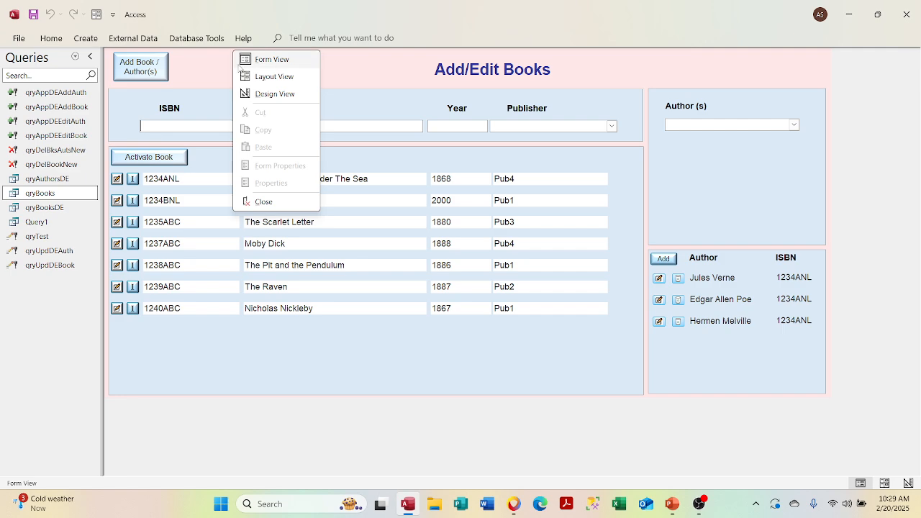
click(256, 92)
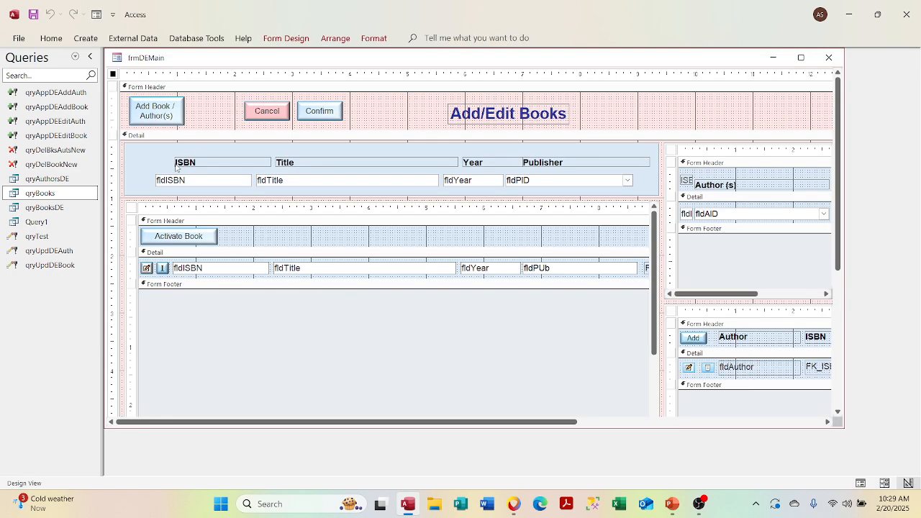
right_click(131, 208)
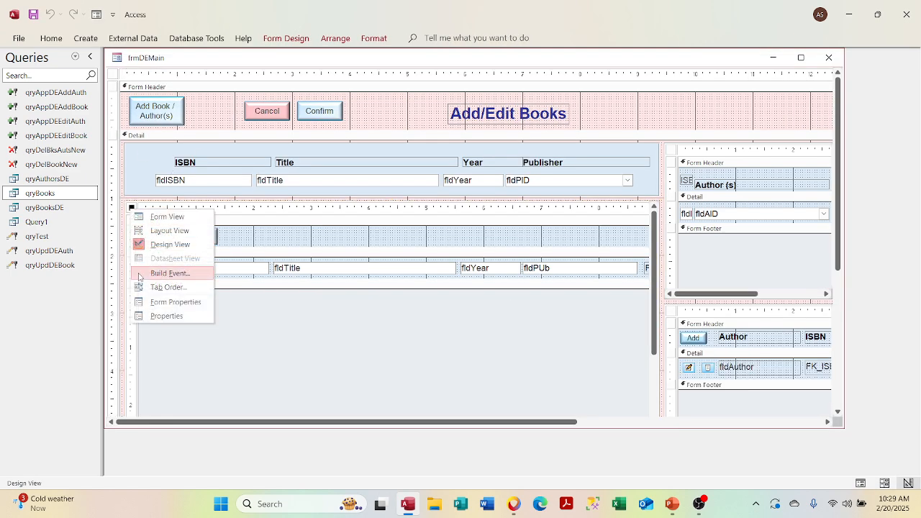
click(166, 316)
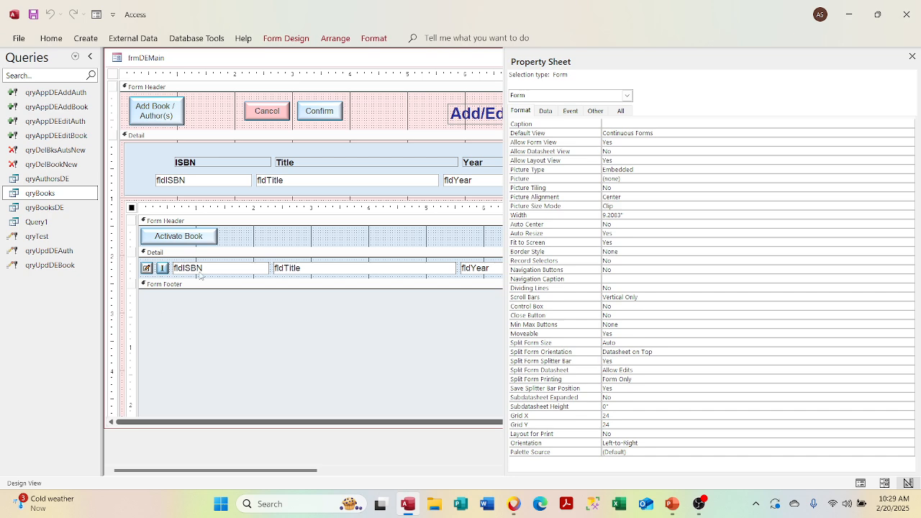
click(554, 118)
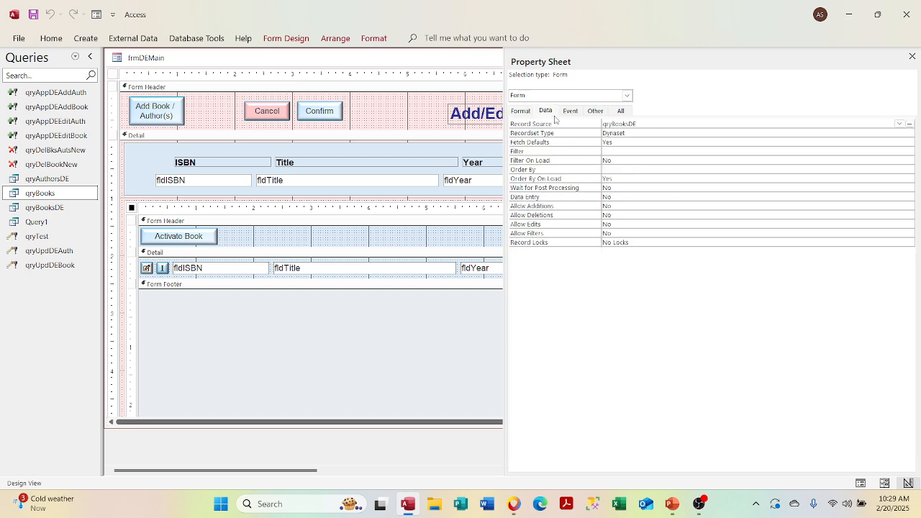
click(912, 56)
right_click(302, 58)
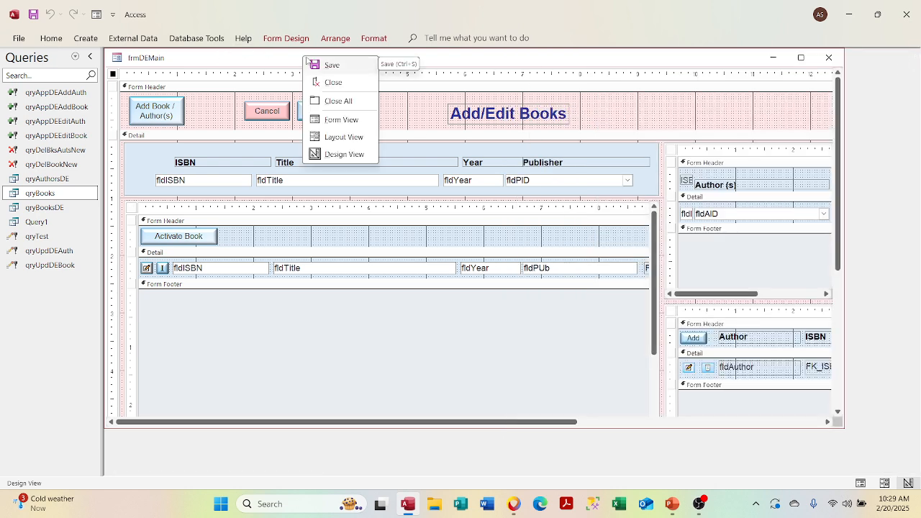
click(335, 119)
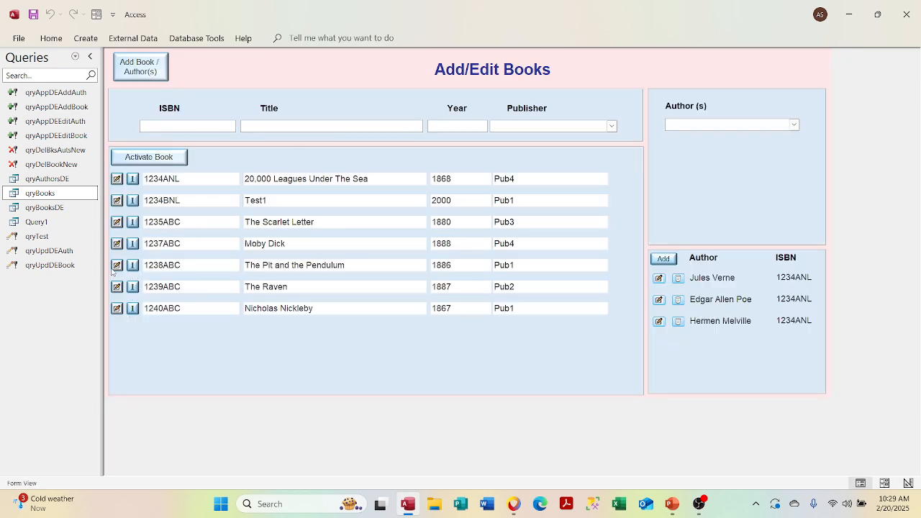
Examine the records of the qryBooksDE query and close it
right_click(63, 208)
click(84, 224)
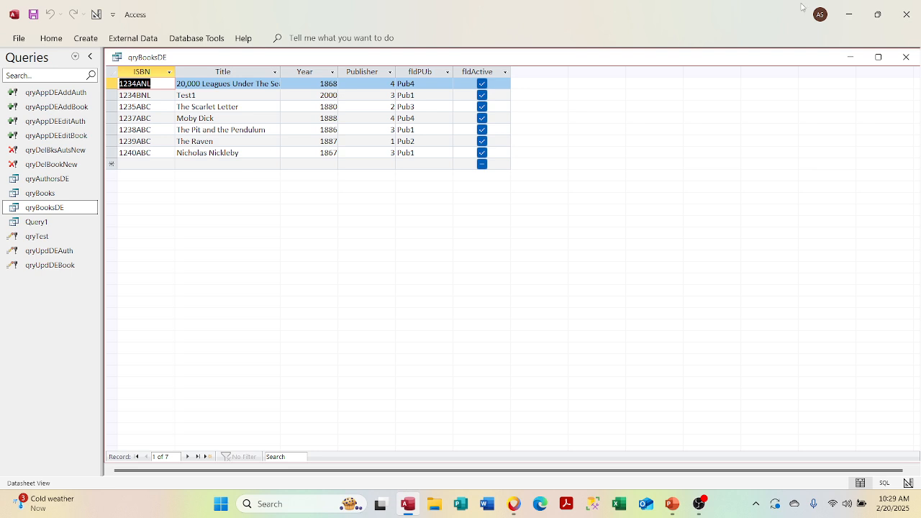
click(914, 51)
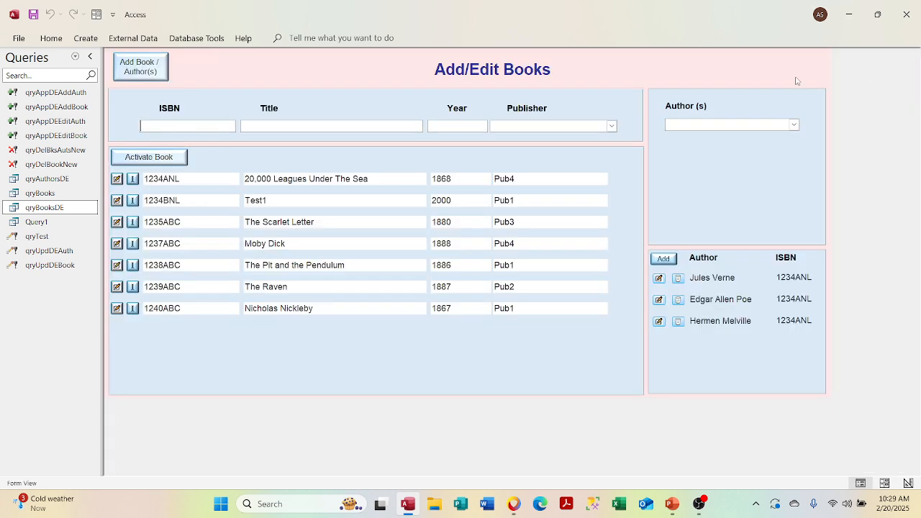
Check which query is the record source of the subform listing Author and ISBN, from the form's Design View
right_click(682, 63)
click(713, 107)
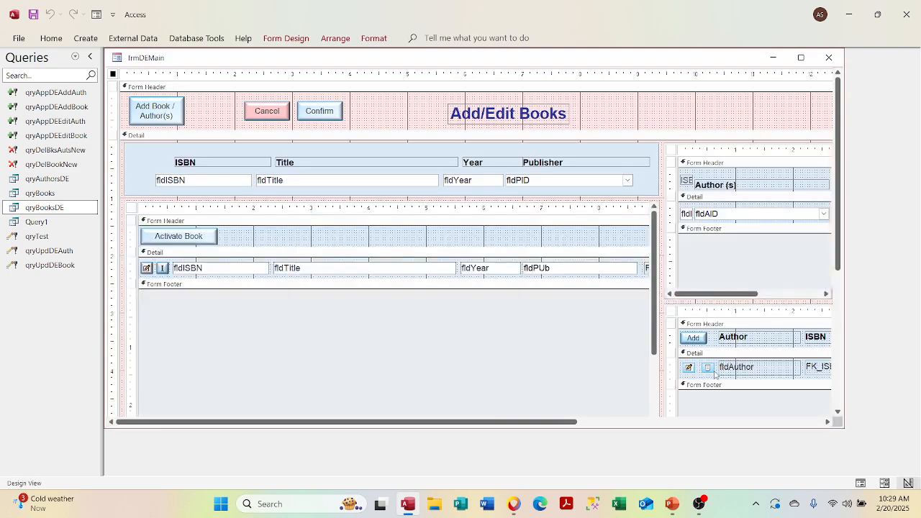
right_click(671, 312)
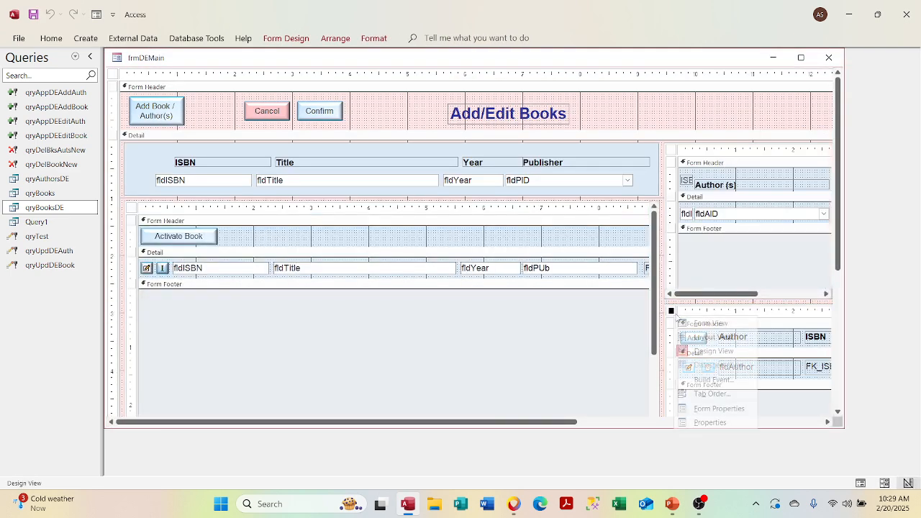
click(710, 423)
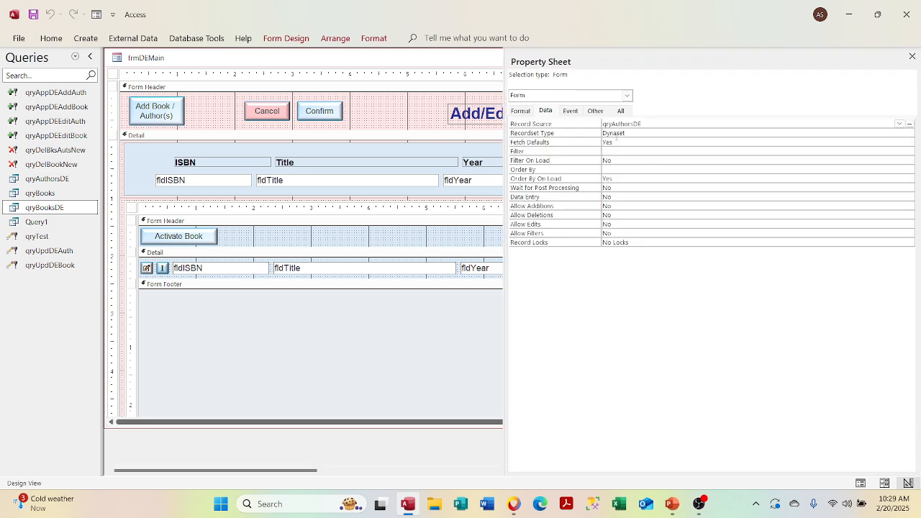
click(910, 56)
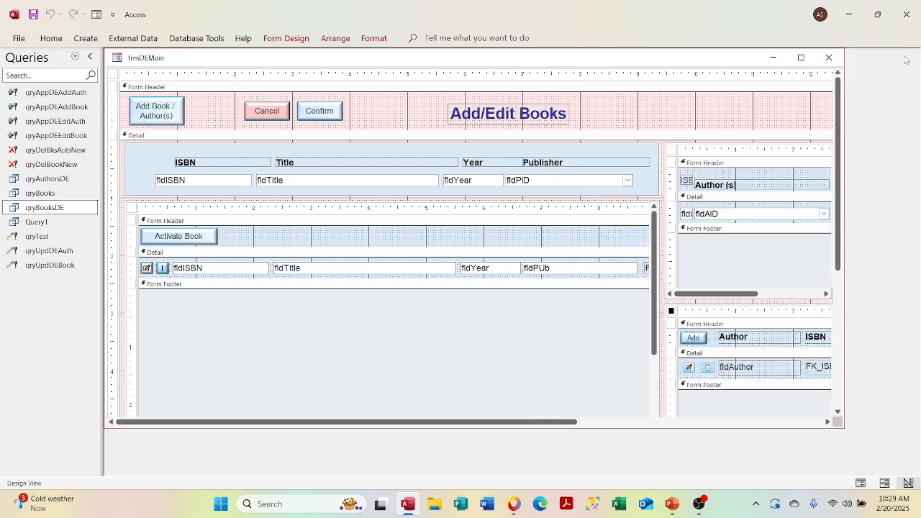
Open the qryAuthorsDE query in Design View and add the linked table tblBooksAuthors to it
right_click(71, 181)
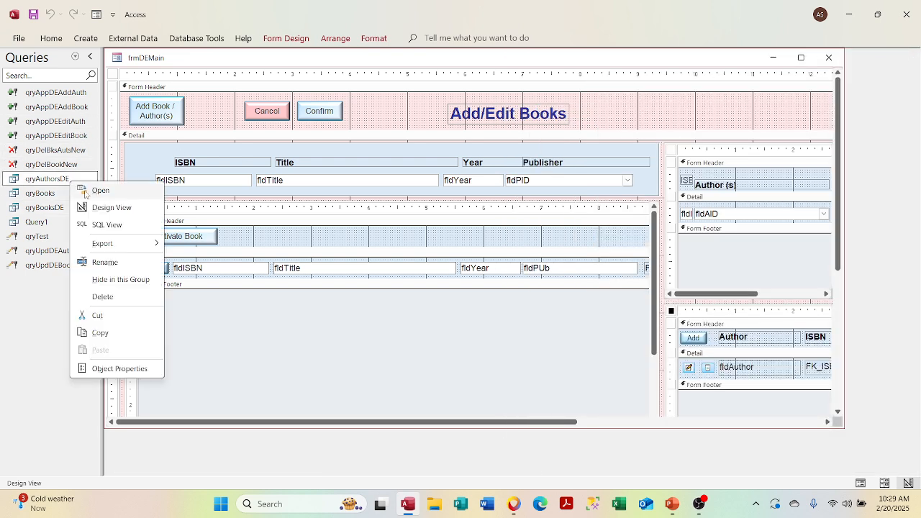
click(109, 207)
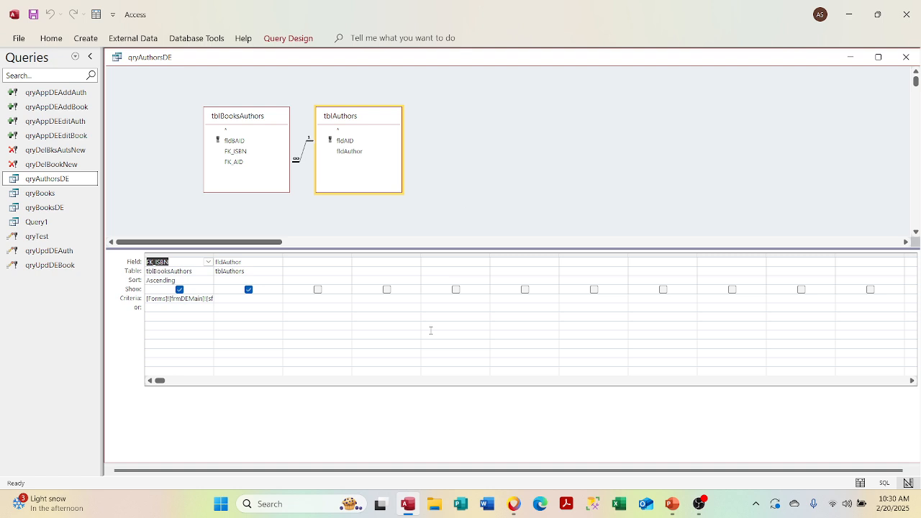
right_click(547, 101)
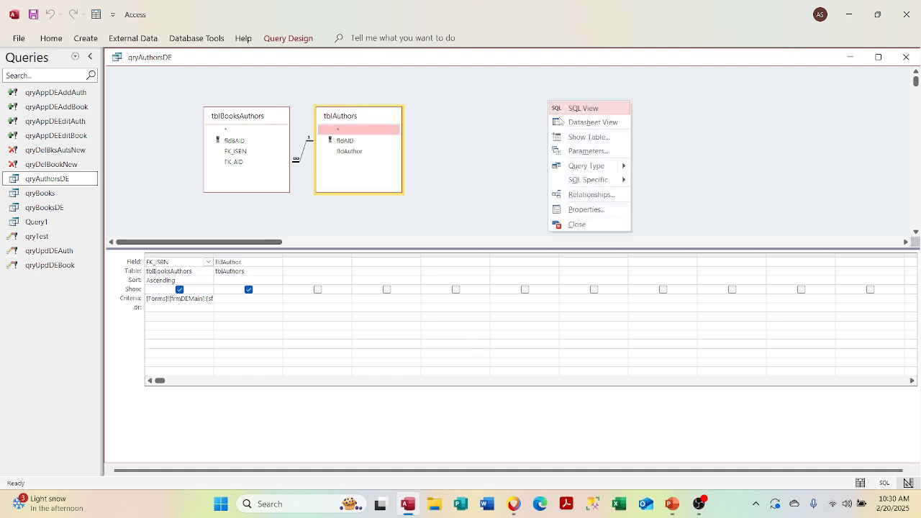
click(572, 138)
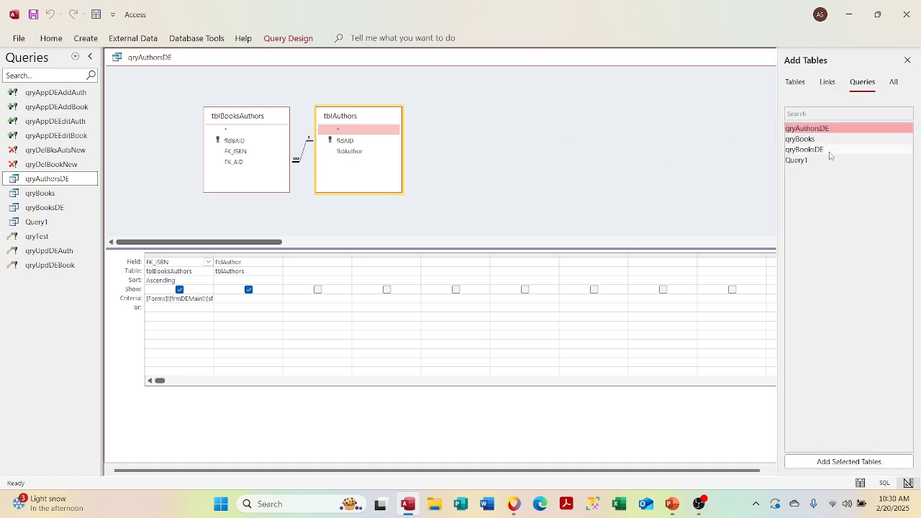
click(828, 88)
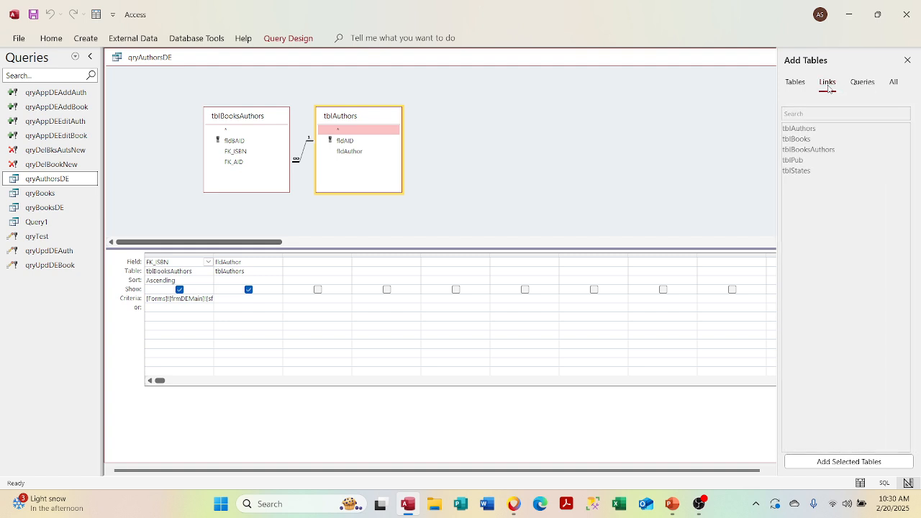
double_click(828, 150)
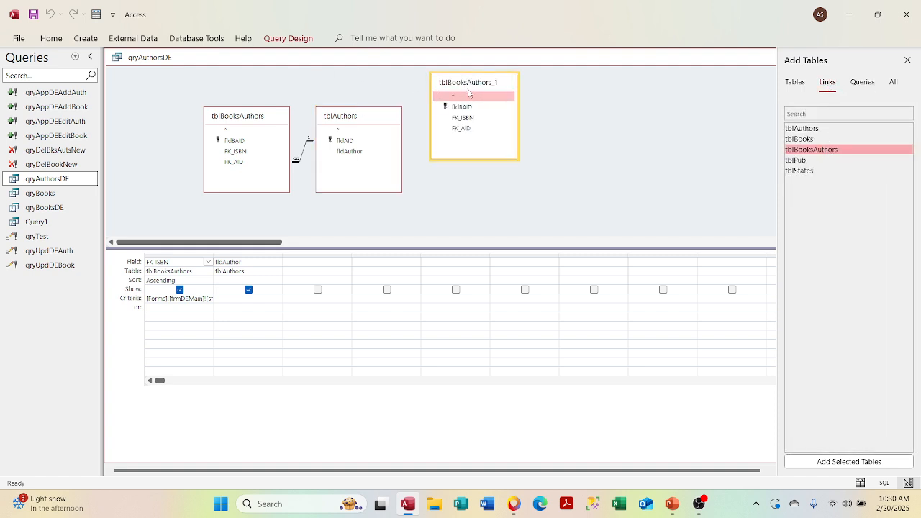
Replace the duplicate tblBooksAuthors_1 table in the qryAuthorsDE design with tblBooks, placed beside tblBooksAuthors
key(Delete)
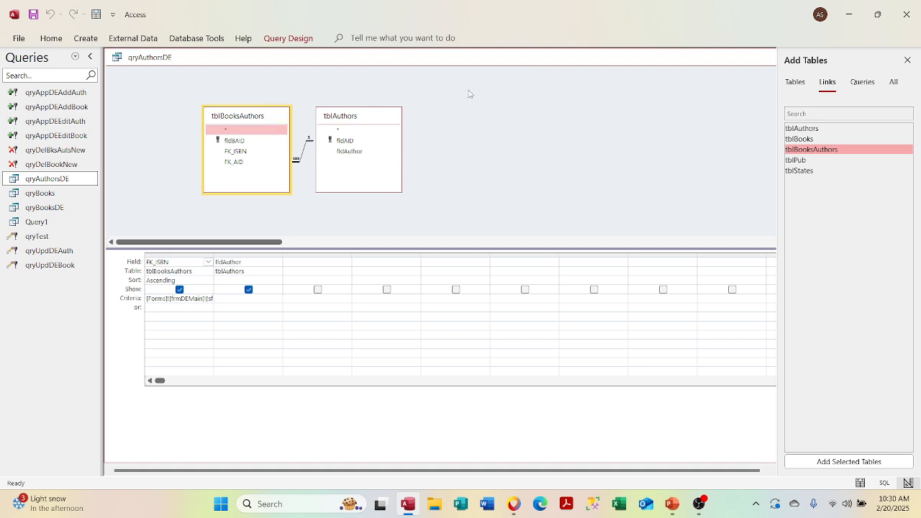
click(794, 140)
double_click(796, 146)
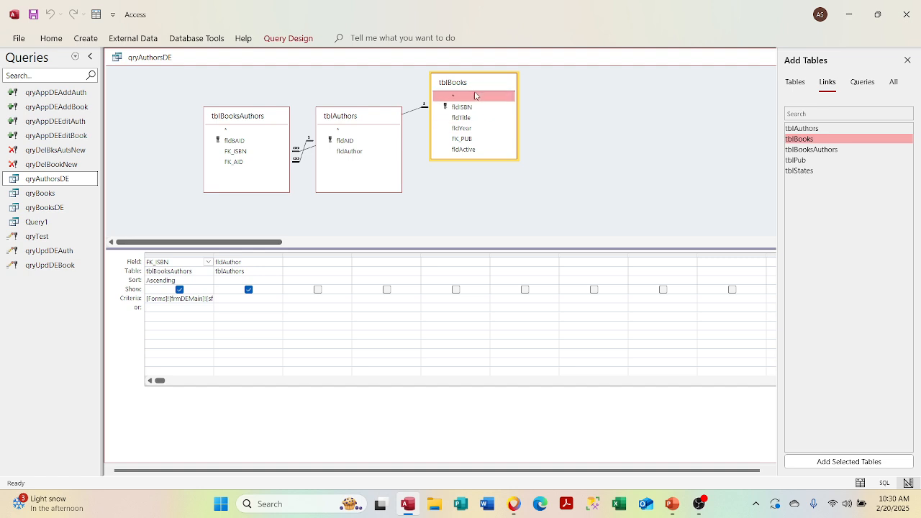
drag(479, 87, 150, 126)
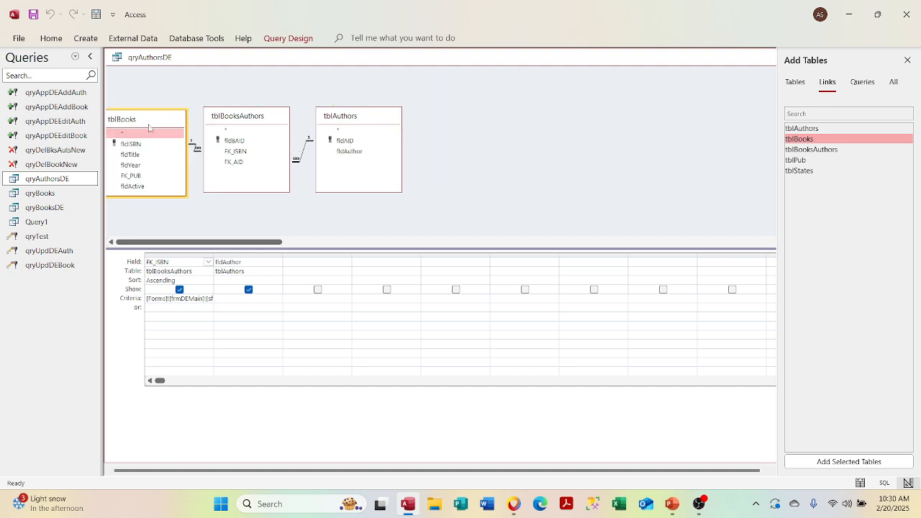
Add fldActive from tblBooks to the qryAuthorsDE query with the criterion Yes
double_click(142, 187)
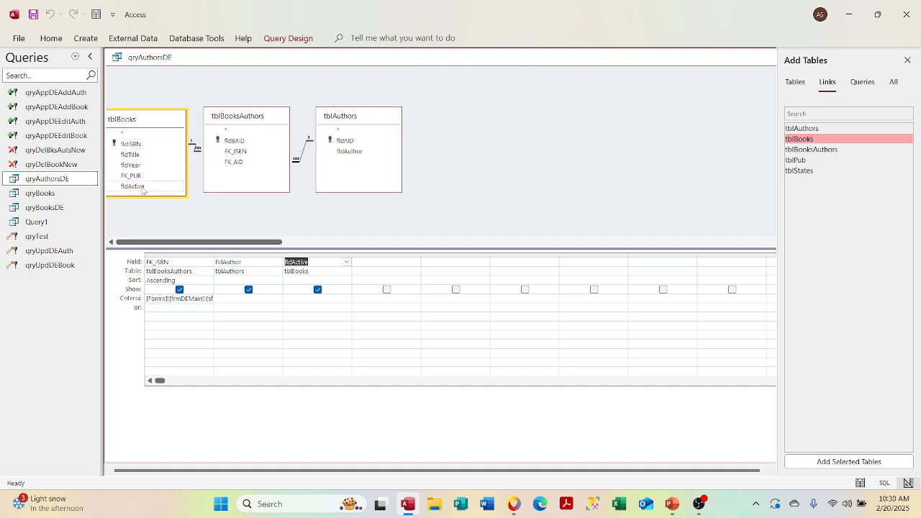
click(308, 307)
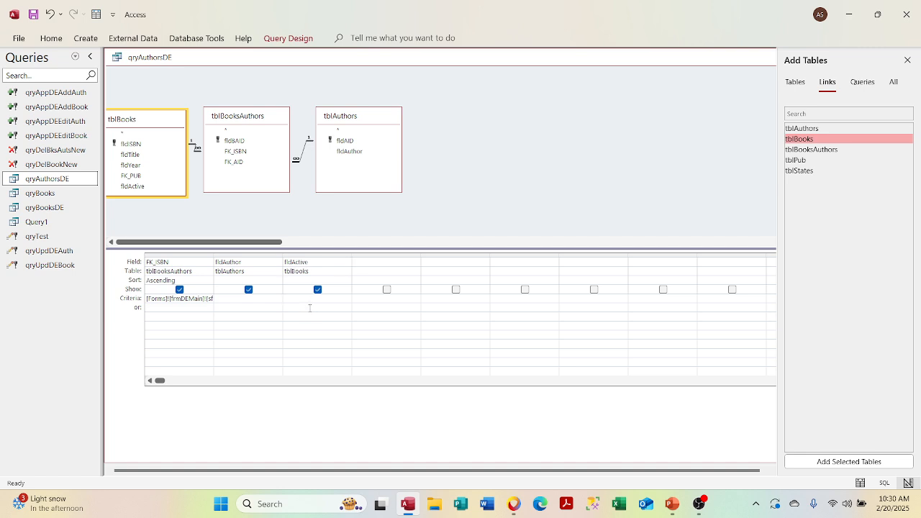
text(Yes)
click(382, 334)
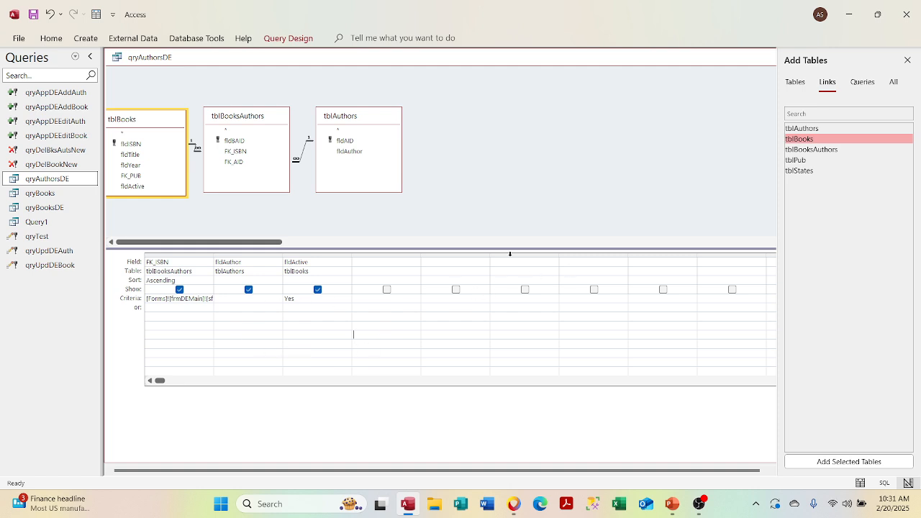
Close the qryAuthorsDE query without saving its design changes
drag(626, 55, 451, 93)
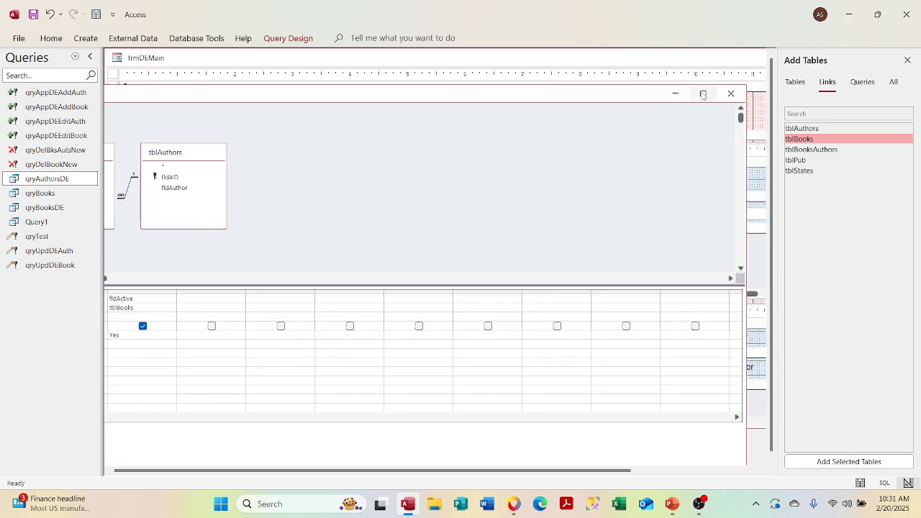
click(731, 94)
click(461, 284)
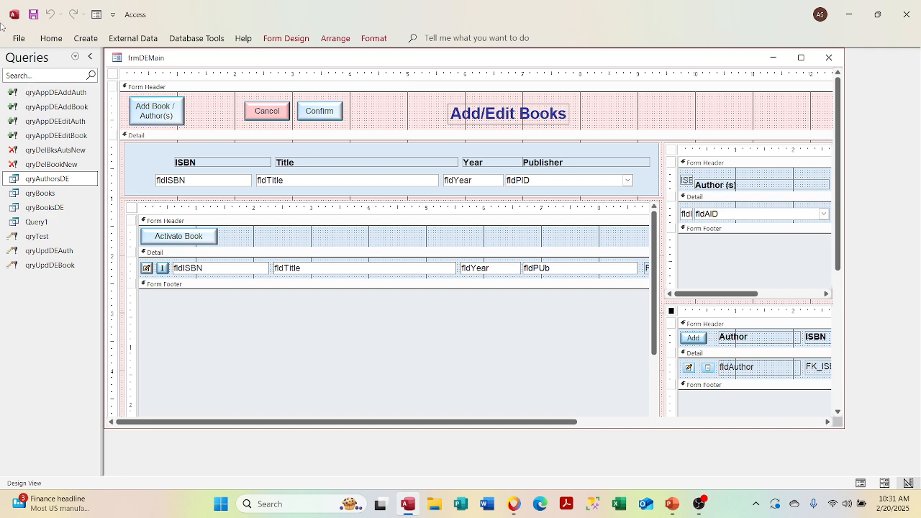
right_click(51, 184)
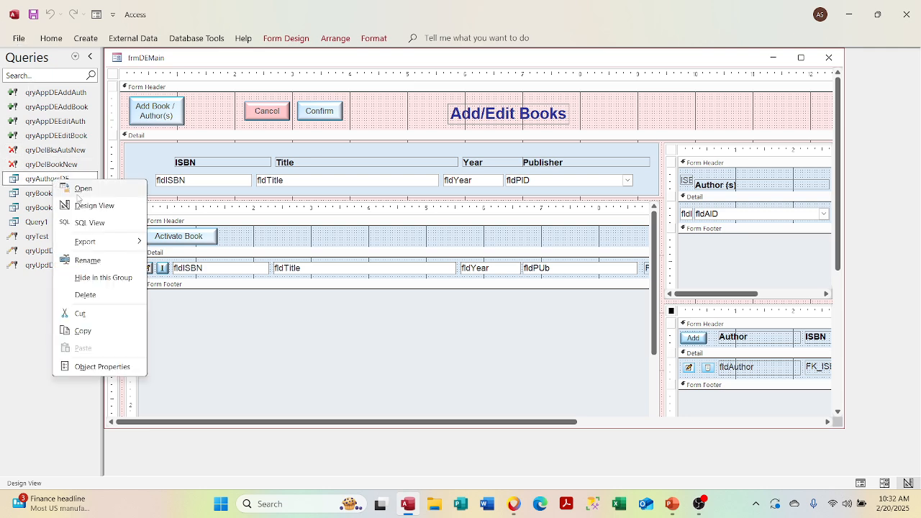
click(106, 331)
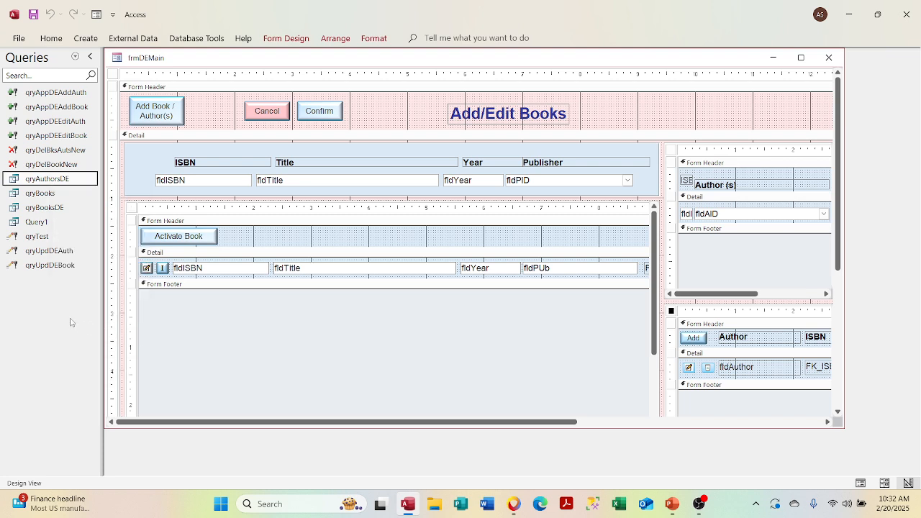
right_click(72, 320)
click(102, 394)
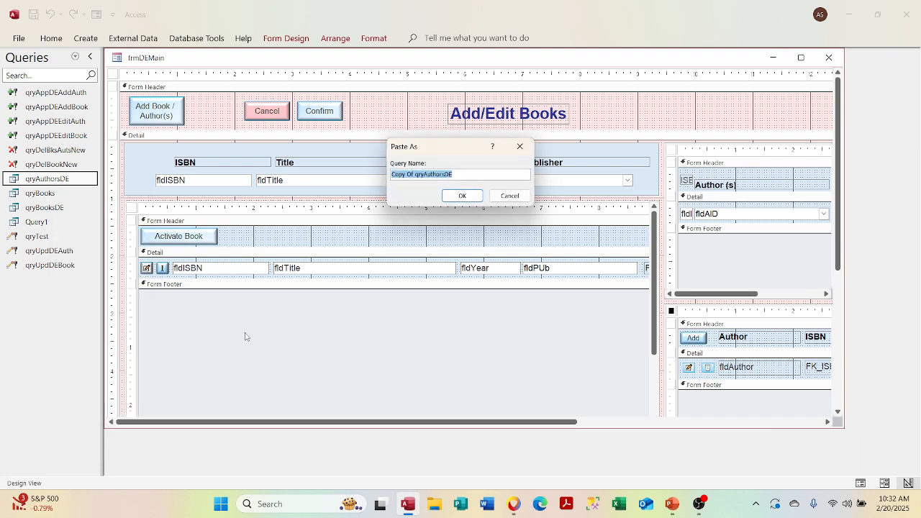
key(Right)
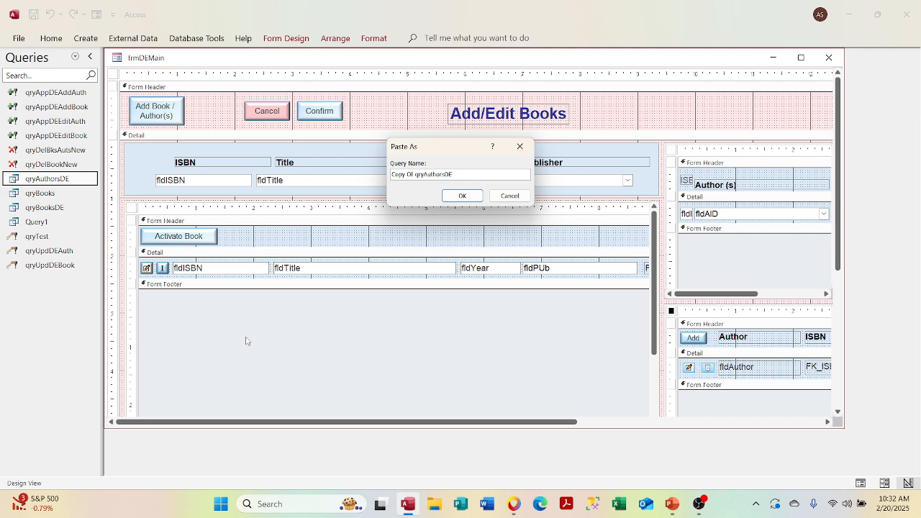
click(507, 196)
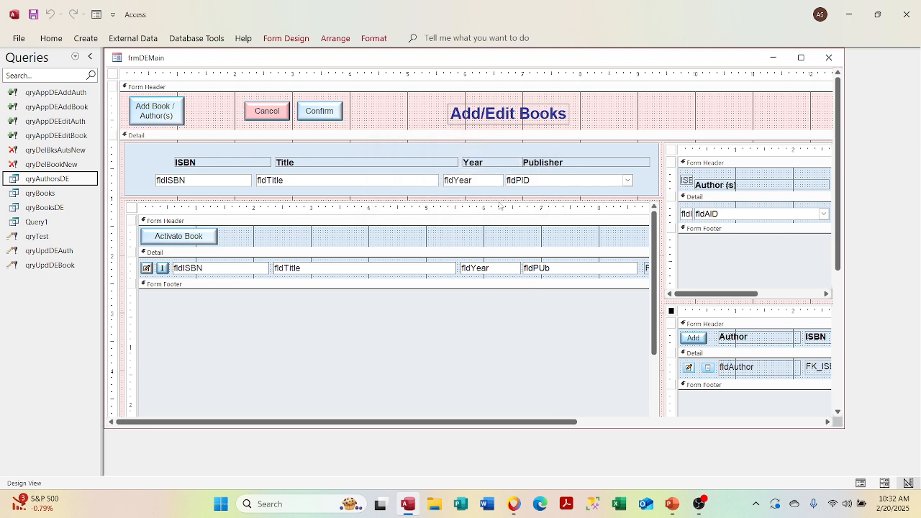
Duplicate the qryBooksDE query under the name qryBooksDEACT
right_click(56, 208)
click(104, 362)
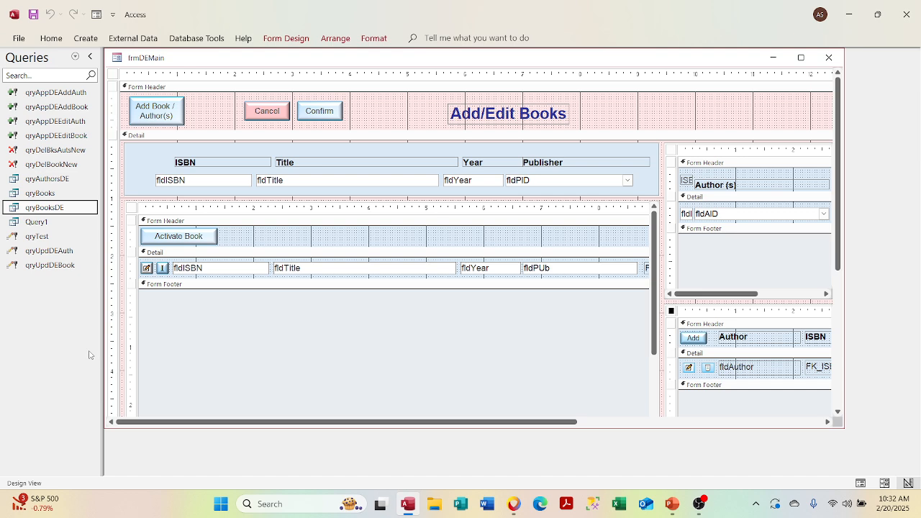
right_click(68, 336)
click(102, 413)
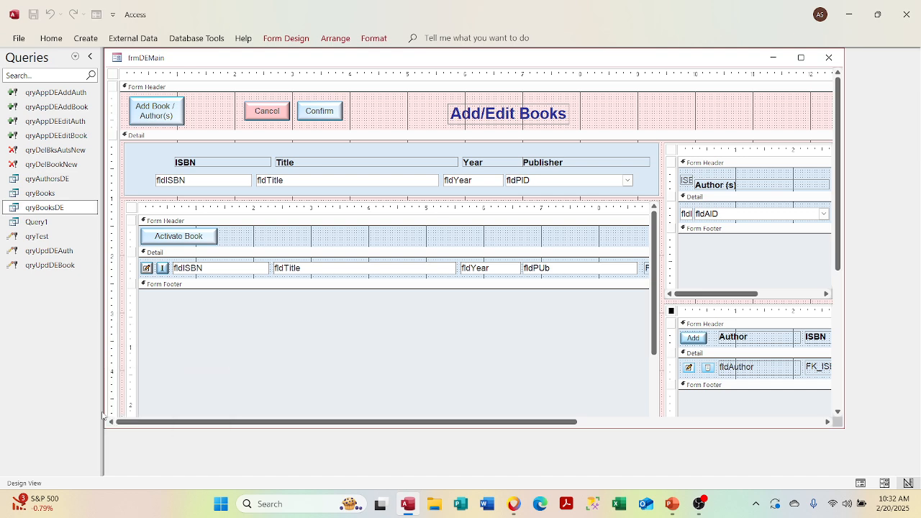
key(Right)
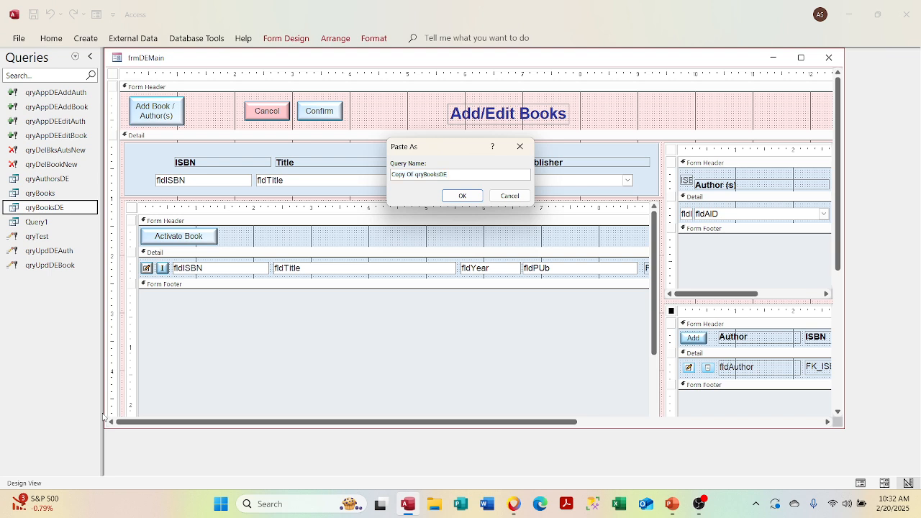
text(ACT)
key(Home)
key(Delete)
key(Delete)
key(Delete)
key(Delete)
key(Delete)
key(Delete)
key(Delete)
key(Delete)
key(Return)
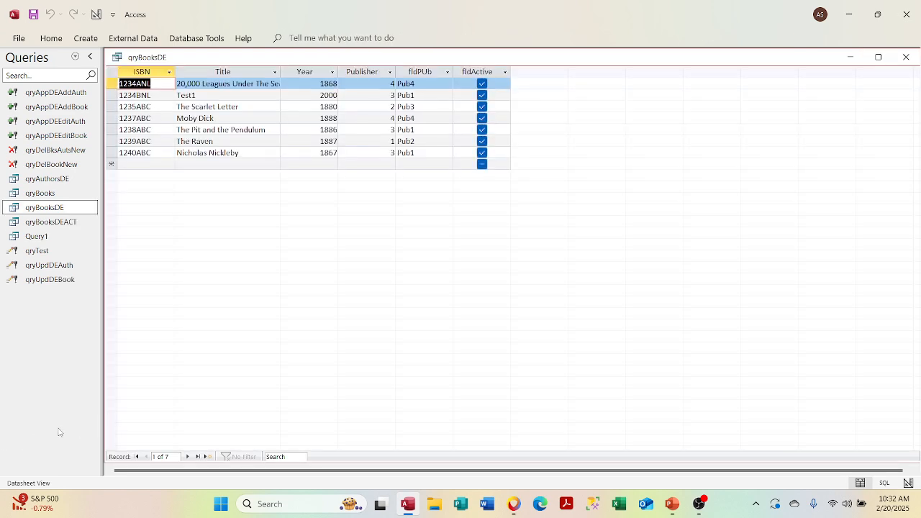
click(906, 57)
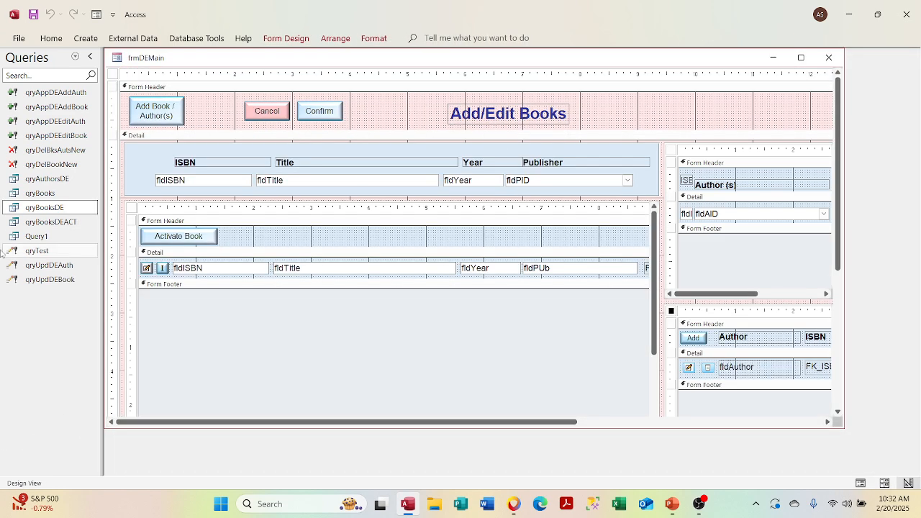
Open qryBooksDEACT in Design View and set the fldActive criterion to No
double_click(70, 224)
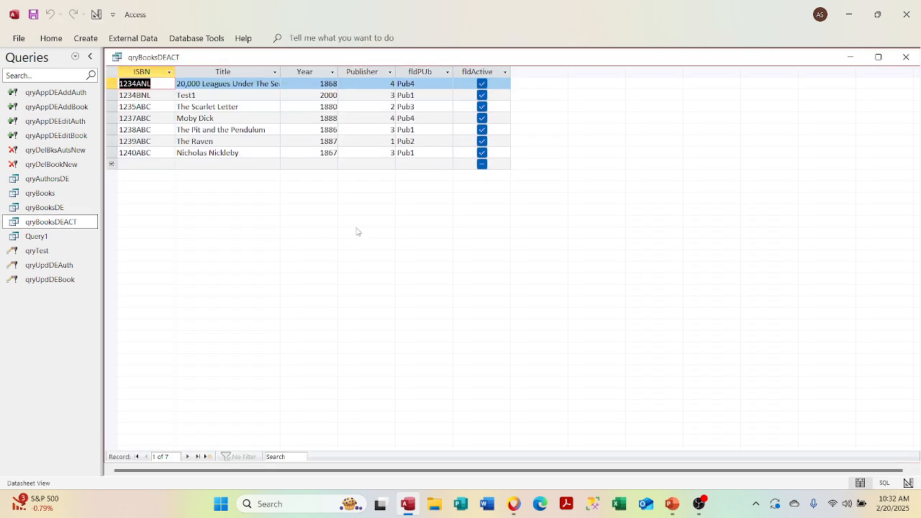
right_click(391, 60)
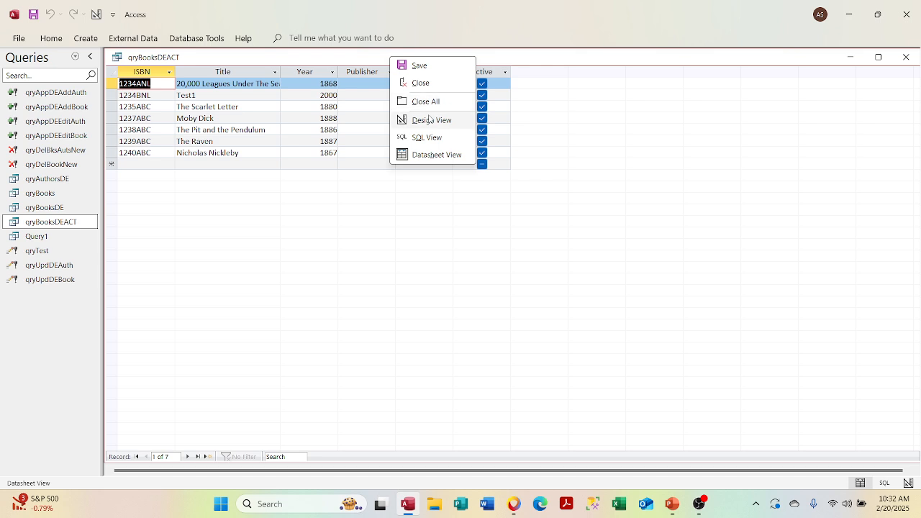
click(429, 119)
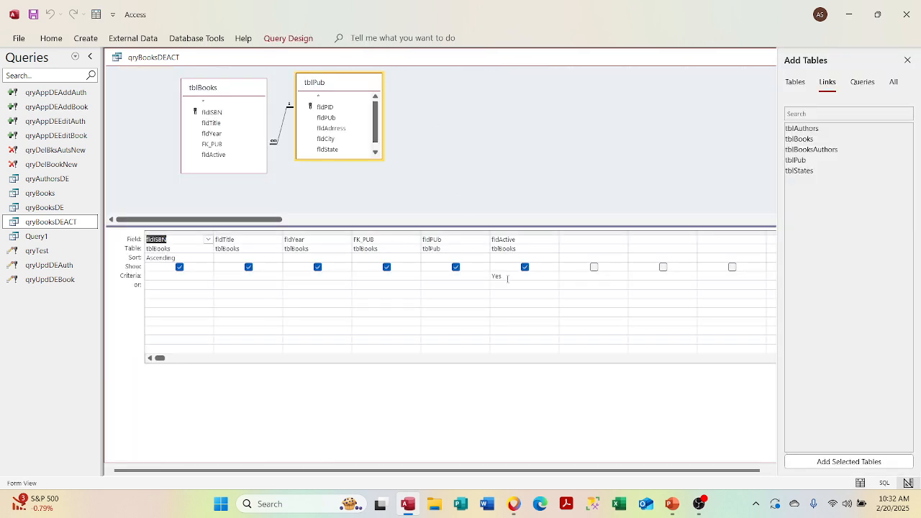
double_click(496, 276)
text(No)
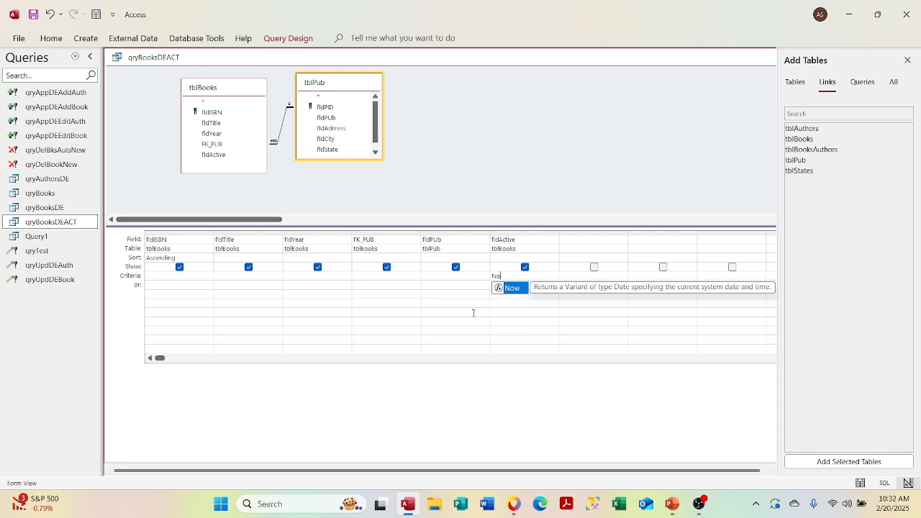
click(473, 312)
Run qryBooksDEACT to view its records and close it, saving the design changes
right_click(495, 57)
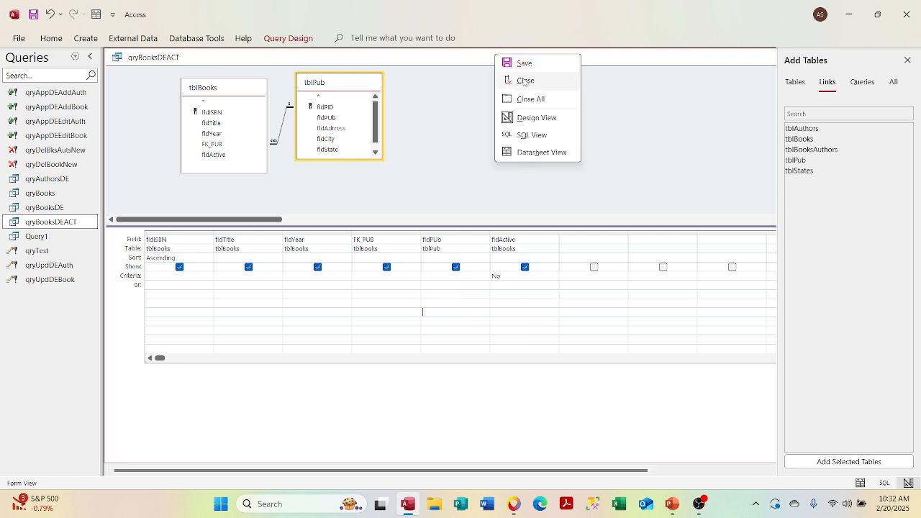
click(531, 153)
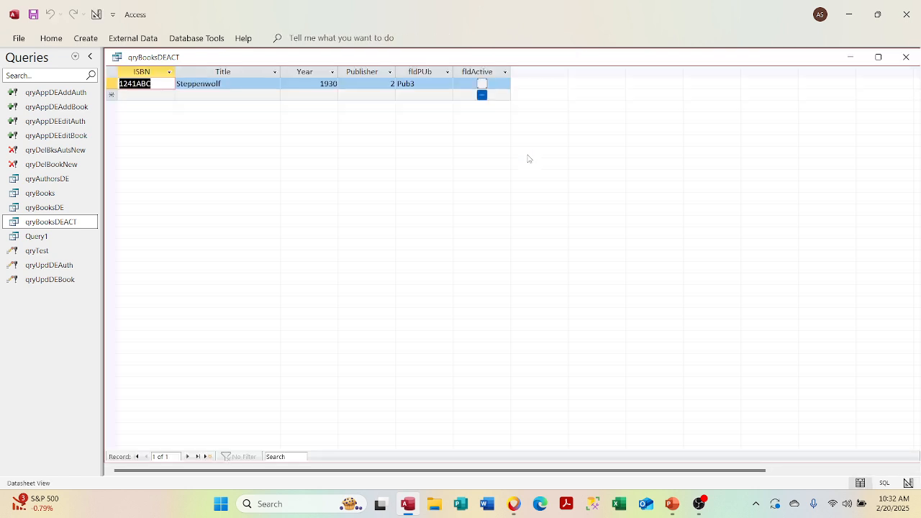
click(906, 57)
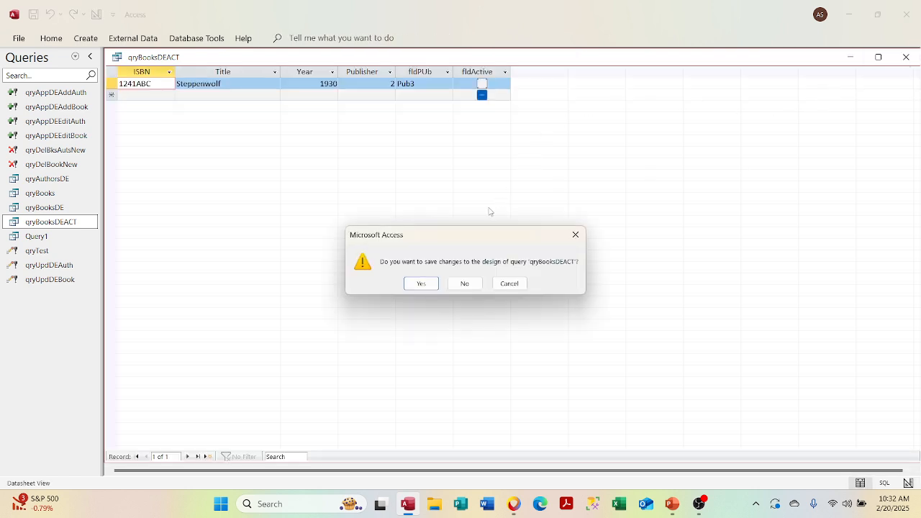
click(427, 286)
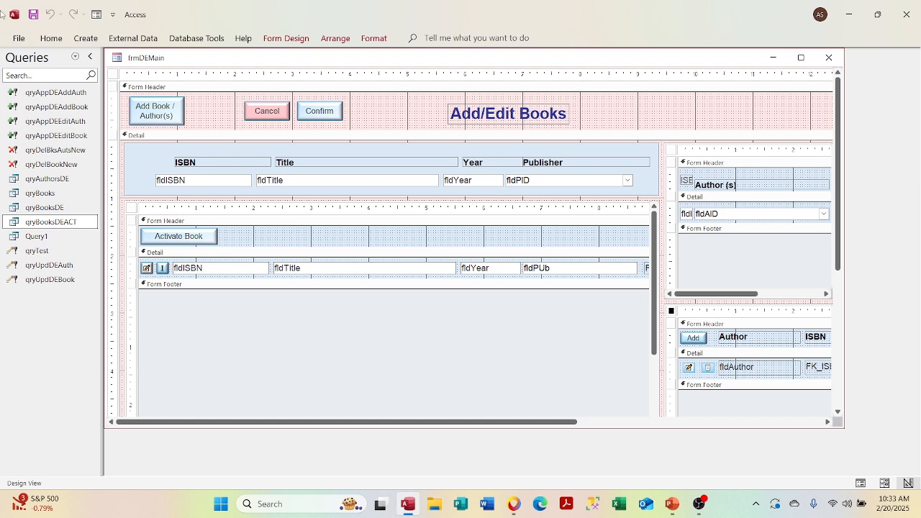
List the database's form objects instead of its queries
click(76, 59)
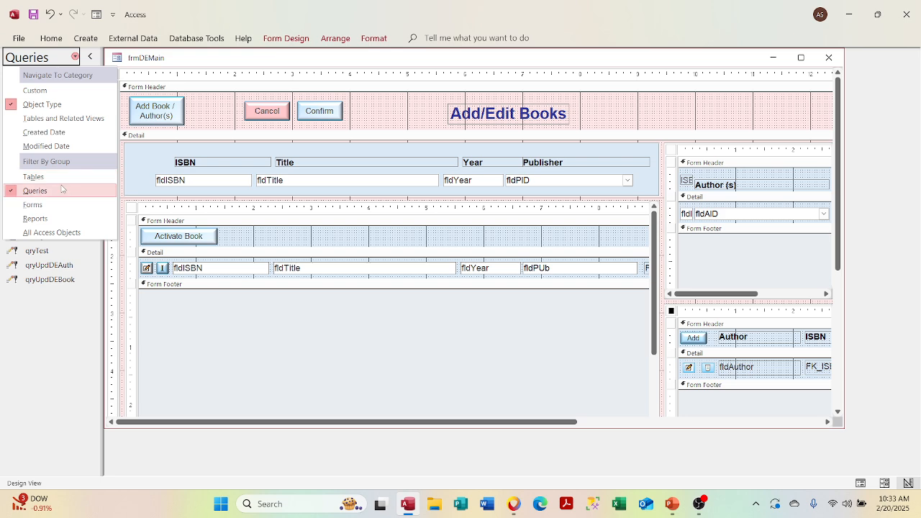
click(33, 204)
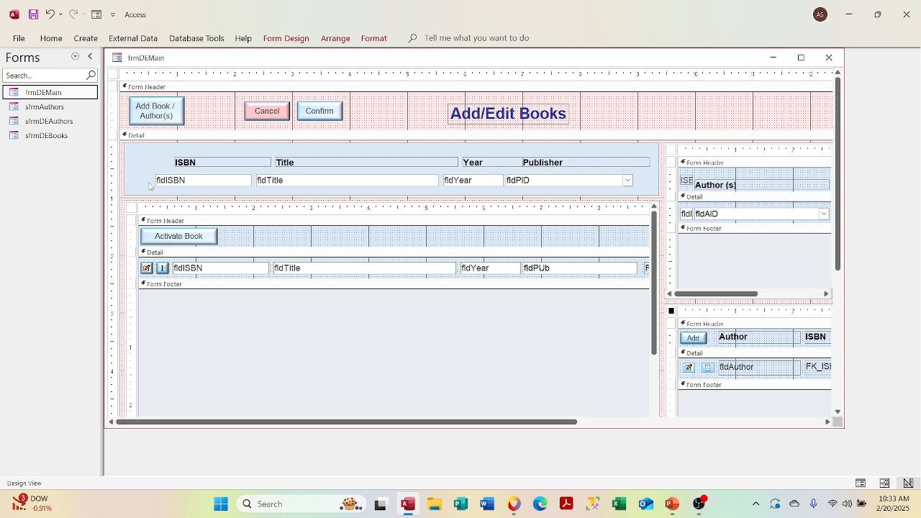
Try to open the sfrmDEBooks form in Design View
right_click(62, 135)
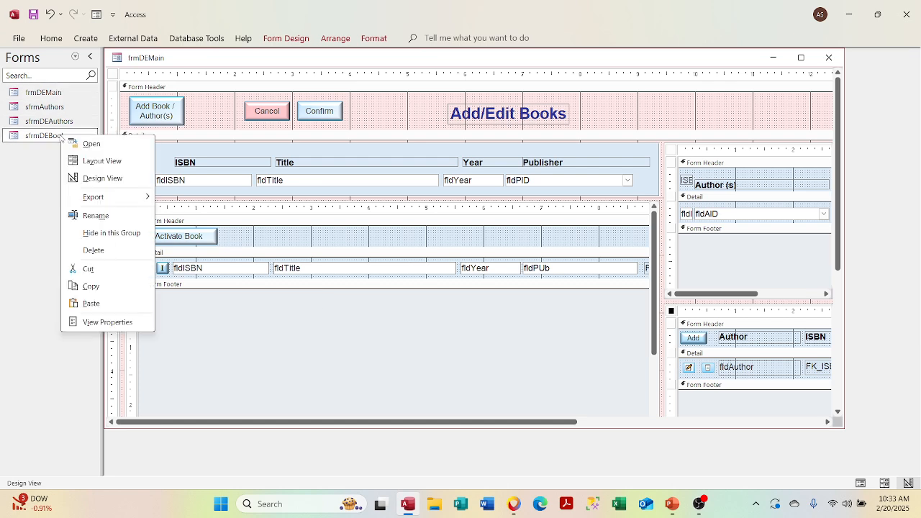
click(81, 180)
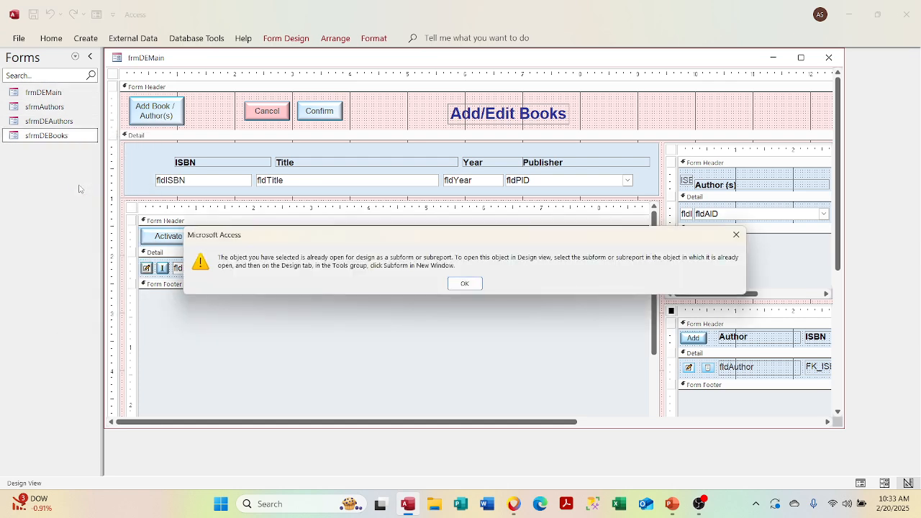
click(464, 284)
Duplicate the sfrmDEBooks form under the name frmBooksAct
right_click(79, 142)
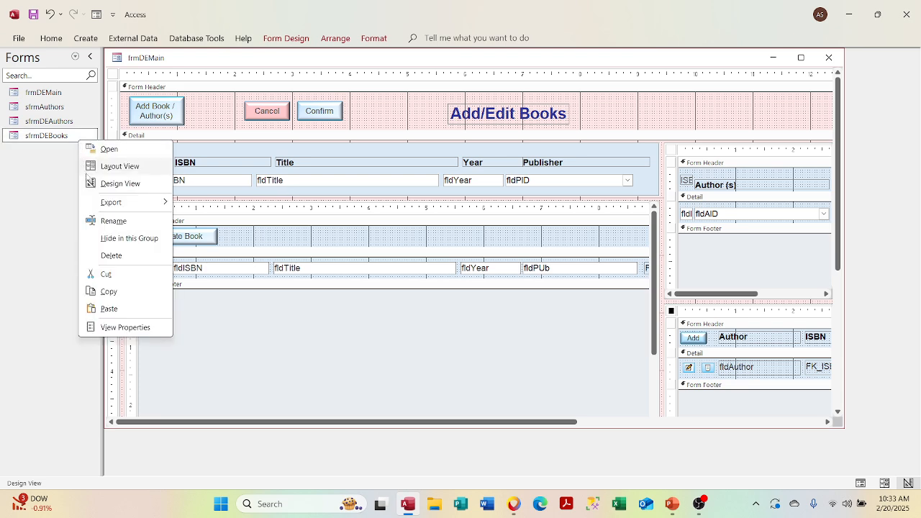
right_click(40, 188)
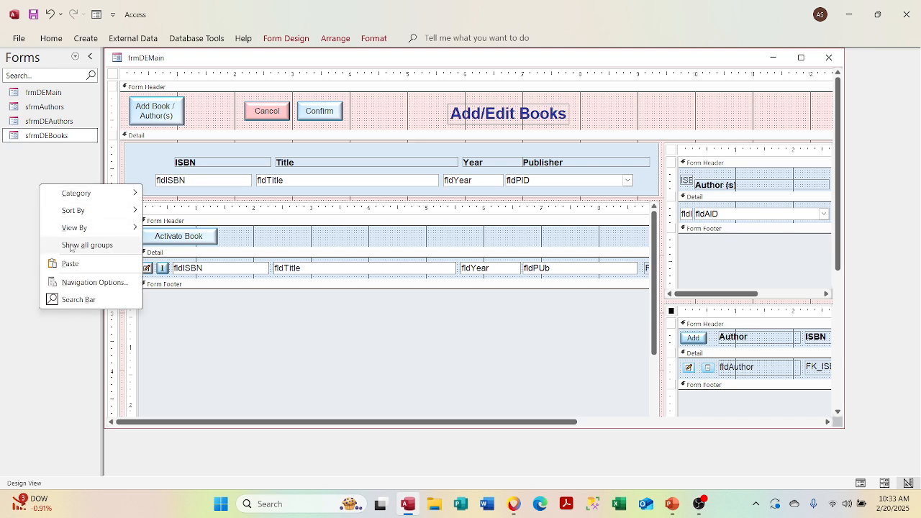
click(72, 263)
text(f)
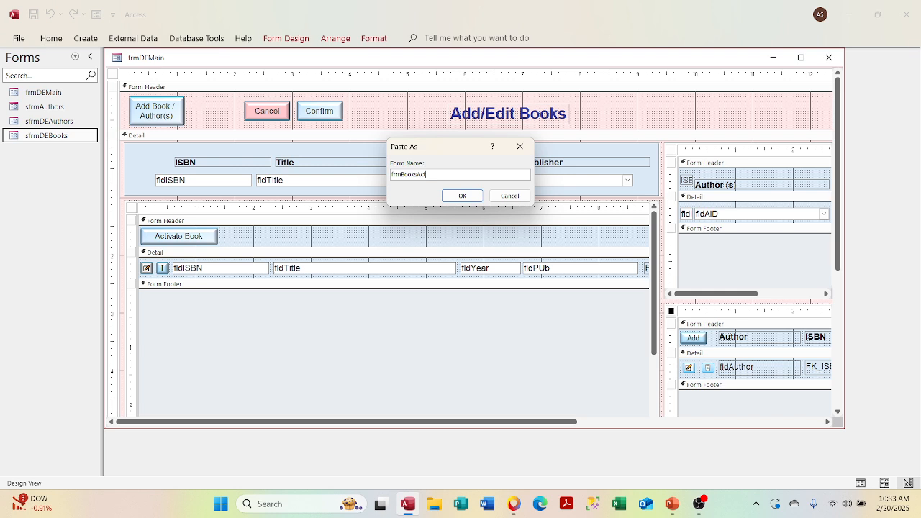
text(rmBooksAct)
key(Return)
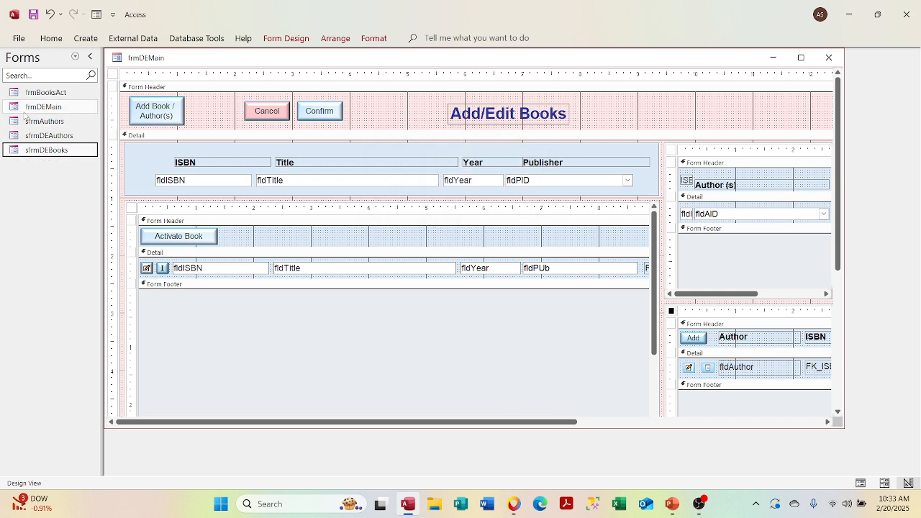
Open frmBooksAct in Design View, delete its Activate Book button and collapse the empty Form Header section
right_click(59, 93)
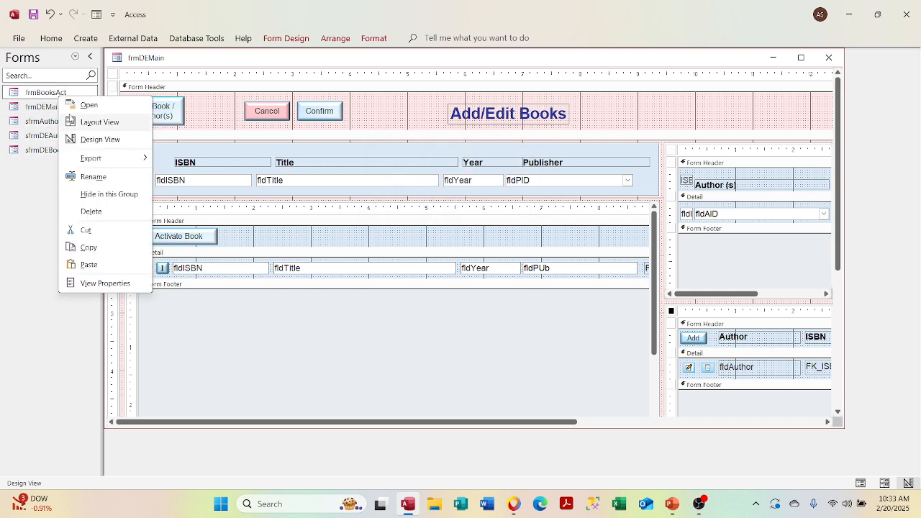
click(81, 137)
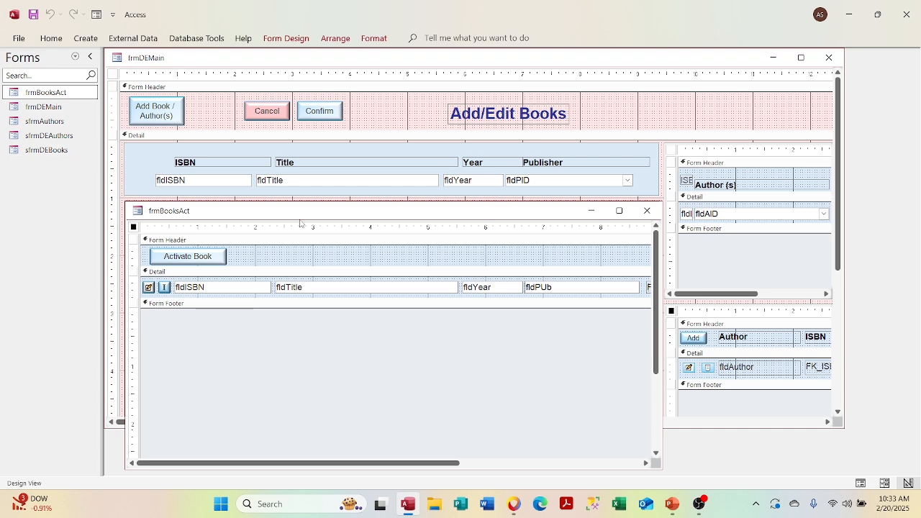
click(208, 258)
key(Delete)
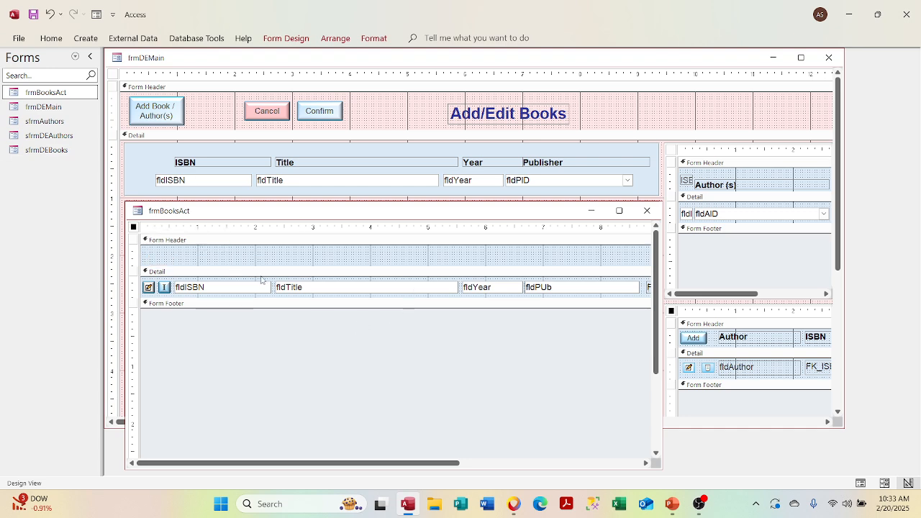
drag(265, 265, 264, 240)
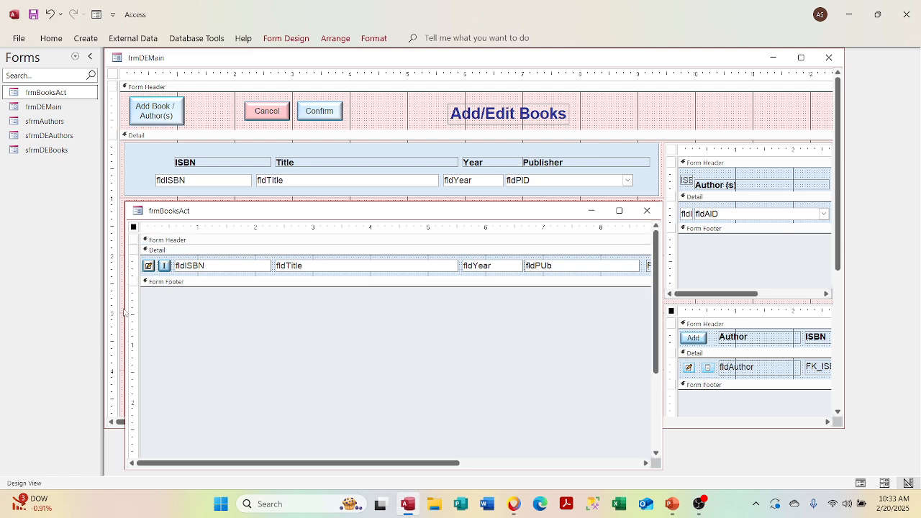
click(165, 271)
key(Delete)
click(50, 14)
Delete the pencil edit button from the Detail row of frmBooksAct and shift the remaining I button toward the freed space
click(149, 266)
key(Delete)
drag(167, 265, 156, 265)
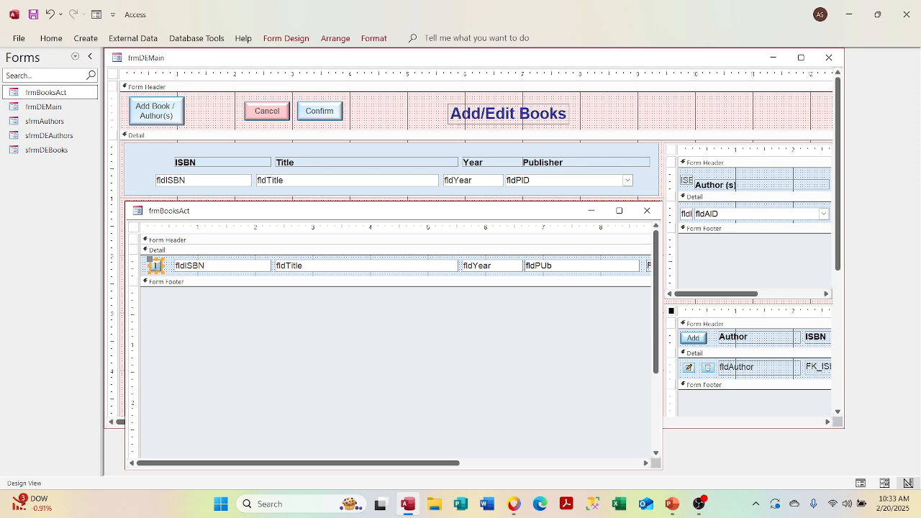
Change the caption of the I button in the Detail section to A
right_click(157, 265)
click(156, 266)
click(163, 268)
click(163, 267)
Rename the A command button as cmdActive in its properties
right_click(160, 266)
click(186, 482)
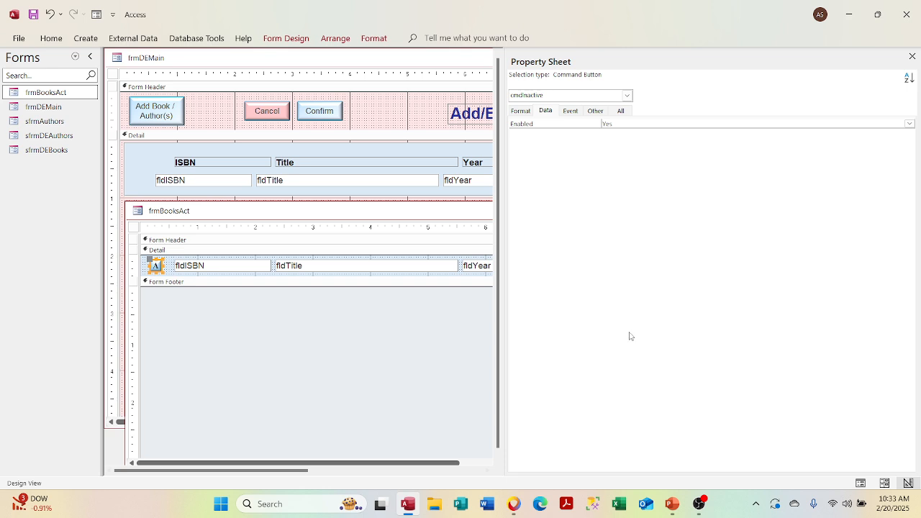
click(621, 111)
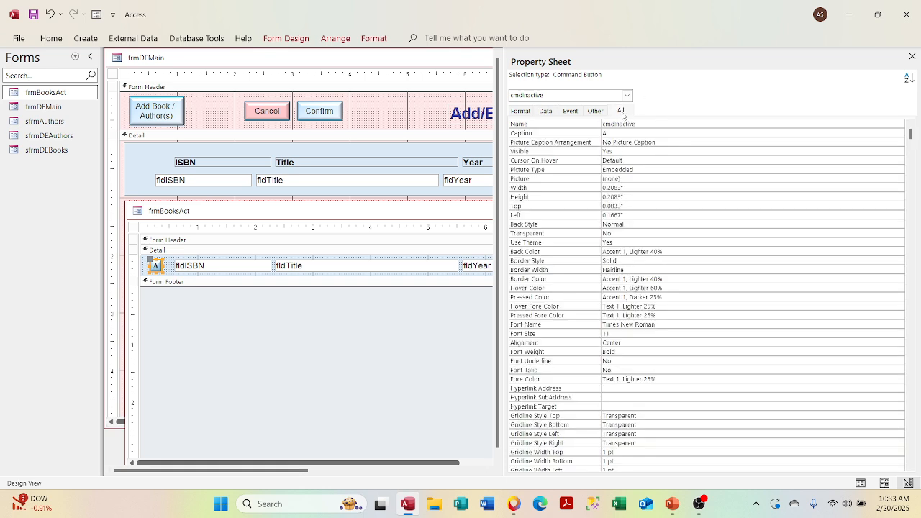
click(655, 125)
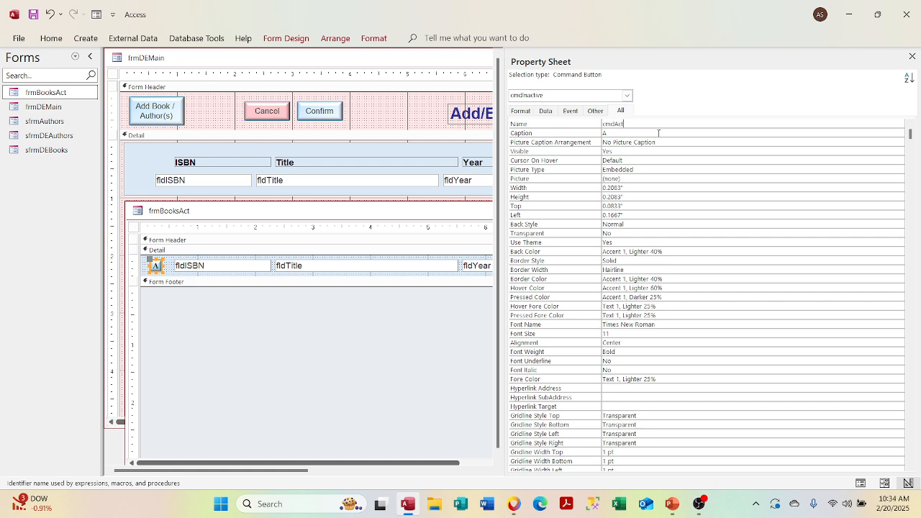
click(683, 151)
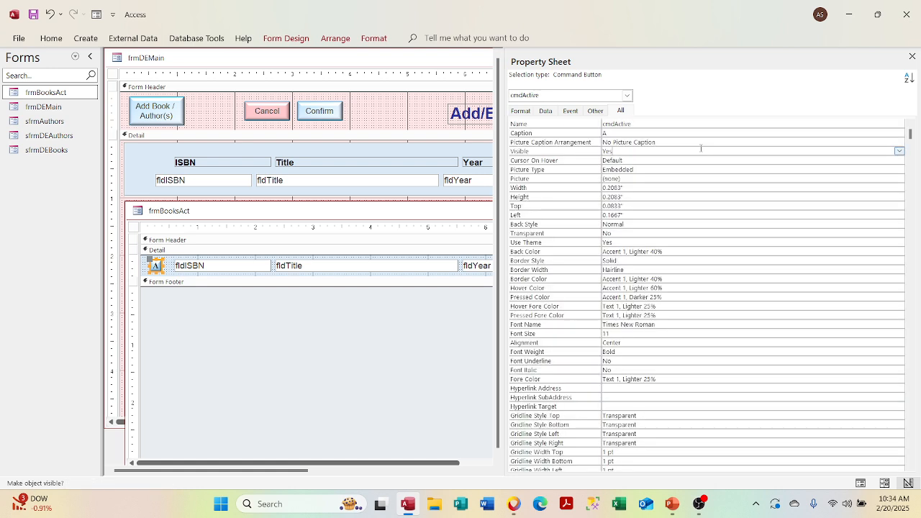
click(912, 57)
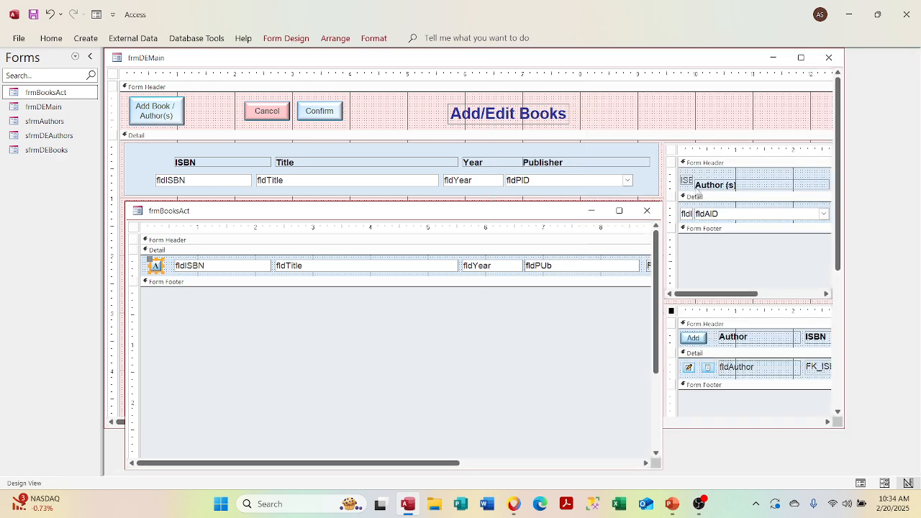
Delete the FK_ text box that follows fldPUb in the Detail row
drag(407, 466, 469, 466)
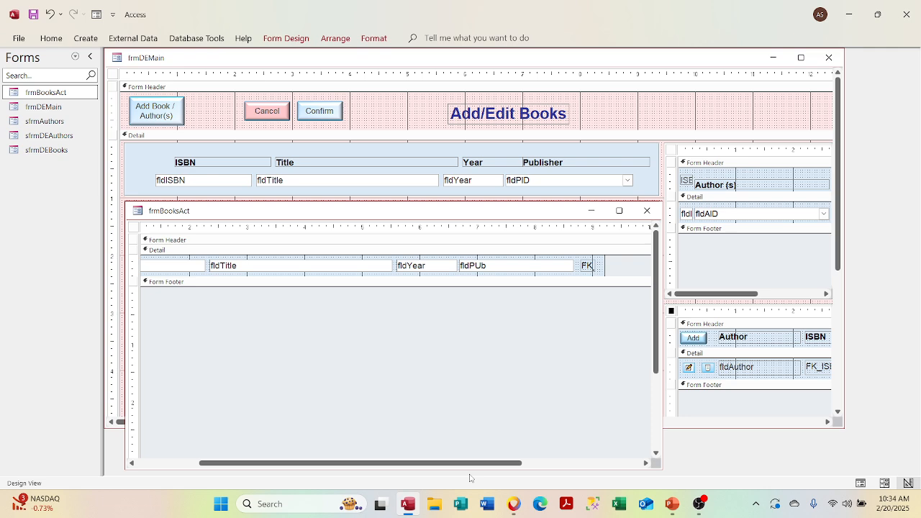
click(588, 266)
key(Delete)
Copy the fldYear text box and paste the duplicate into the Detail section of frmBooksAct
click(439, 264)
right_click(440, 264)
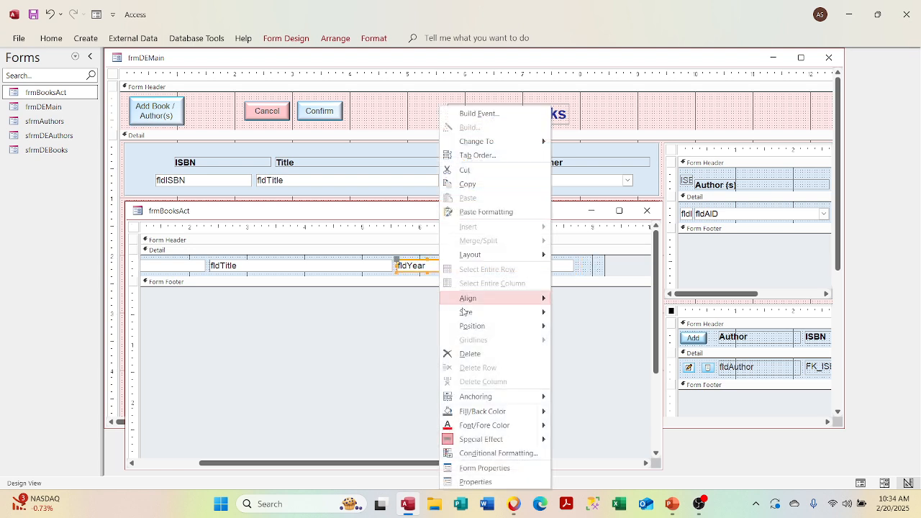
click(487, 185)
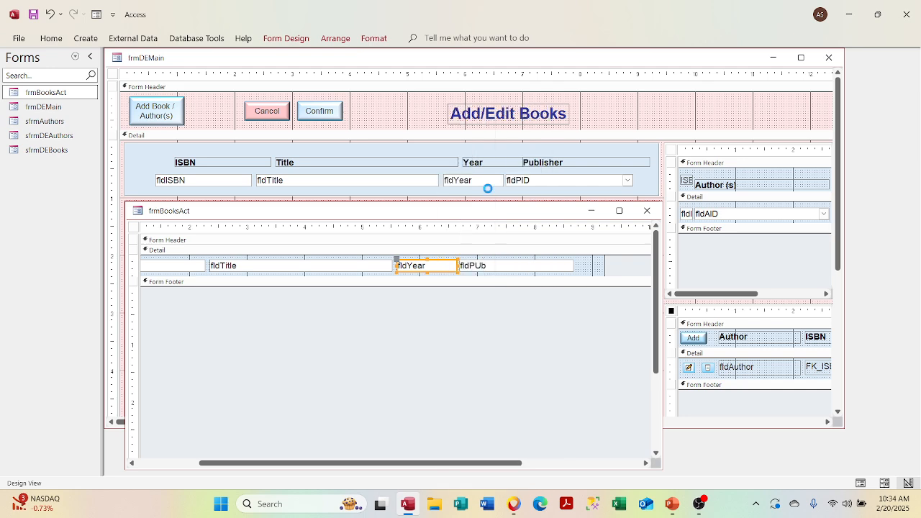
right_click(595, 271)
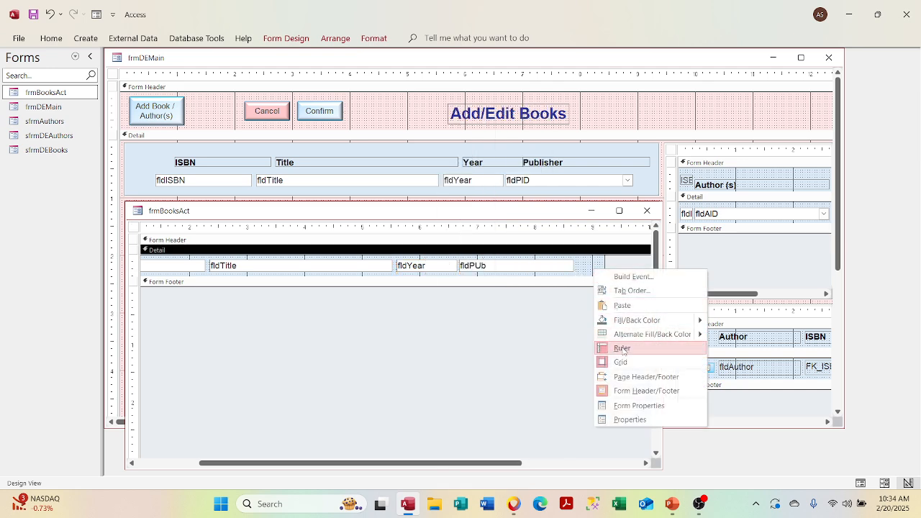
click(620, 307)
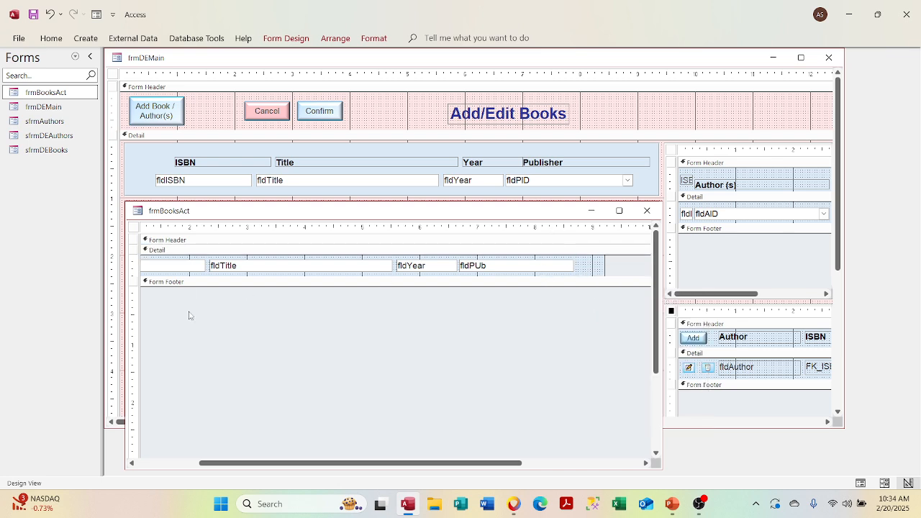
Narrow the pasted fldYear text box to about 0.25 inch and place it directly after fldPUb in the Detail row
key(Right)
key(Right)
key(Right)
key(Right)
key(Right)
key(Right)
key(Right)
key(Right)
key(Right)
key(Right)
key(Right)
key(Right)
key(Right)
key(Right)
key(Right)
key(Right)
key(Right)
key(Right)
key(Right)
key(Right)
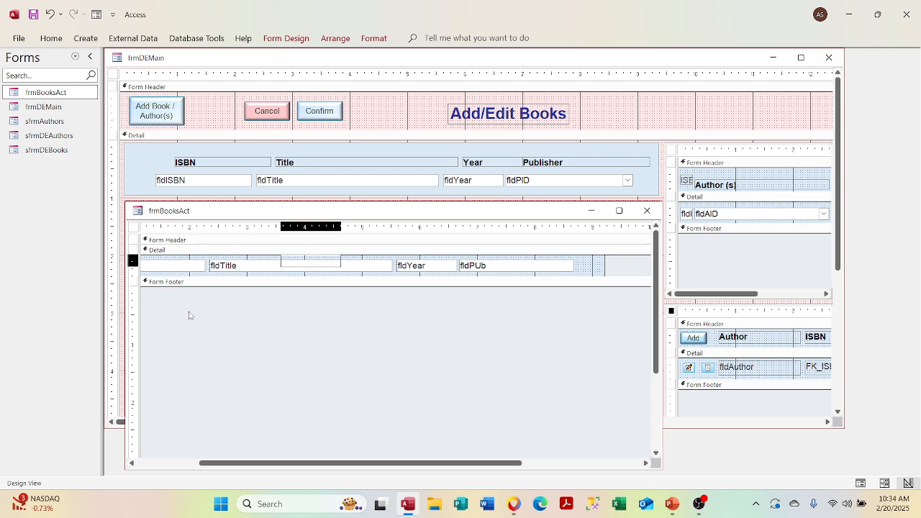
key(Right)
key(Right)
key(Right)
key(Right)
key(Right)
key(Right)
key(Right)
key(Right)
key(Right)
key(Right)
key(Right)
key(Right)
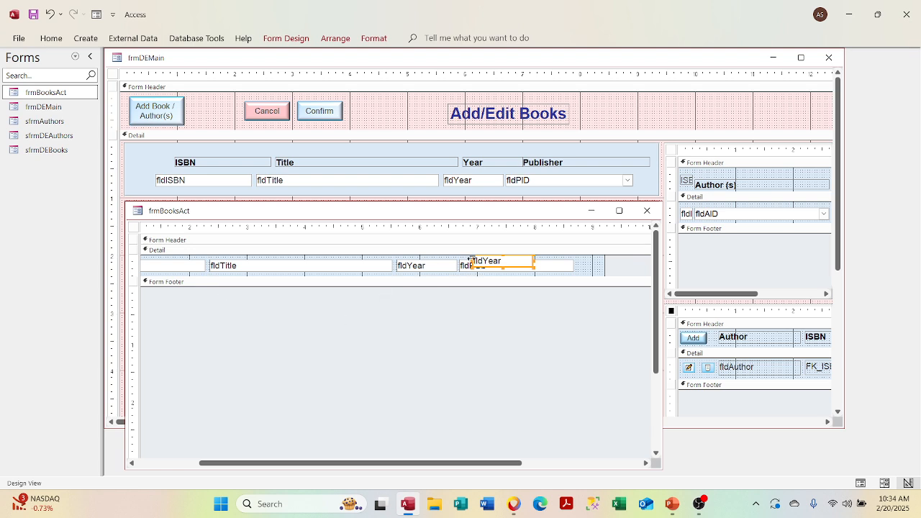
drag(469, 259, 585, 272)
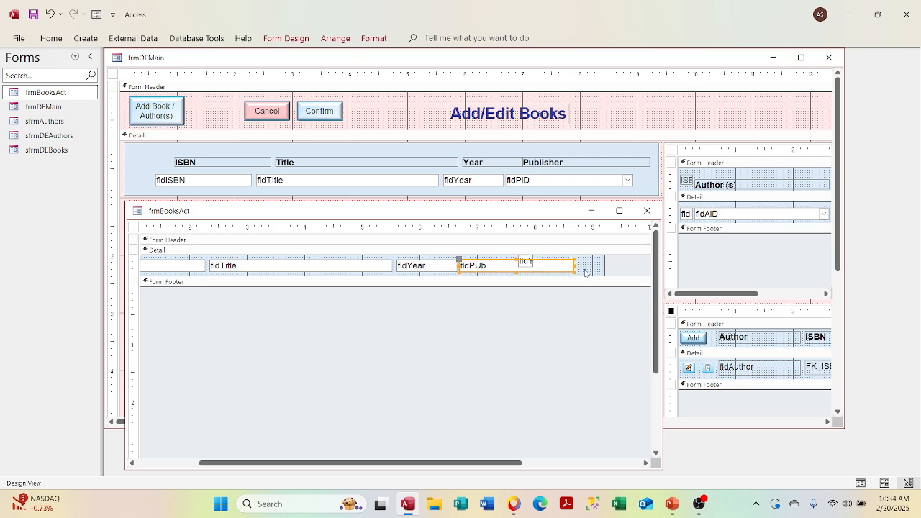
click(526, 261)
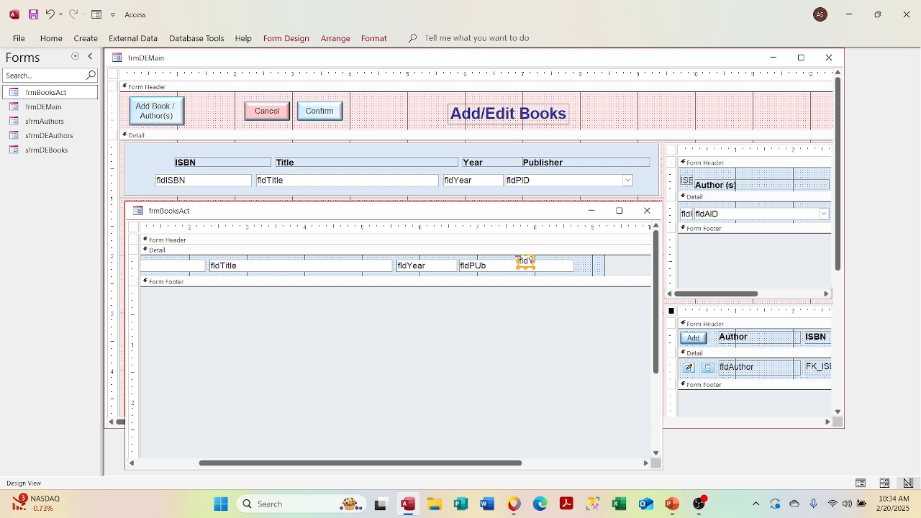
drag(530, 261, 589, 266)
Name the narrow copied text box txtAct and set its control source to fldActive
right_click(582, 265)
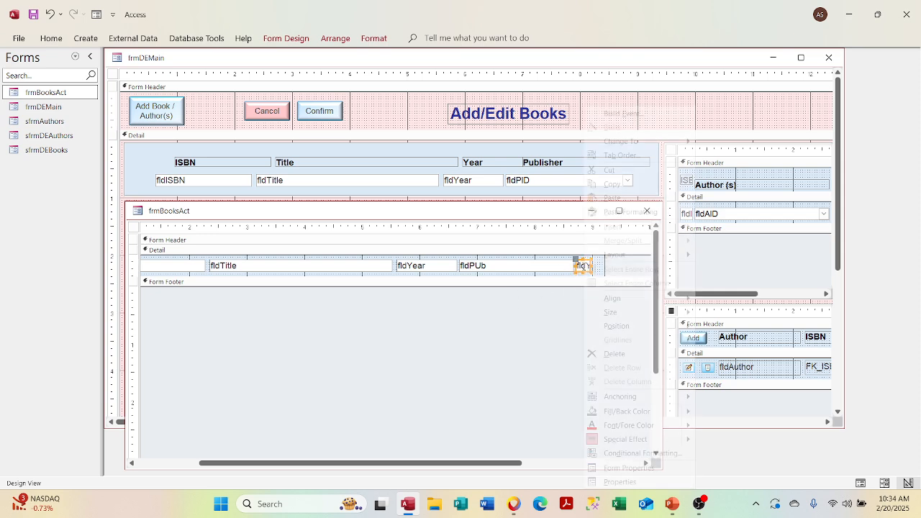
click(611, 482)
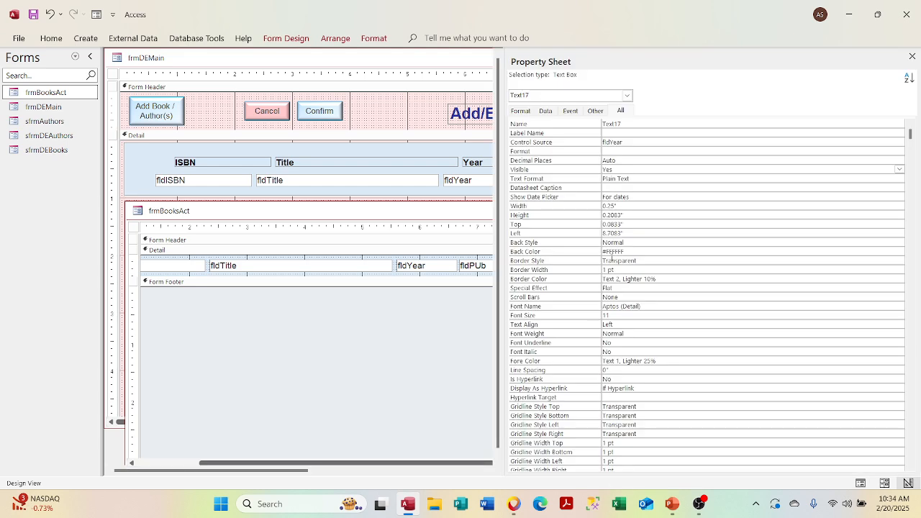
double_click(694, 123)
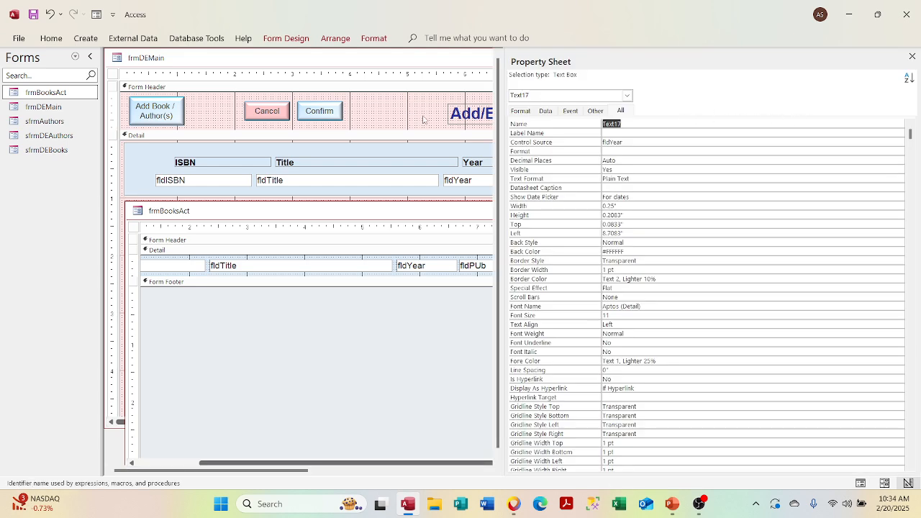
key(BackSpace)
key(Return)
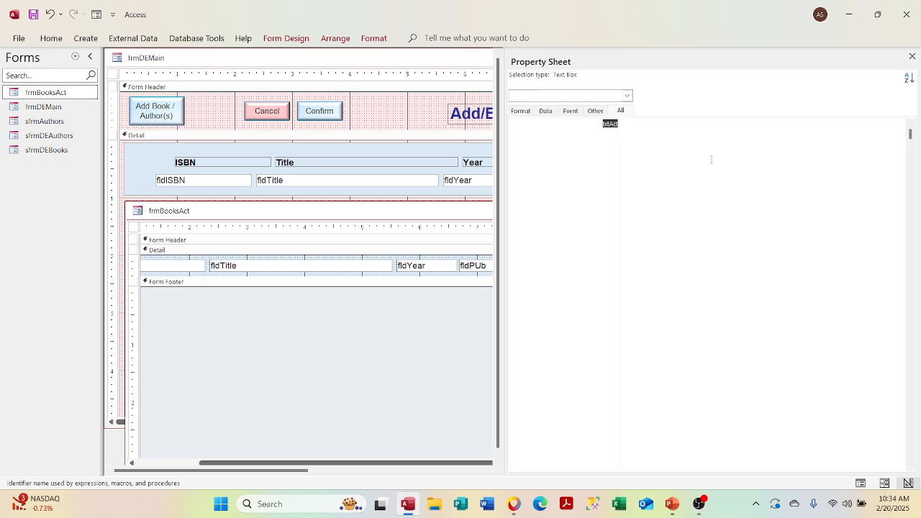
click(545, 111)
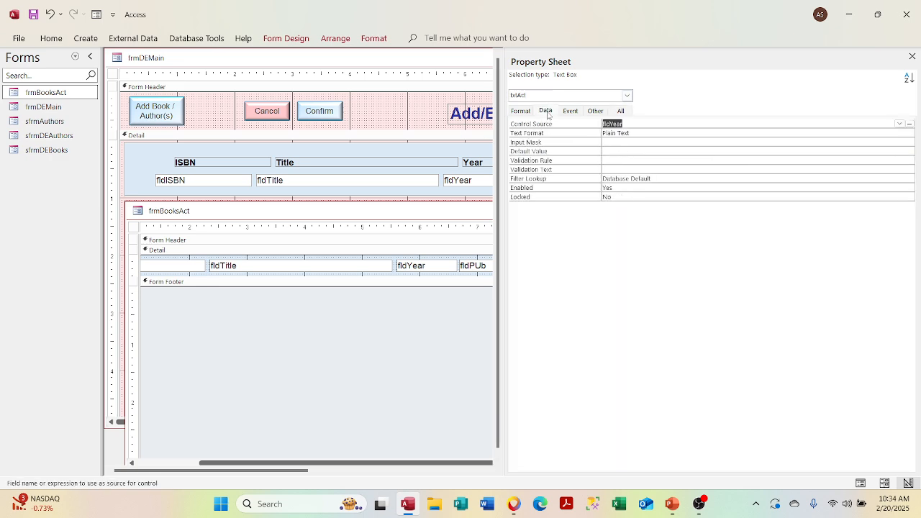
click(899, 124)
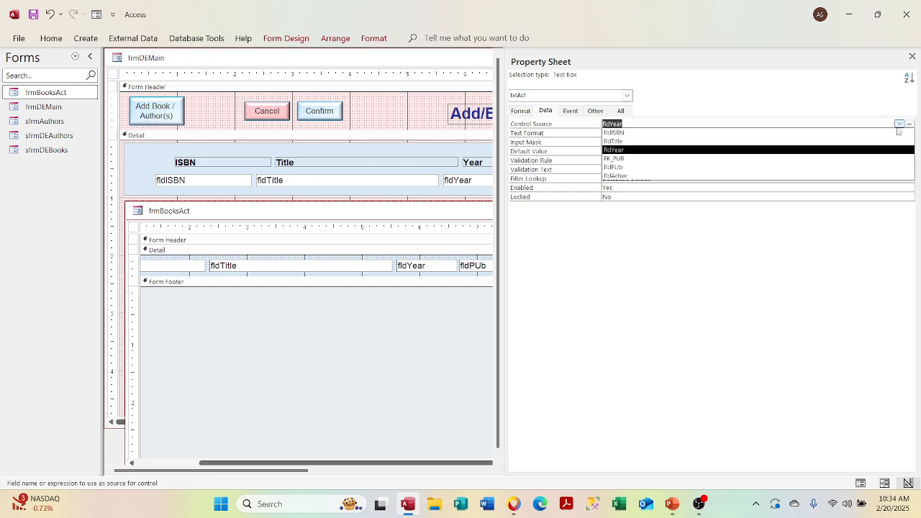
click(884, 175)
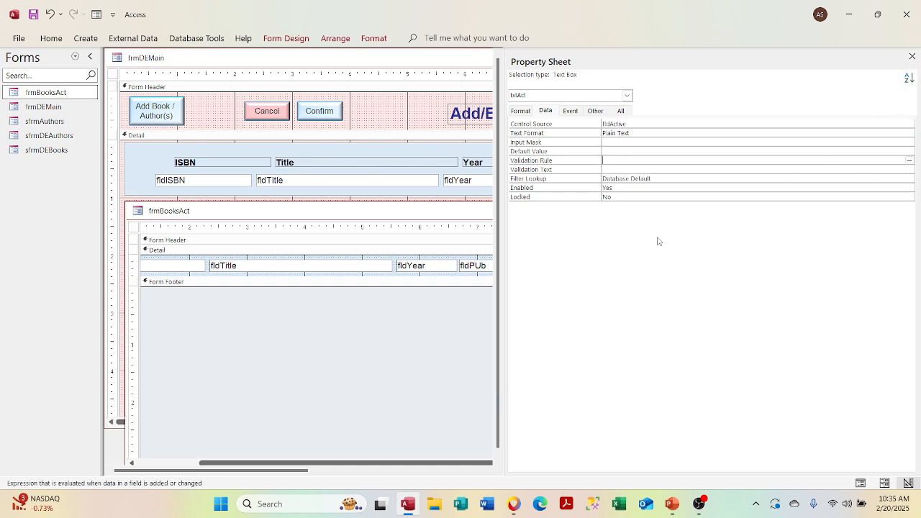
click(911, 56)
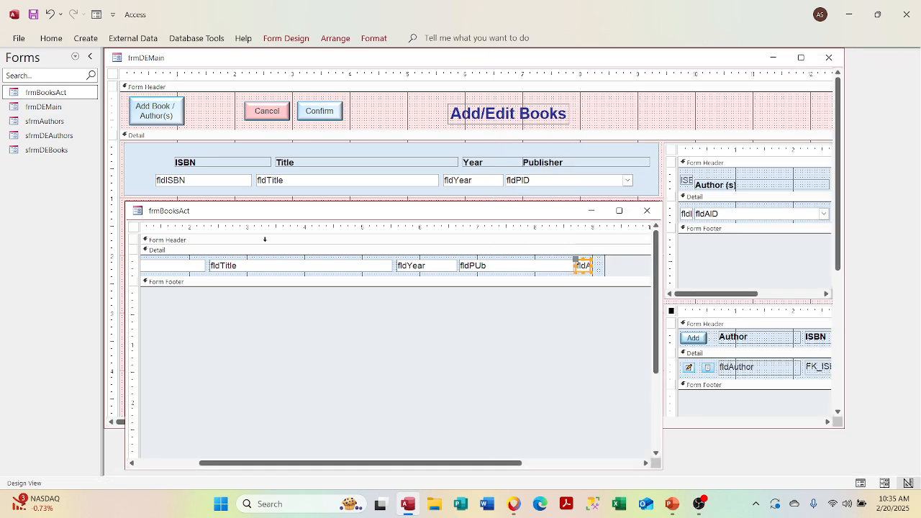
Set the record source of frmBooksAct to qryBooksDEACT, and save and close the form
right_click(133, 228)
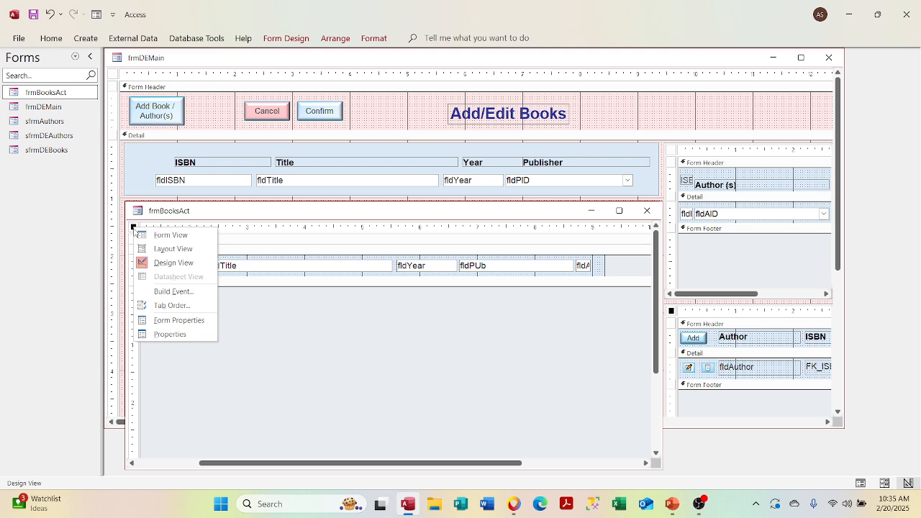
click(170, 334)
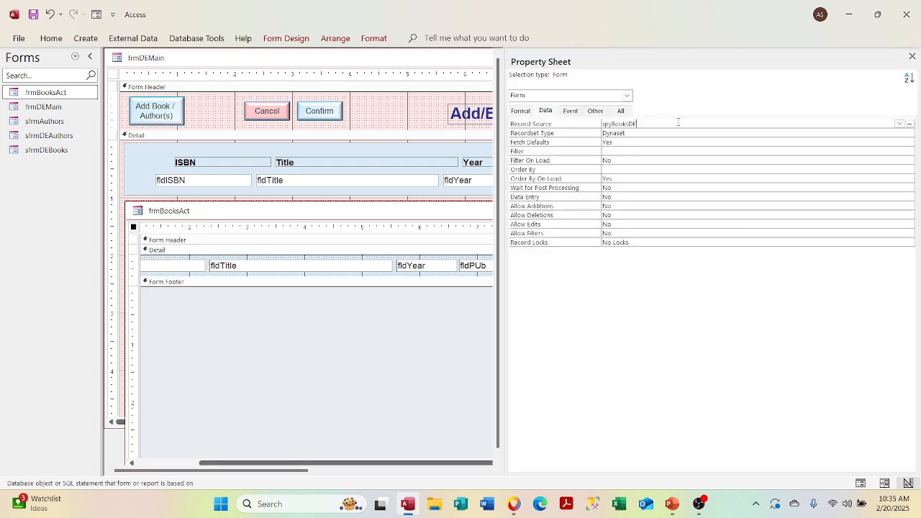
click(899, 123)
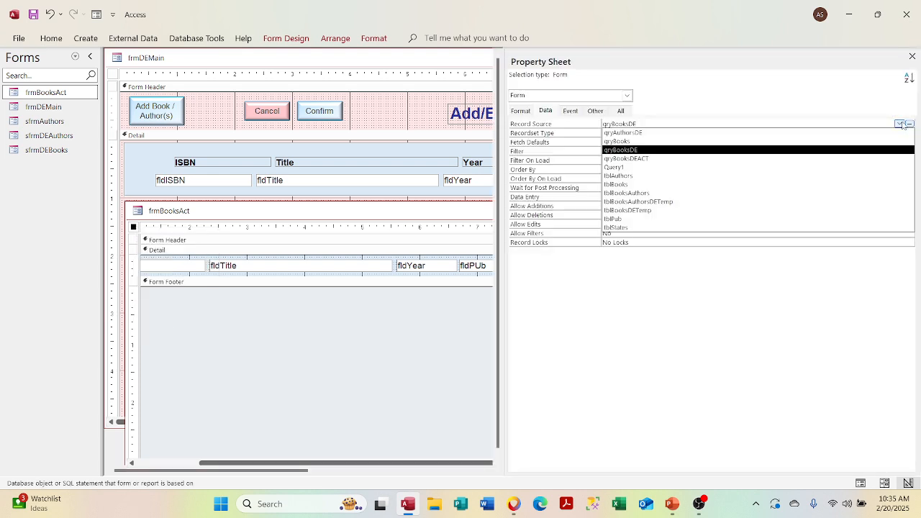
click(895, 161)
click(814, 169)
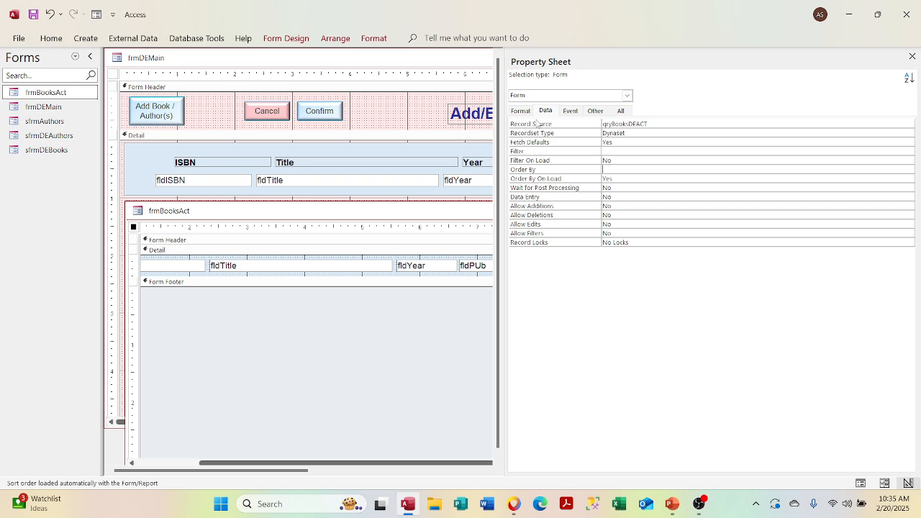
click(911, 57)
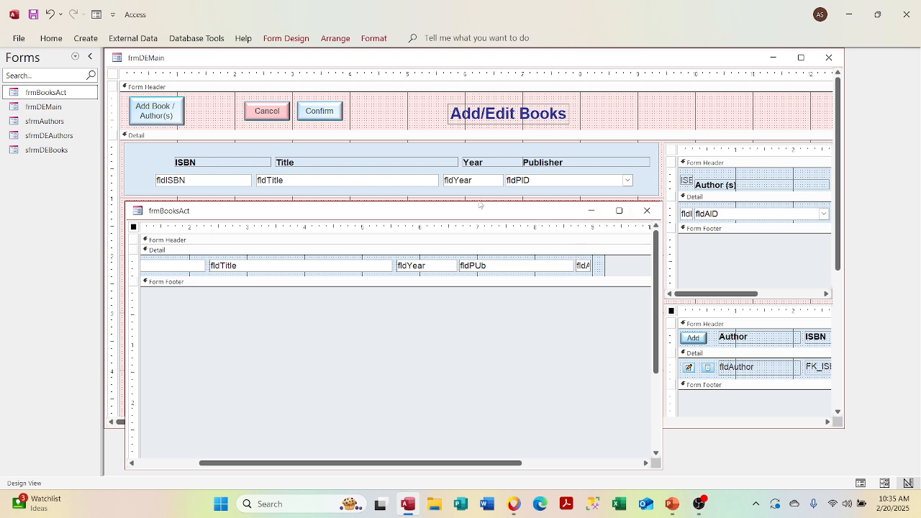
click(34, 17)
click(647, 211)
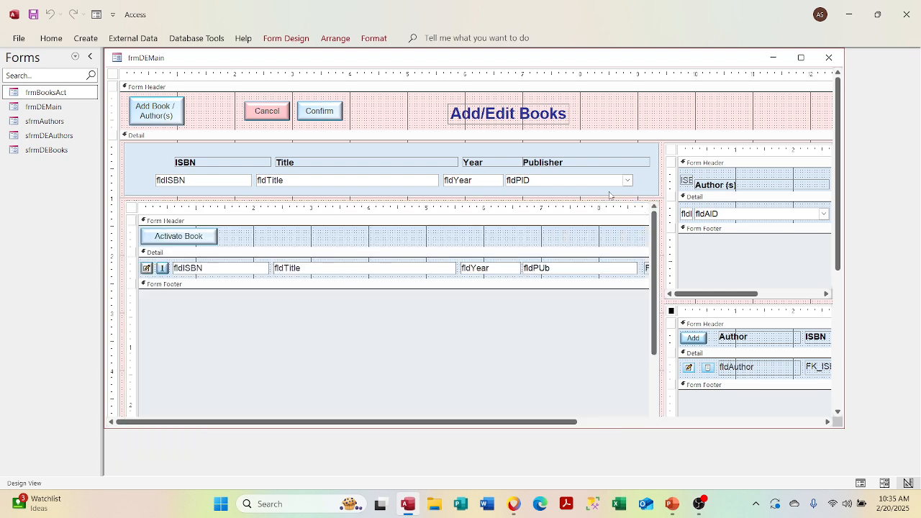
Copy the ISBN, Title, Year and Publisher labels from frmDEMain and open frmBooksAct in Design View
click(547, 163)
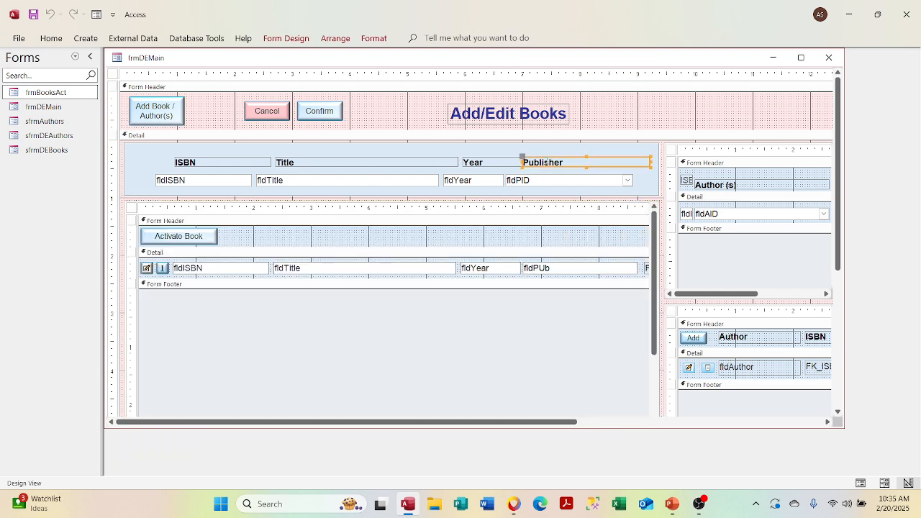
shift+click(497, 163)
shift+click(417, 158)
shift+click(215, 158)
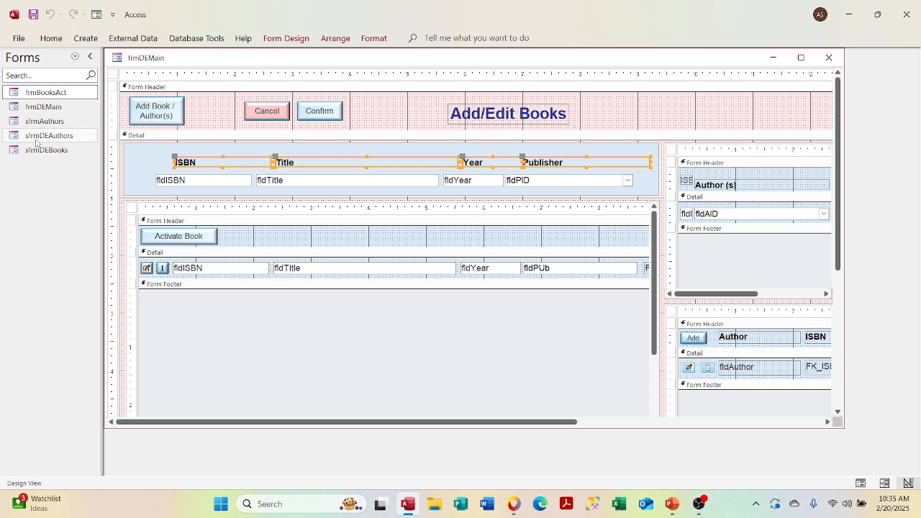
right_click(58, 96)
click(86, 139)
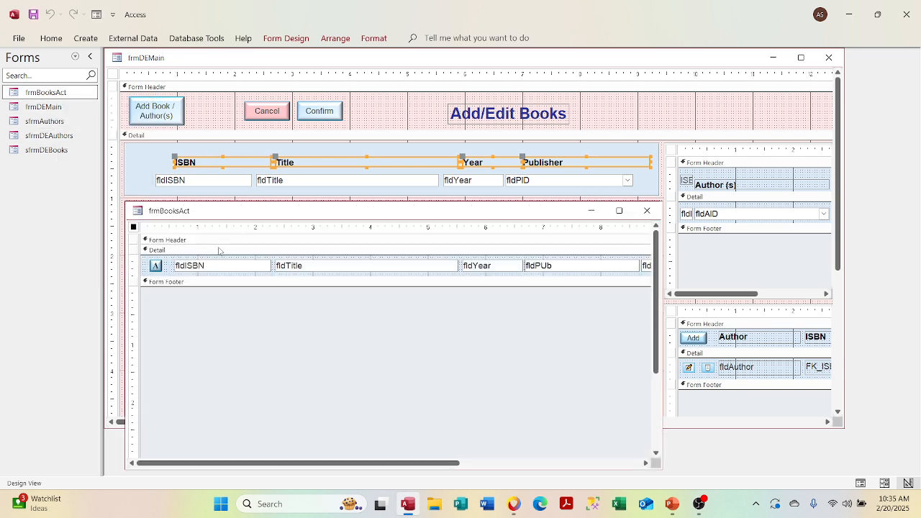
Expand the empty Form Header section of frmBooksAct and paste the four copied heading labels into it
drag(218, 247, 206, 267)
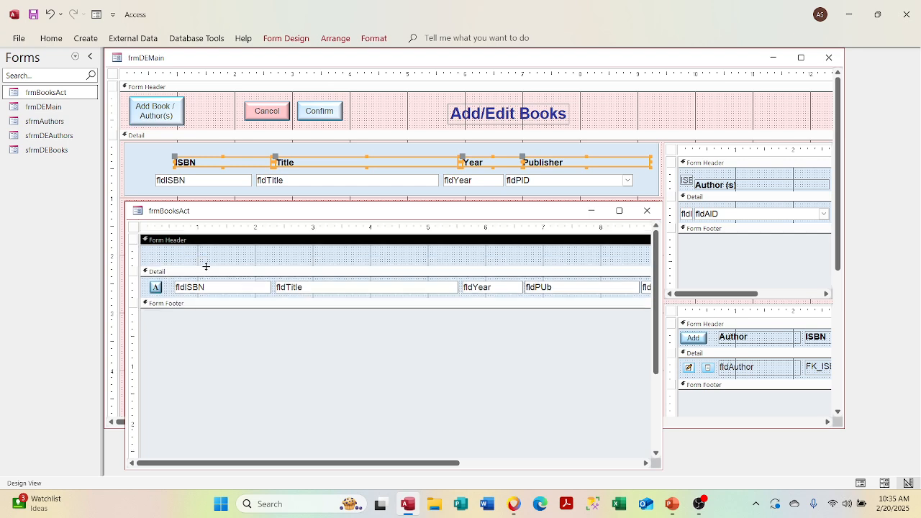
click(210, 248)
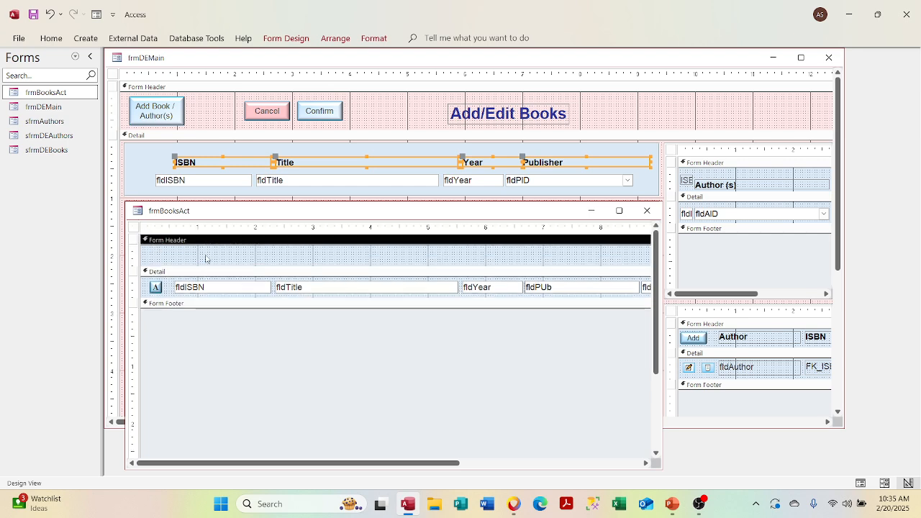
key(ctrl+v)
Shift the pasted heading labels right over the Detail fields and lower them within the Form Header
key(Right)
key(Right)
key(Right)
key(Right)
key(Right)
key(Right)
key(Right)
key(Right)
key(Right)
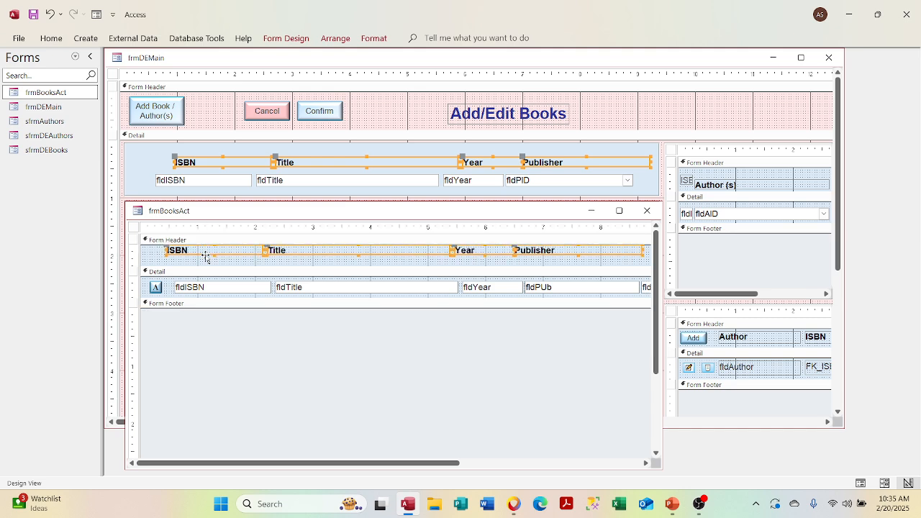
drag(183, 254, 177, 264)
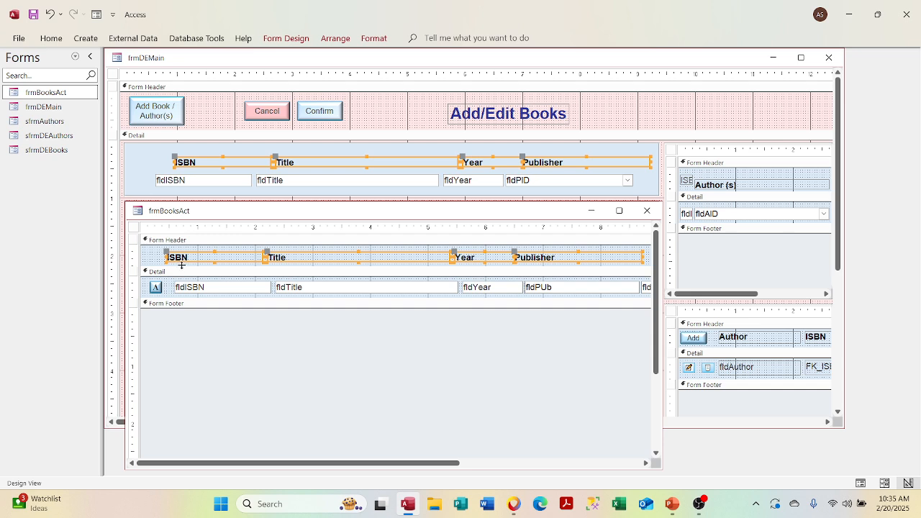
click(202, 241)
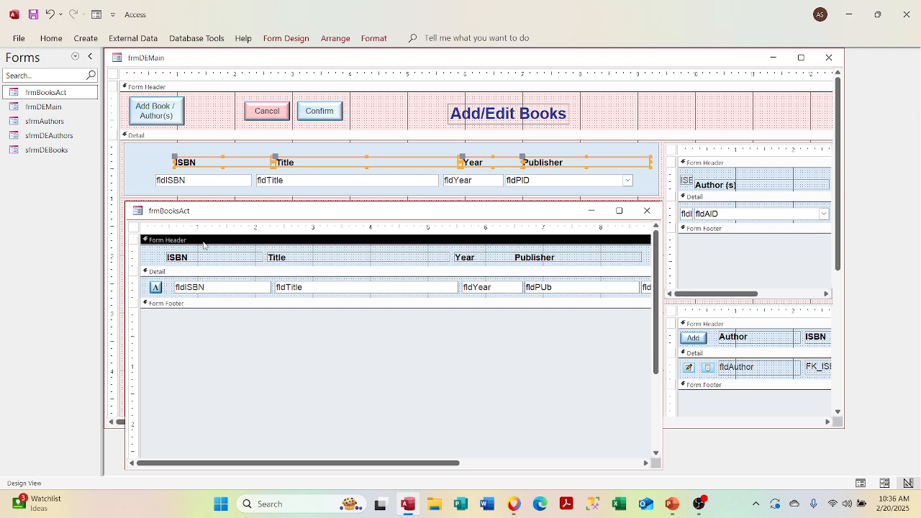
Narrow the Publisher label and align the Publisher and Year labels above fldPUb and fldYear
click(513, 257)
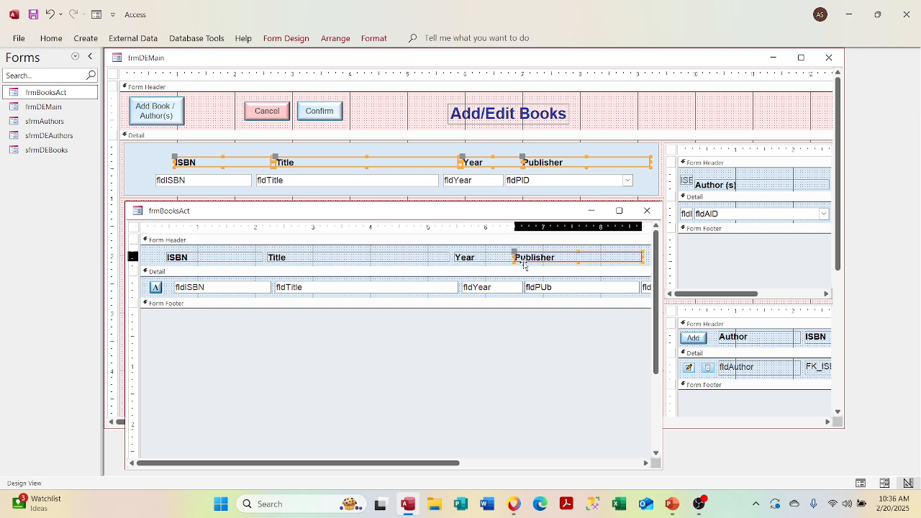
click(526, 256)
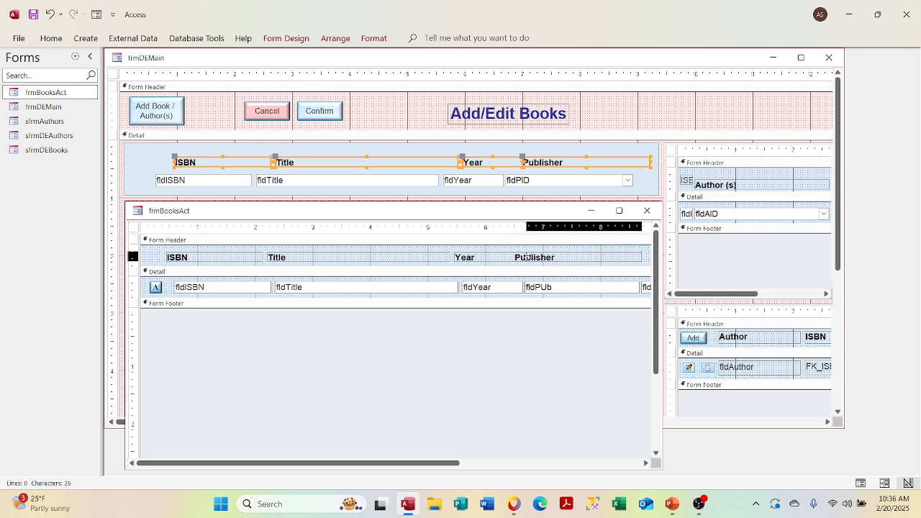
key(Escape)
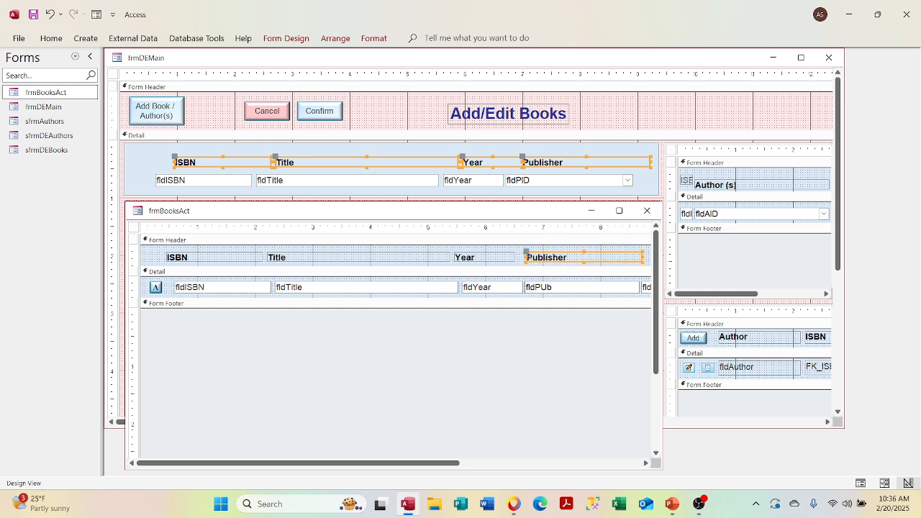
click(493, 255)
key(Right)
key(Right)
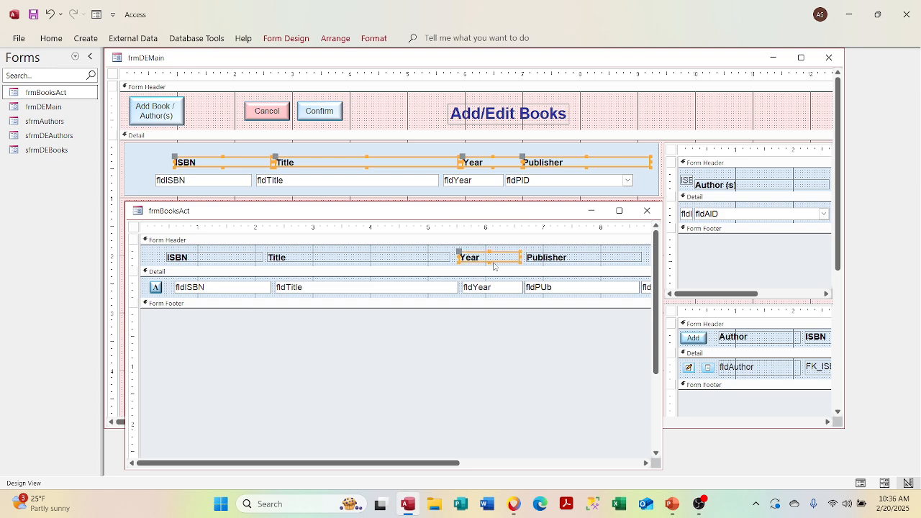
key(Right)
click(548, 257)
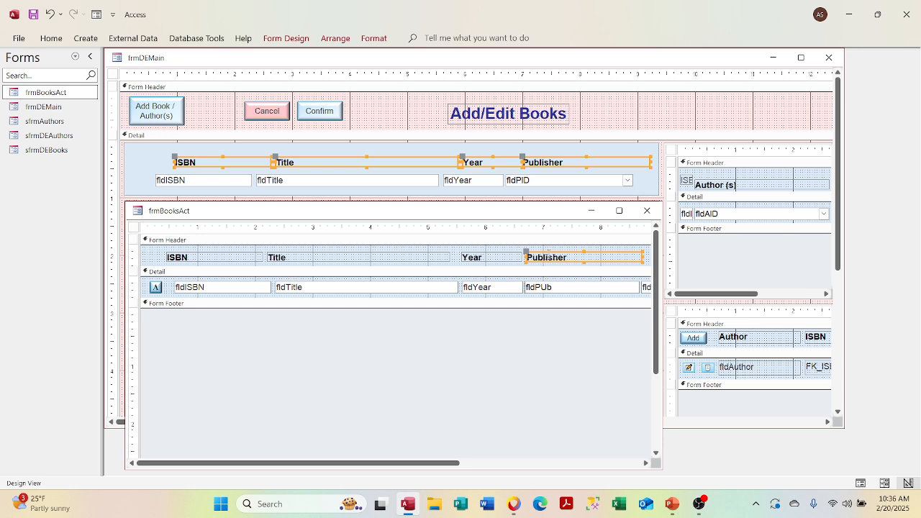
key(Left)
drag(640, 256, 637, 254)
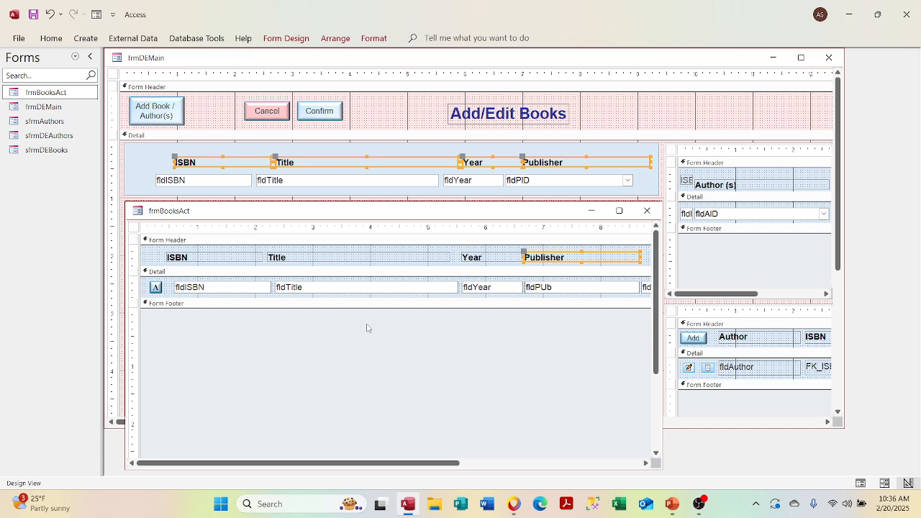
Move the Title and ISBN heading labels so they line up above fldTitle and fldISBN
click(424, 268)
click(422, 258)
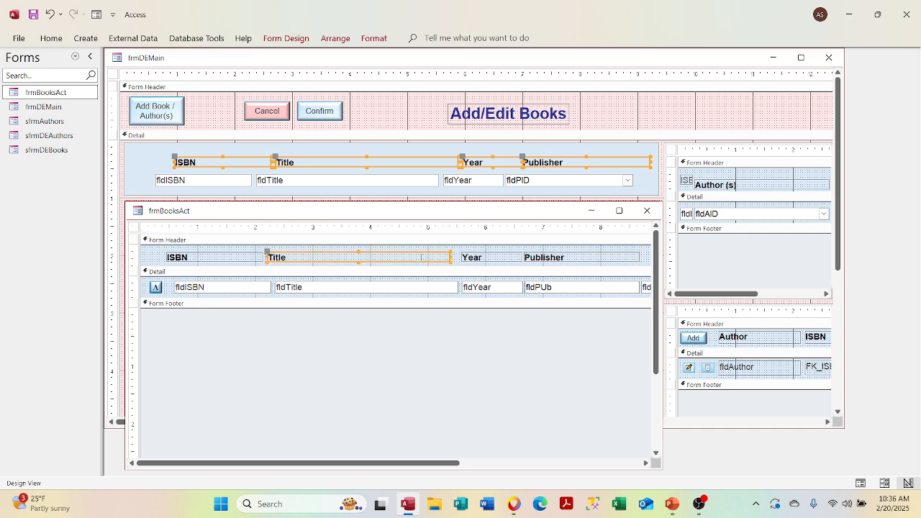
click(422, 258)
click(421, 257)
click(215, 257)
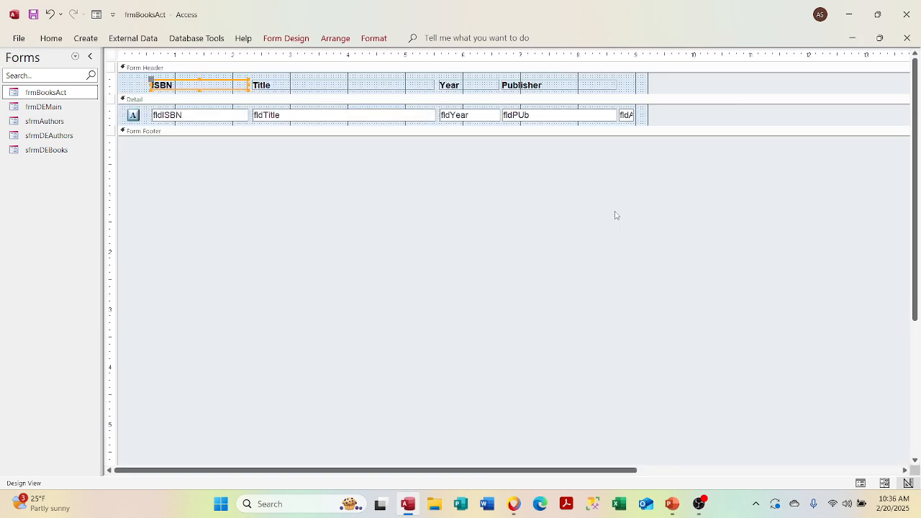
Maximize the frmBooksAct window and trim the right end of the Publisher heading label slightly
click(618, 211)
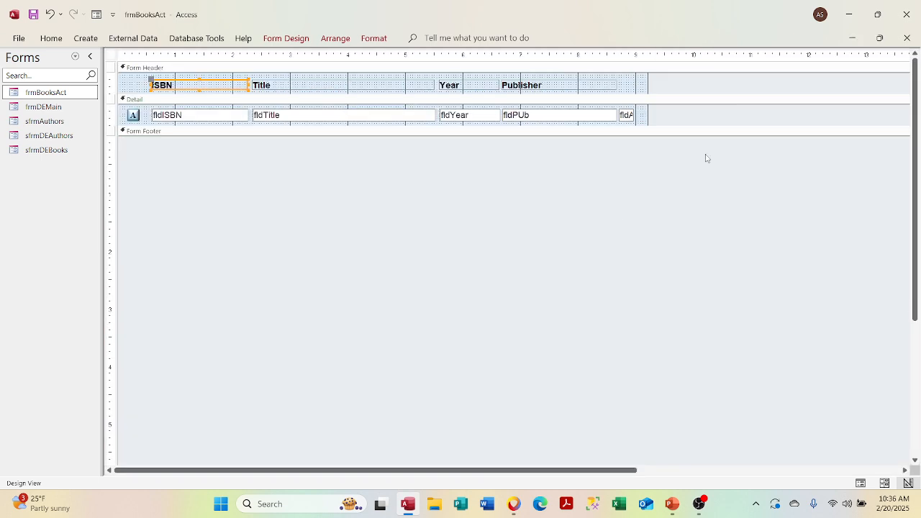
click(613, 85)
drag(617, 84, 615, 84)
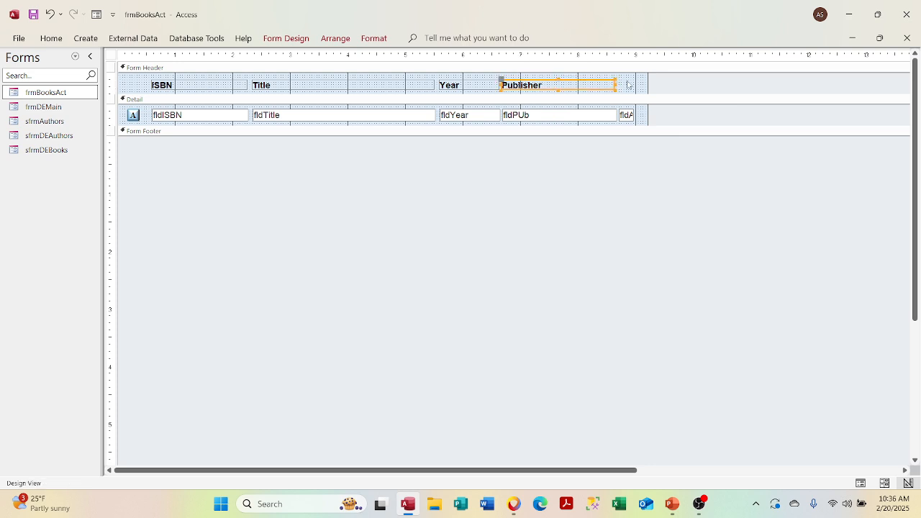
Copy the Year heading label, paste it into the Form Header and move the duplicate near the end of the Publisher label
click(490, 85)
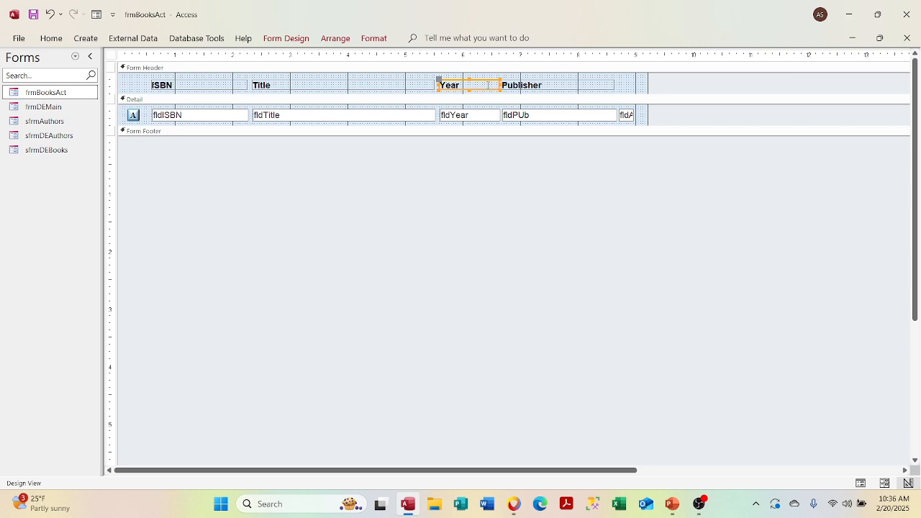
click(488, 85)
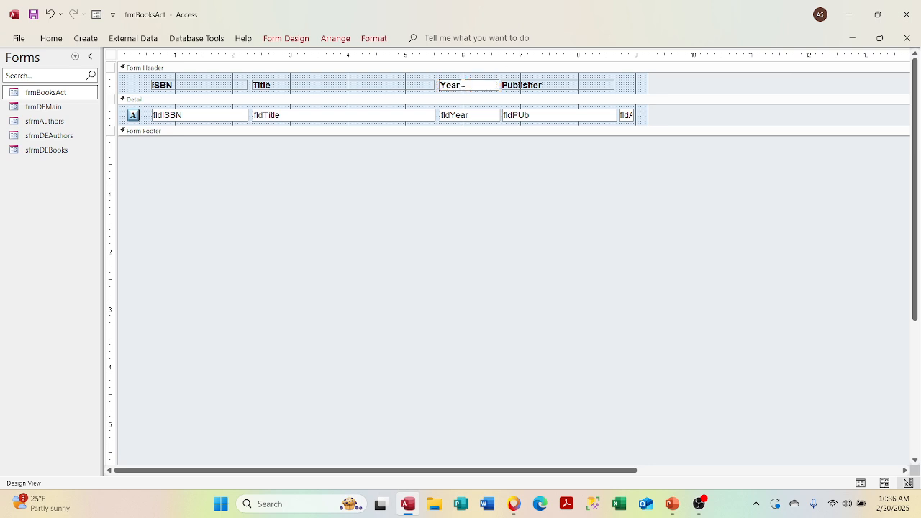
click(625, 82)
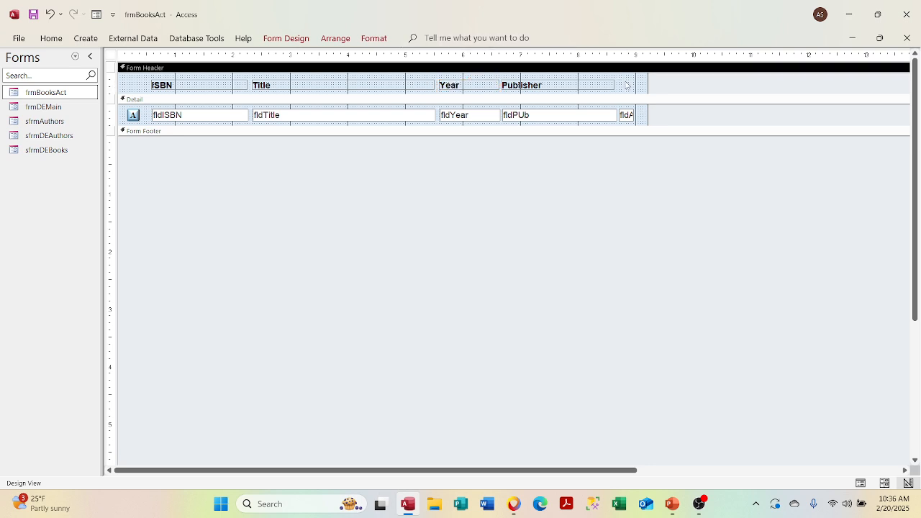
click(451, 85)
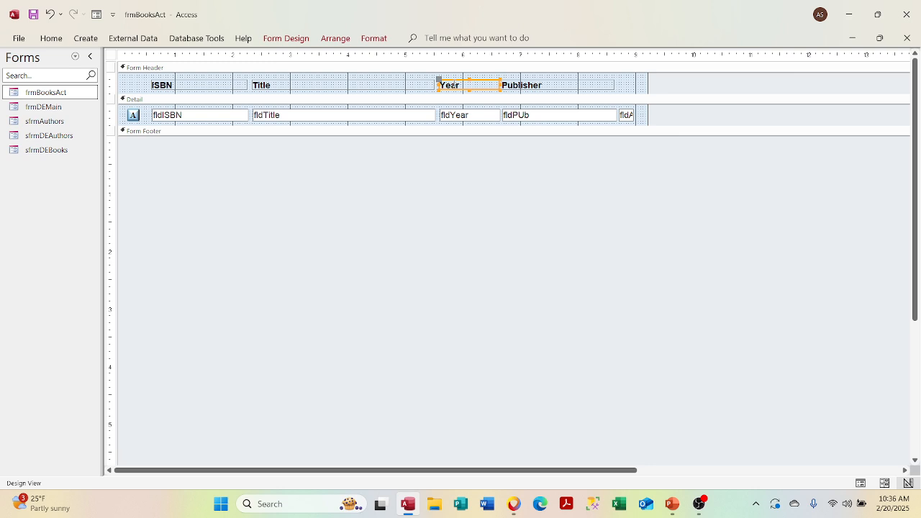
click(635, 75)
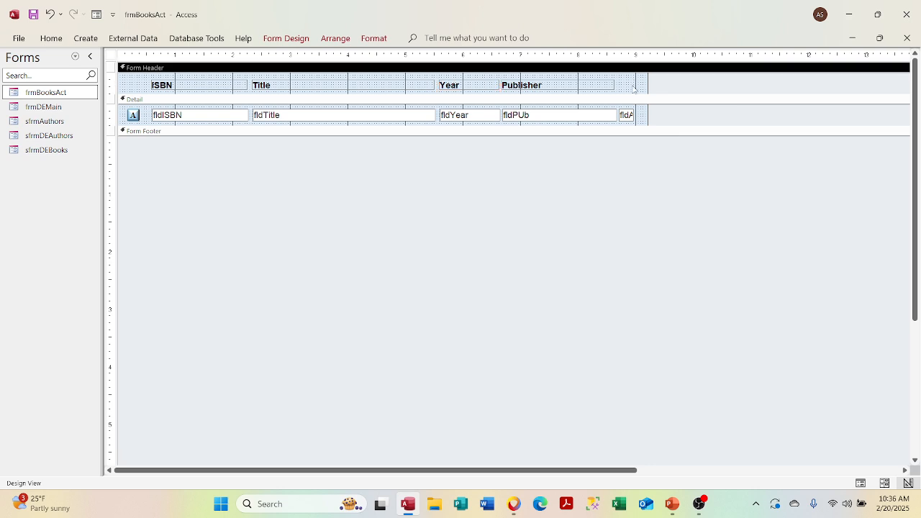
key(ctrl+v)
drag(146, 77, 598, 77)
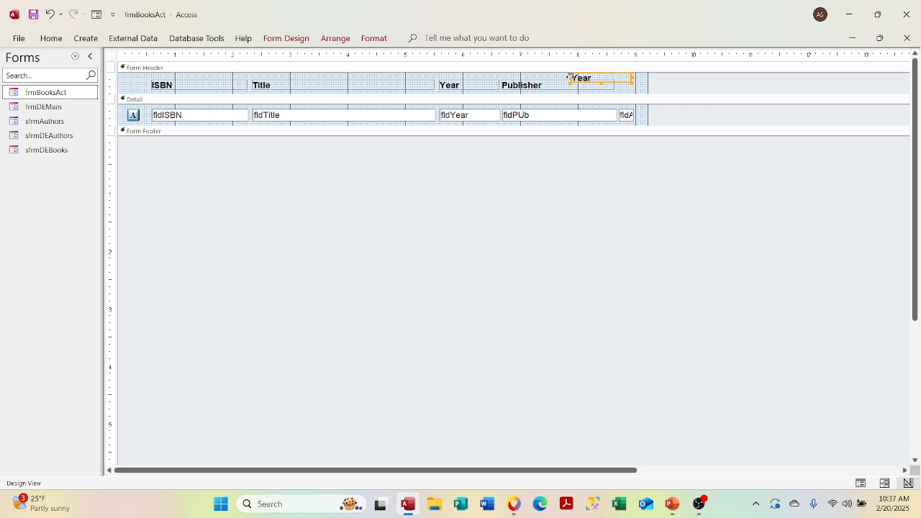
Narrow the duplicate Year label to about 0.25 inch and place it directly after the Publisher label
double_click(606, 77)
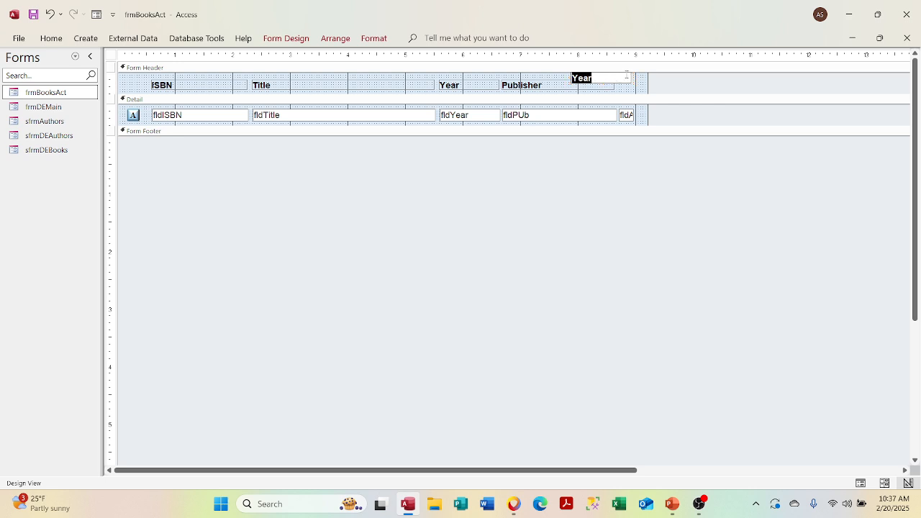
click(636, 83)
click(627, 78)
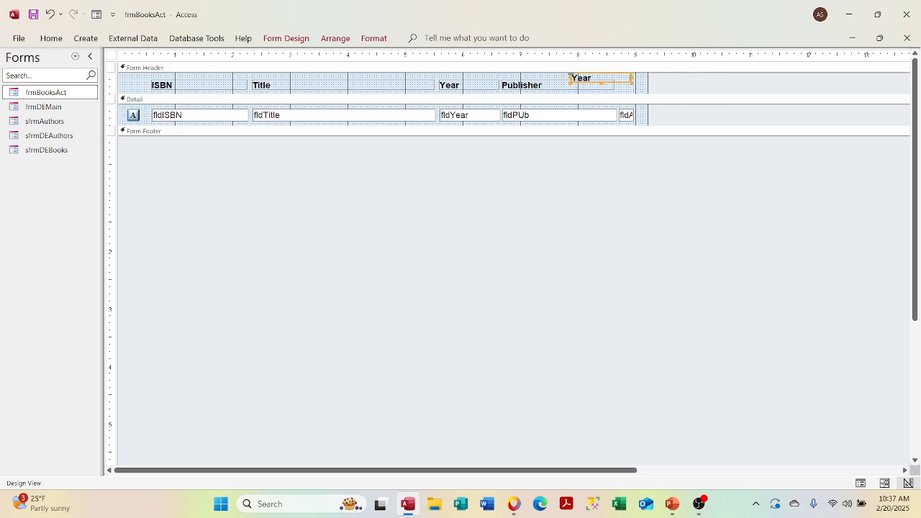
drag(632, 76, 598, 77)
drag(577, 85, 635, 88)
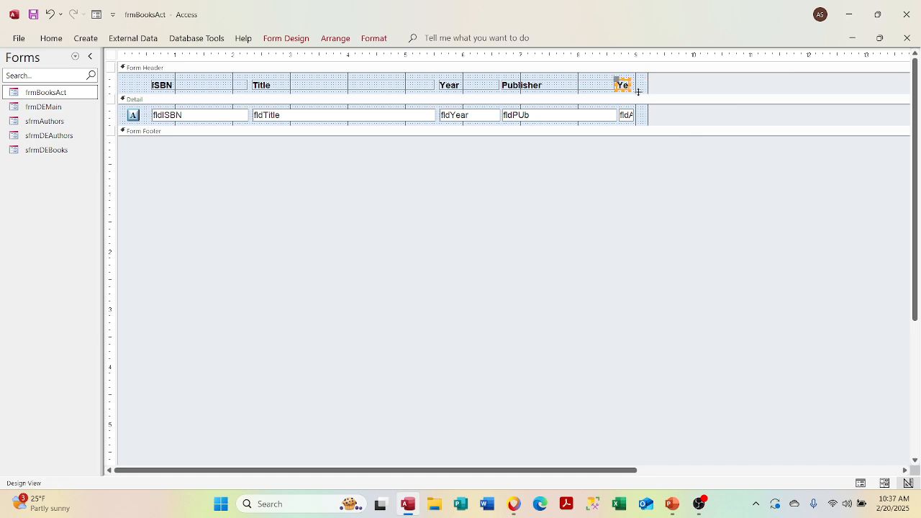
Change the caption of the narrow duplicate heading label to Active
click(597, 78)
click(623, 83)
click(626, 86)
text(Active)
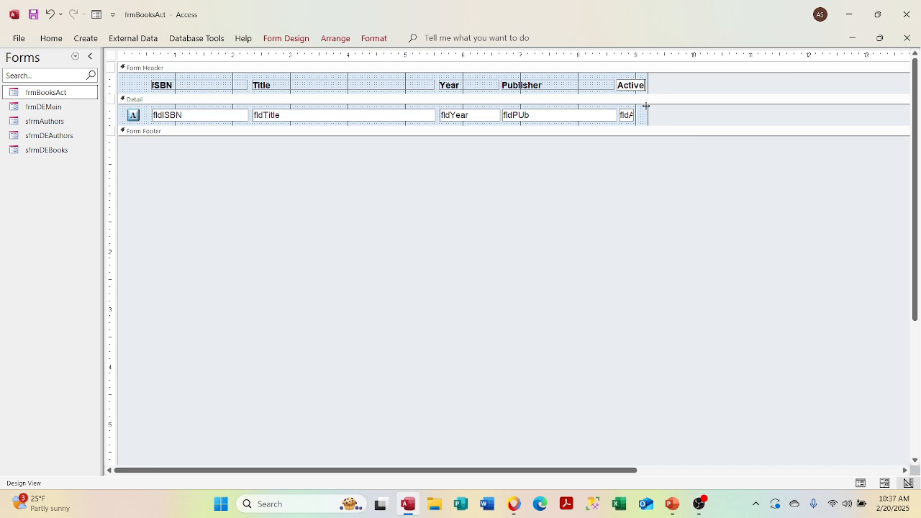
key(Return)
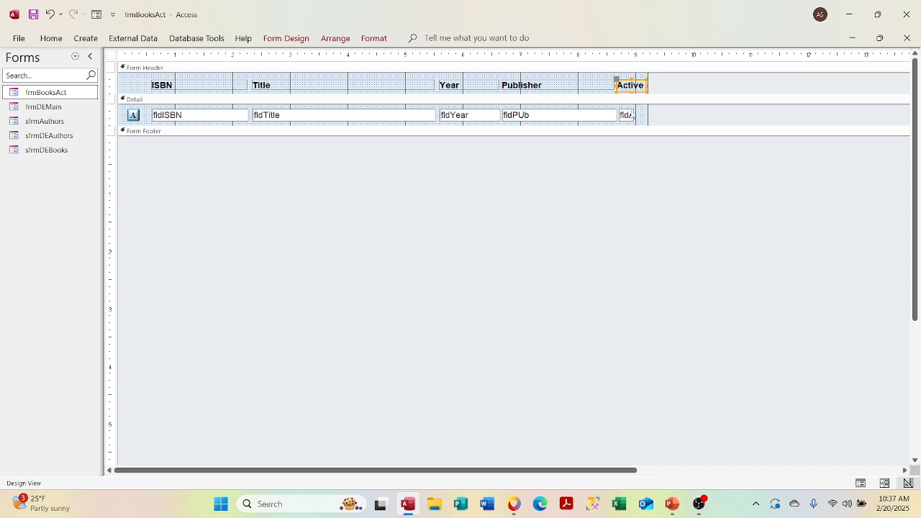
Shift the fldActive text box slightly right to sit centred under the Active heading, and restore the form window size
drag(647, 102, 634, 116)
click(627, 116)
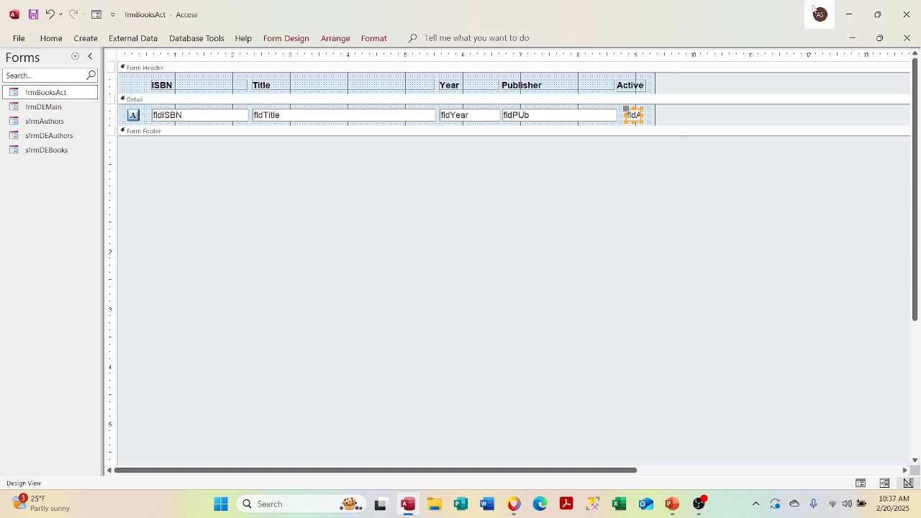
click(878, 37)
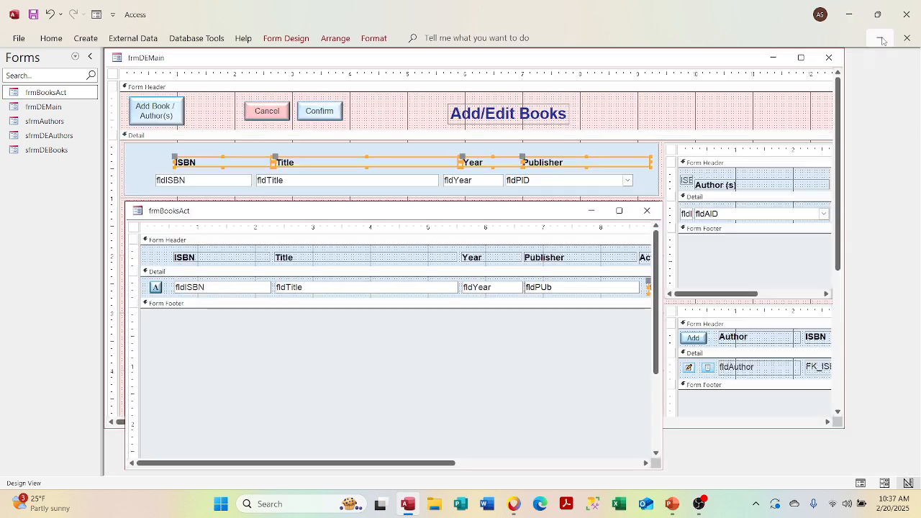
Check the heading alignment of frmBooksAct in Form View, and return to a maximized Design View
right_click(413, 210)
click(430, 268)
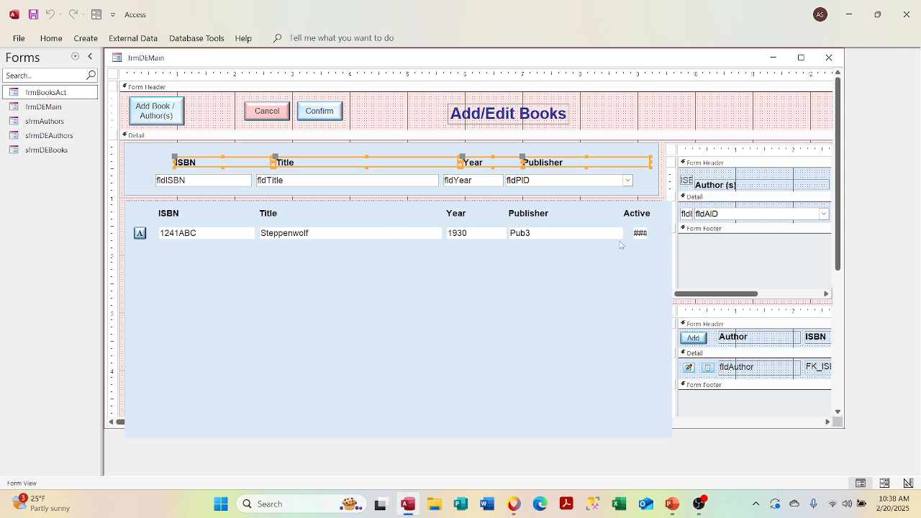
right_click(582, 219)
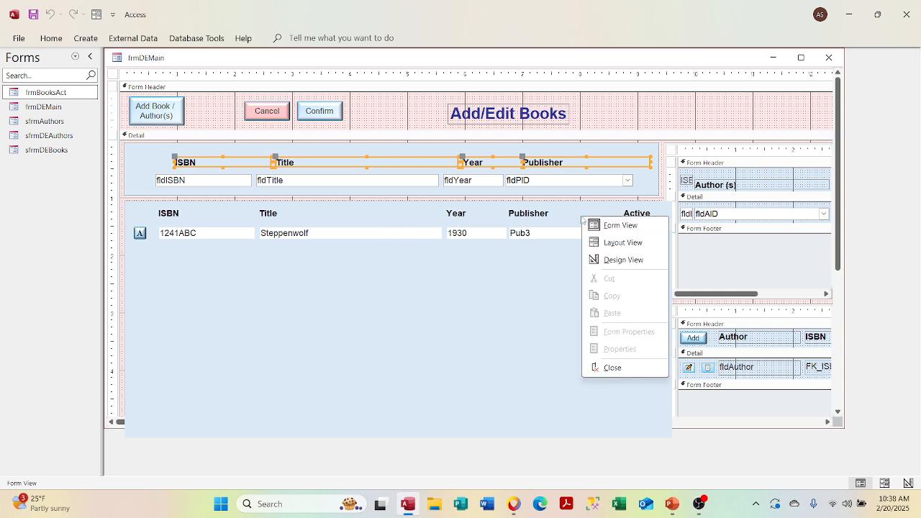
click(620, 259)
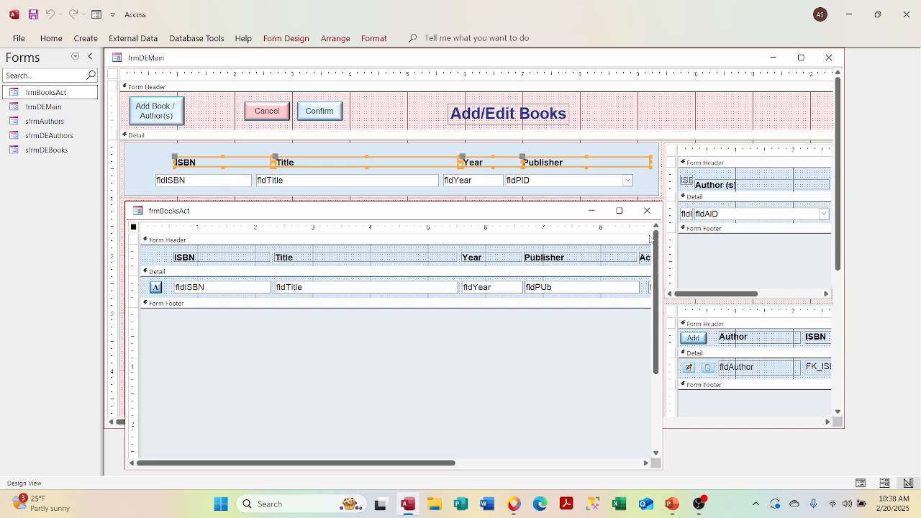
click(618, 211)
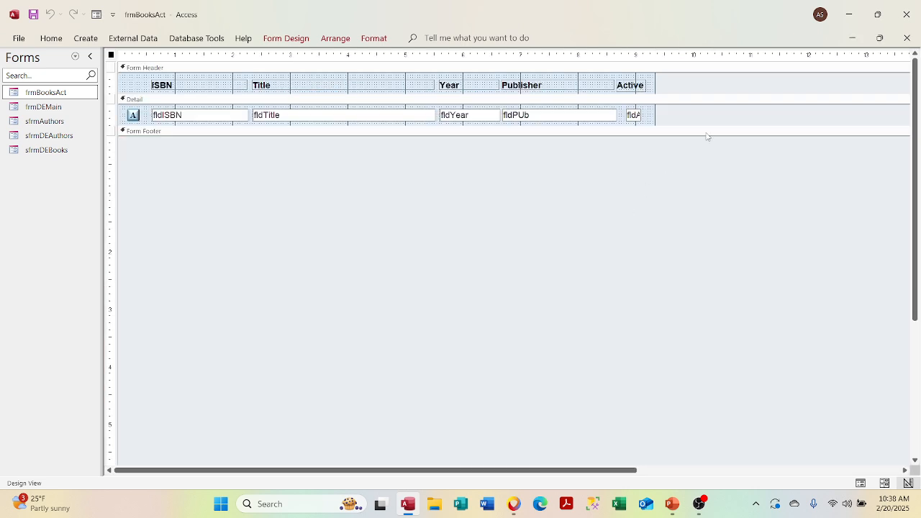
Widen the fldActive text box slightly under the Active heading and check which control types it can be changed to
click(632, 113)
click(626, 114)
drag(623, 116, 618, 115)
click(633, 114)
click(639, 115)
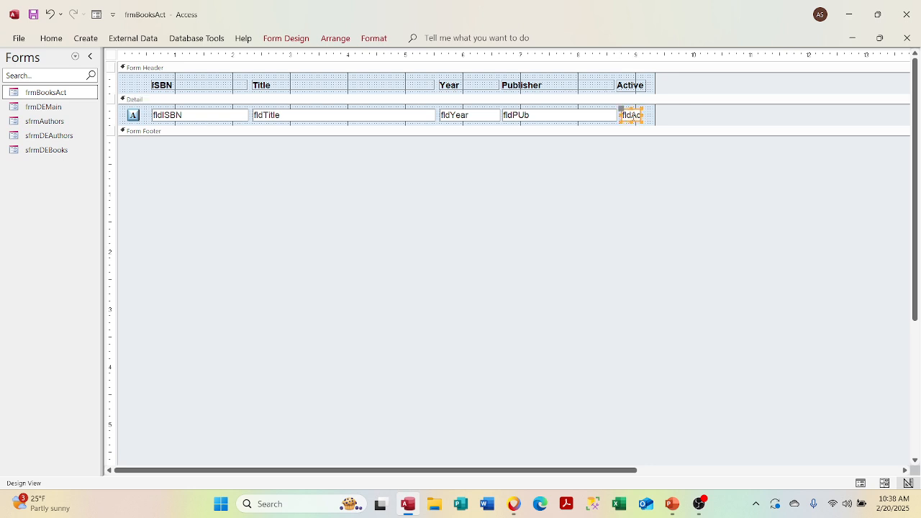
right_click(636, 115)
mouse_move(662, 142)
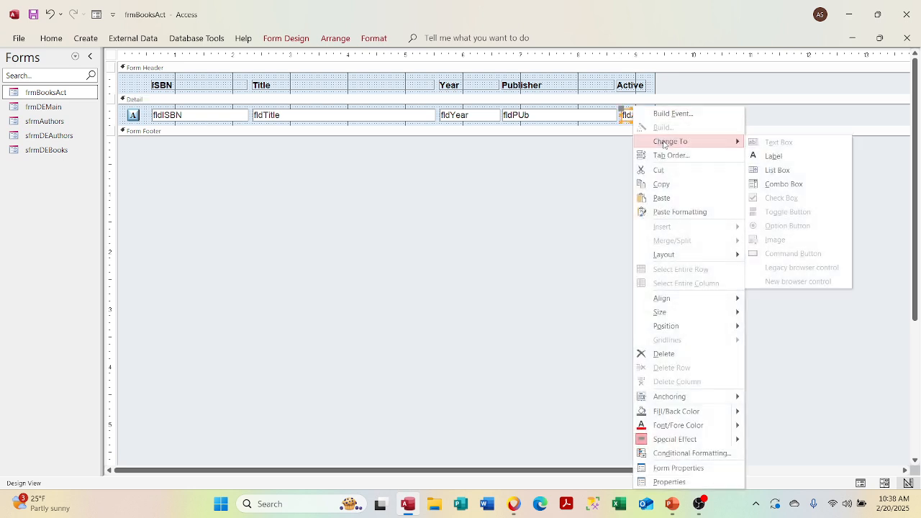
click(682, 85)
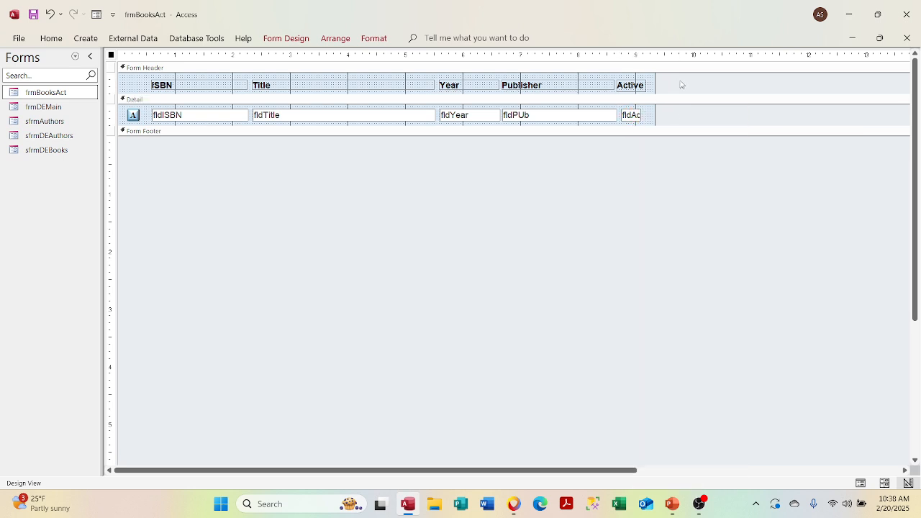
Replace the fldActive text box with a check box under the Active heading and delete the check box's attached label
click(625, 121)
key(Delete)
click(279, 40)
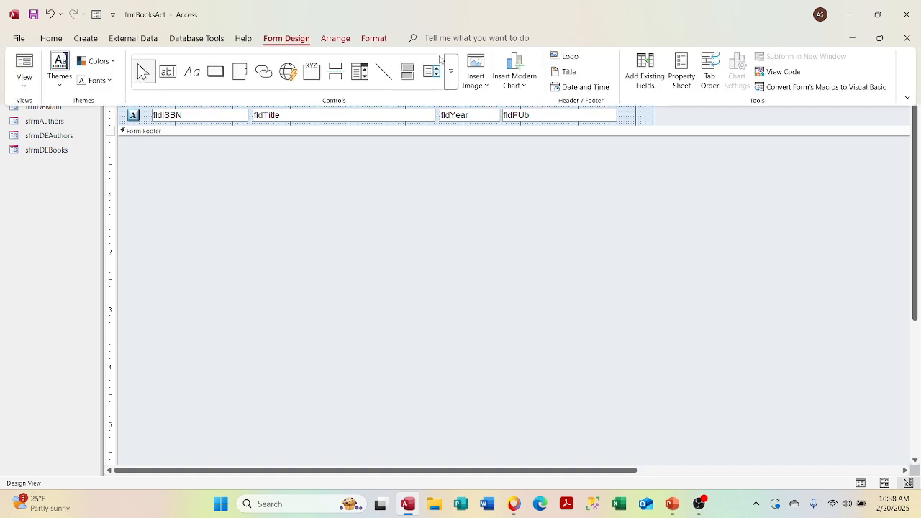
click(452, 84)
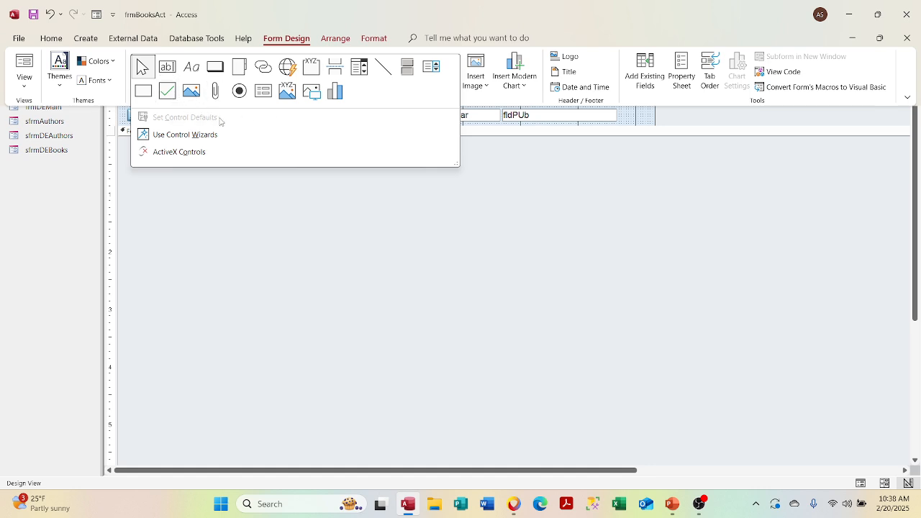
right_click(179, 100)
click(261, 128)
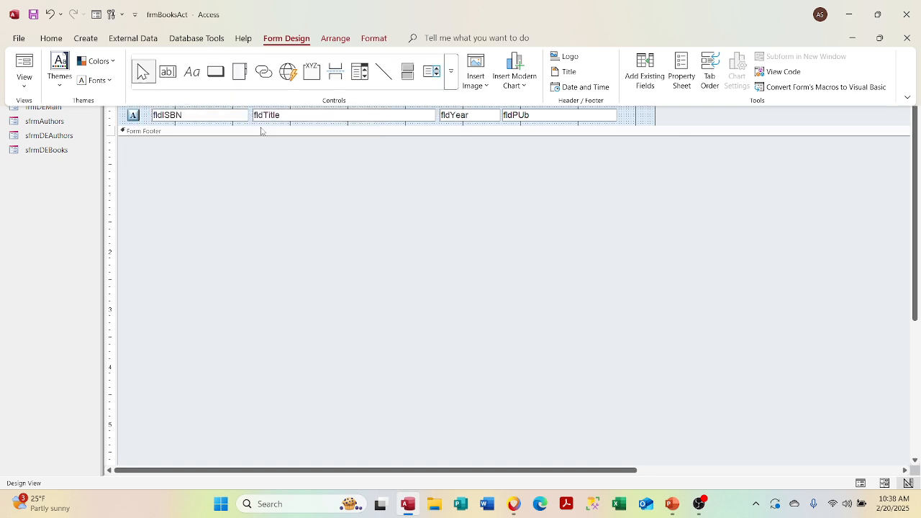
click(451, 70)
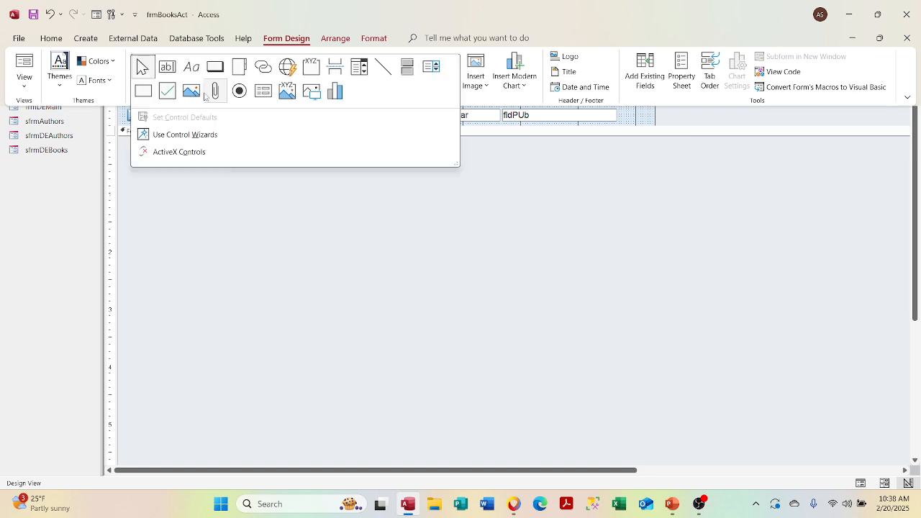
click(167, 103)
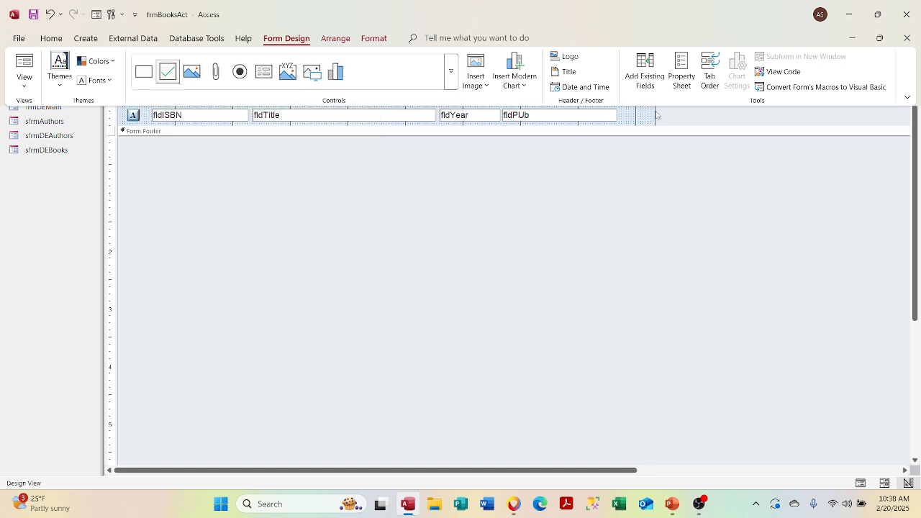
click(627, 118)
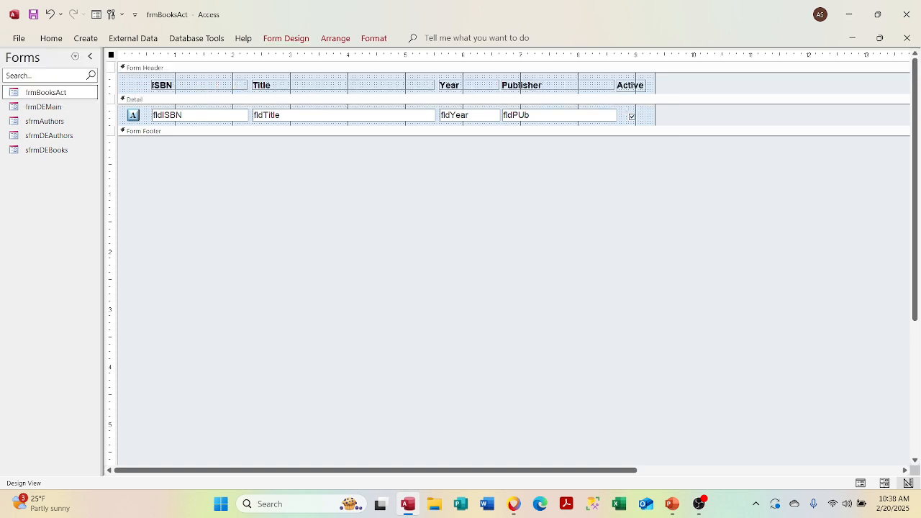
click(625, 113)
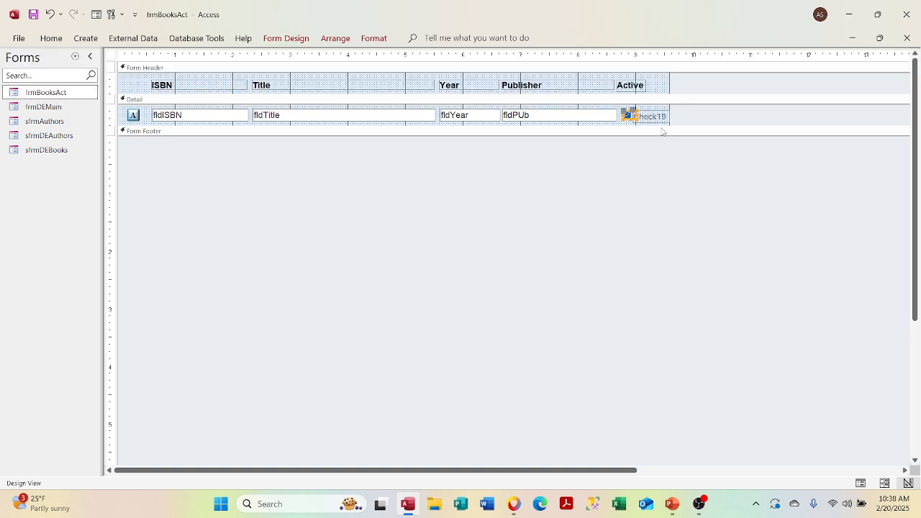
key(Delete)
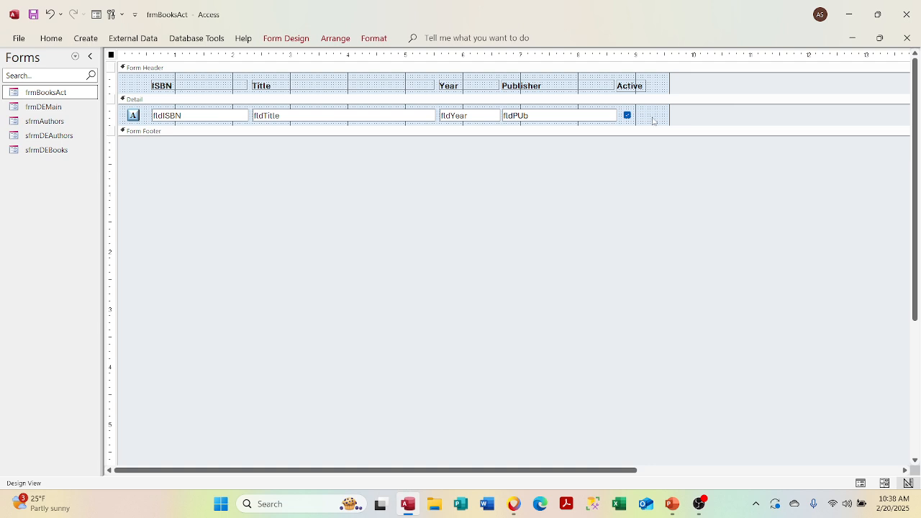
Adjust the height of the check box frame and nudge it slightly down and right within the Detail section
click(626, 115)
click(639, 116)
click(632, 116)
drag(636, 110, 635, 111)
drag(636, 108, 636, 109)
click(647, 116)
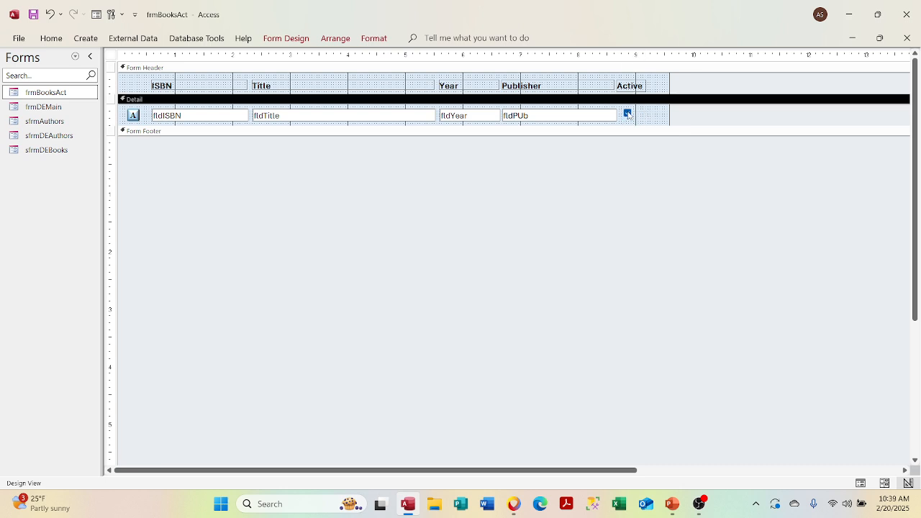
click(628, 113)
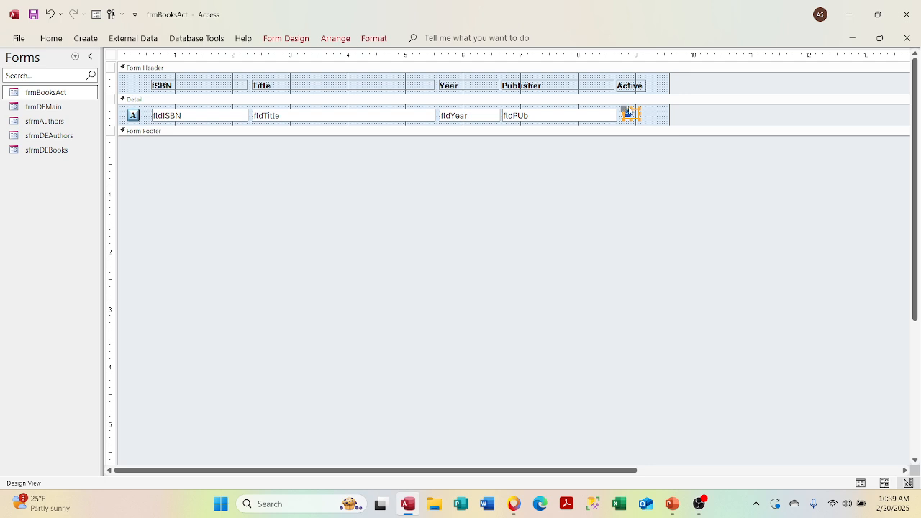
key(shift+Down)
key(shift+Down)
key(shift+Up)
key(shift+Up)
key(shift+Up)
key(Down)
key(Right)
Widen the check box frame slightly and nudge it down and right so it sits centred under the Active heading
click(628, 130)
click(628, 115)
drag(639, 109, 645, 108)
key(Down)
key(Right)
key(Right)
key(Right)
Bind the new check box to fldActive as its control source, and close its properties
right_click(636, 110)
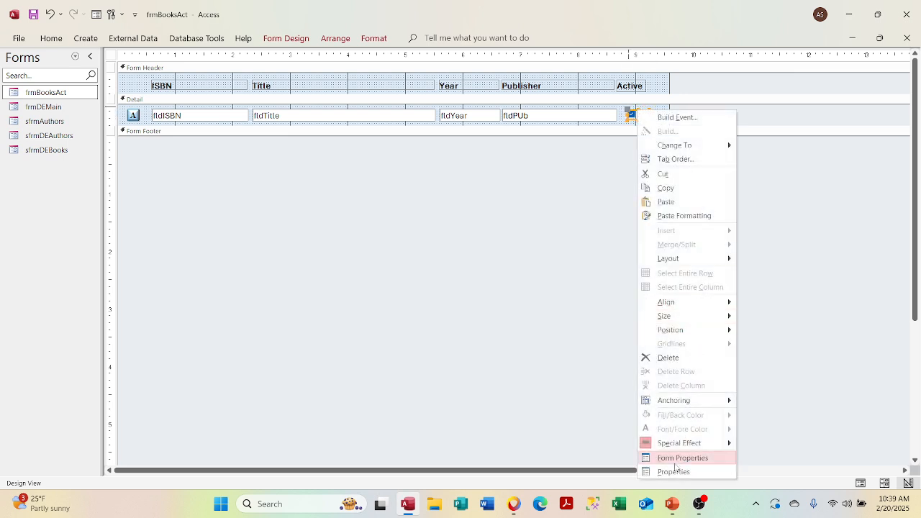
click(674, 471)
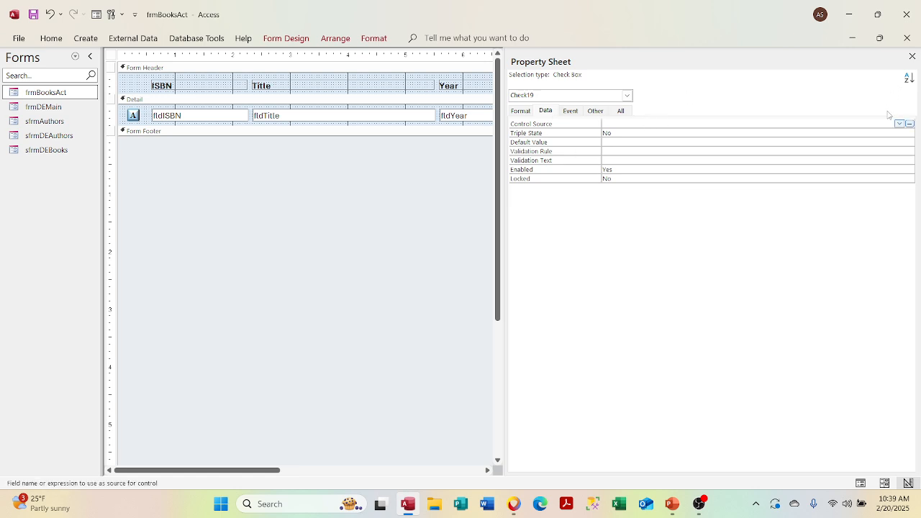
click(899, 124)
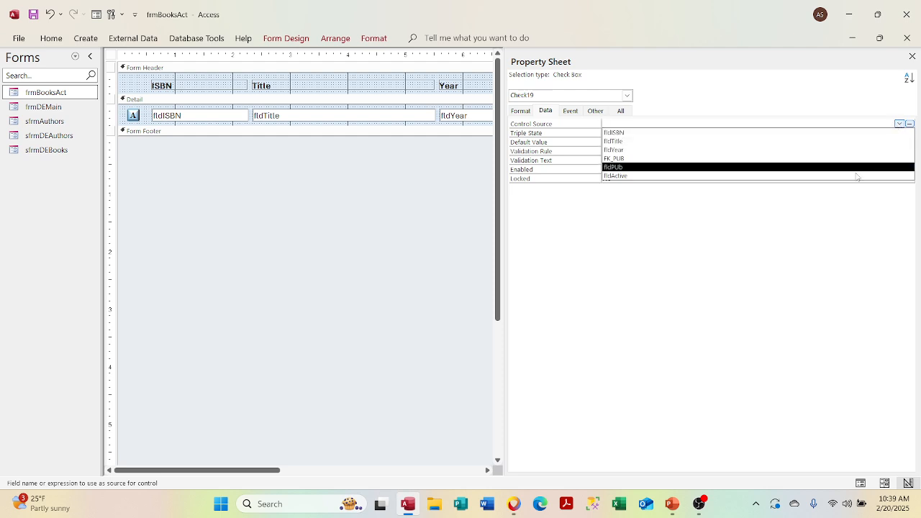
click(853, 176)
click(774, 149)
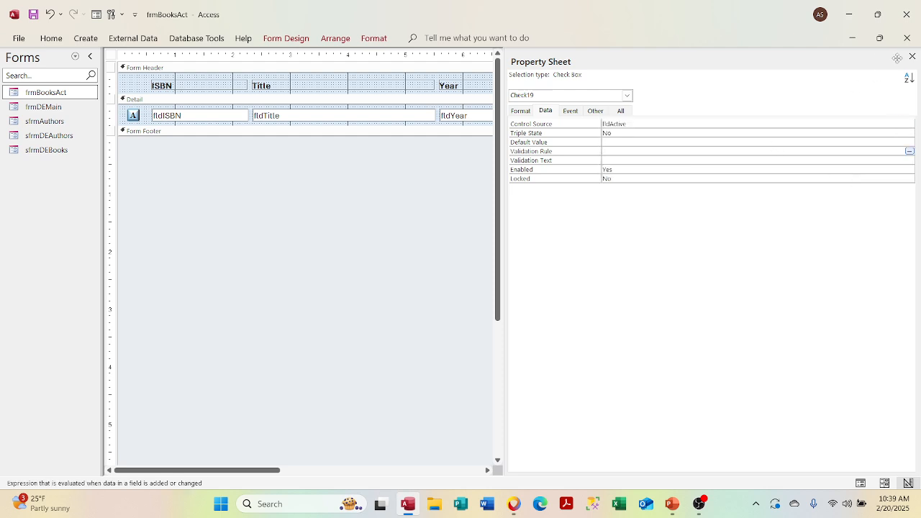
click(912, 56)
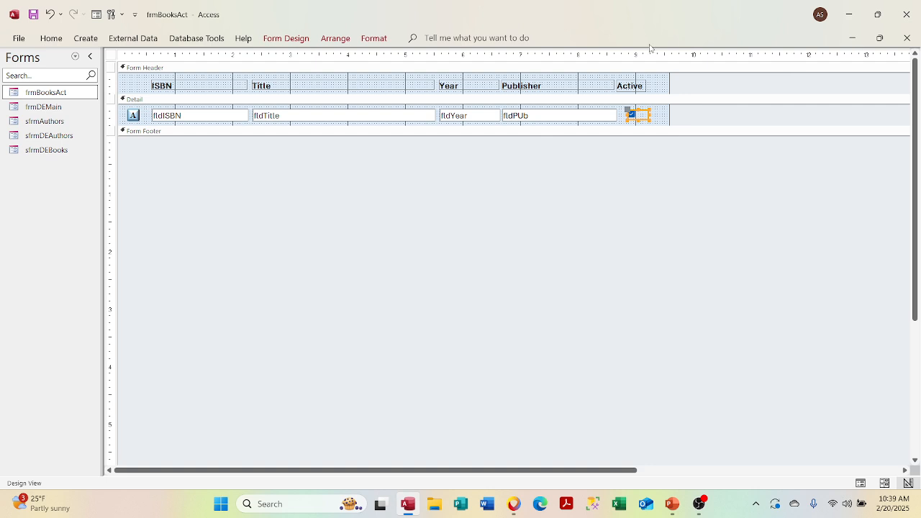
Restore the form window size, check the Active check box in Form View, and return to Design View
click(879, 38)
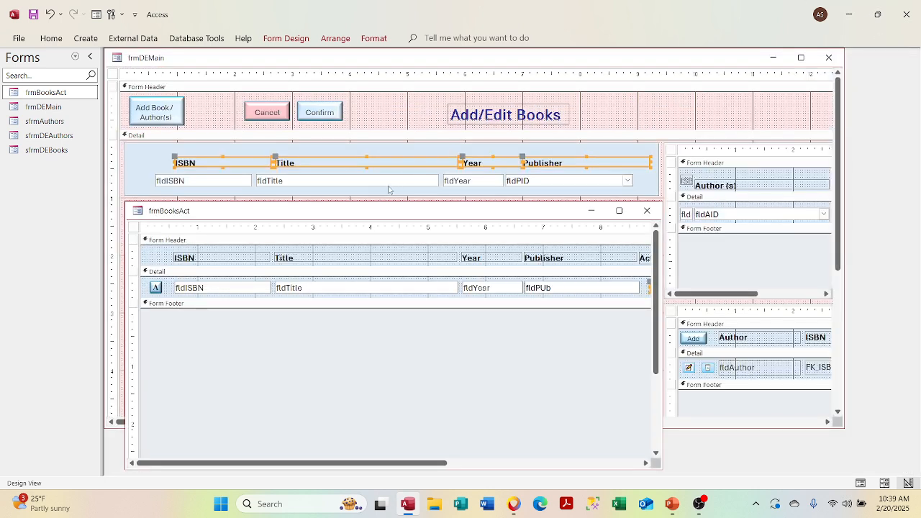
right_click(360, 213)
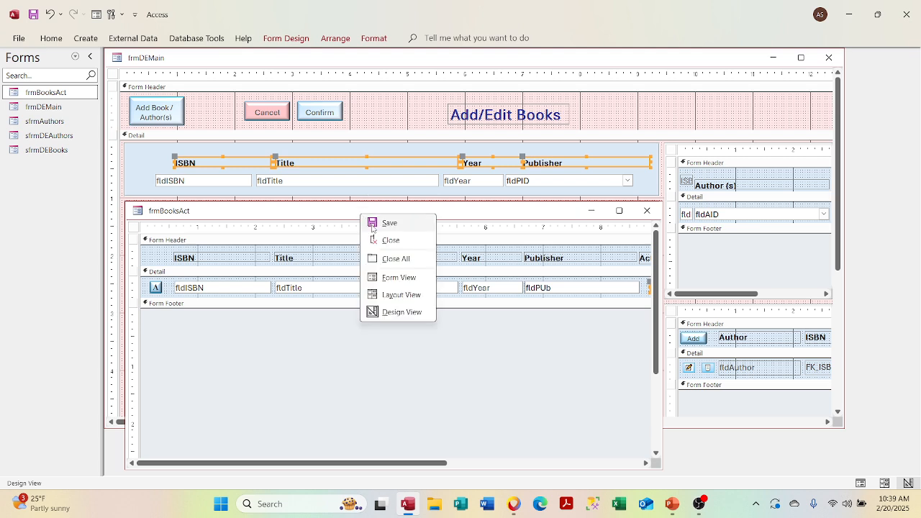
click(381, 278)
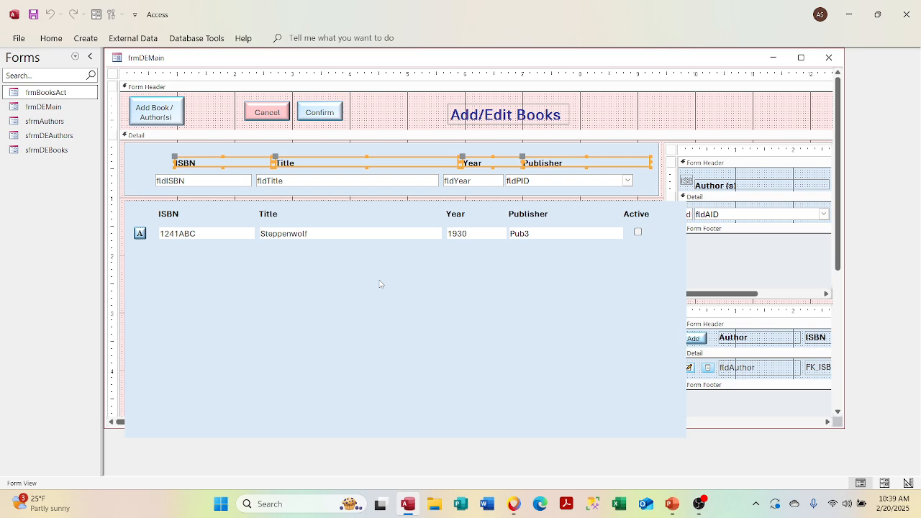
right_click(573, 212)
click(586, 253)
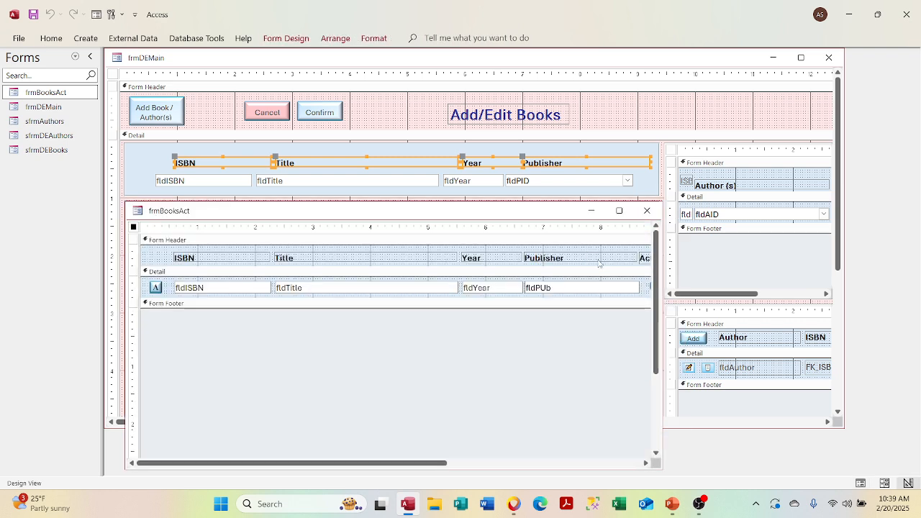
Set the Locked property of the Active check box to Yes, and close its properties
click(517, 463)
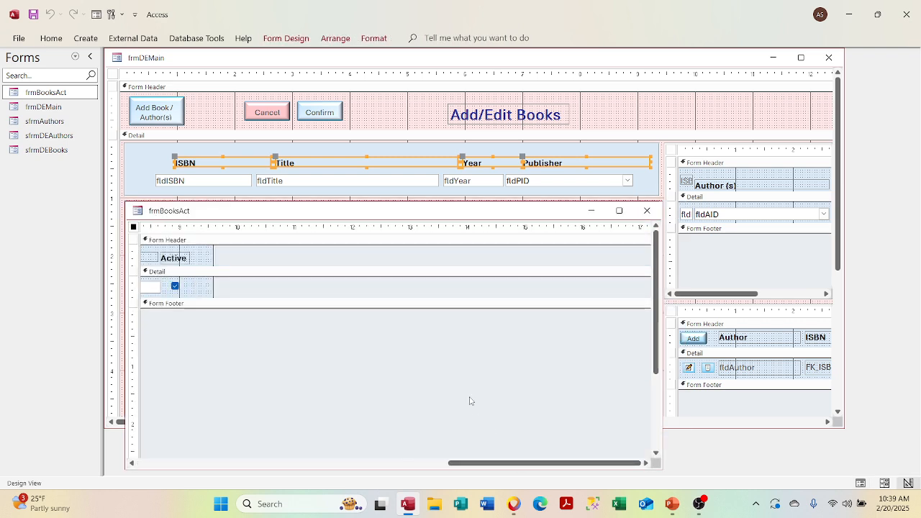
drag(494, 462, 484, 462)
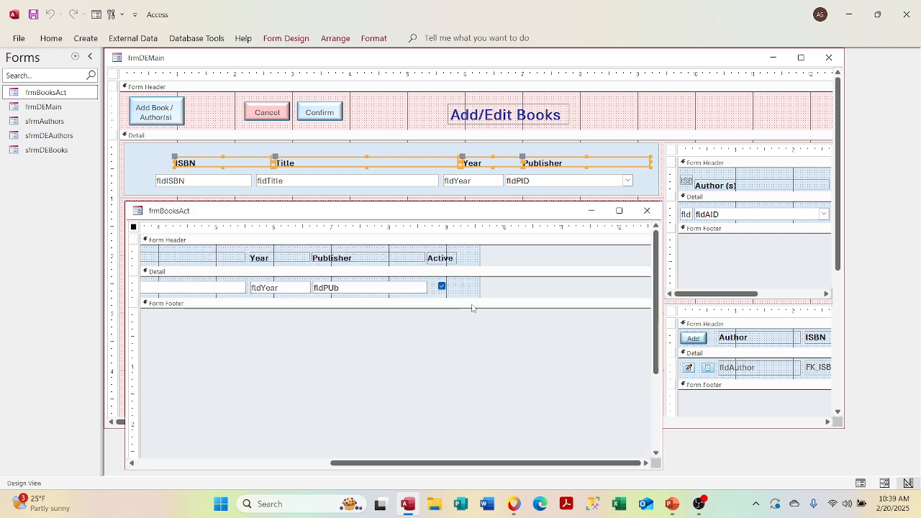
click(442, 286)
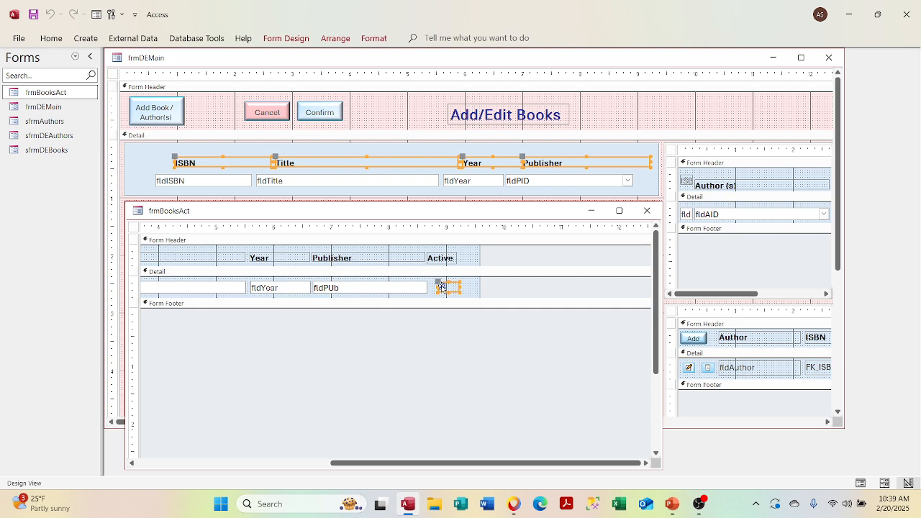
right_click(442, 287)
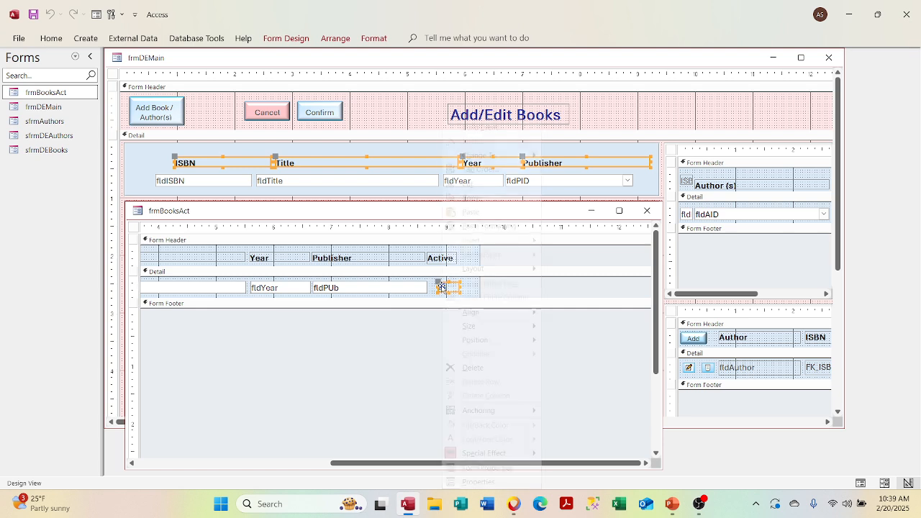
click(468, 482)
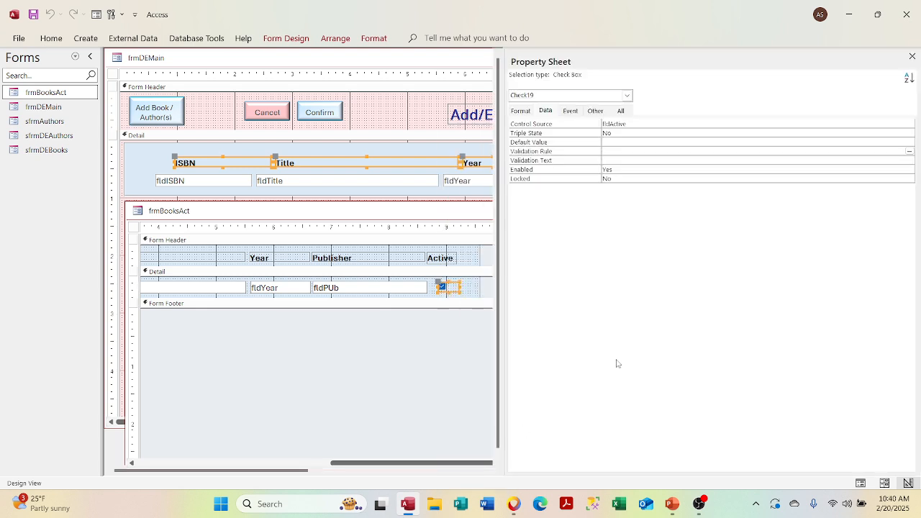
click(772, 180)
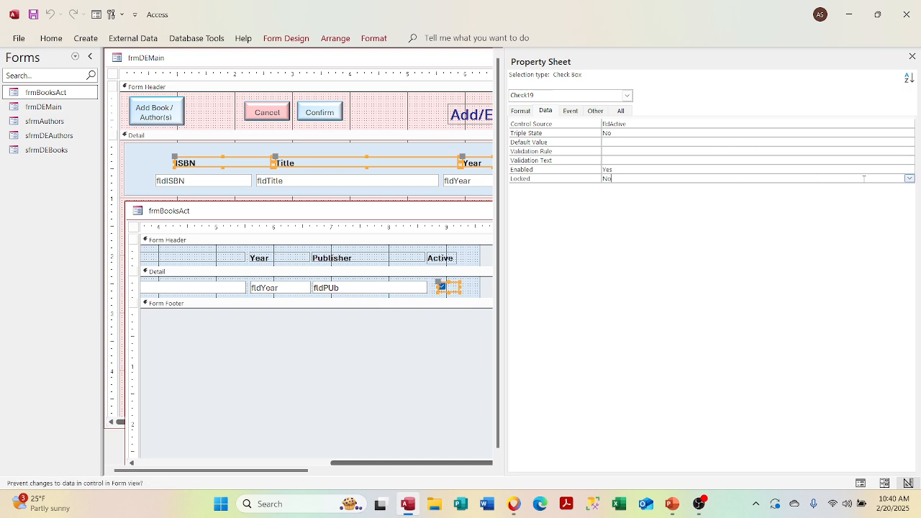
click(909, 180)
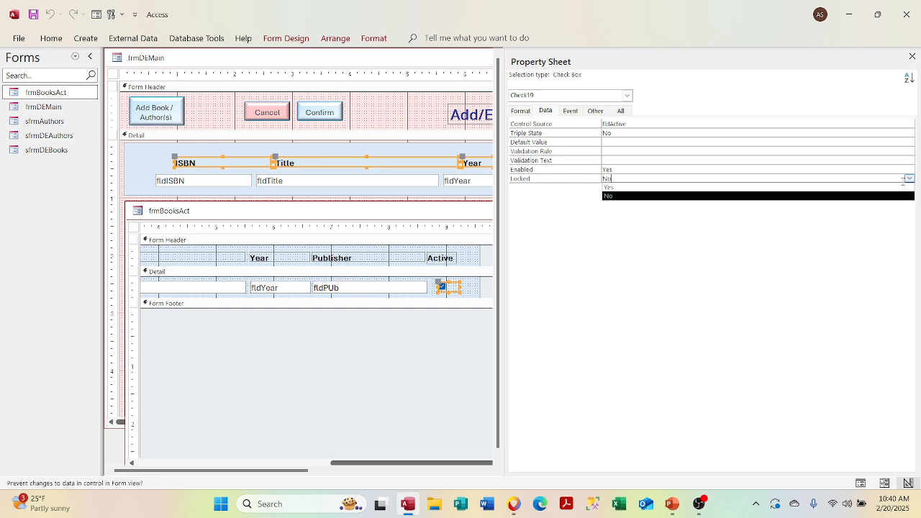
click(908, 187)
click(859, 151)
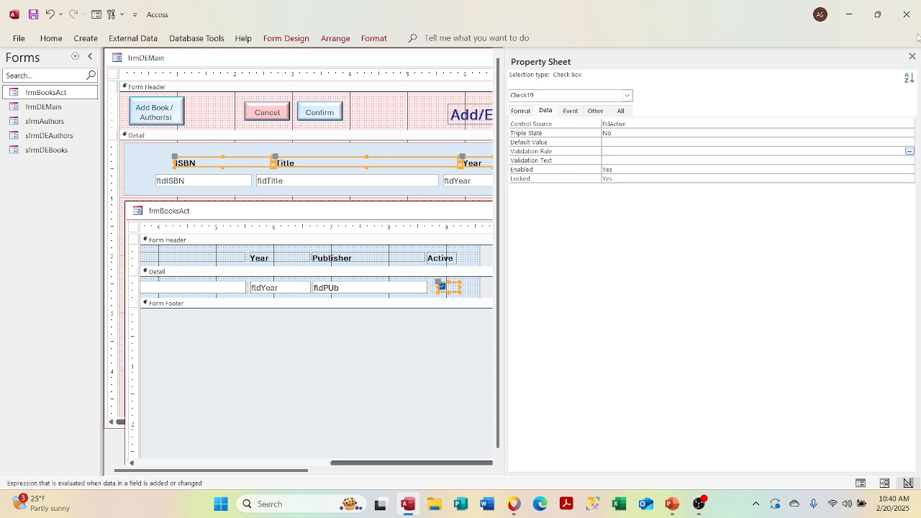
click(912, 56)
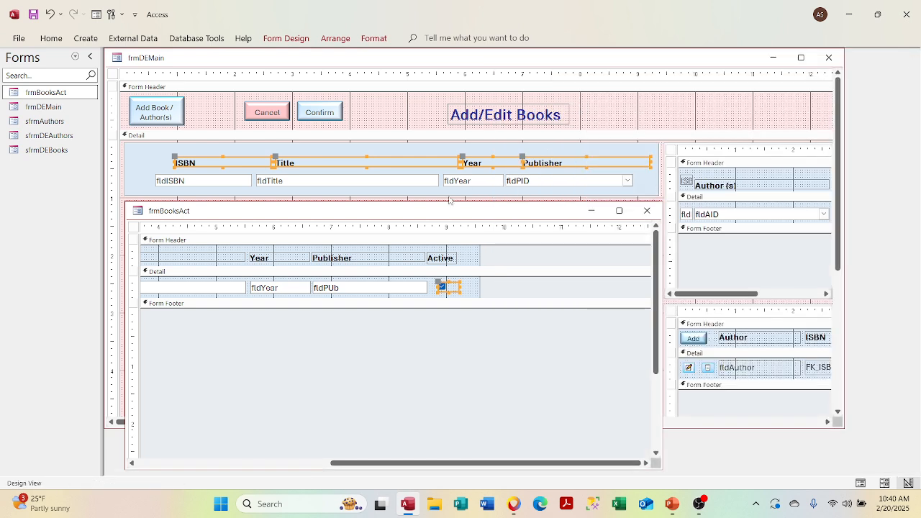
Check the finished frmBooksAct in Form View, and close the form
right_click(440, 209)
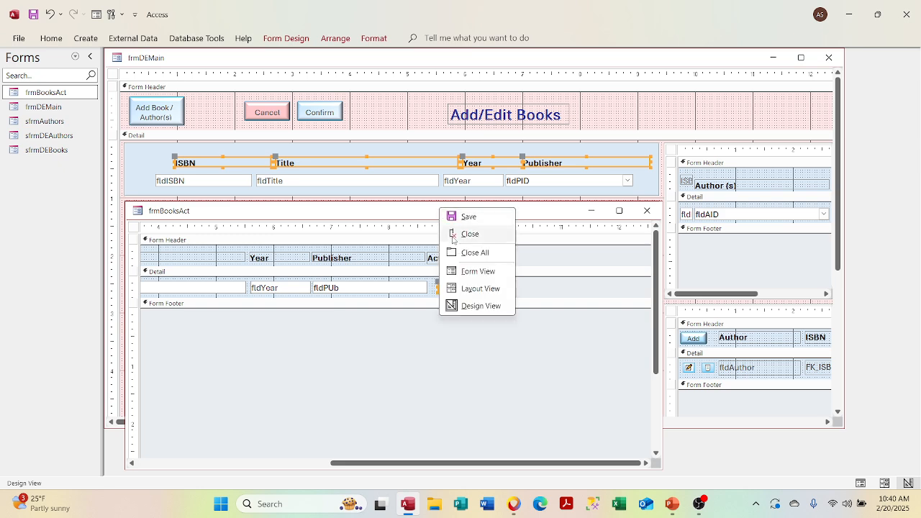
click(475, 270)
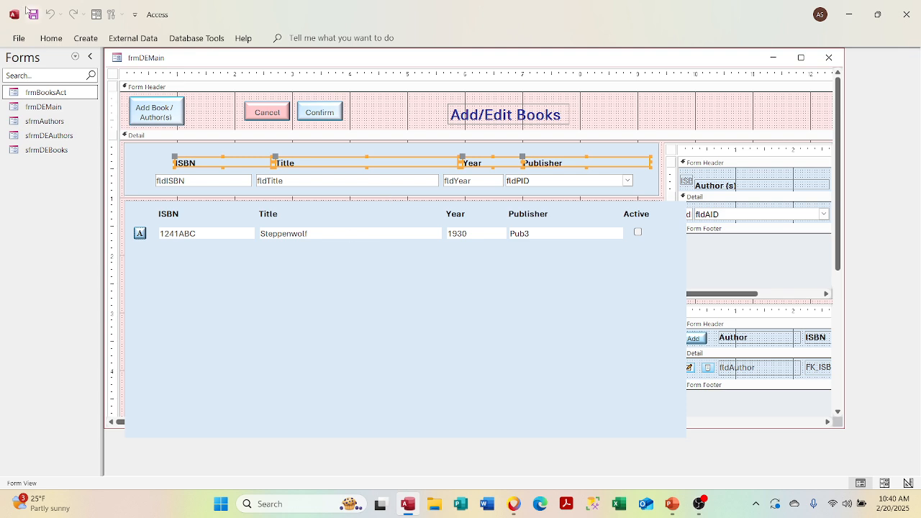
right_click(205, 231)
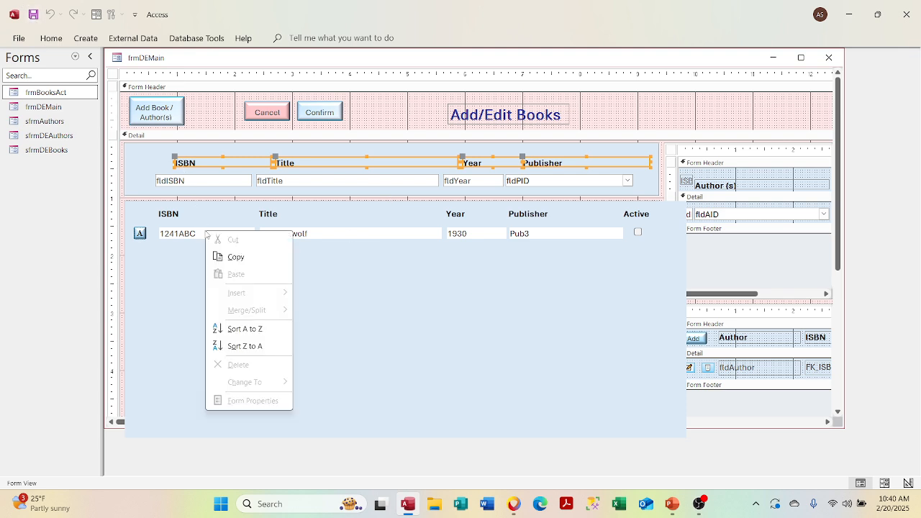
right_click(352, 219)
click(392, 366)
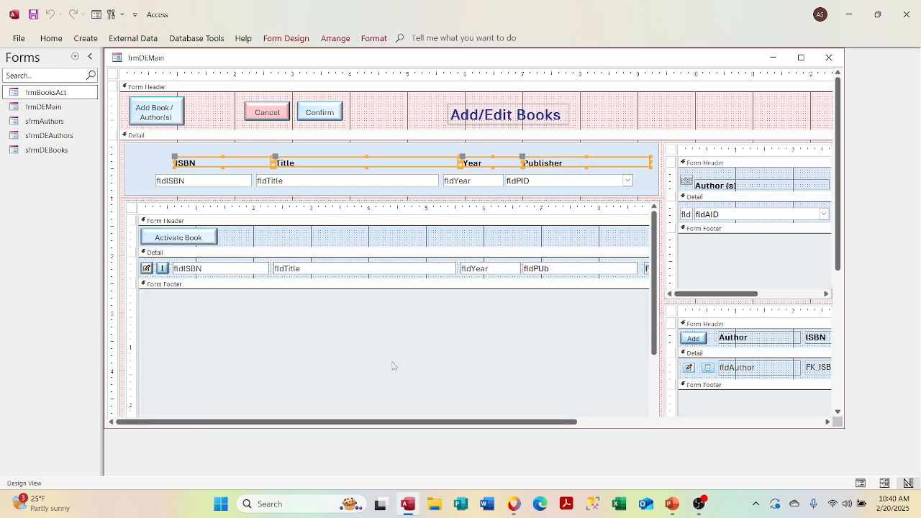
Create an On Click event procedure for the Activate Book button in the books subform using Code Builder
right_click(711, 63)
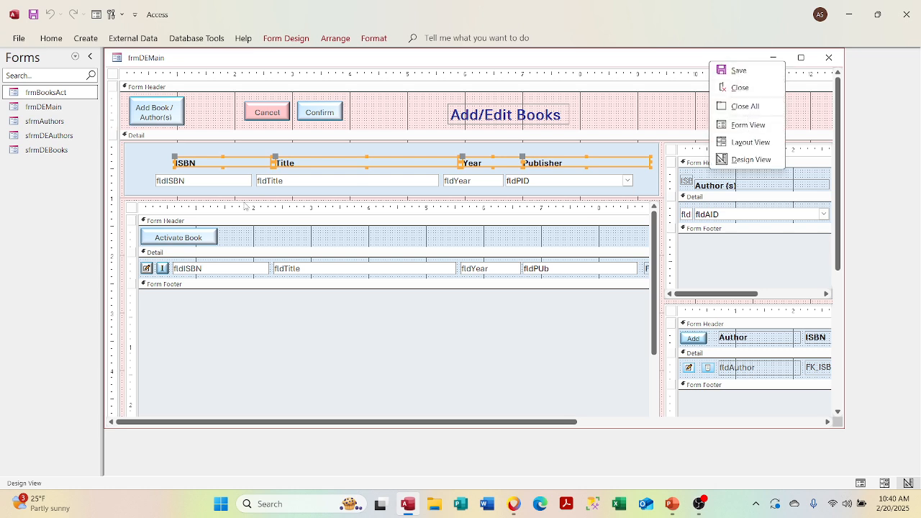
click(193, 241)
click(191, 239)
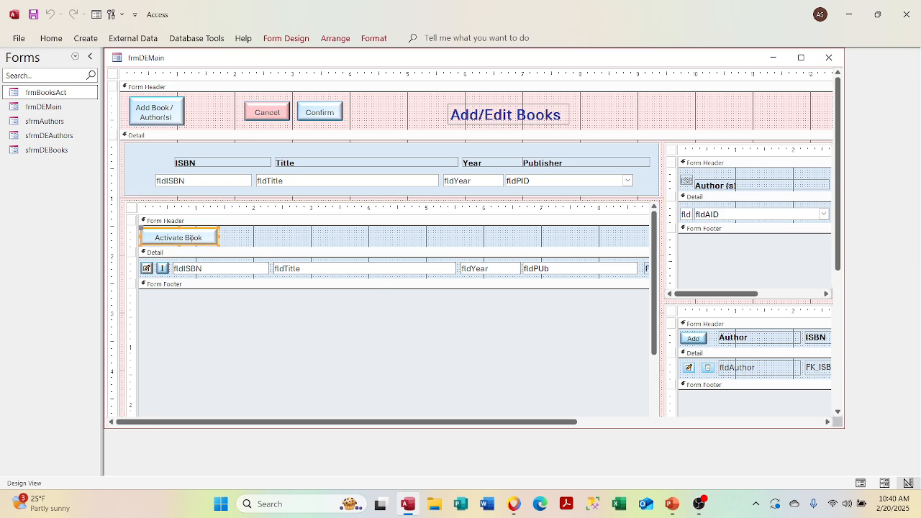
right_click(179, 238)
click(234, 482)
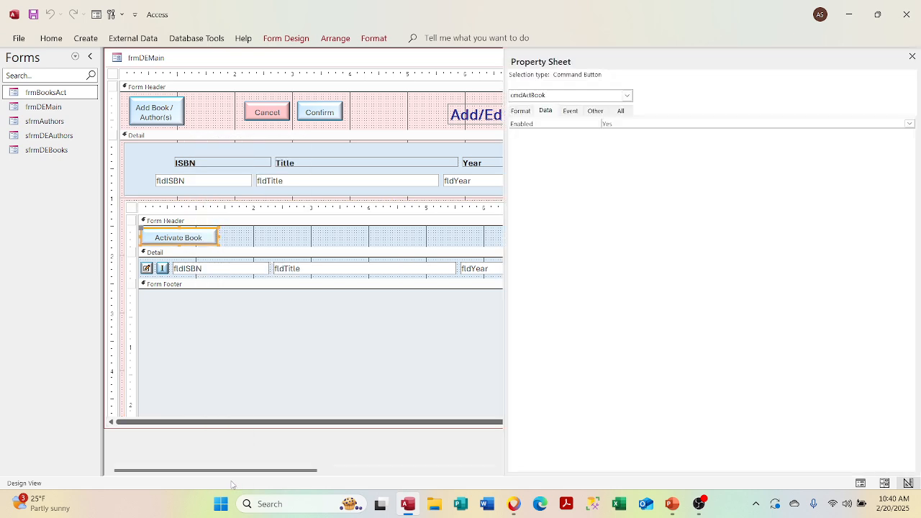
click(569, 111)
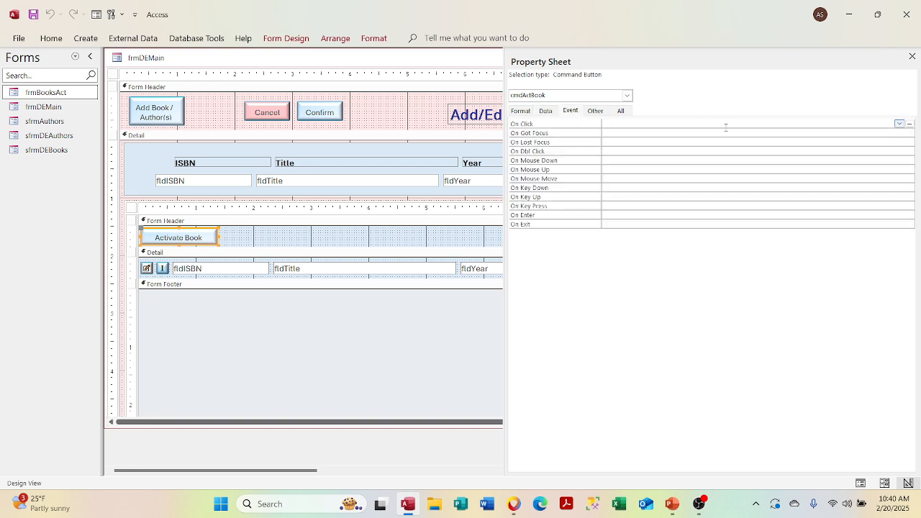
click(909, 124)
click(446, 148)
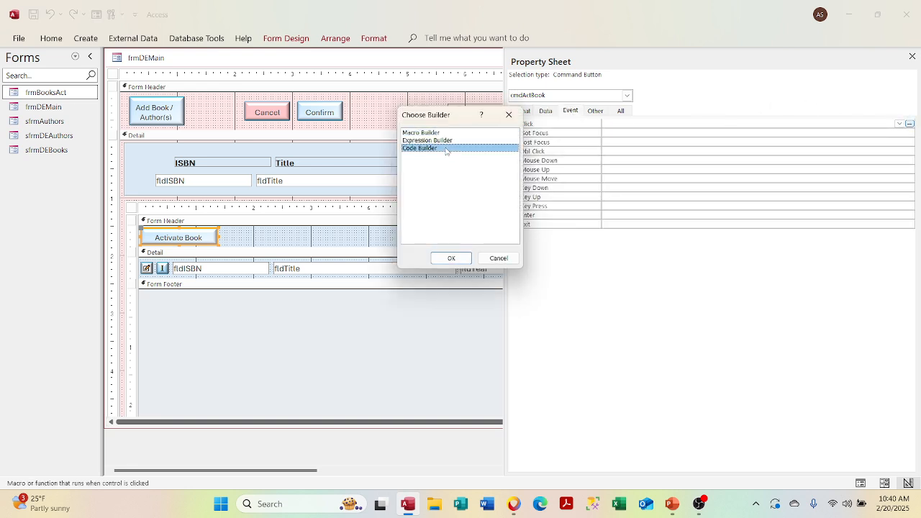
double_click(446, 148)
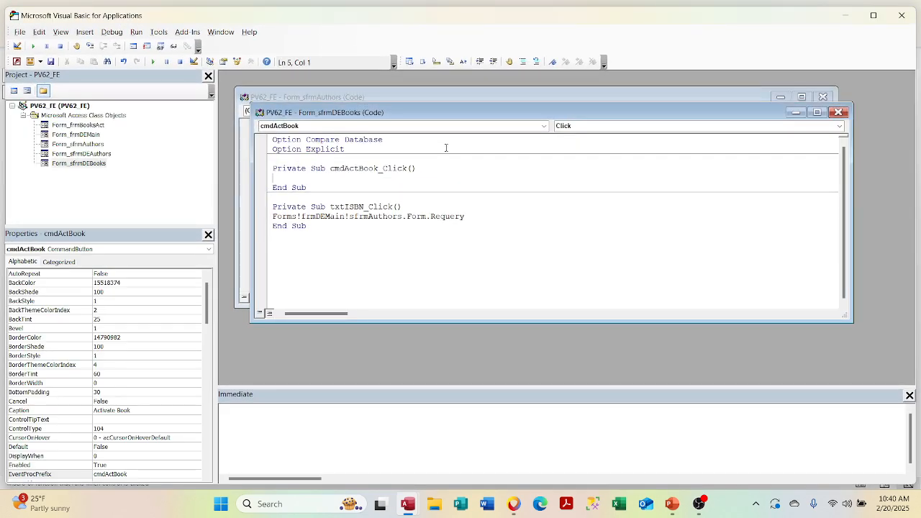
text(docmd.o)
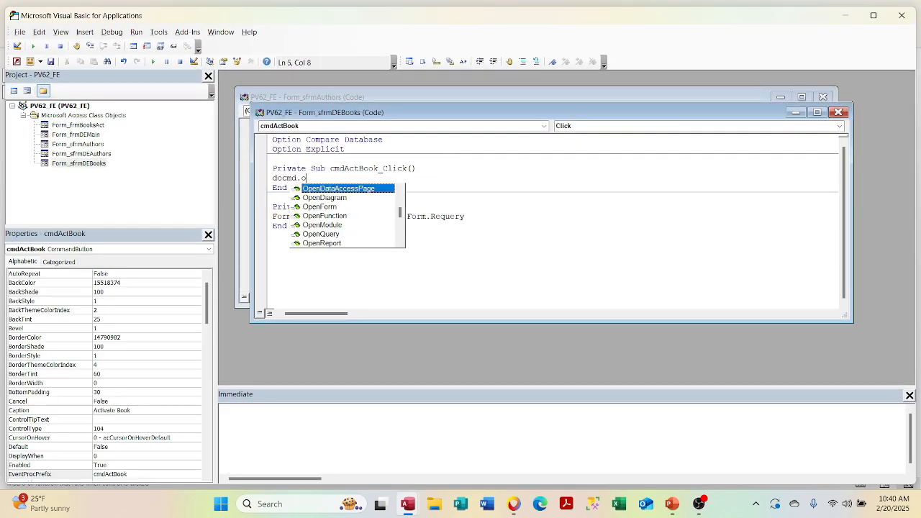
text(p)
click(446, 152)
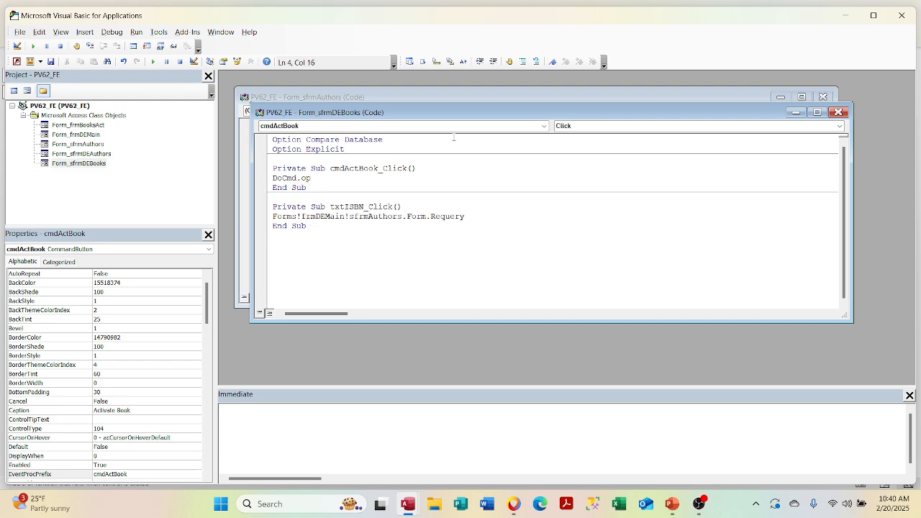
key(Down)
key(BackSpace)
key(BackSpace)
key(BackSpace)
key(BackSpace)
key(BackSpace)
key(BackSpace)
key(BackSpace)
key(BackSpace)
Write DoCmd.OpenForm "frmBooksAct", acNormal in the cmdActBook_Click procedure
text(docmd.o)
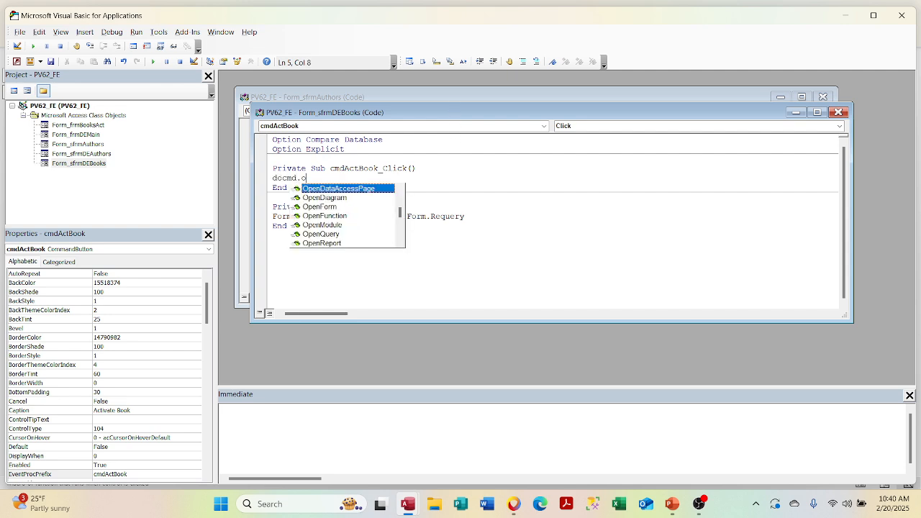
text(p)
key(Down)
key(Down)
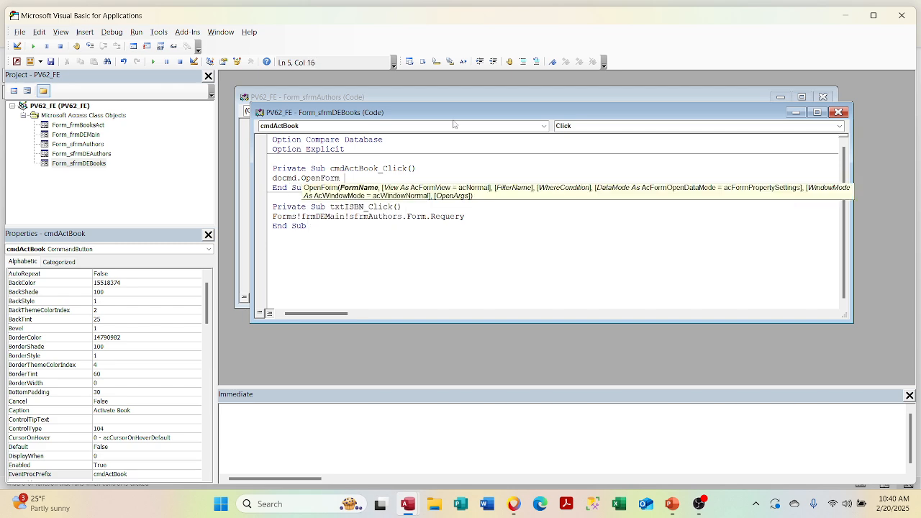
text("frm)
text(BooksAc)
key(BackSpace)
key(BackSpace)
text(",)
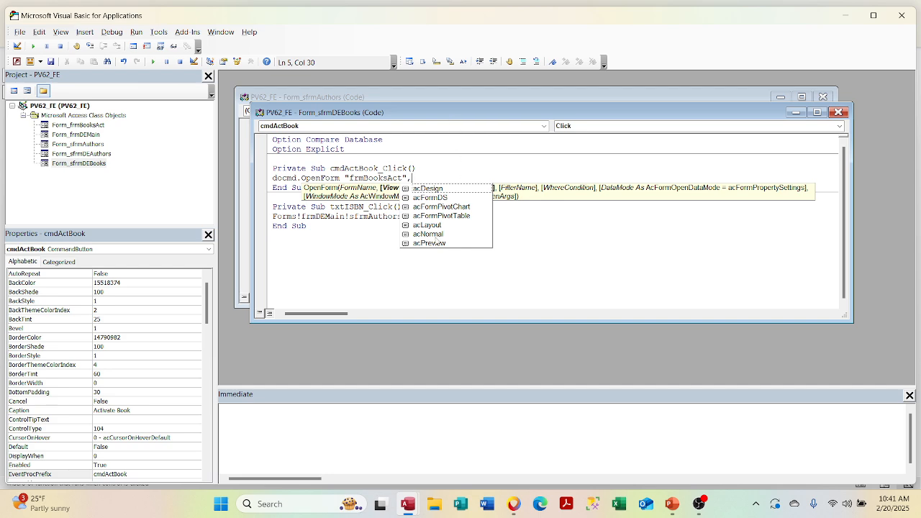
click(435, 236)
double_click(435, 236)
click(476, 233)
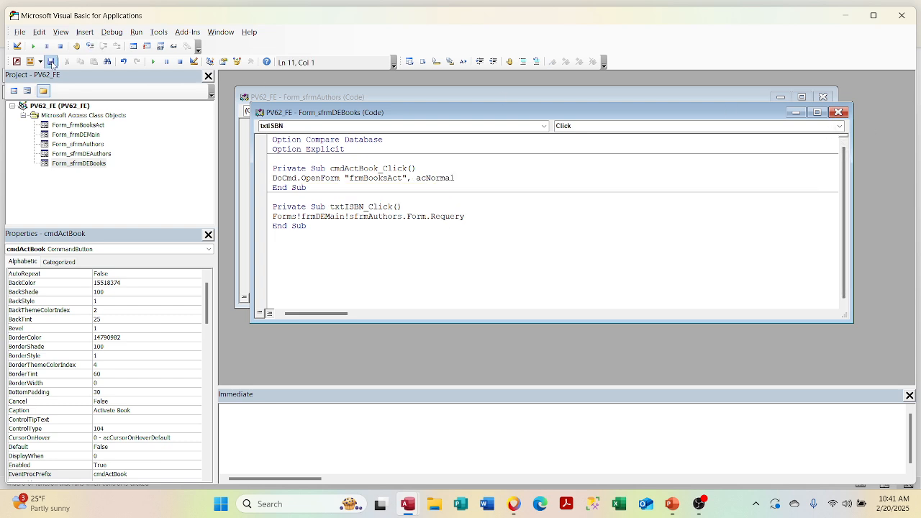
Compile the code, return to the frmDEMain design, and close the Activate Book button's properties
click(112, 32)
click(115, 45)
click(846, 15)
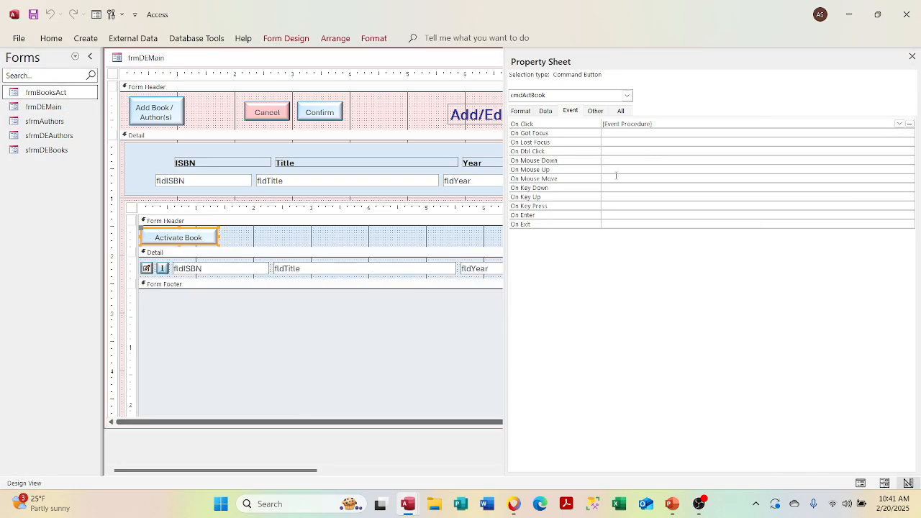
click(911, 56)
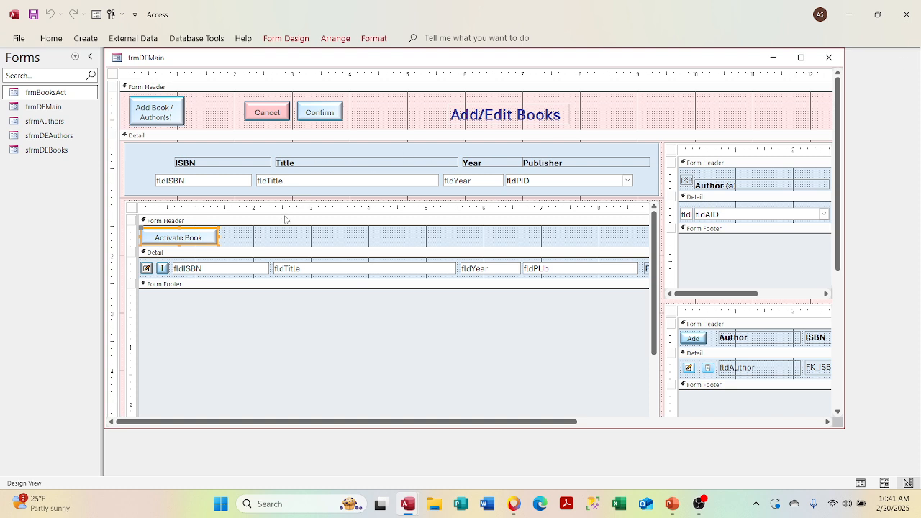
Open frmBooksAct in Design View, set the form's Modal property to Yes, and close its properties
right_click(70, 98)
click(107, 136)
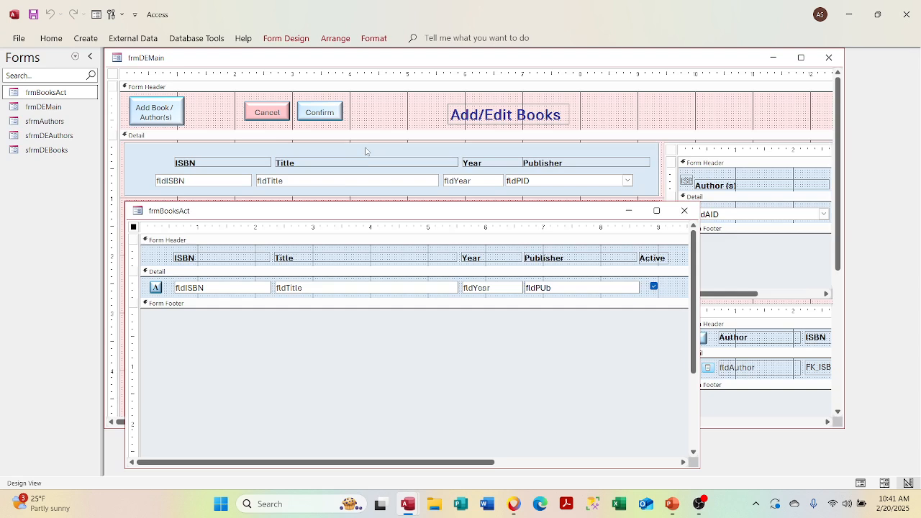
right_click(134, 227)
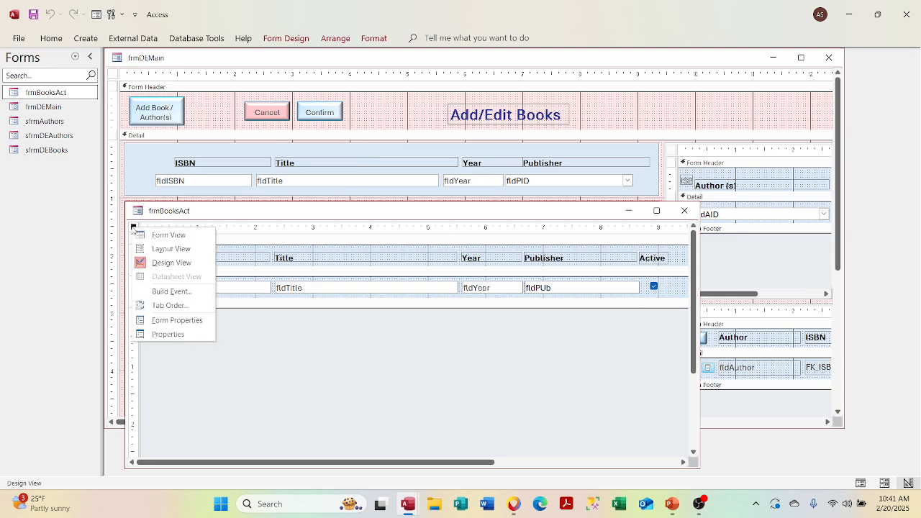
click(162, 335)
click(600, 112)
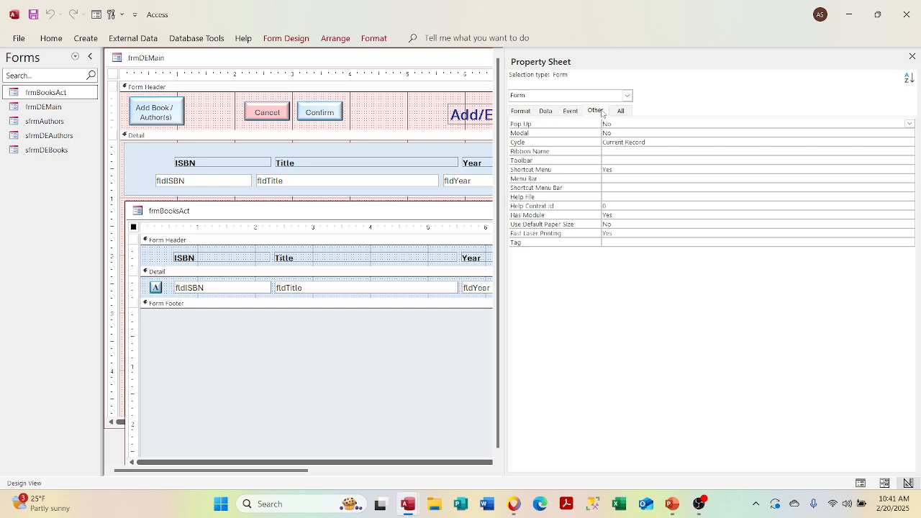
click(893, 134)
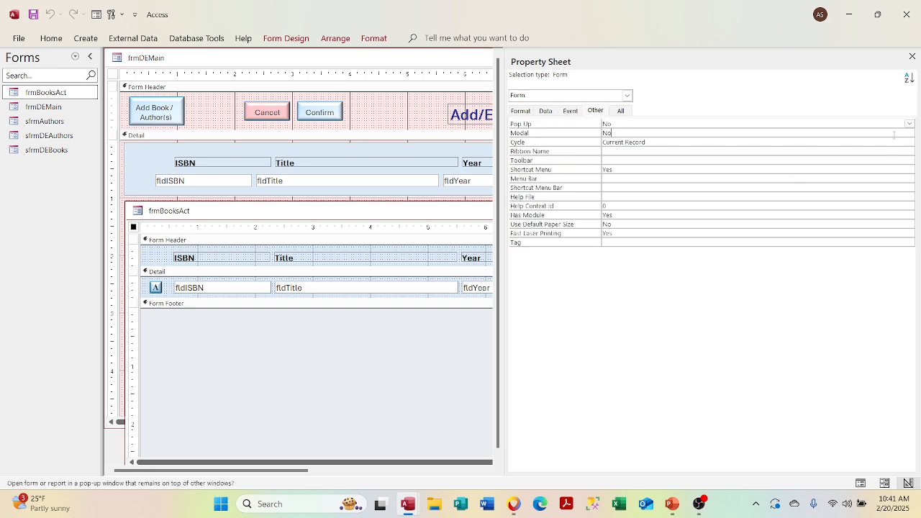
click(910, 134)
click(898, 142)
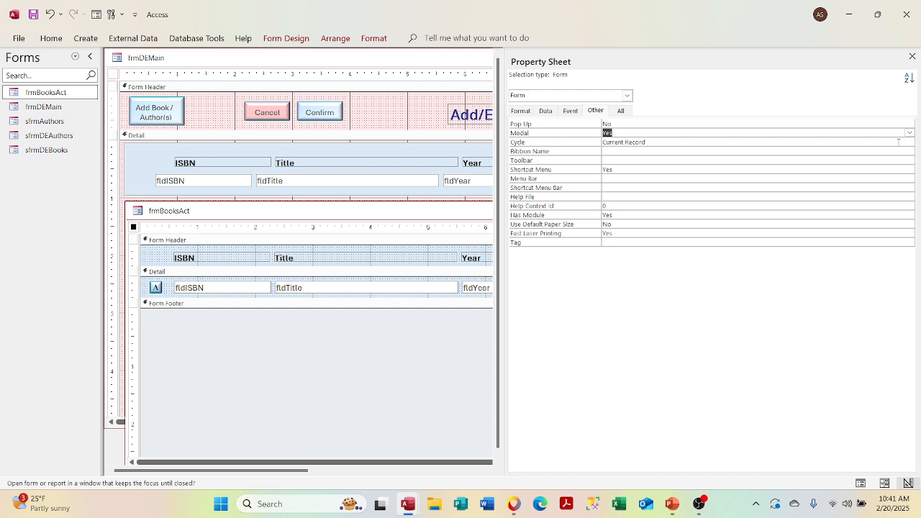
click(913, 57)
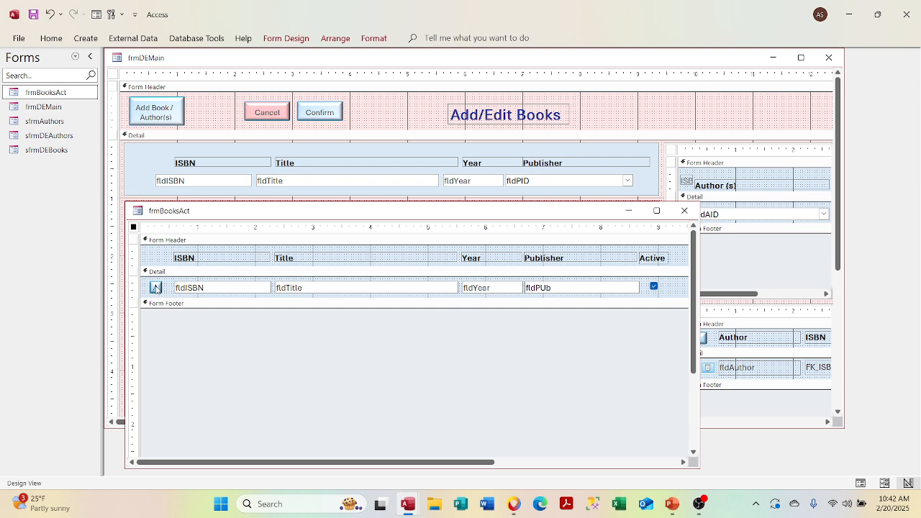
Create an On Click event procedure for the A button (cmdActive) in frmBooksAct using Code Builder
right_click(157, 288)
click(194, 482)
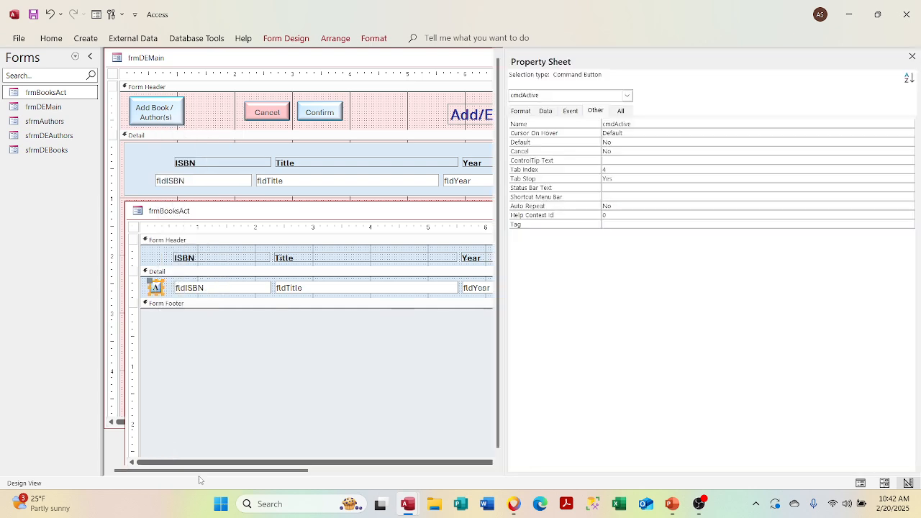
click(575, 111)
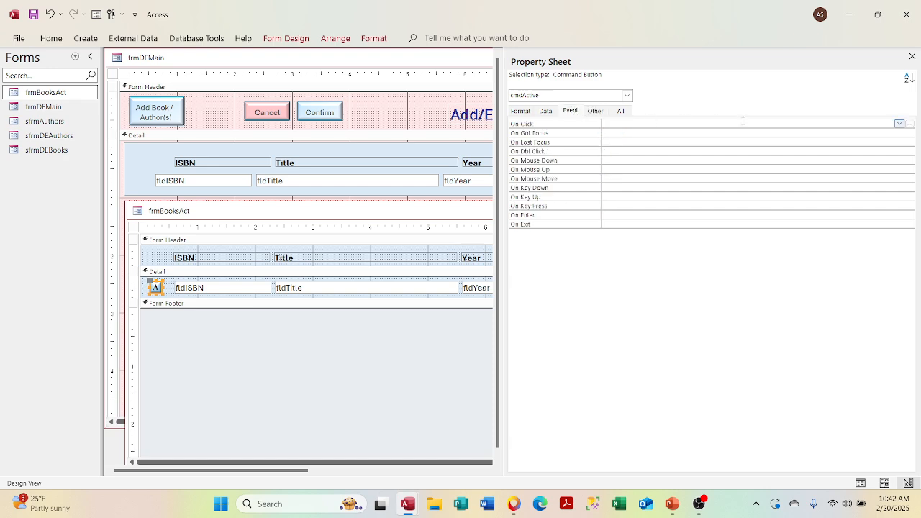
click(910, 126)
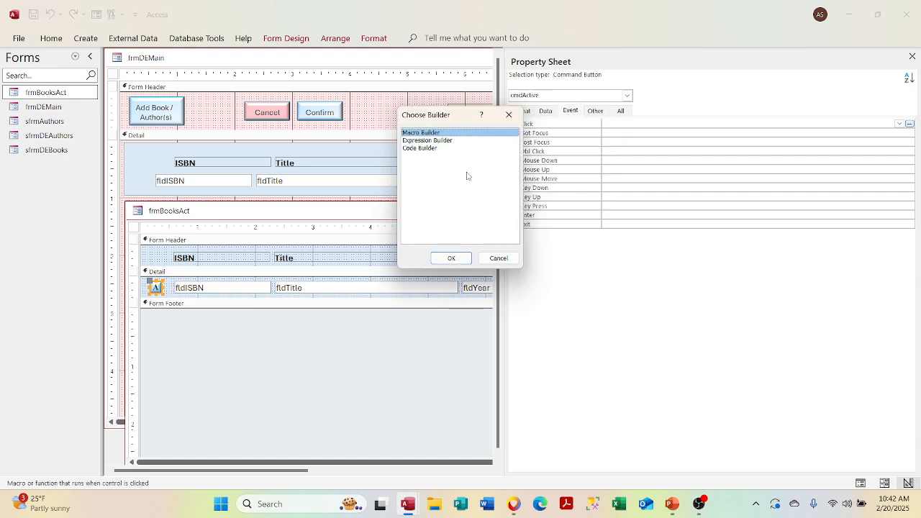
double_click(433, 150)
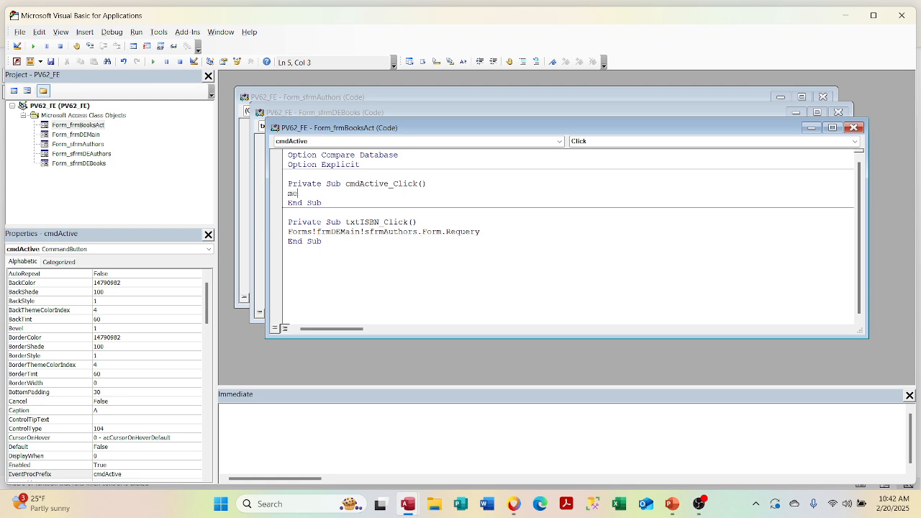
Clear the started line in cmdActive_Click, return to the frmBooksAct design, and close the button's properties
key(BackSpace)
key(BackSpace)
key(BackSpace)
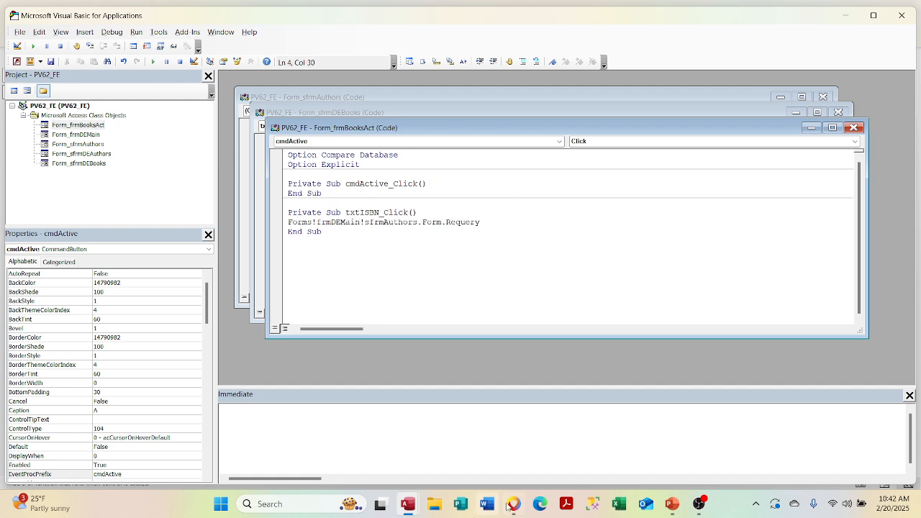
mouse_move(407, 503)
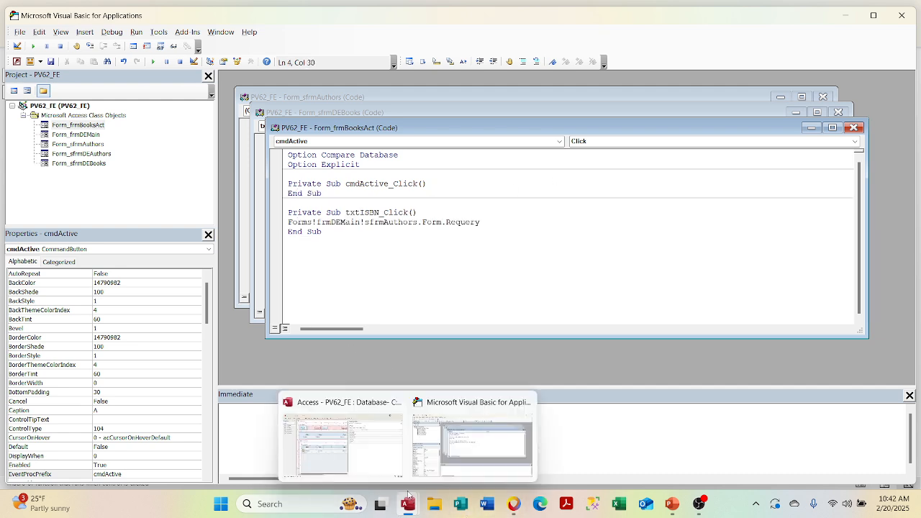
click(345, 446)
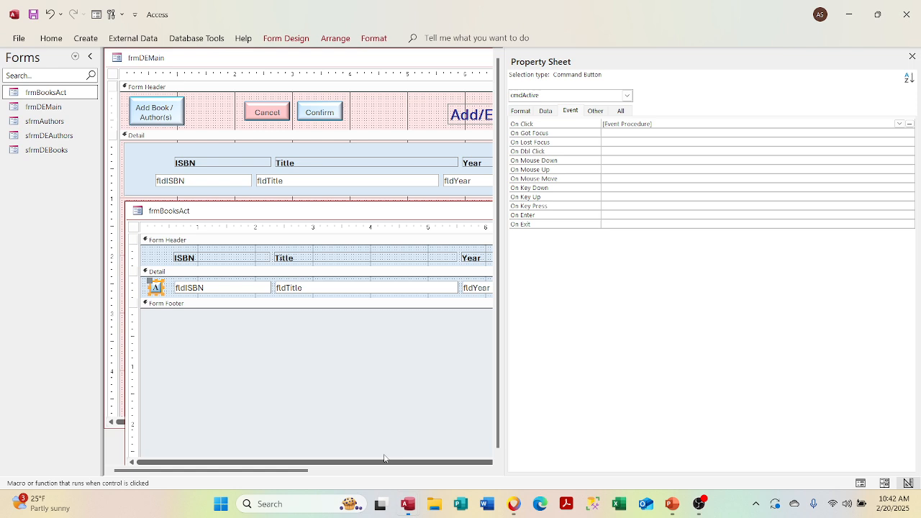
click(911, 56)
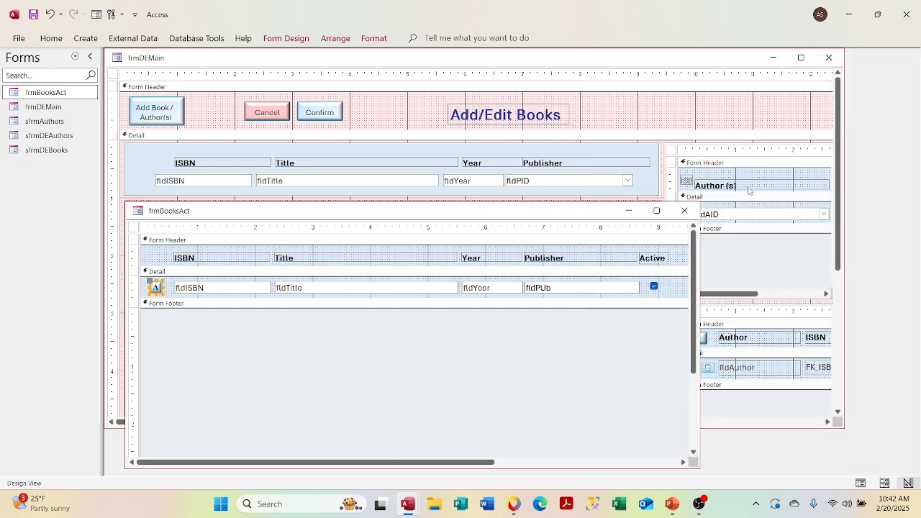
click(659, 285)
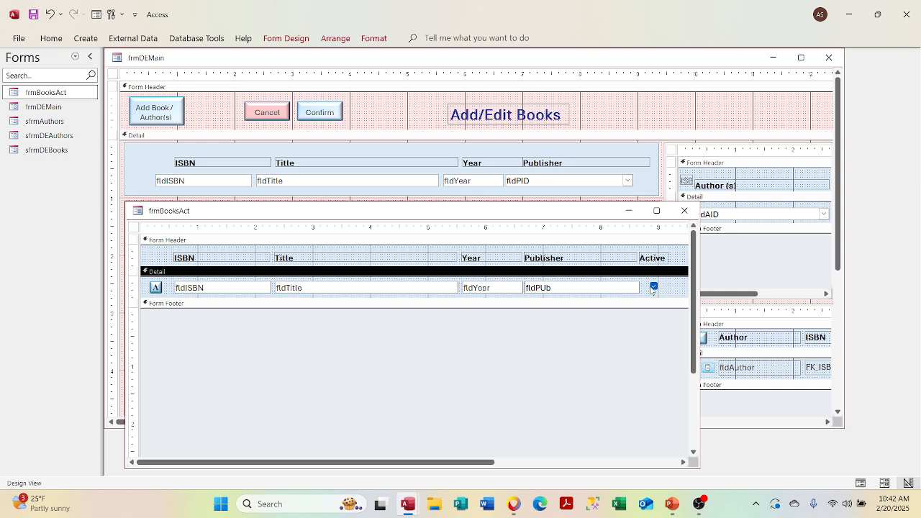
right_click(653, 286)
mouse_move(679, 504)
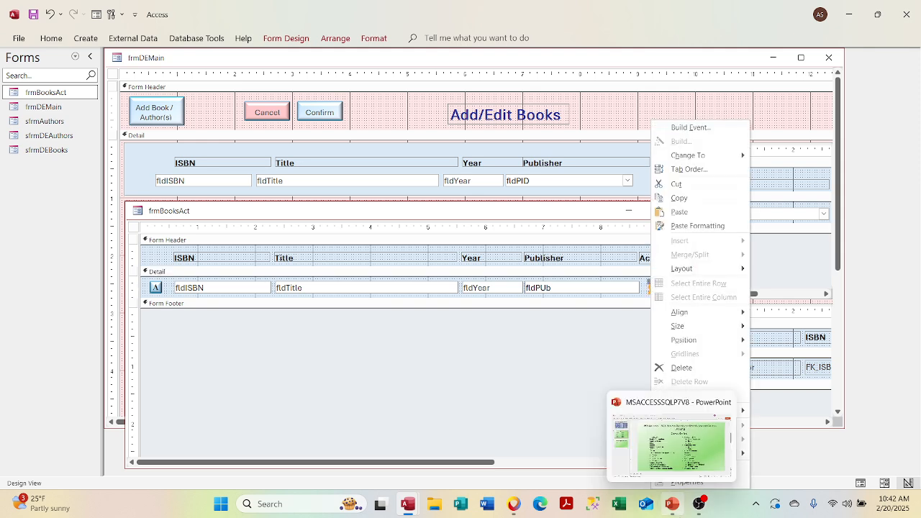
click(727, 468)
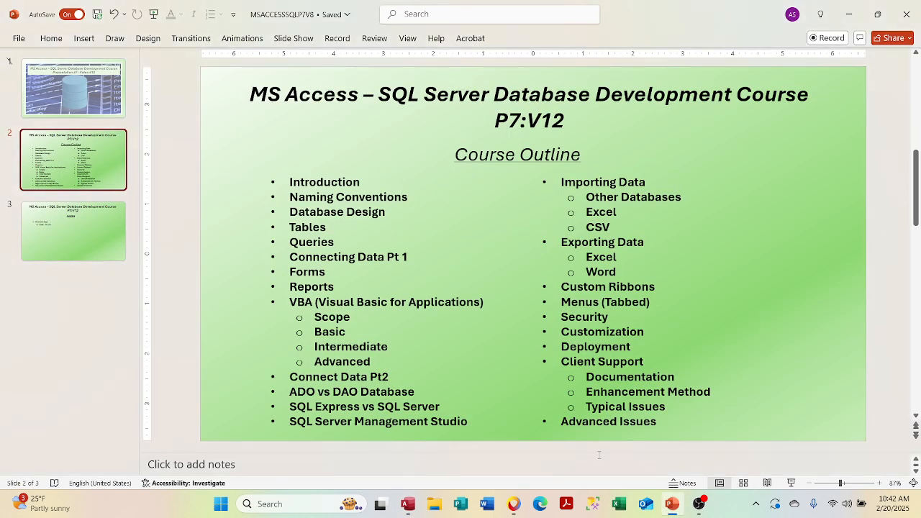
click(408, 505)
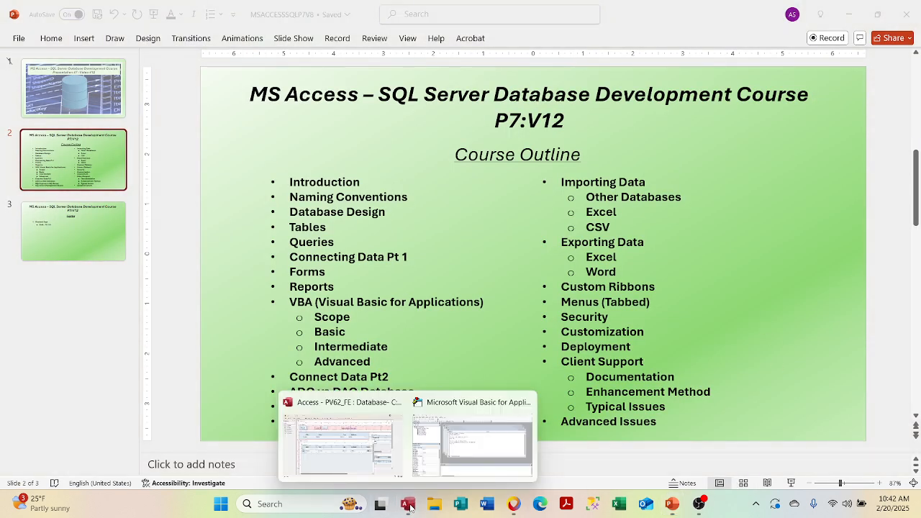
click(486, 471)
mouse_move(408, 505)
click(365, 436)
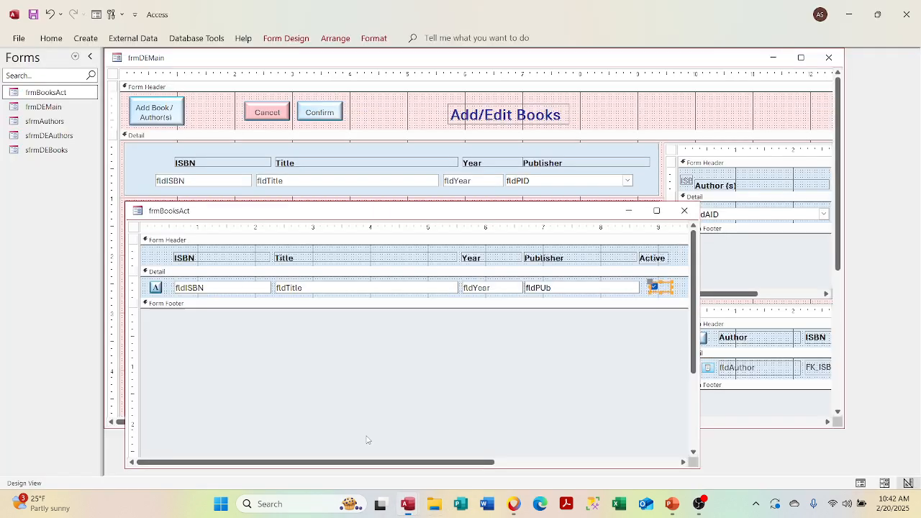
Rename the Active check box in frmBooksAct as ckAct and close its properties
right_click(662, 287)
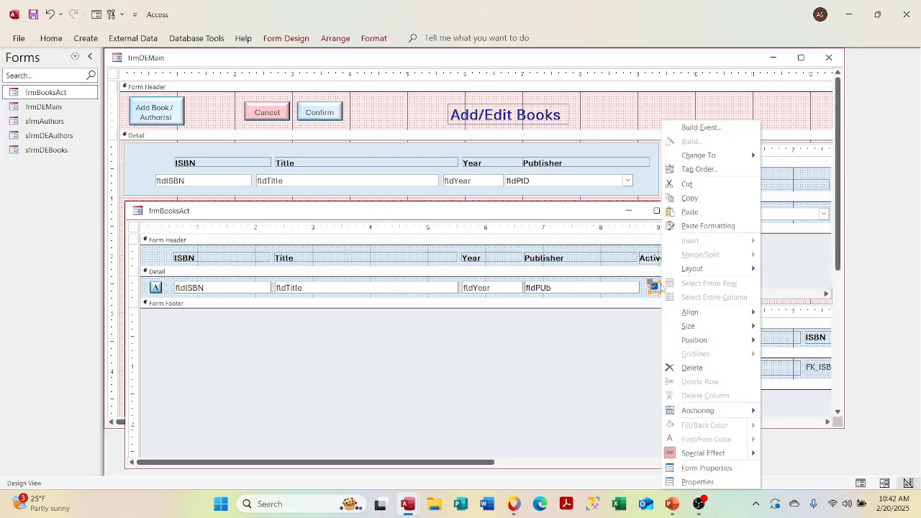
click(701, 482)
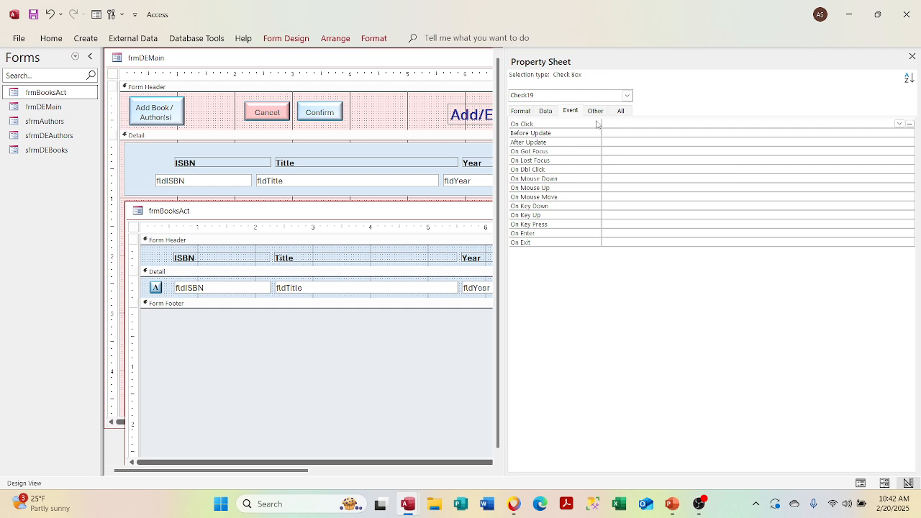
click(621, 110)
click(623, 124)
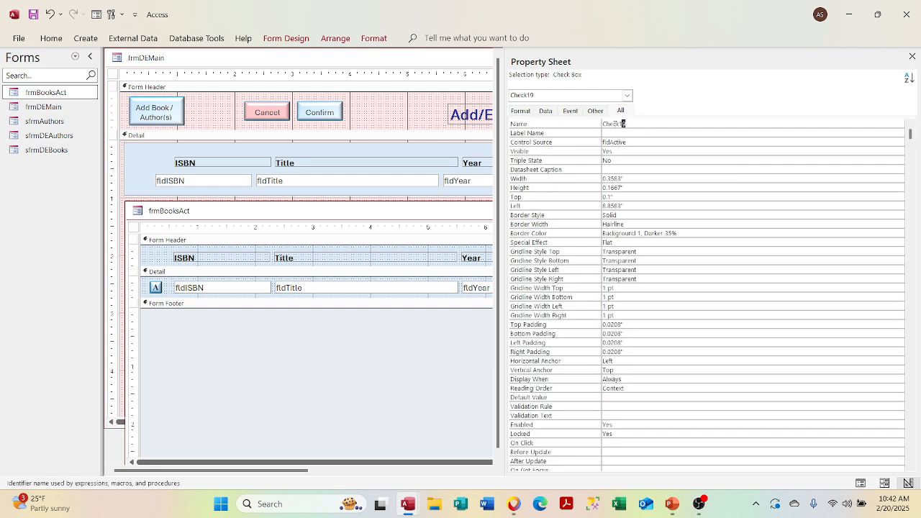
double_click(623, 124)
text(ckAct)
click(696, 151)
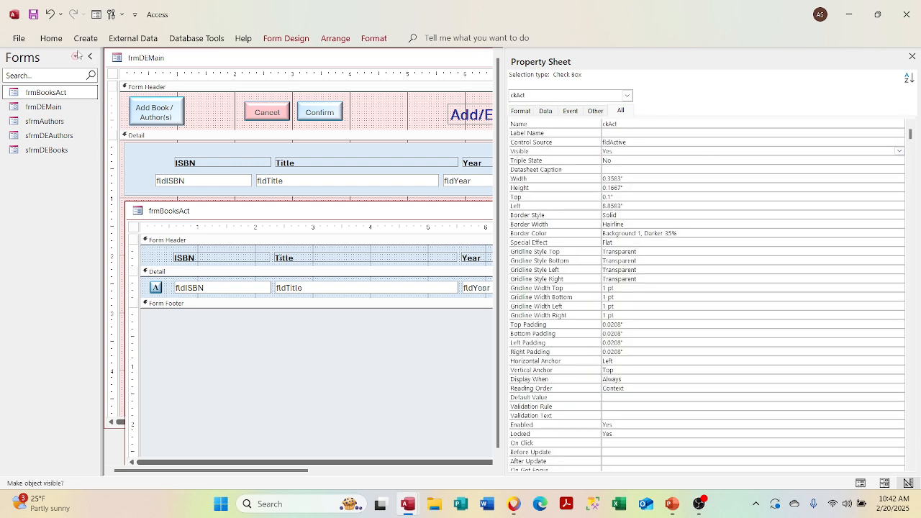
click(911, 56)
In the Visual Basic editor, add the line Me.ckAct = Yes to cmdActive_Click and try to compile the project
mouse_move(409, 502)
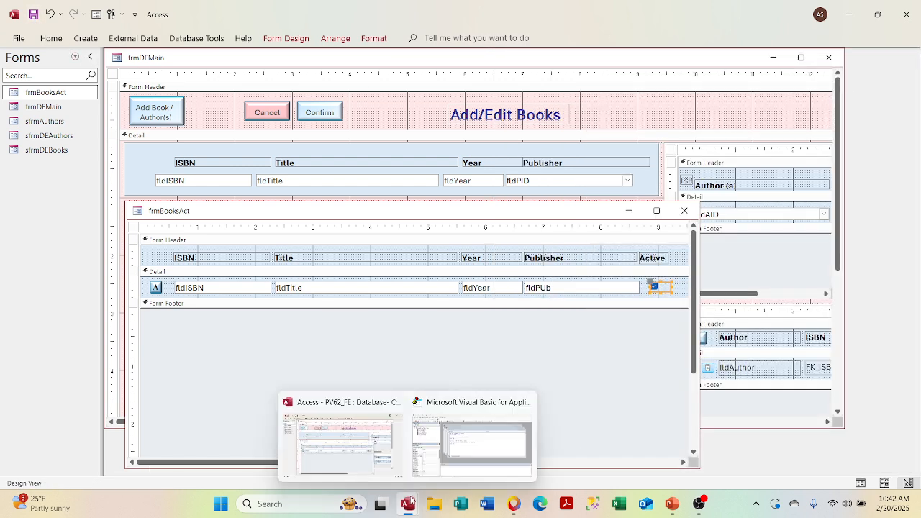
click(443, 436)
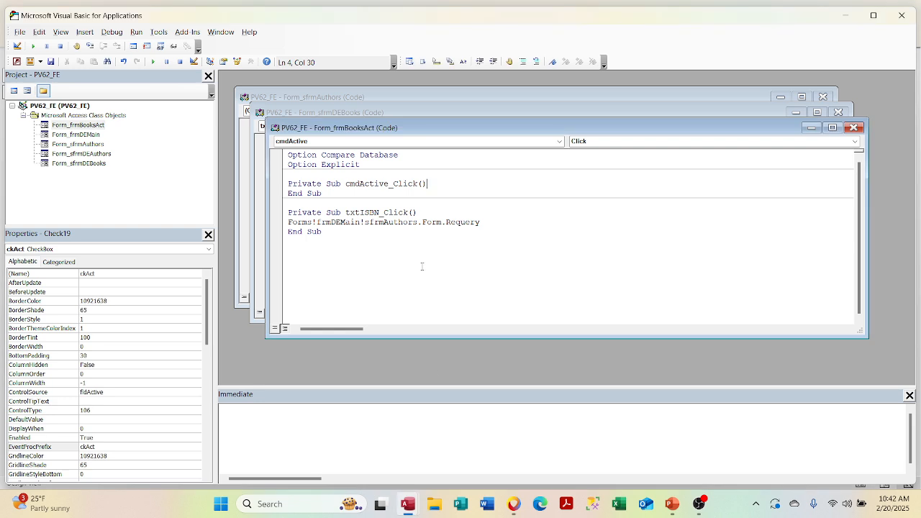
key(Return)
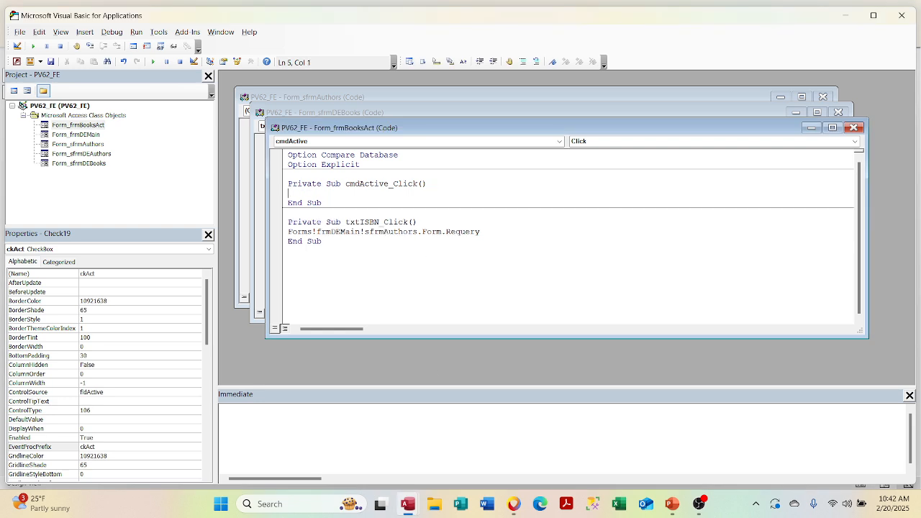
text(me.c)
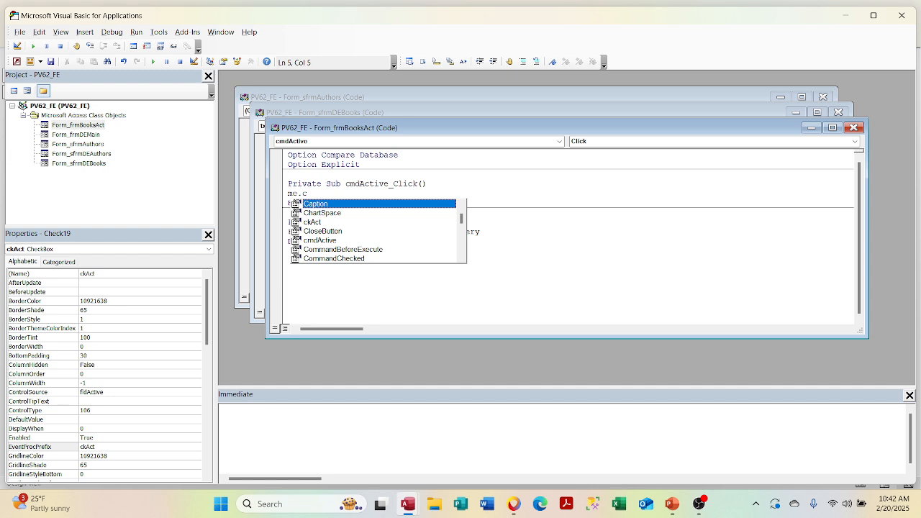
text(k)
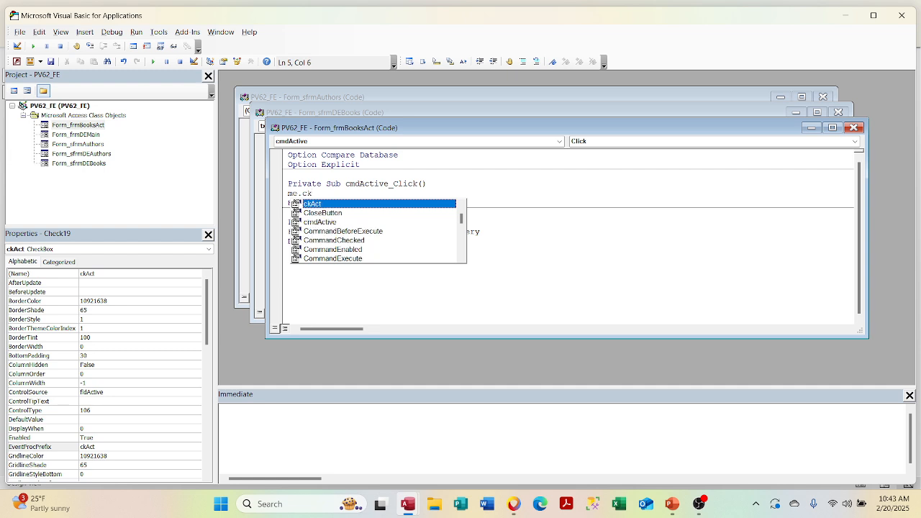
text(Act =)
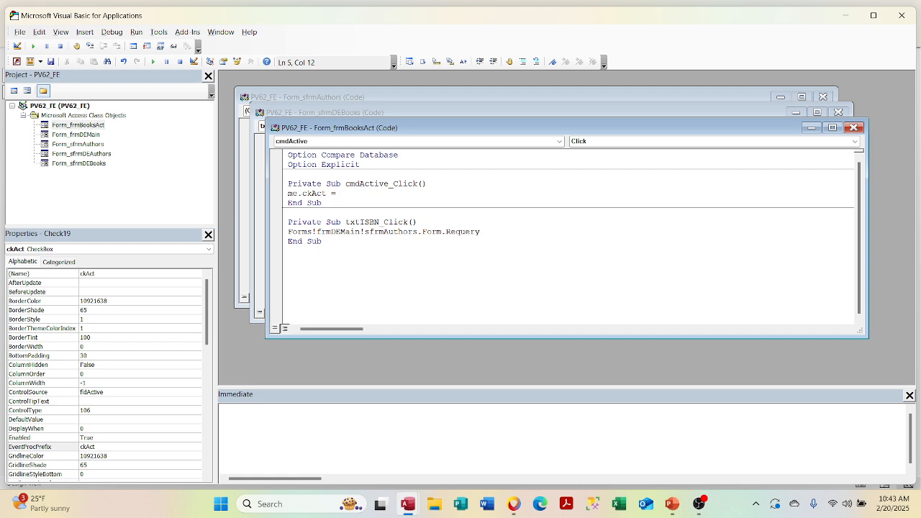
text( Yes)
key(Down)
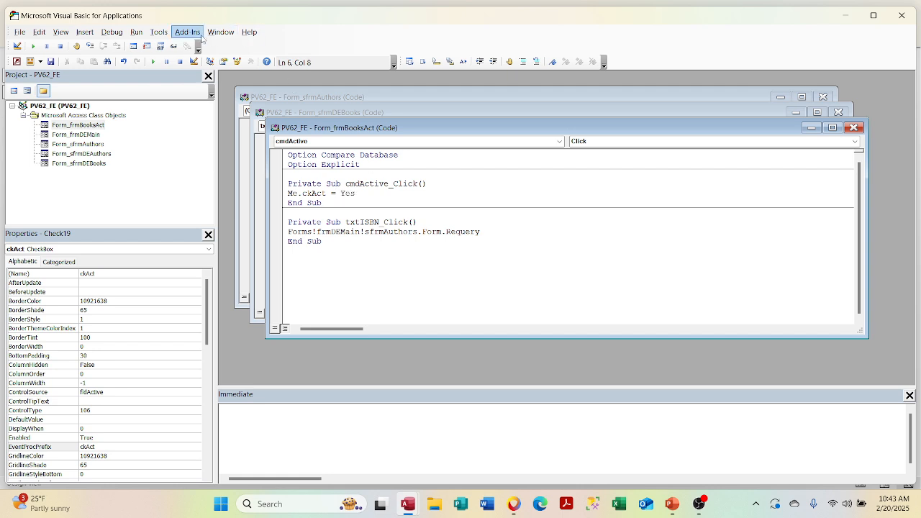
click(108, 38)
click(112, 45)
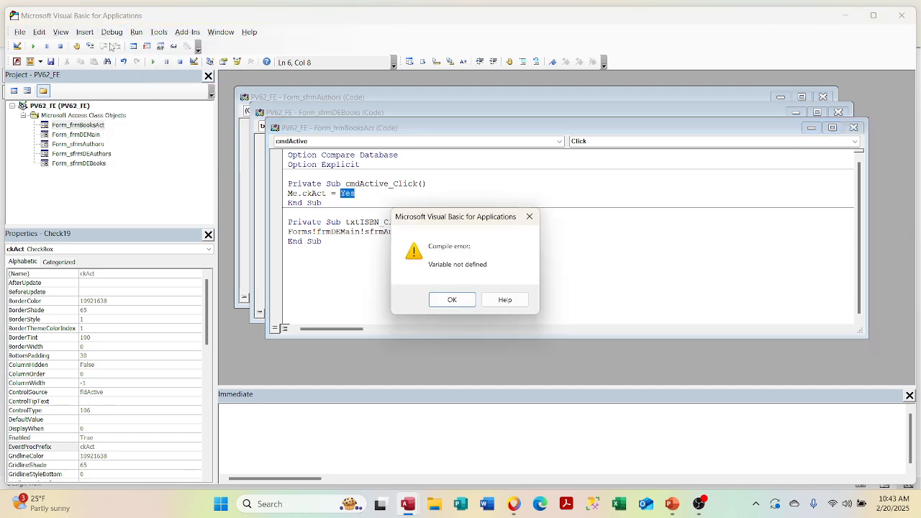
click(446, 299)
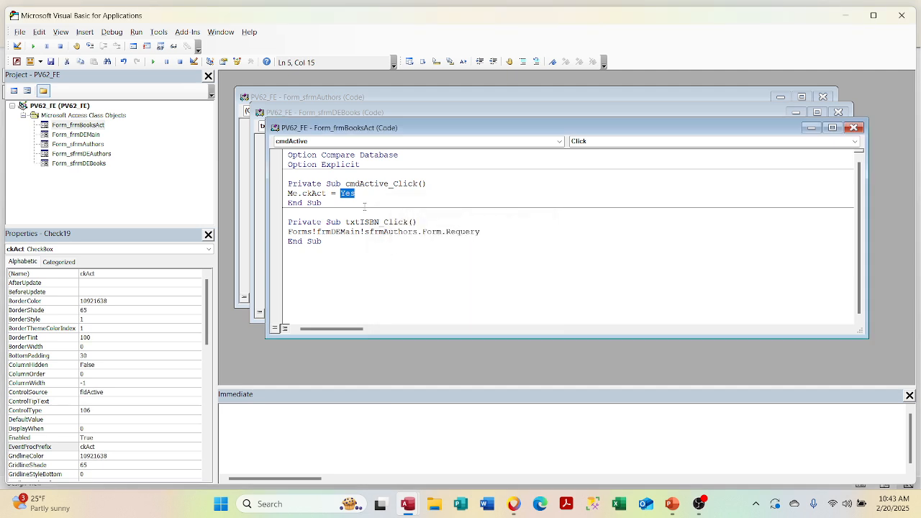
Replace Yes with True in the Me.ckAct line of cmdActive_Click and compile the project
click(364, 193)
key(BackSpace)
key(BackSpace)
key(BackSpace)
text(True)
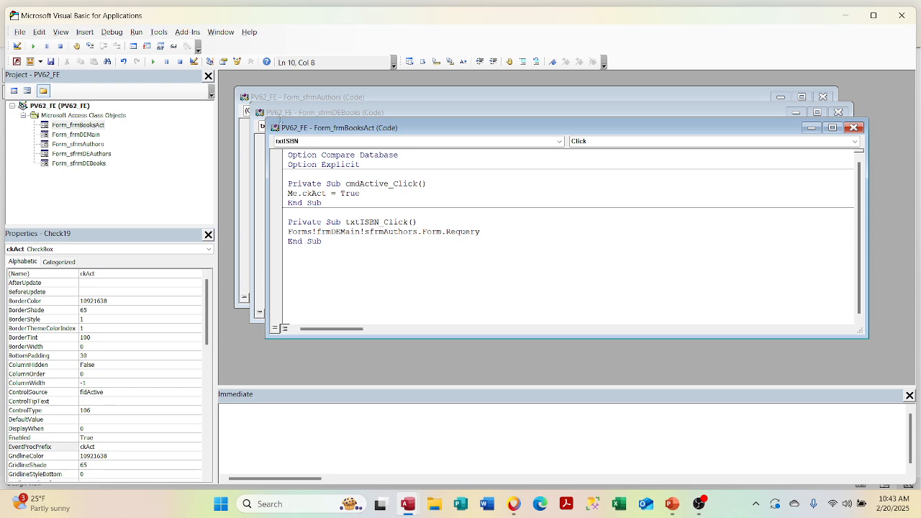
click(110, 33)
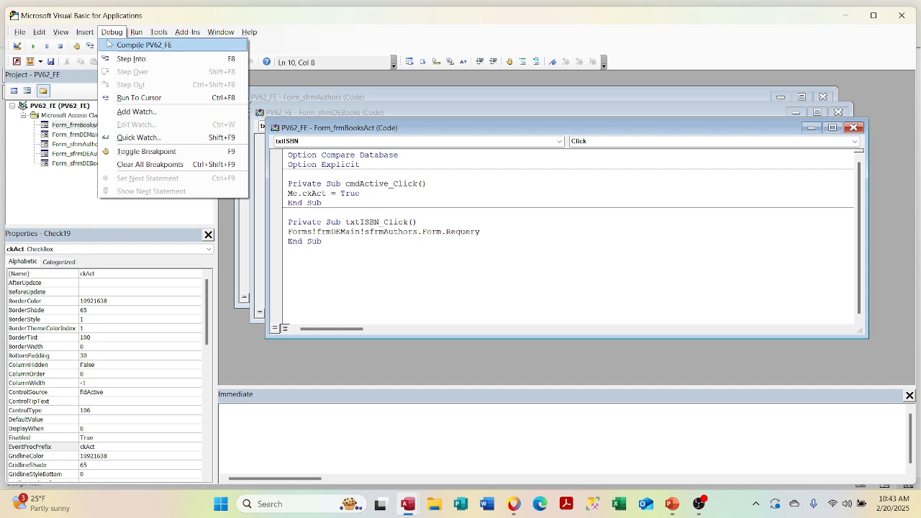
click(109, 45)
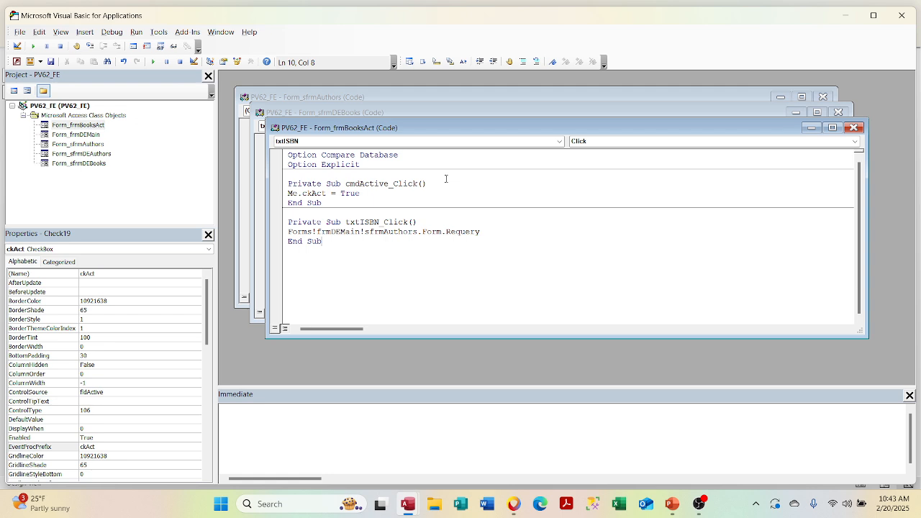
Add the line DoCmd.RunCommand acCmdSaveRecord below the Me.ckAct assignment in cmdActive_Click
click(364, 193)
key(Return)
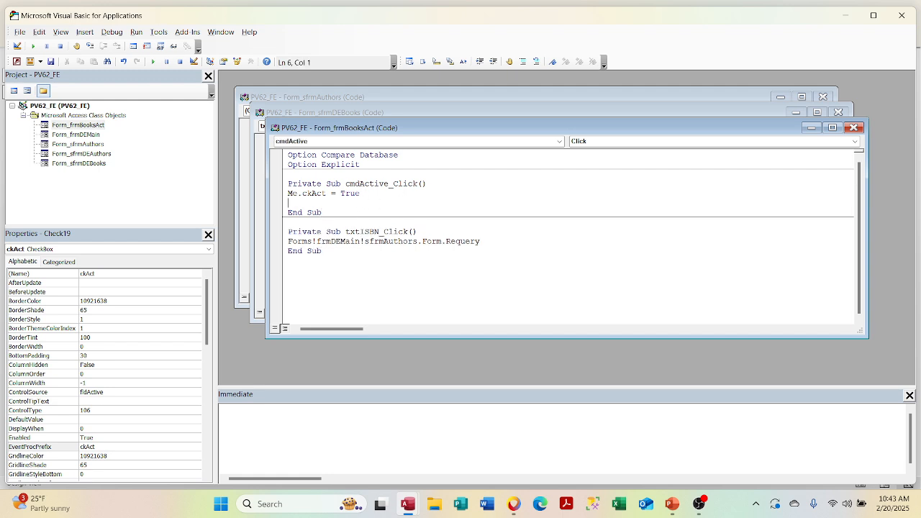
text(docmd.)
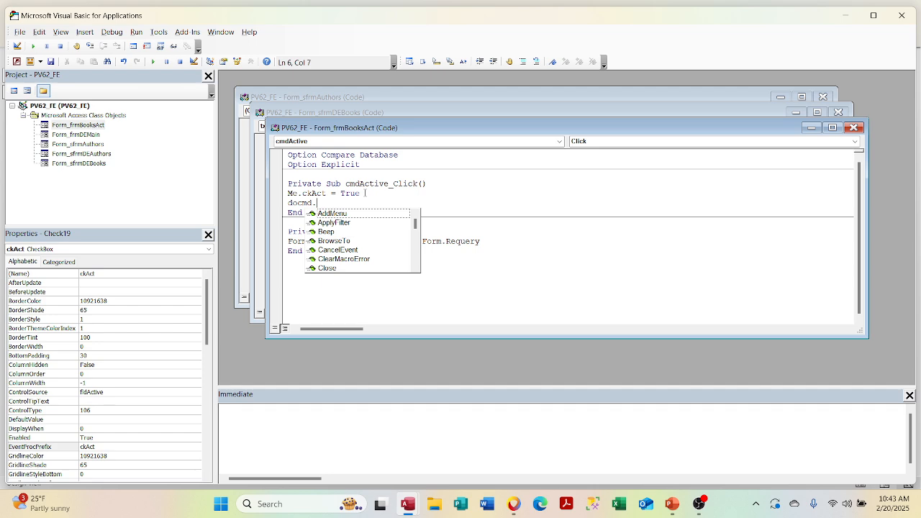
text(RunCommand )
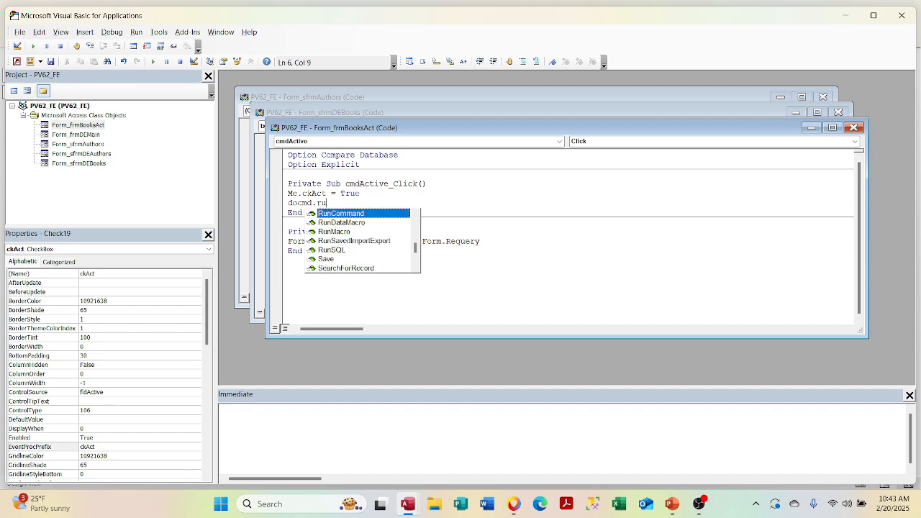
text(ac)
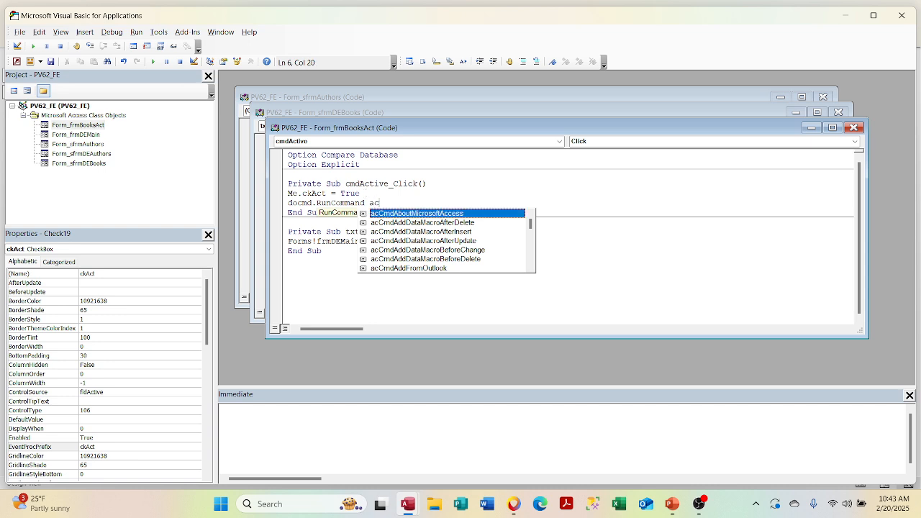
text(cmds)
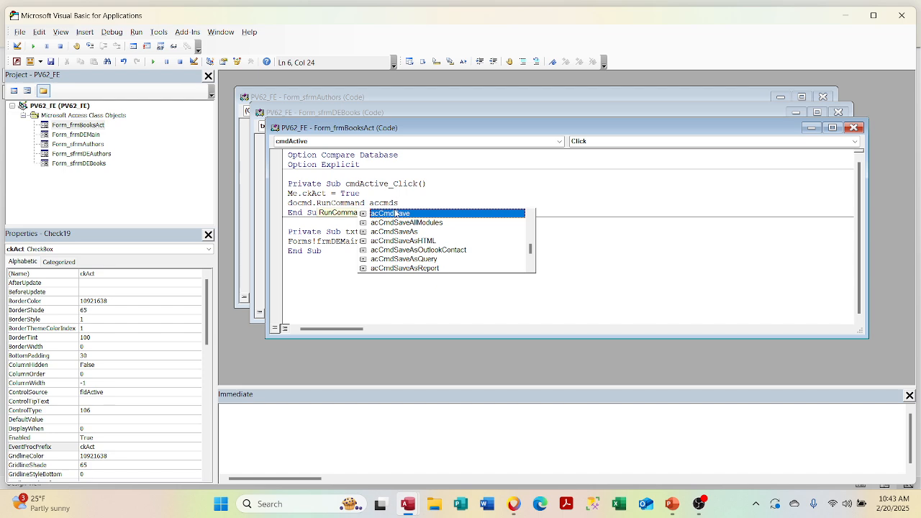
text(aver)
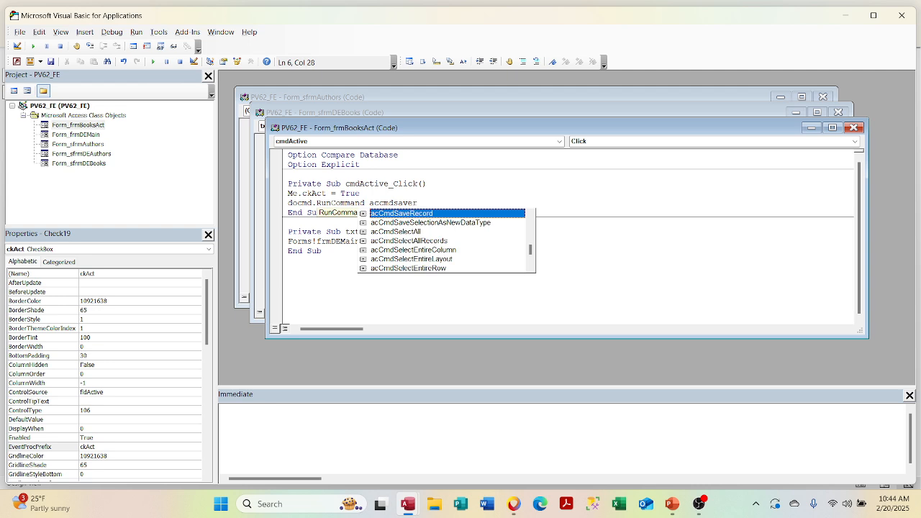
key(Return)
key(BackSpace)
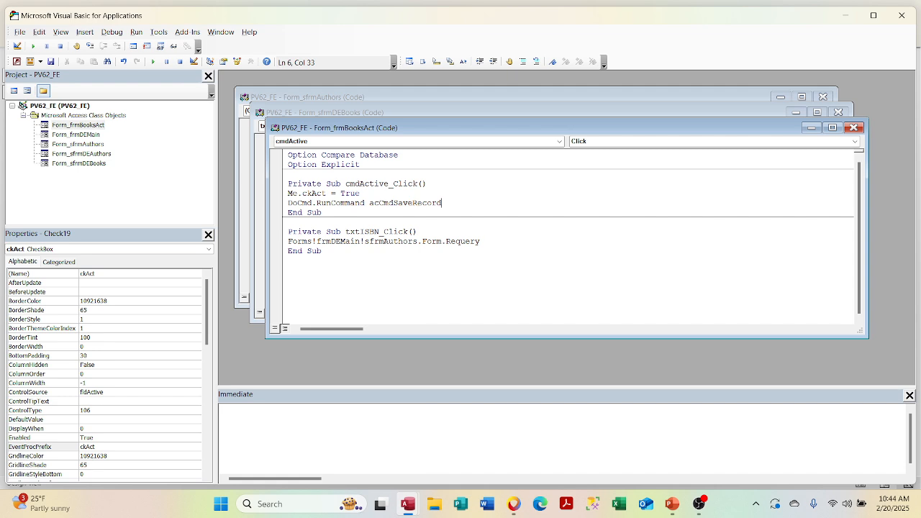
Add the line Me.Form.Requery after the save-record command in cmdActive_Click
key(Return)
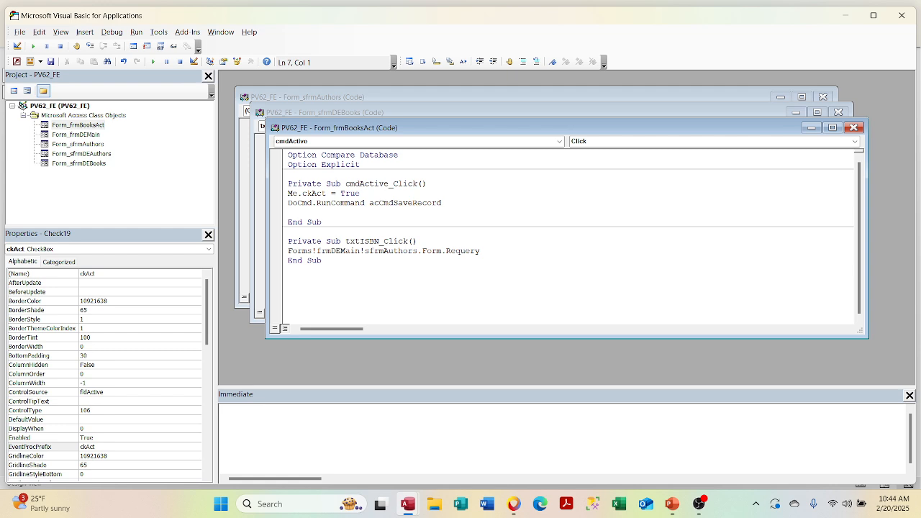
text(me.Form.)
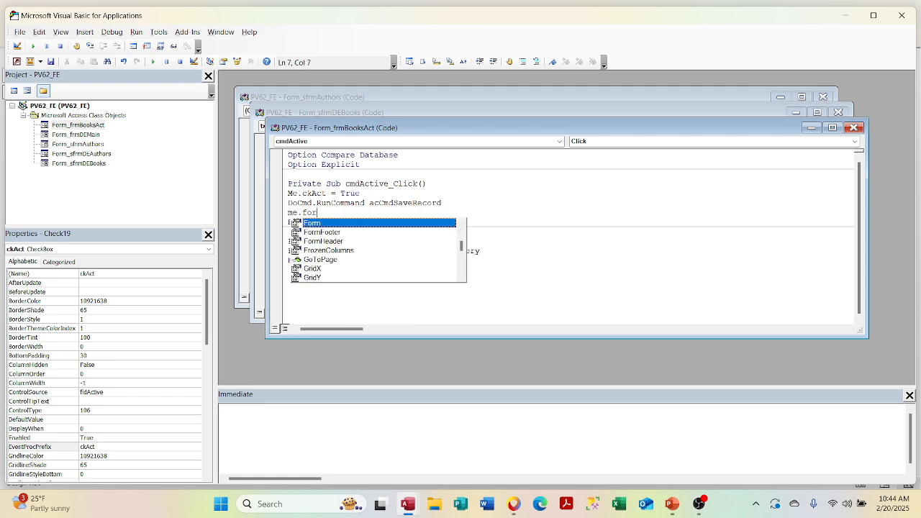
text(rq)
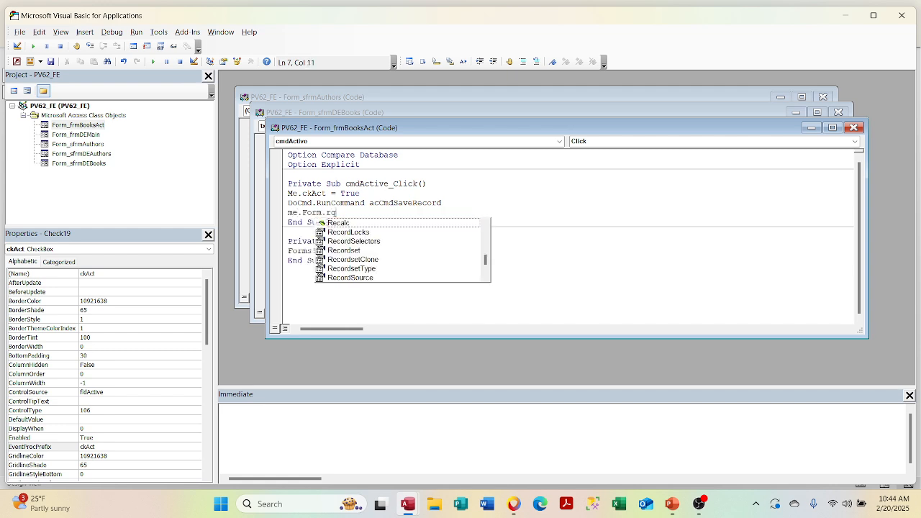
key(BackSpace)
text(equery)
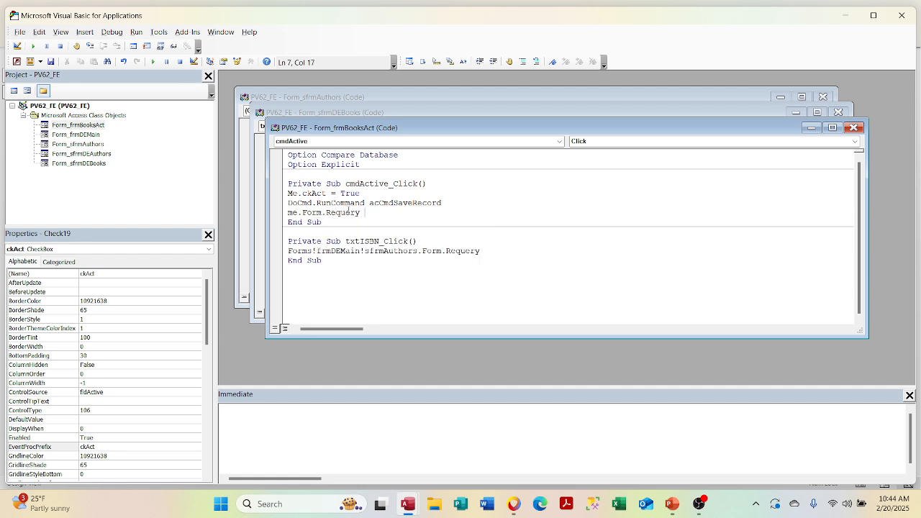
Save the code and compile the PV62_FE project
click(51, 62)
click(49, 64)
click(111, 32)
click(126, 41)
Return to the Access window and close the frmDEMain and frmBooksAct designs
mouse_move(408, 504)
click(380, 403)
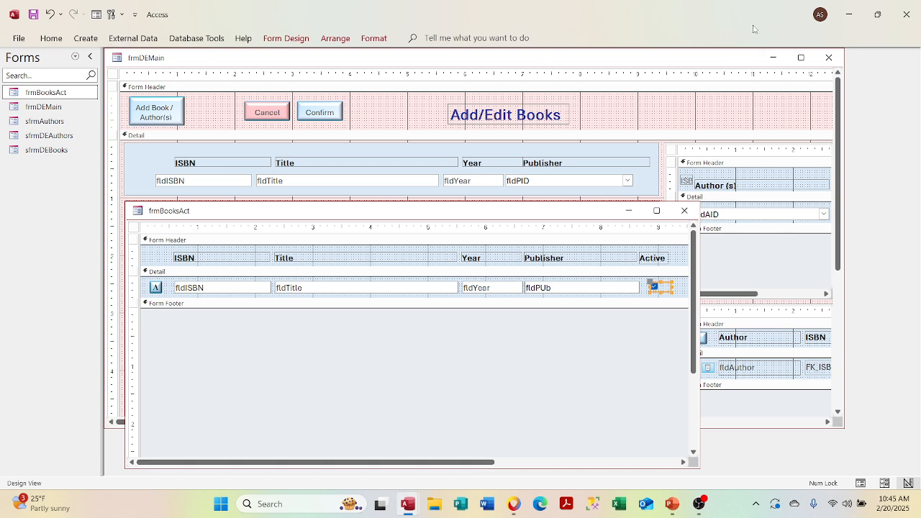
click(829, 55)
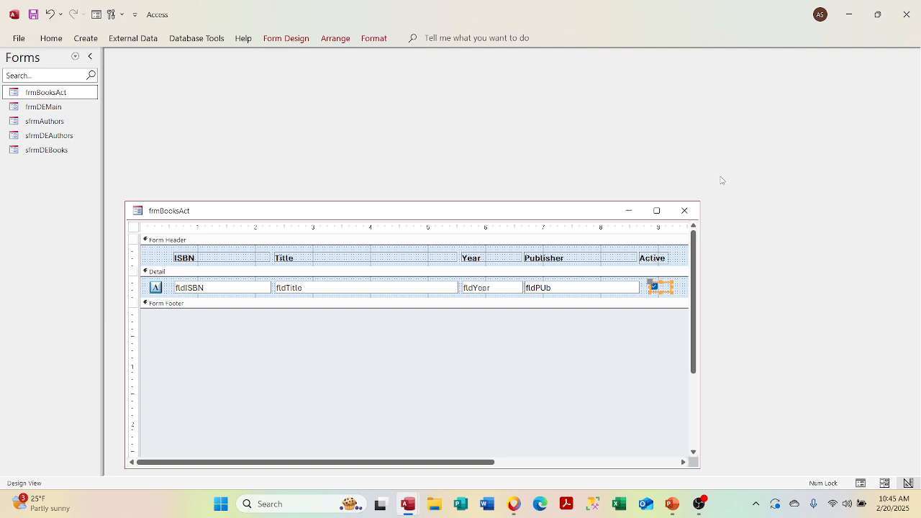
click(684, 210)
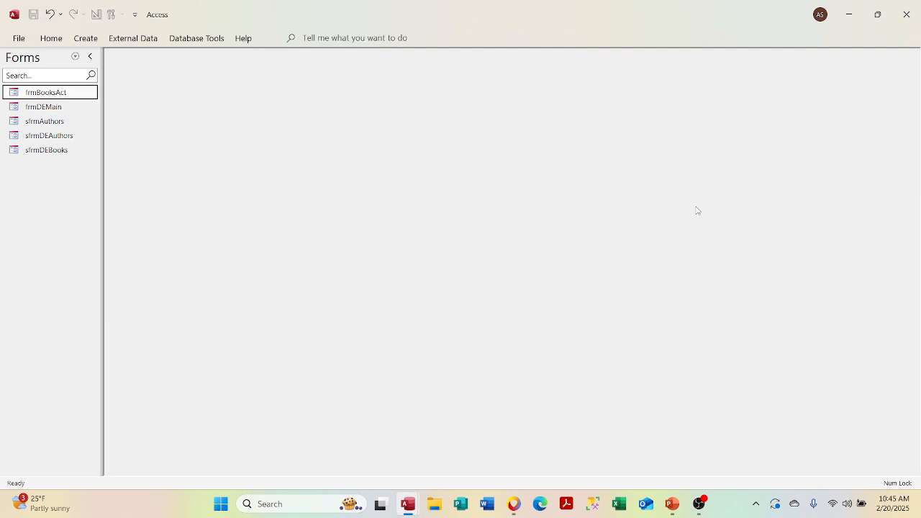
Open frmDEMain in Form View and bring up the inactive books list with its Activate Book button
click(74, 114)
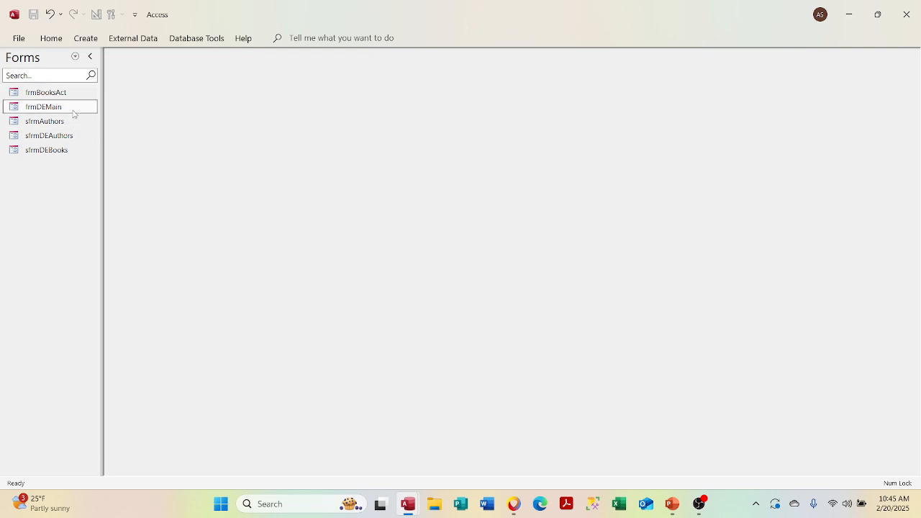
double_click(54, 108)
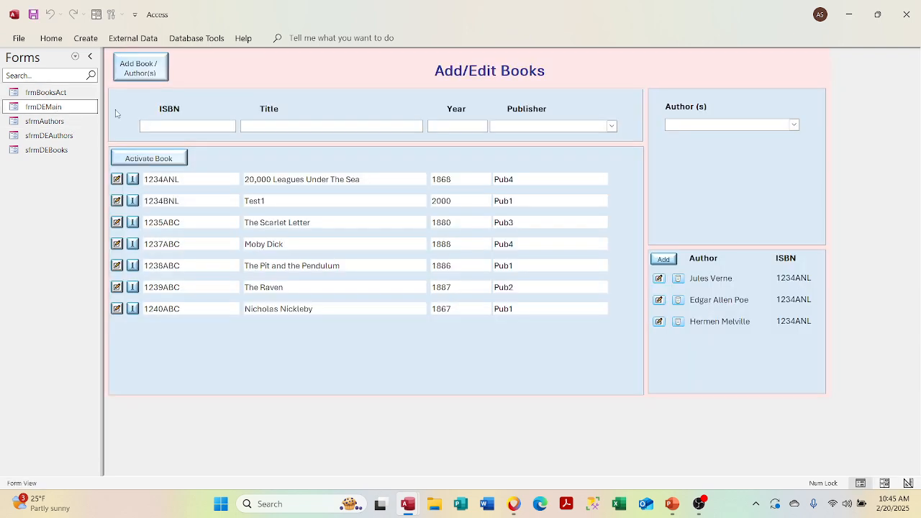
click(141, 157)
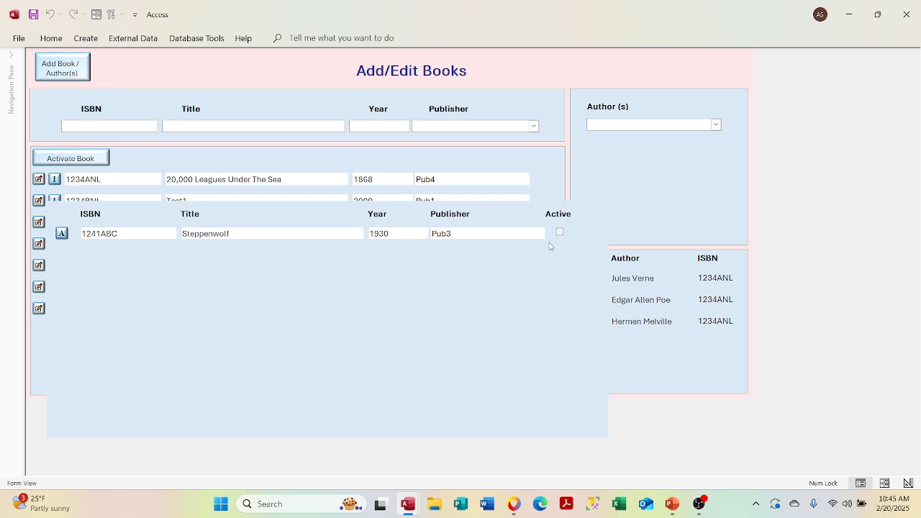
right_click(577, 224)
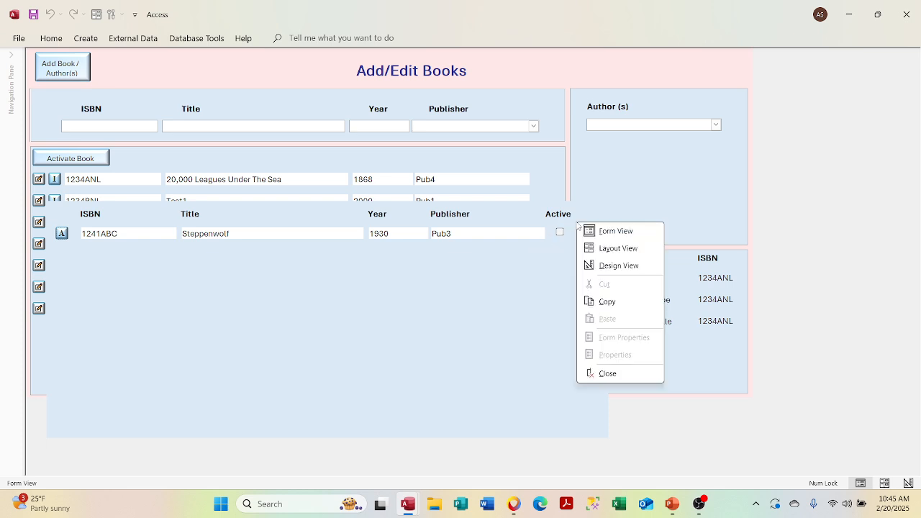
click(396, 327)
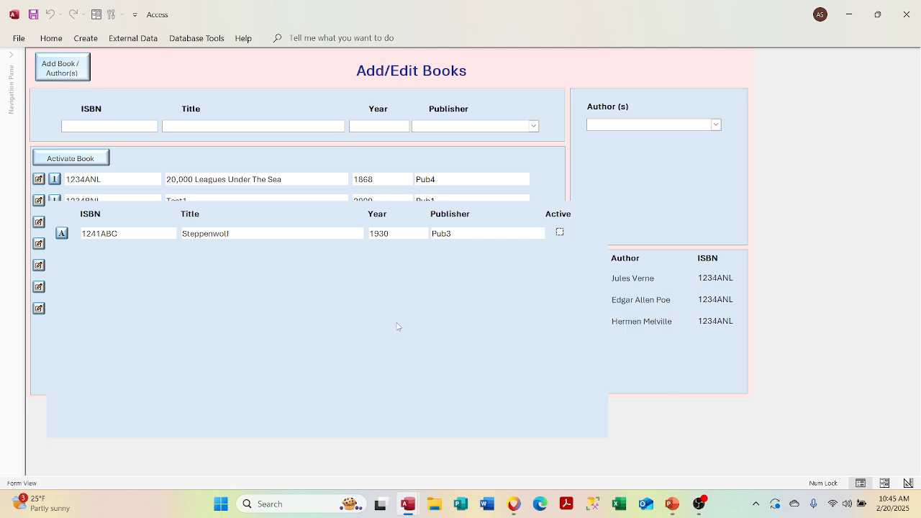
Test activating the book Steppenwolf, end the halted code, and close the inactive books list
click(62, 234)
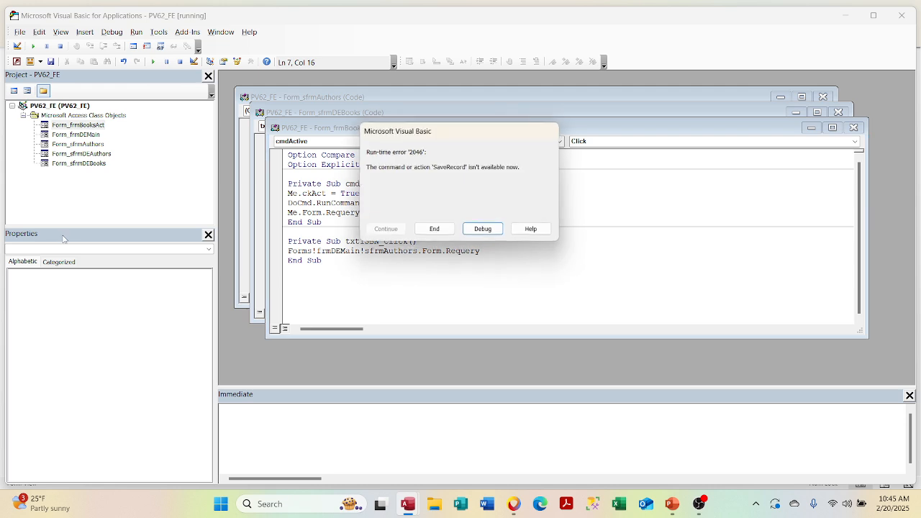
click(435, 232)
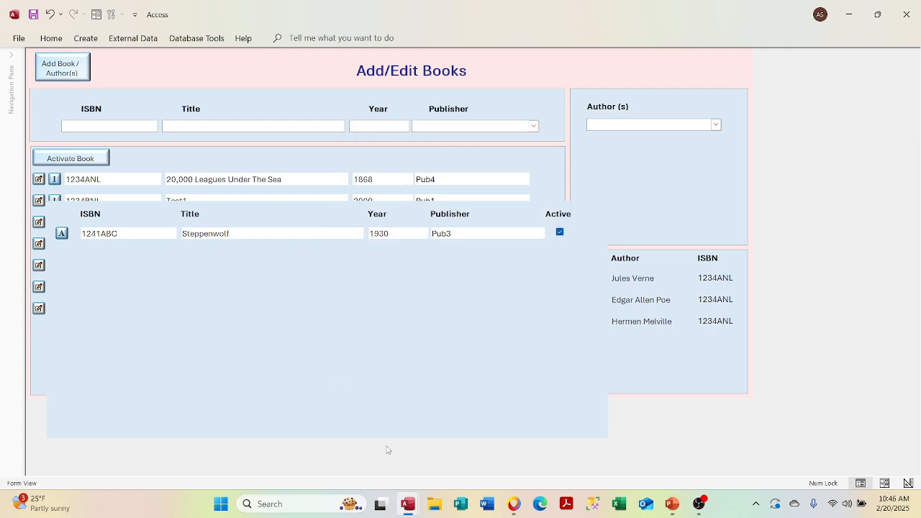
right_click(380, 374)
click(400, 363)
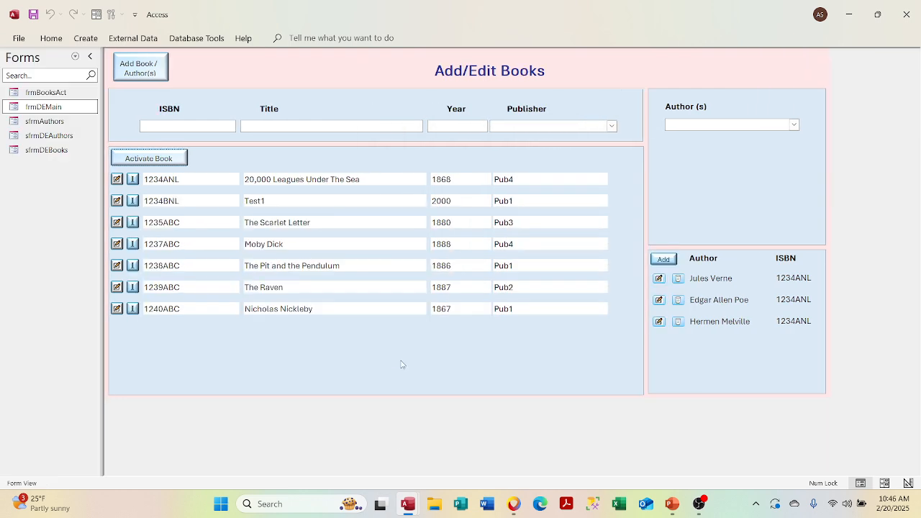
Comment out the DoCmd.RunCommand acCmdSaveRecord line in cmdActive_Click of the frmBooksAct code
mouse_move(408, 503)
click(446, 464)
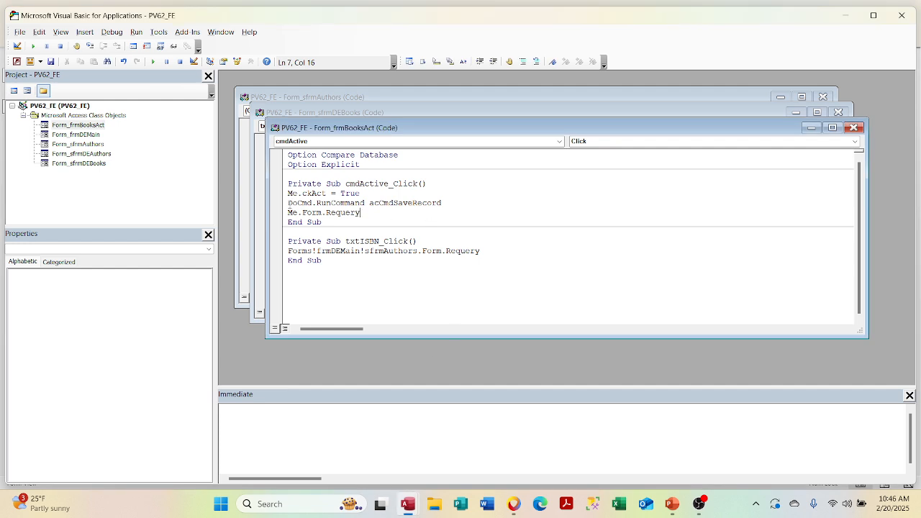
text(')
click(329, 223)
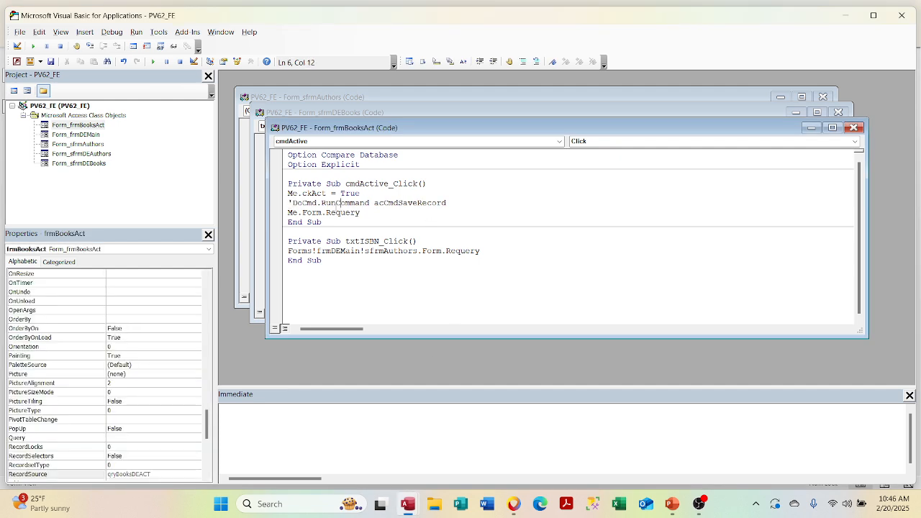
Return to Access and reopen the inactive books list from the Add/Edit Books form
mouse_move(407, 503)
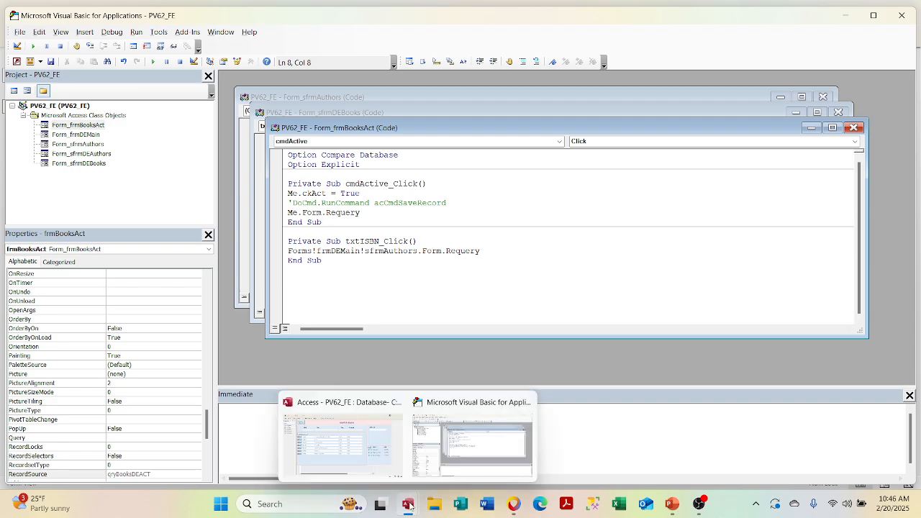
click(367, 452)
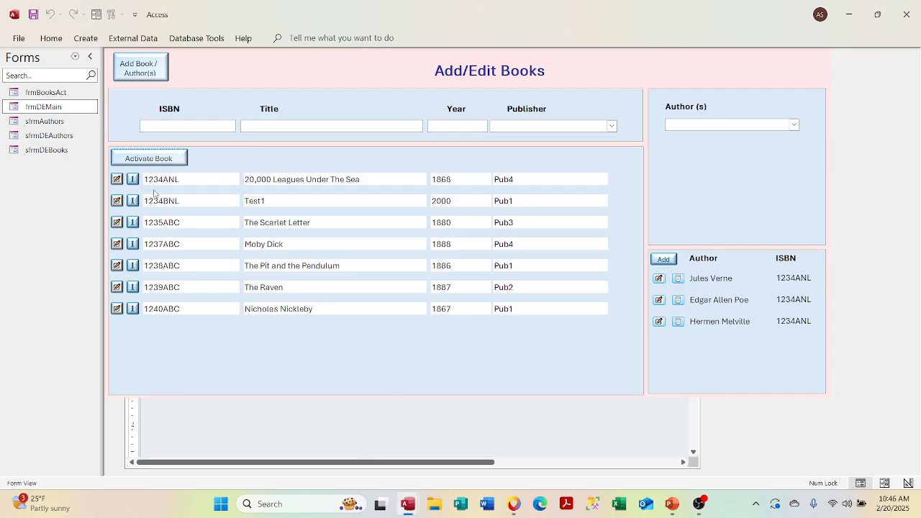
click(149, 160)
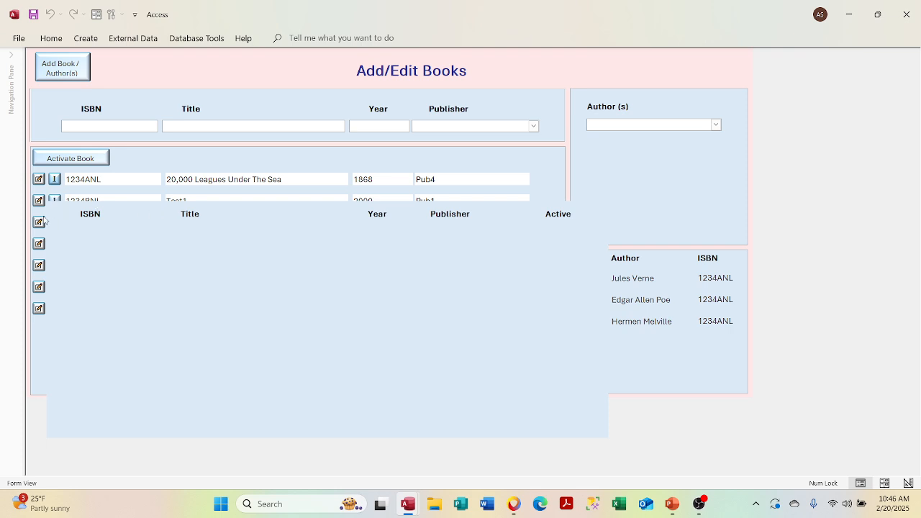
Close the inactive books list, saving the frmBooksAct design, and display the database's tables in the object list
right_click(113, 254)
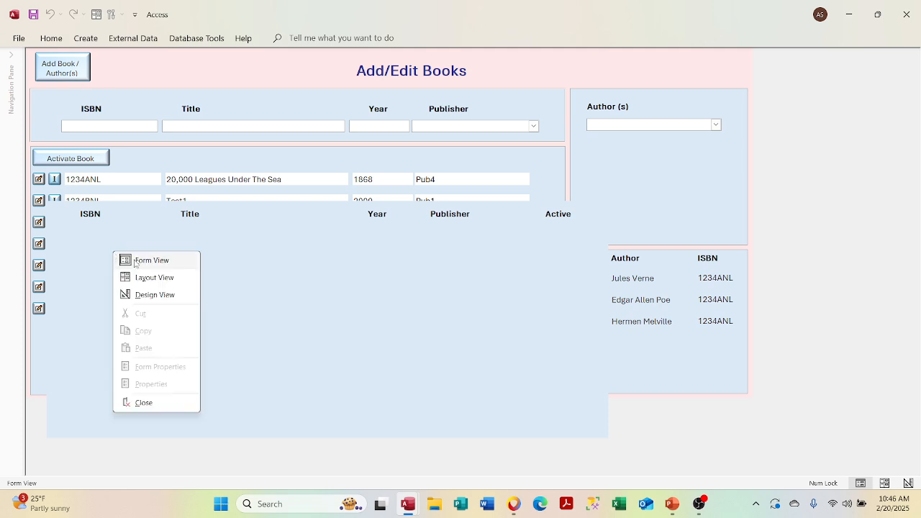
click(143, 403)
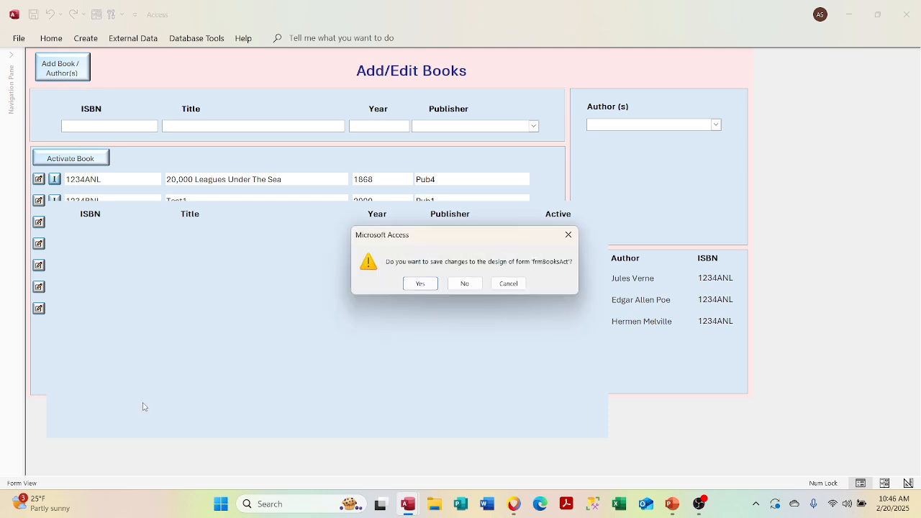
click(420, 284)
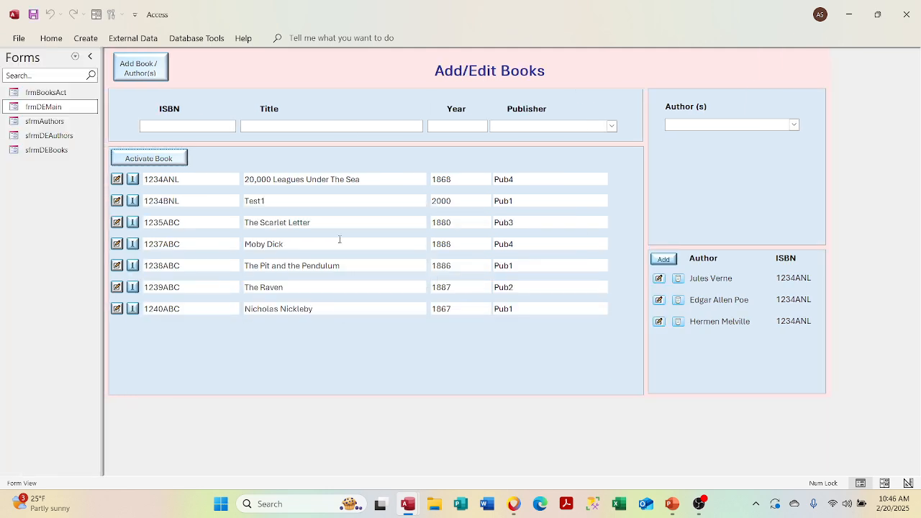
click(74, 57)
click(50, 177)
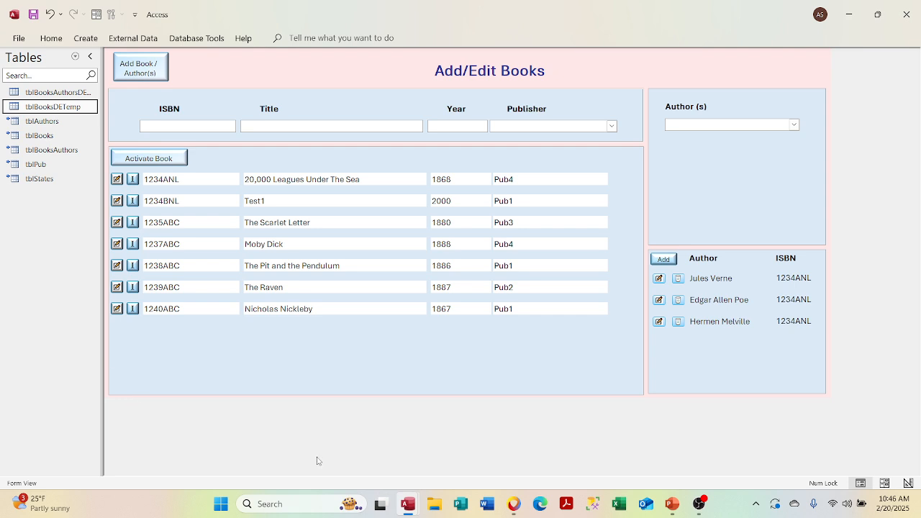
In cmdActive_Click, add a DoCmd.Close acForm "frmBooksAct" line after Me.Form.Requery
mouse_move(410, 500)
click(453, 451)
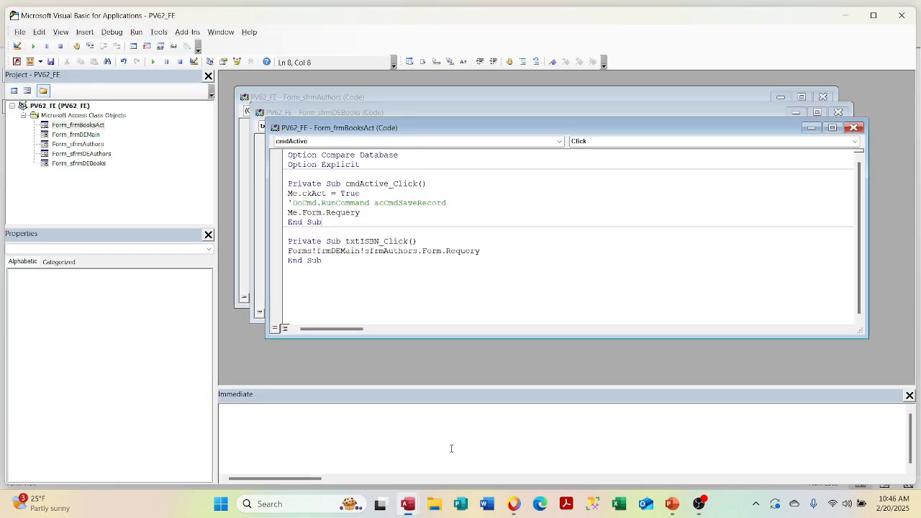
click(385, 210)
key(Return)
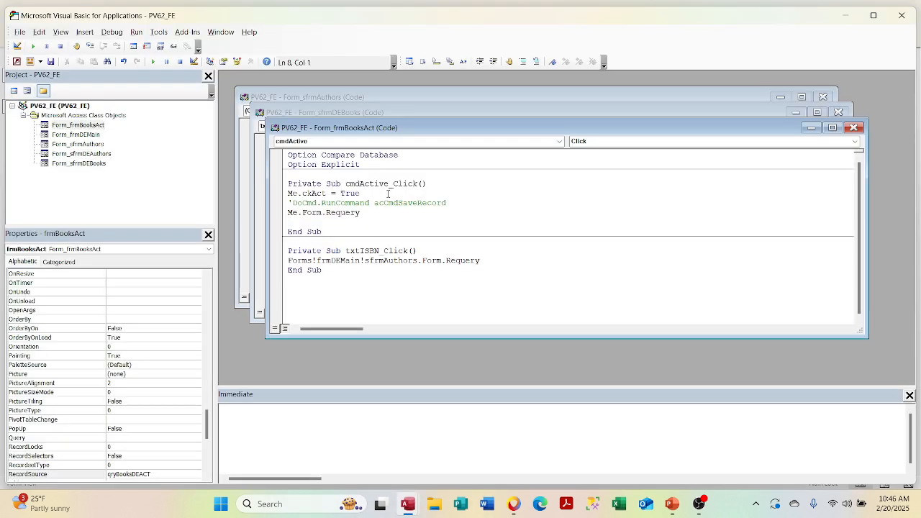
text(docmd)
text(.)
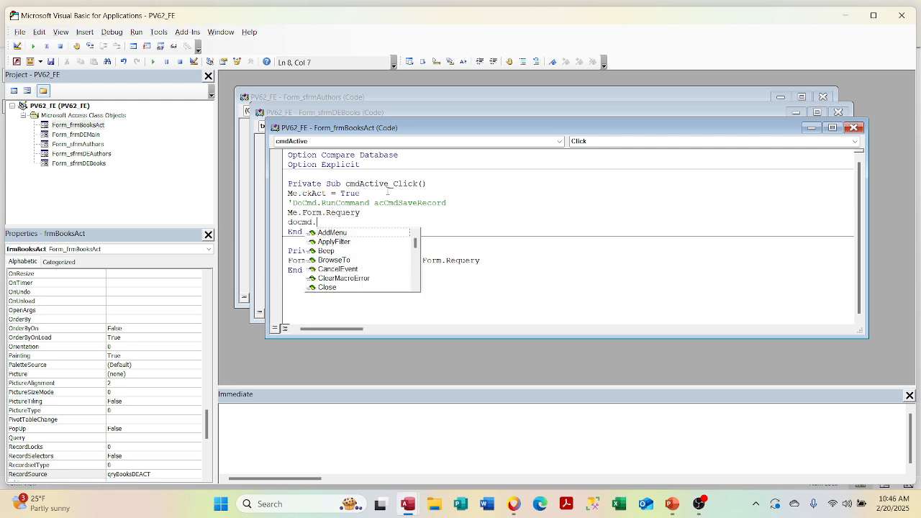
text(cl)
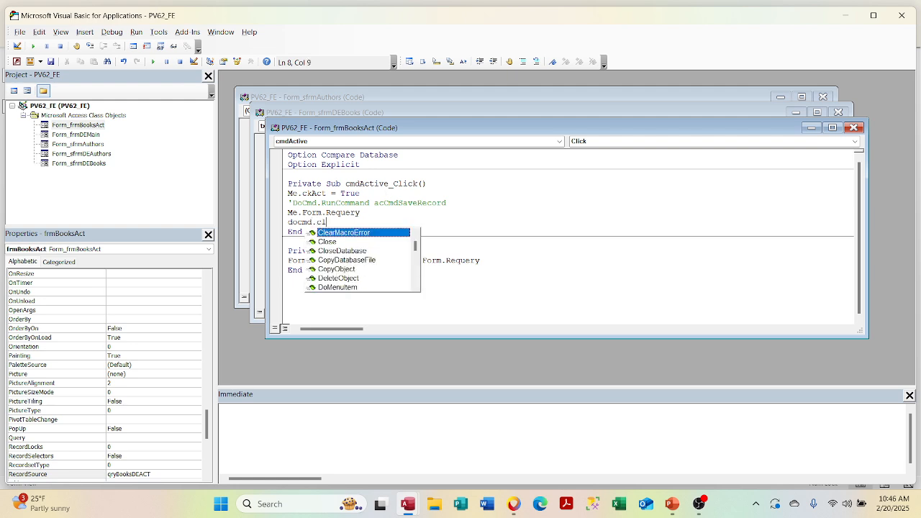
text(ose)
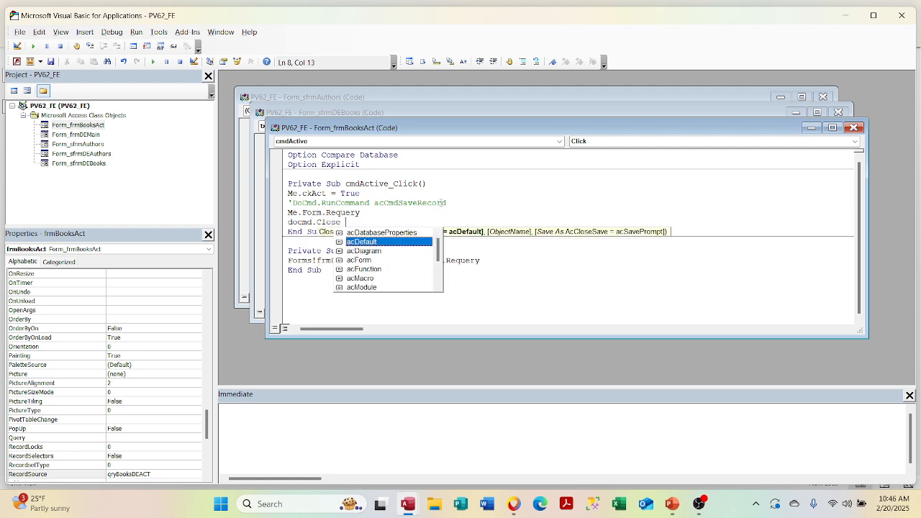
key(Down)
key(Down)
text("frm)
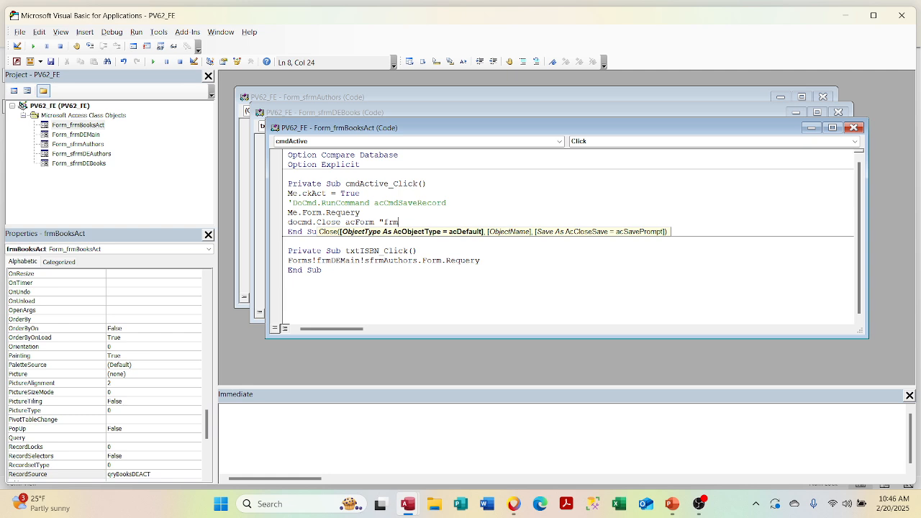
text(BooksAct")
click(482, 197)
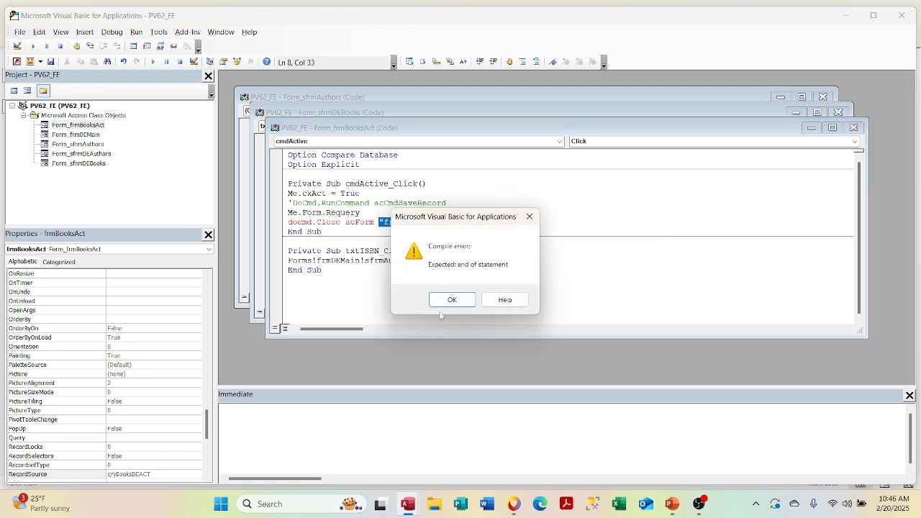
Insert the missing comma after acForm in the DoCmd.Close line and save the code
click(448, 301)
click(381, 231)
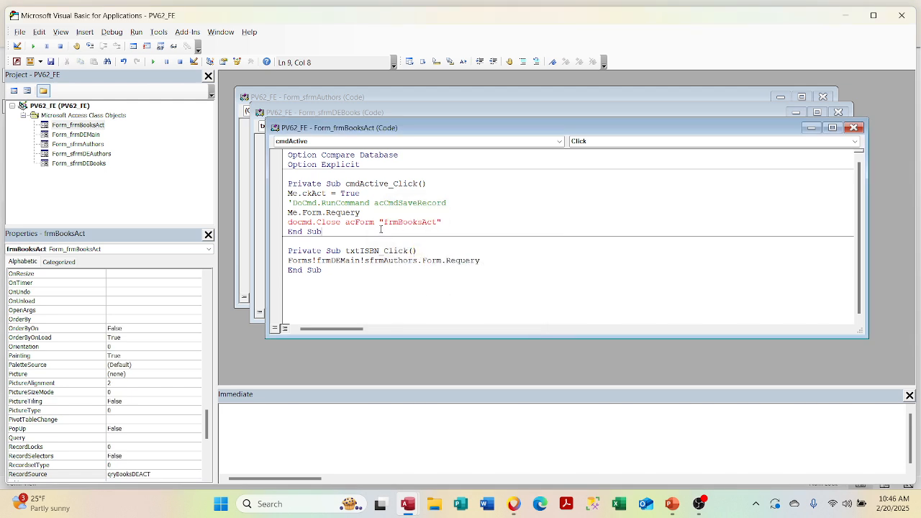
click(375, 222)
text(,)
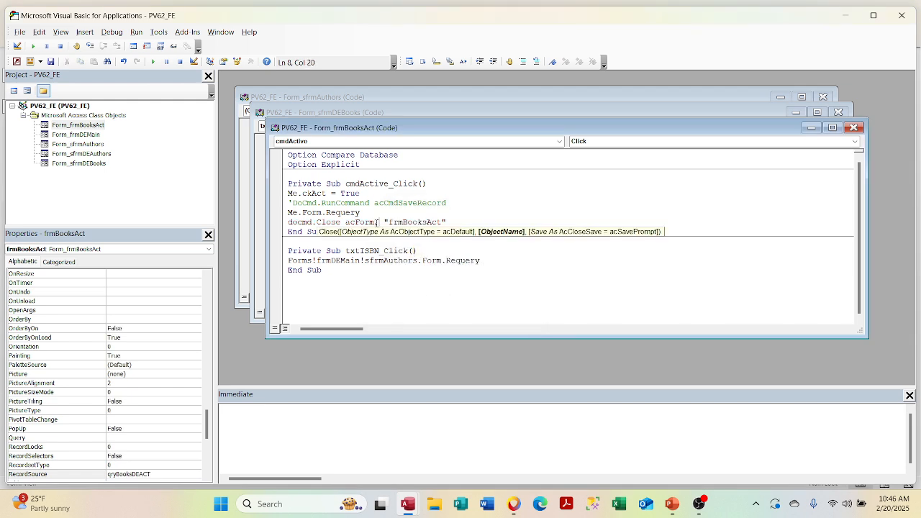
click(453, 185)
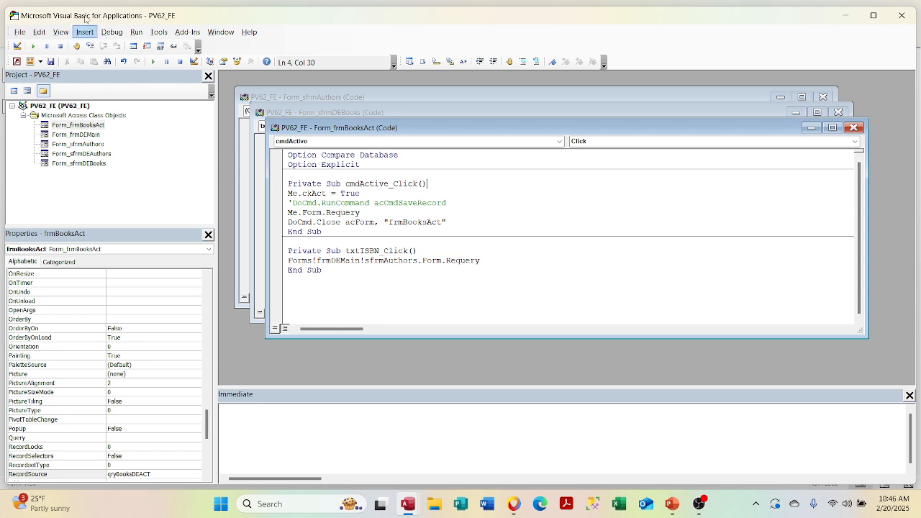
click(51, 64)
In Access, open tblBooks, clear fldActive for Steppenwolf and Nicholas Nickleby, and close the table
mouse_move(404, 495)
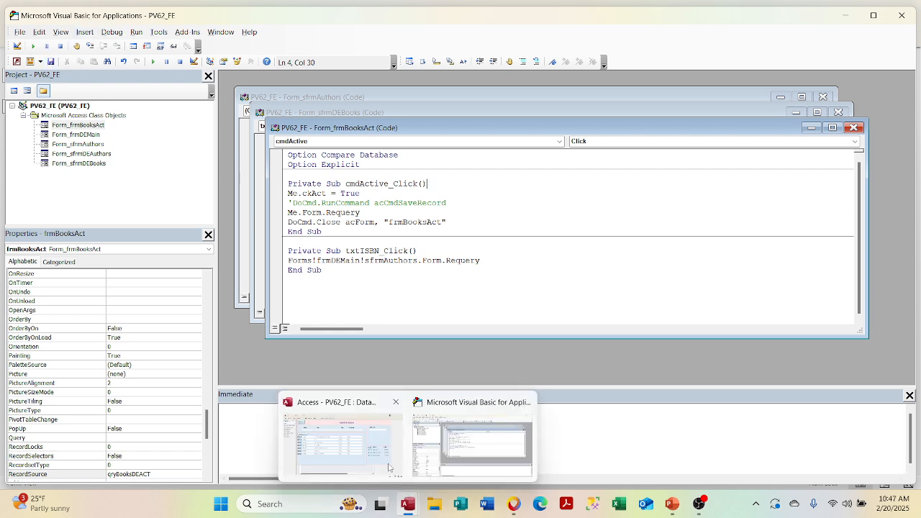
click(374, 417)
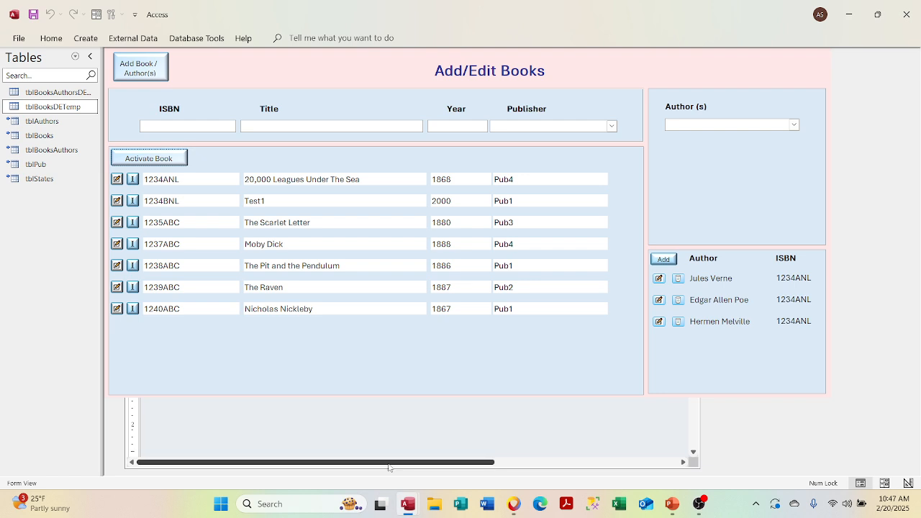
double_click(66, 135)
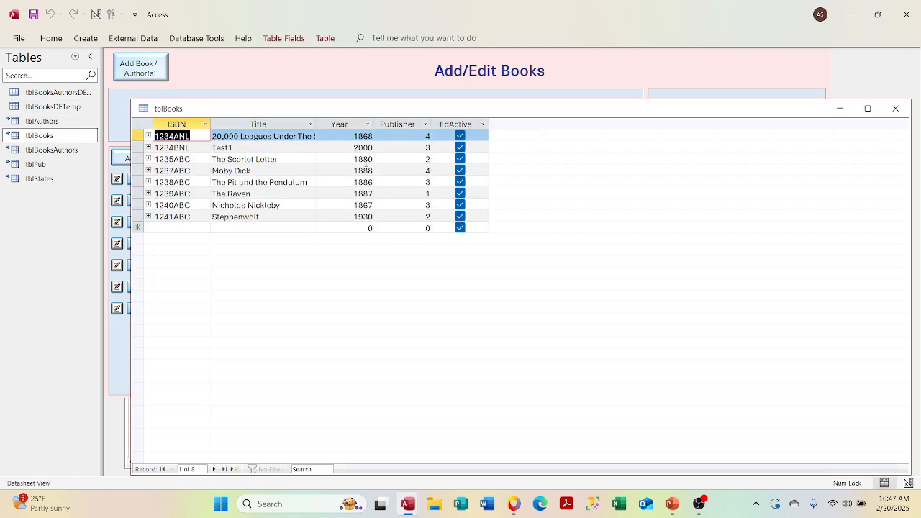
click(460, 216)
click(469, 206)
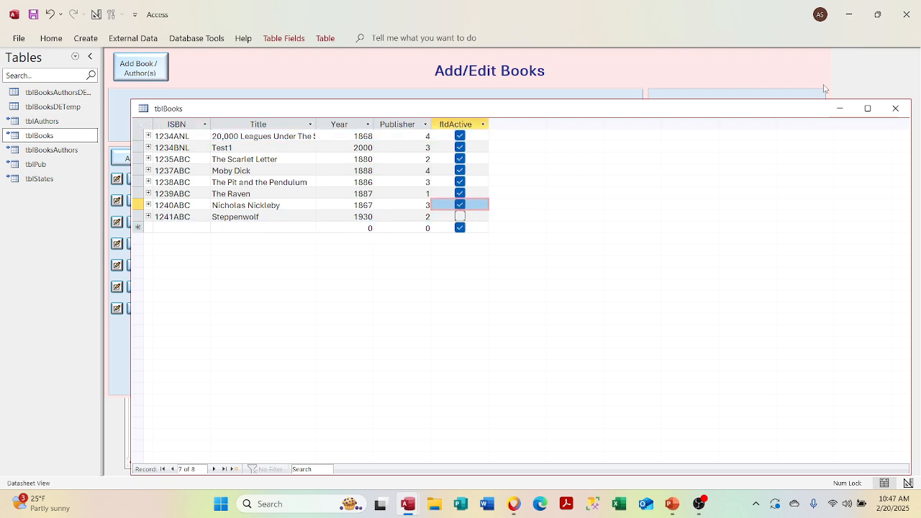
click(460, 205)
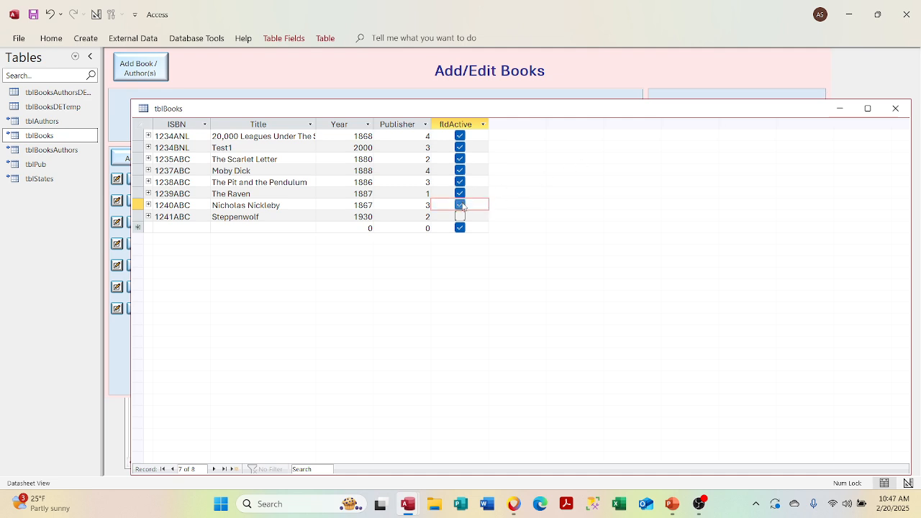
click(895, 108)
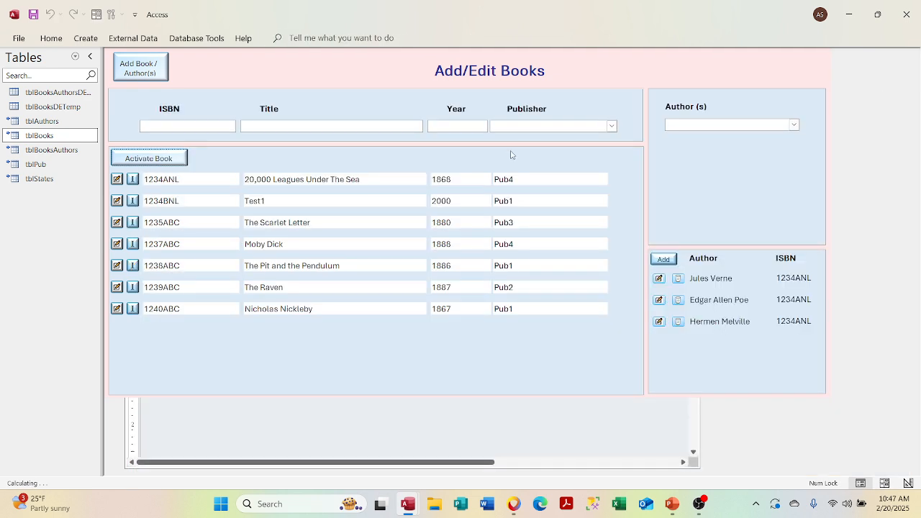
Bring the Access window back to the front and close the leftover frmBooksAct design window
click(365, 200)
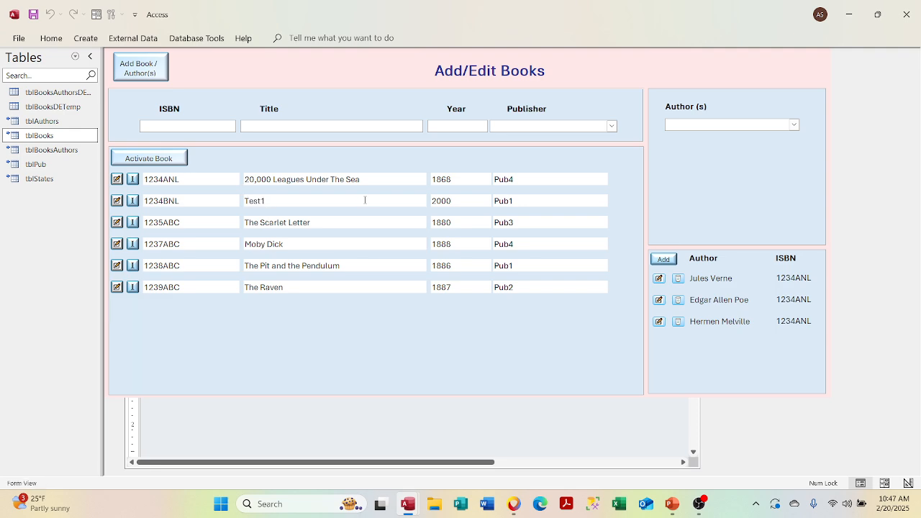
click(380, 503)
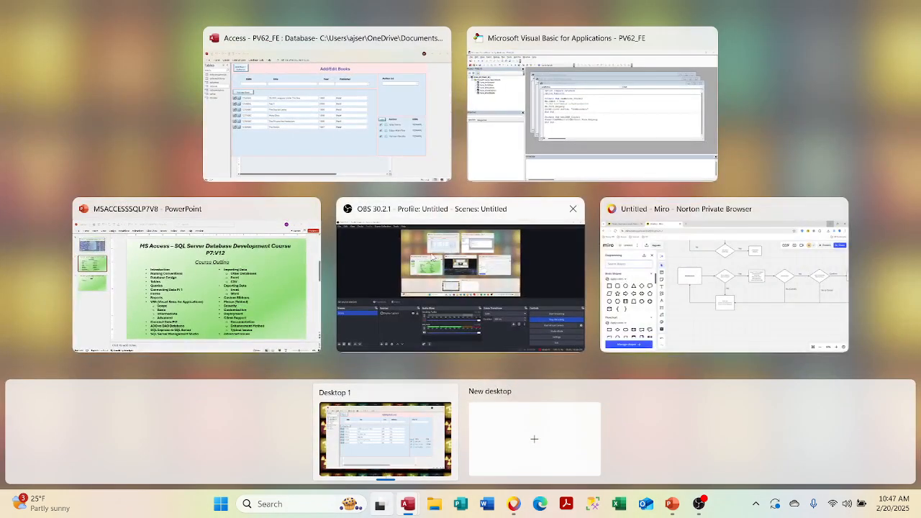
click(420, 54)
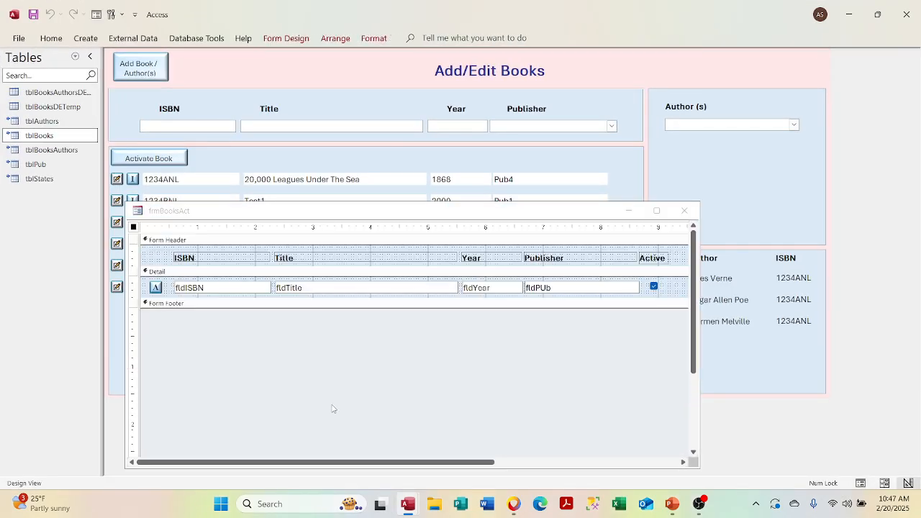
click(684, 210)
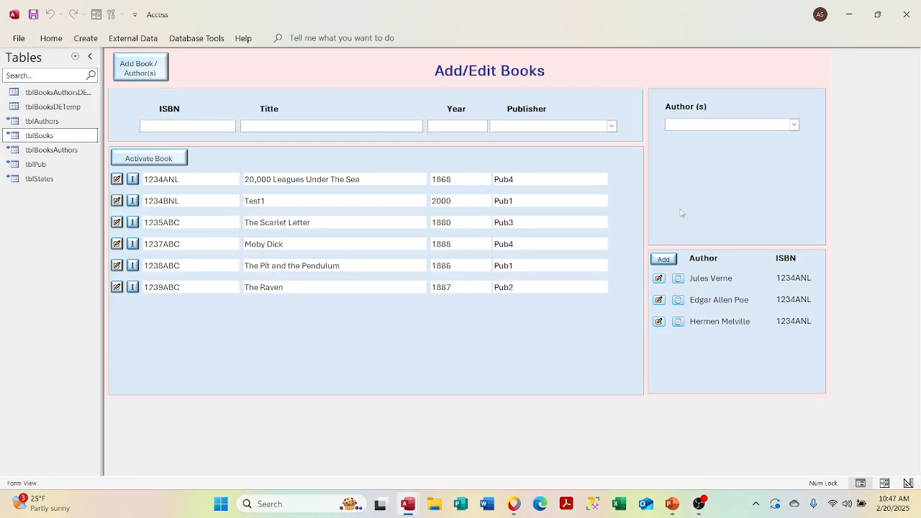
Test activating Nicholas Nickleby from the inactive books list, then select book 1238ABC in the main list
click(140, 160)
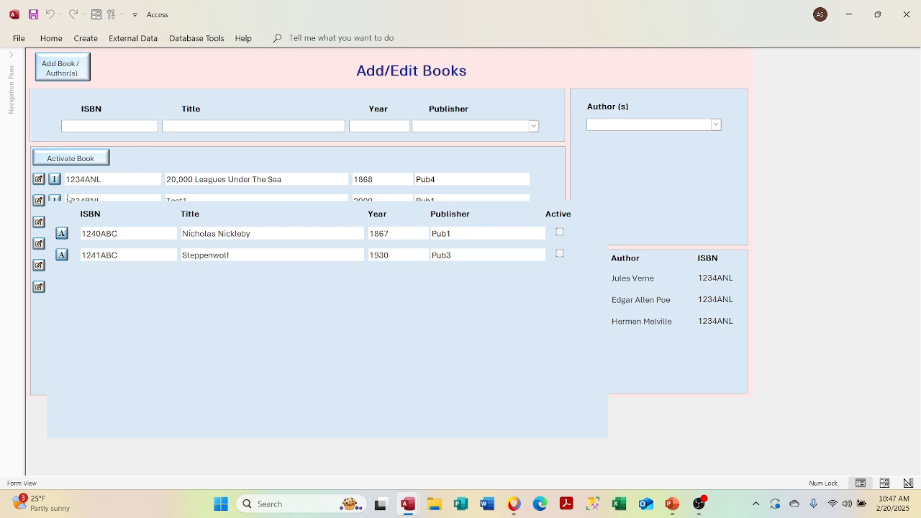
click(62, 235)
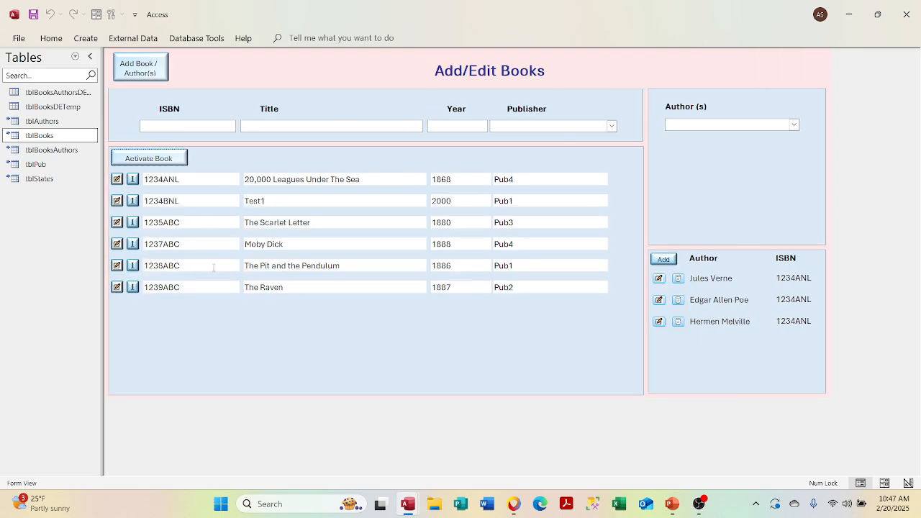
click(213, 266)
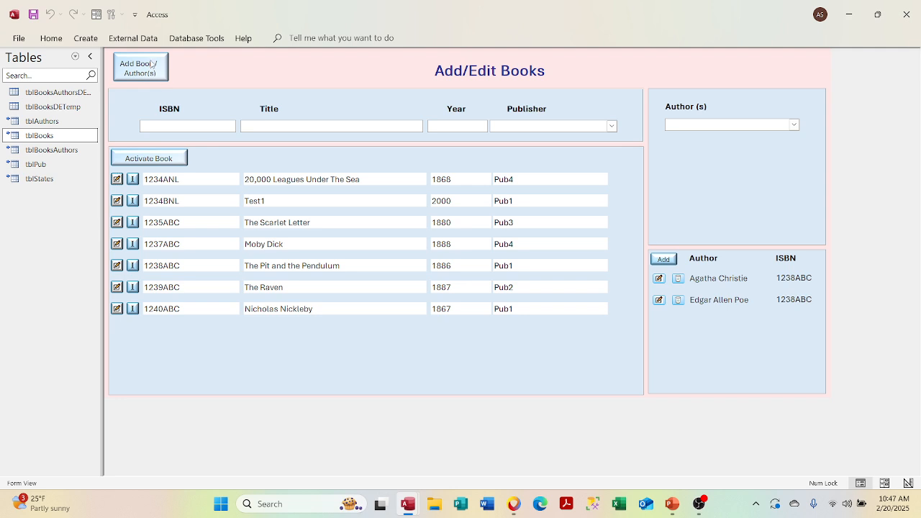
Open frmBooksAct from the Add/Edit Books form, switch it to Design view and display its form properties
click(154, 159)
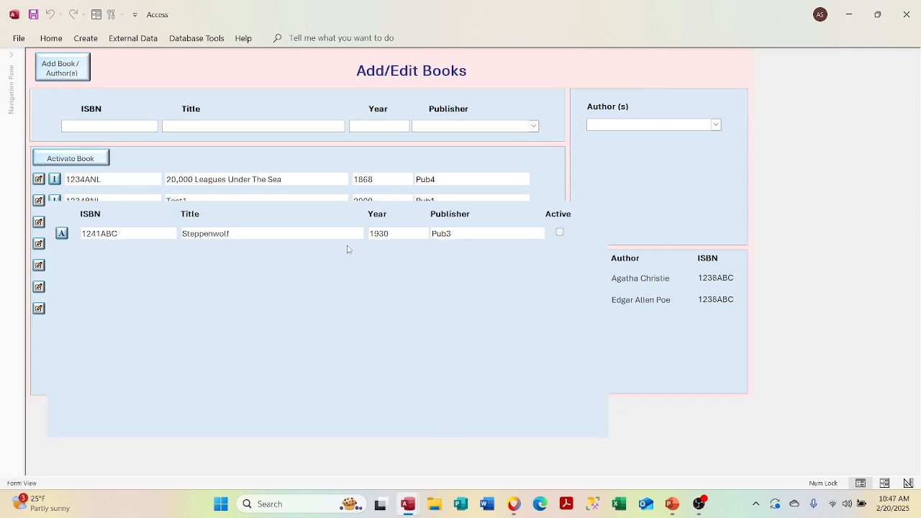
right_click(323, 213)
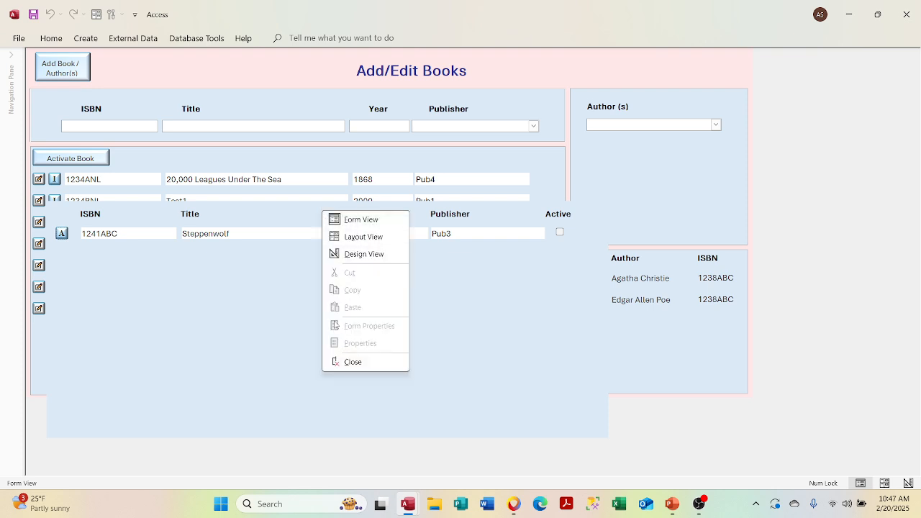
click(362, 255)
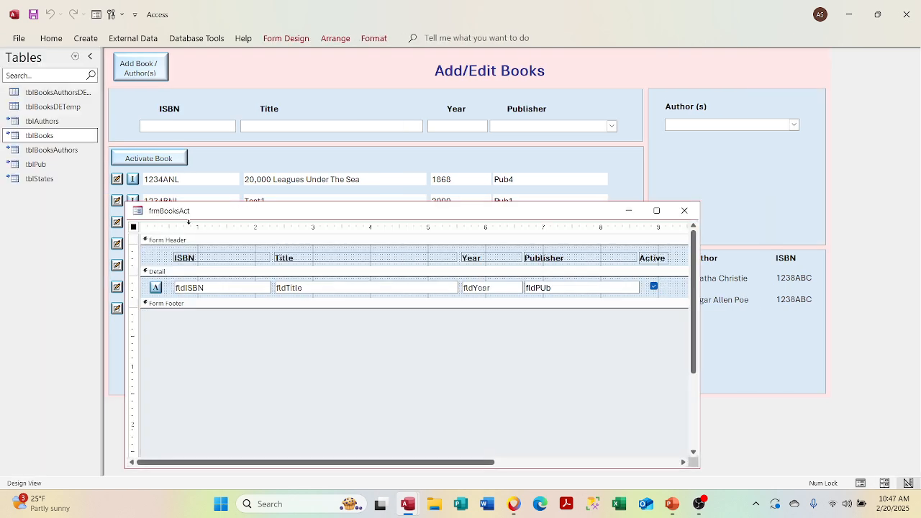
right_click(134, 227)
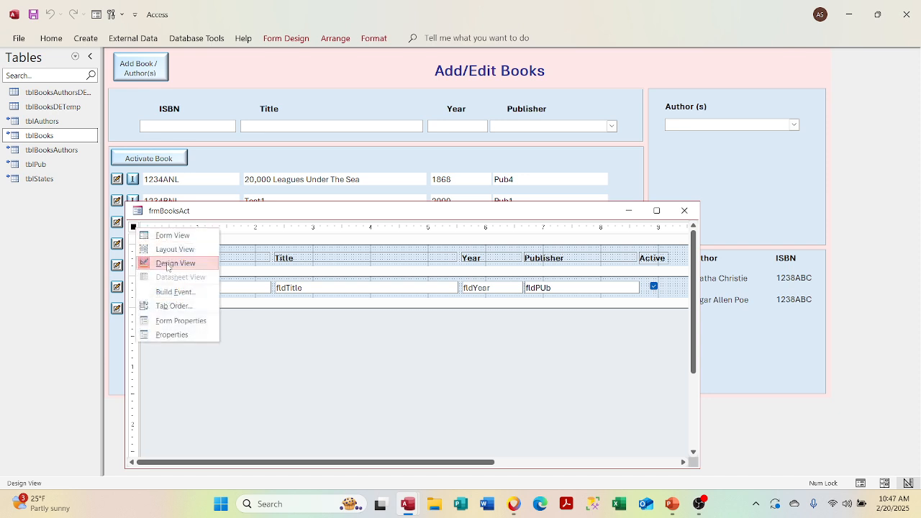
click(176, 335)
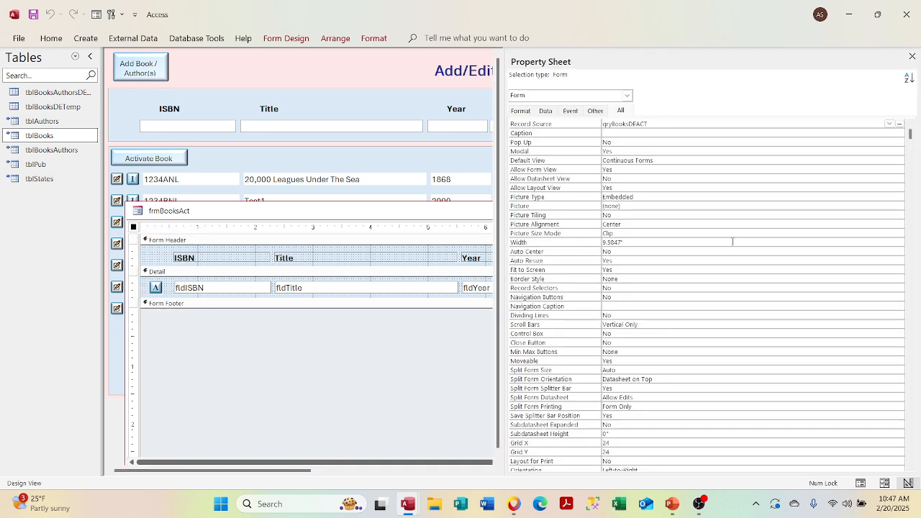
Set frmBooksAct's Auto Center property to Yes, then close the form and save its design
click(676, 260)
click(793, 250)
click(899, 251)
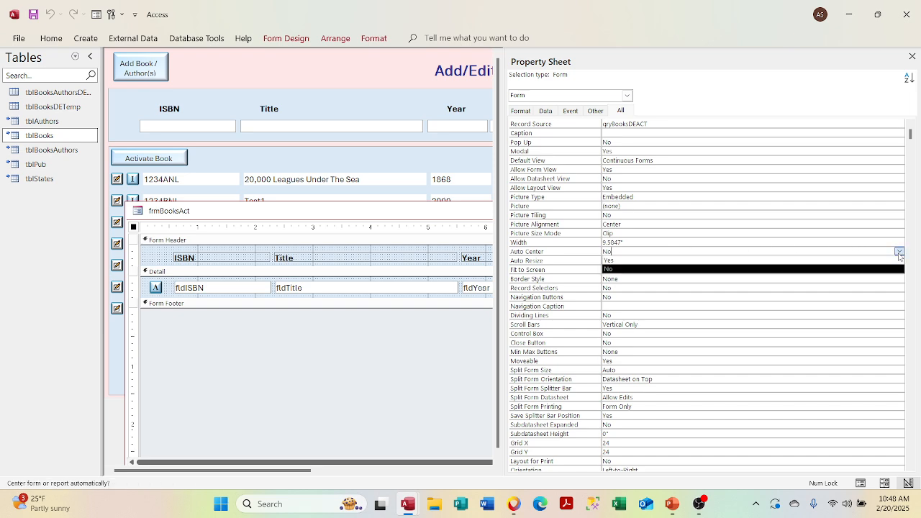
click(809, 261)
click(808, 298)
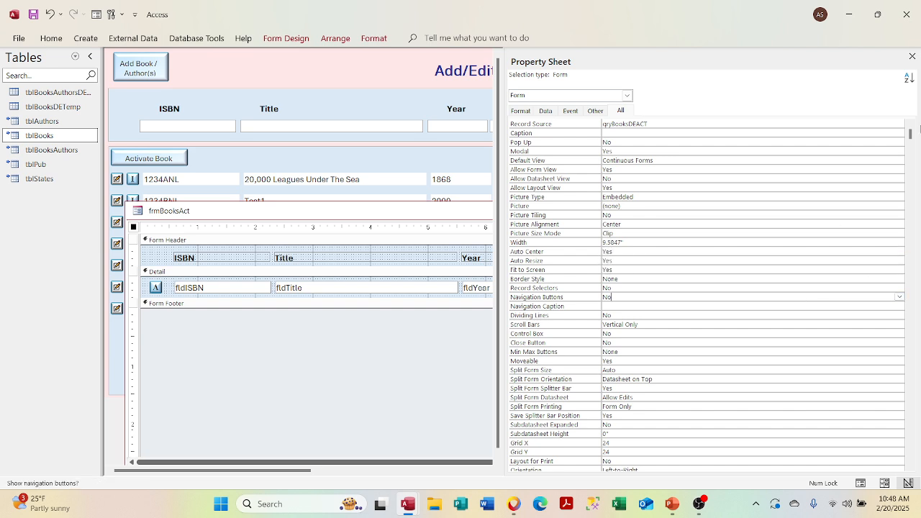
click(911, 57)
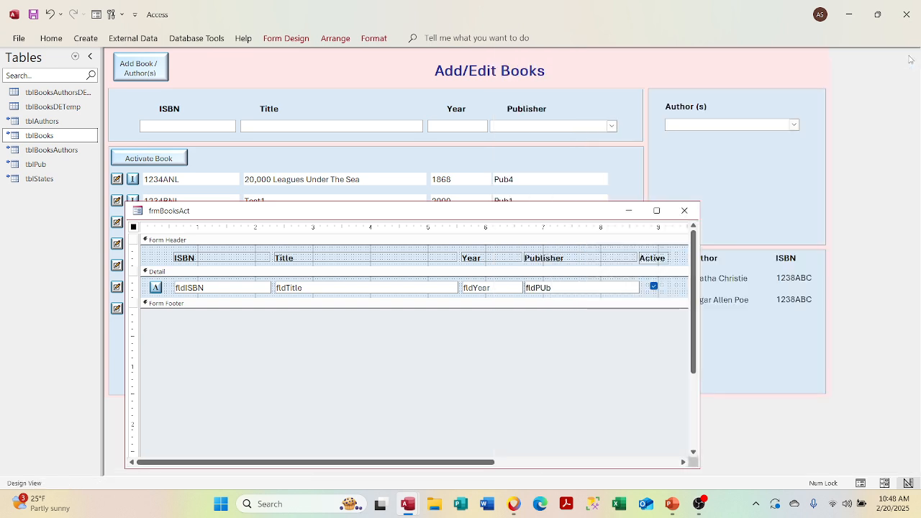
click(685, 210)
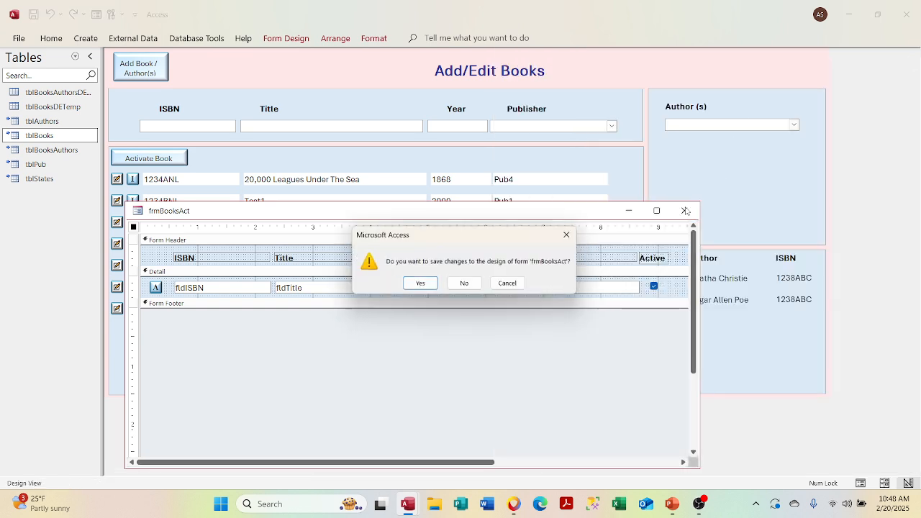
click(419, 285)
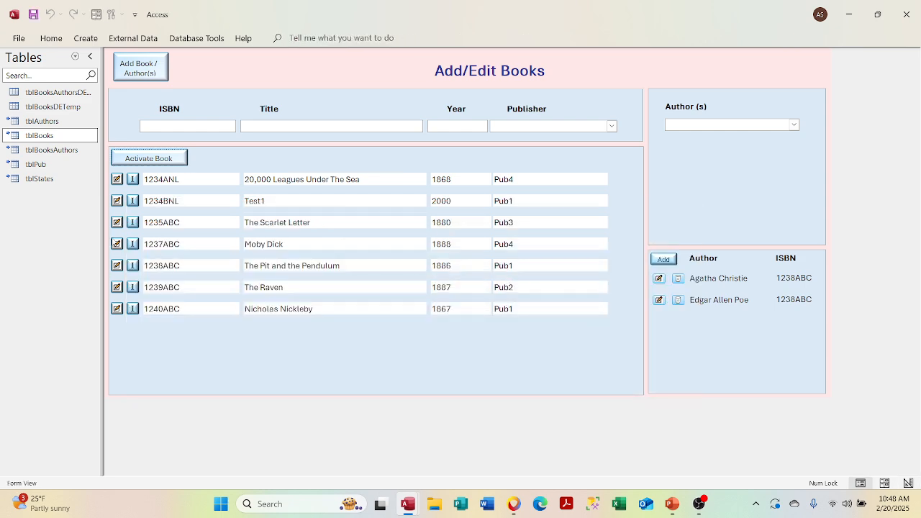
Test activating Steppenwolf from the inactive books list, then select The Raven in the main list
click(130, 159)
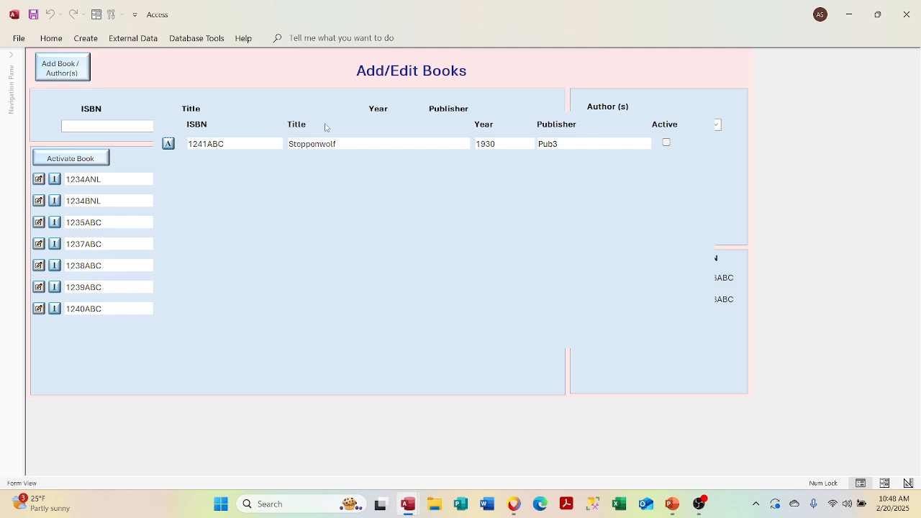
click(169, 146)
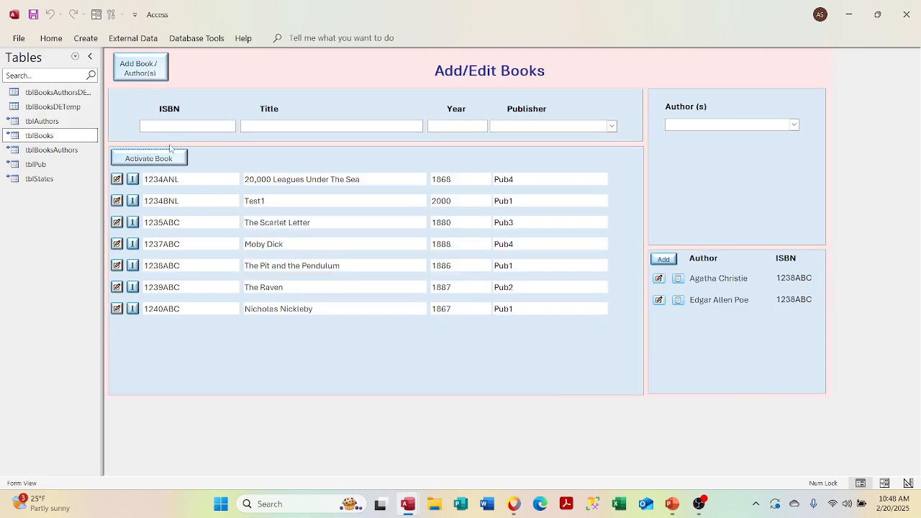
click(211, 287)
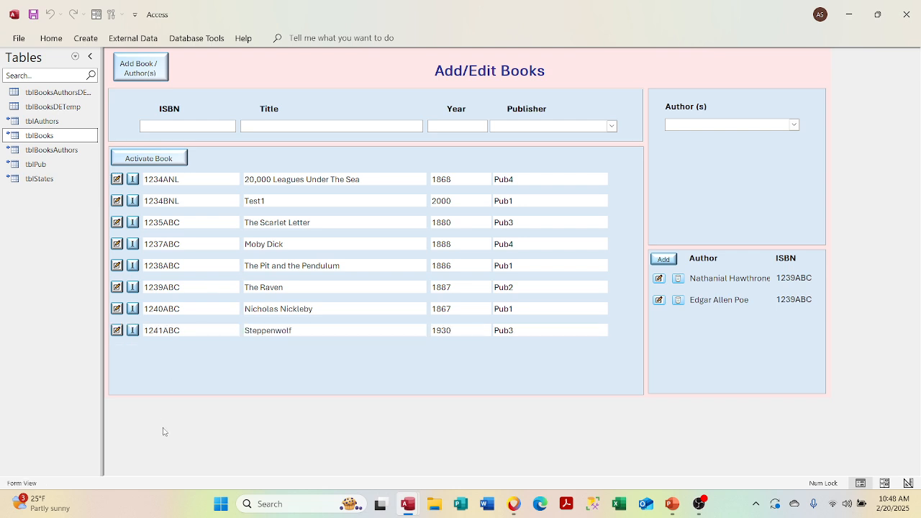
Check the authors of books 1241ABC and 1240ABC, then review the fldActive values in tblBooks and close the table
click(162, 329)
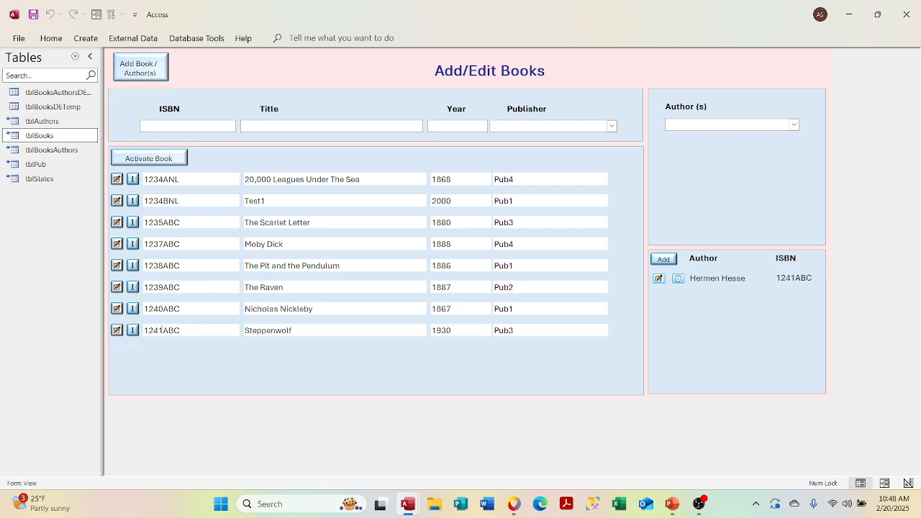
click(167, 309)
double_click(65, 135)
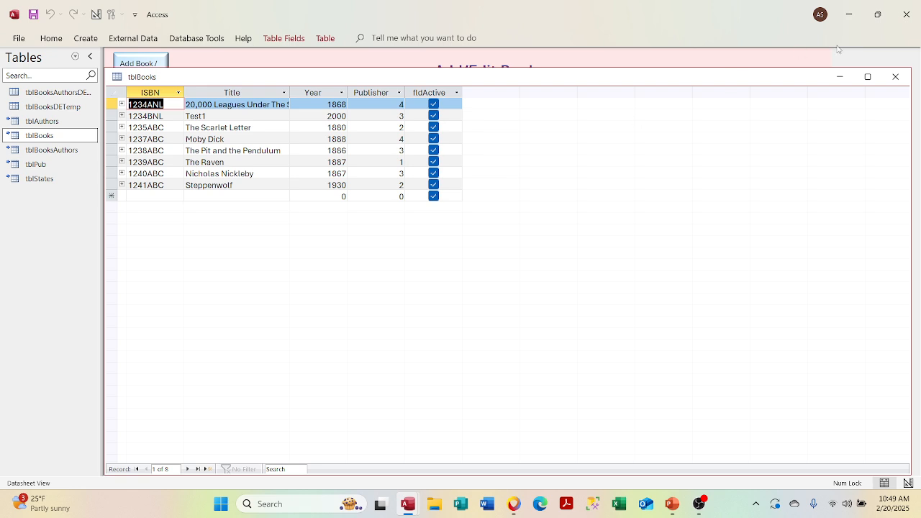
click(896, 77)
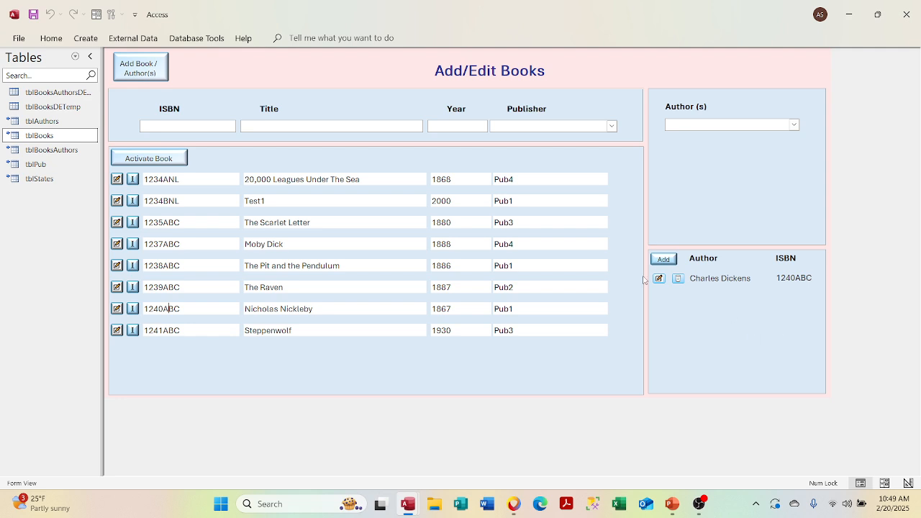
Examine the qryAuthorsDE query behind the authors subform in frmDEMain's design, then return the main form to Form view
right_click(644, 64)
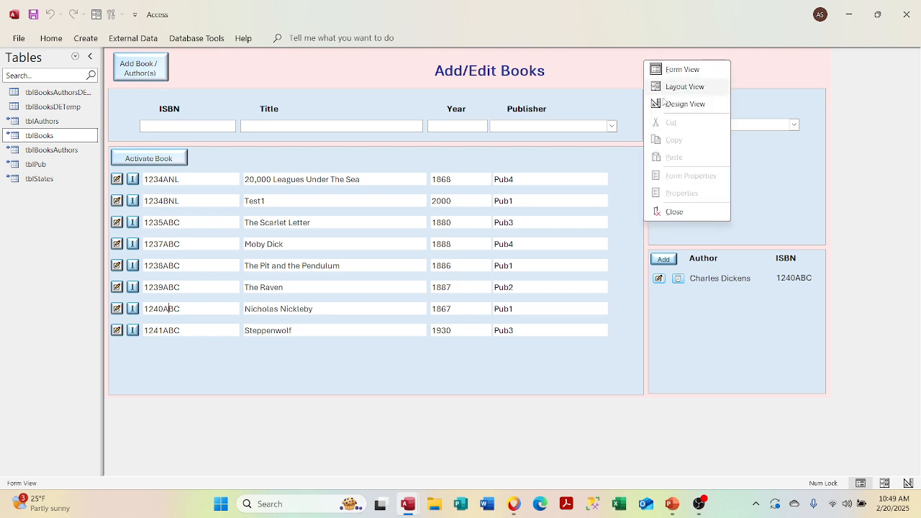
click(680, 105)
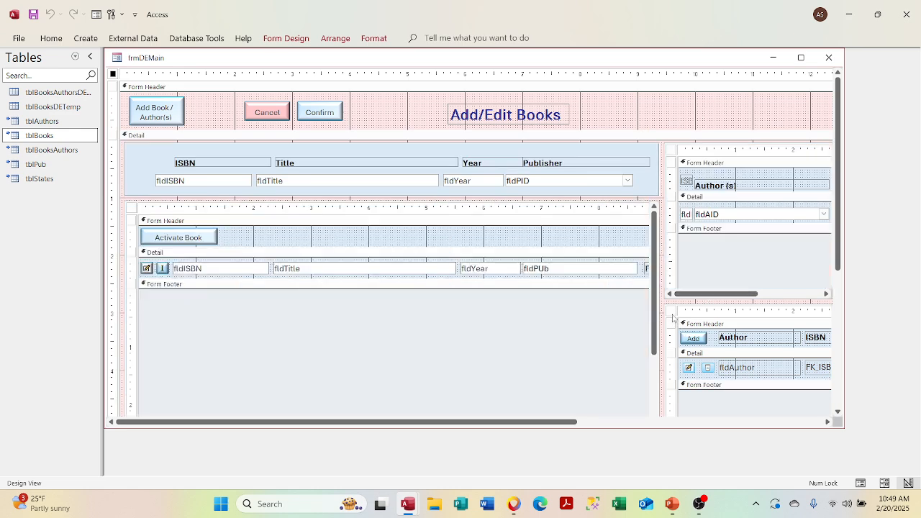
right_click(671, 313)
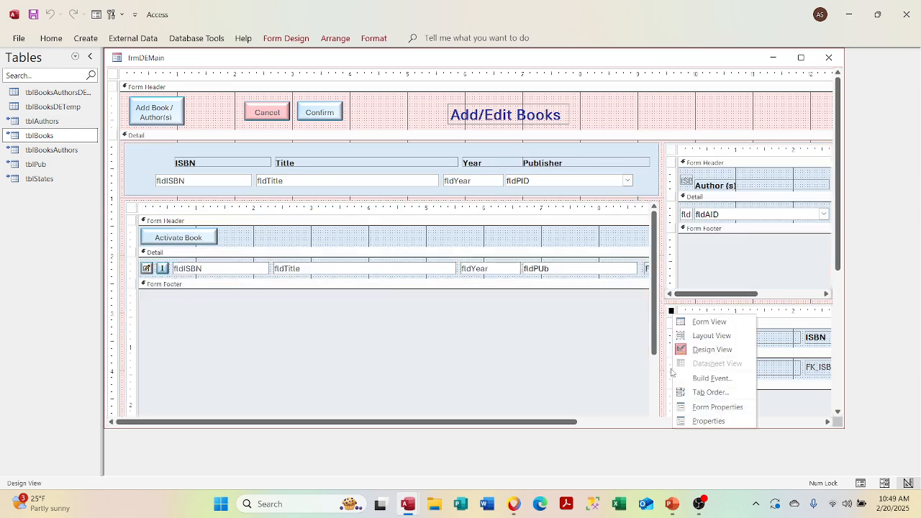
click(680, 422)
click(741, 124)
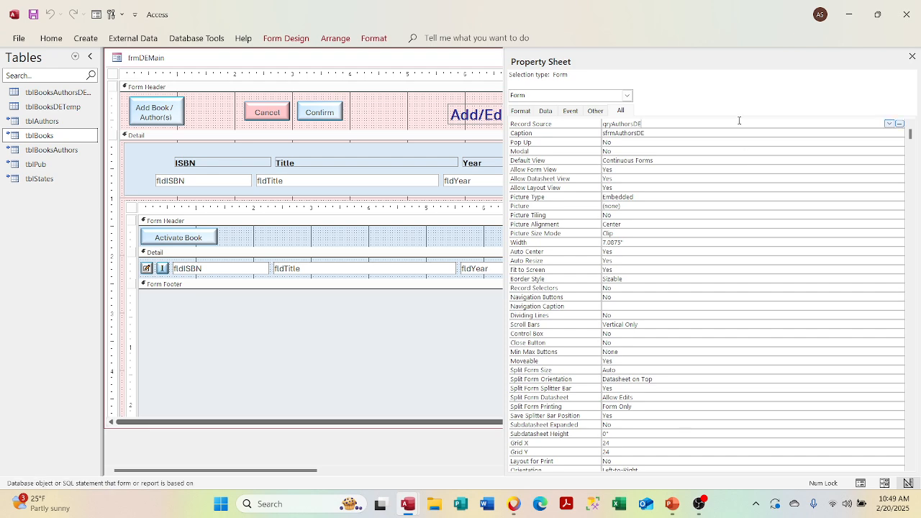
click(899, 125)
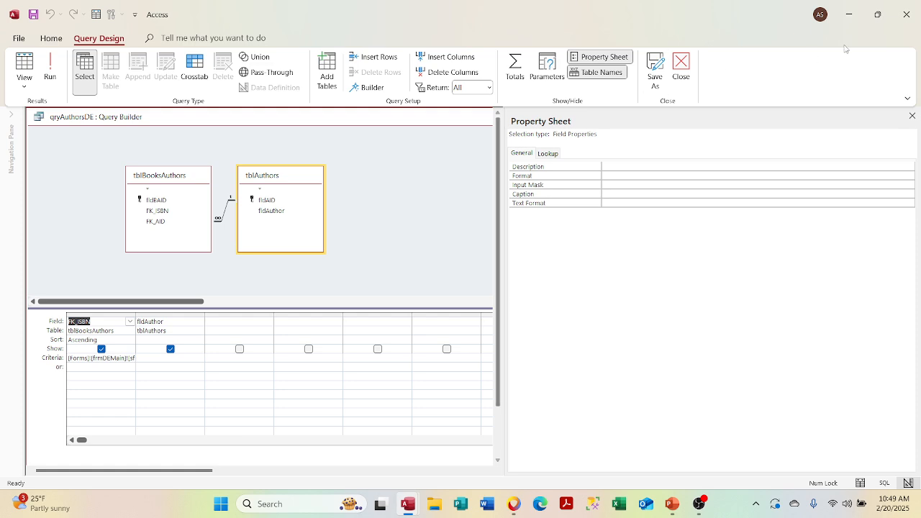
click(911, 116)
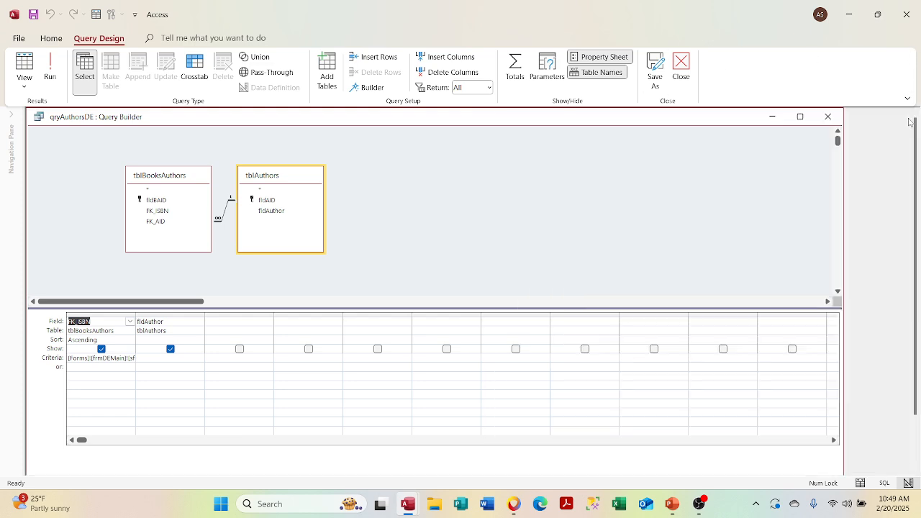
click(828, 116)
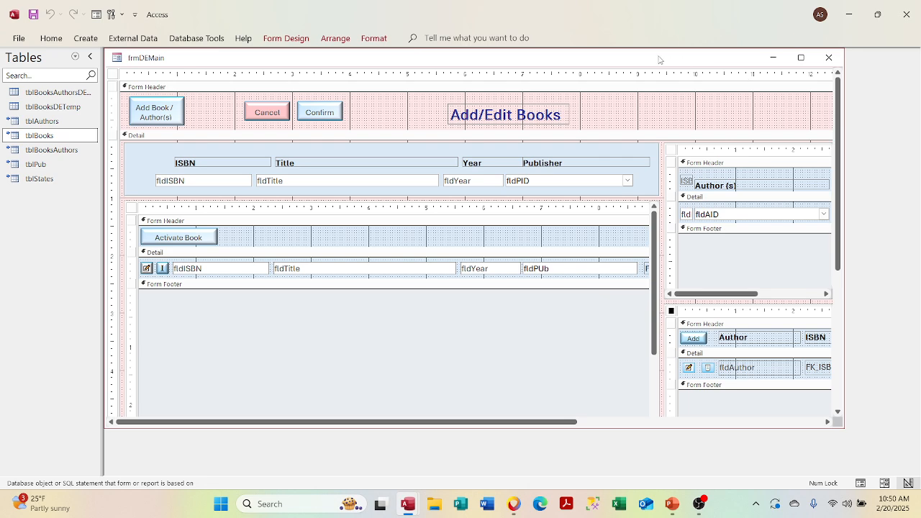
right_click(660, 59)
click(676, 121)
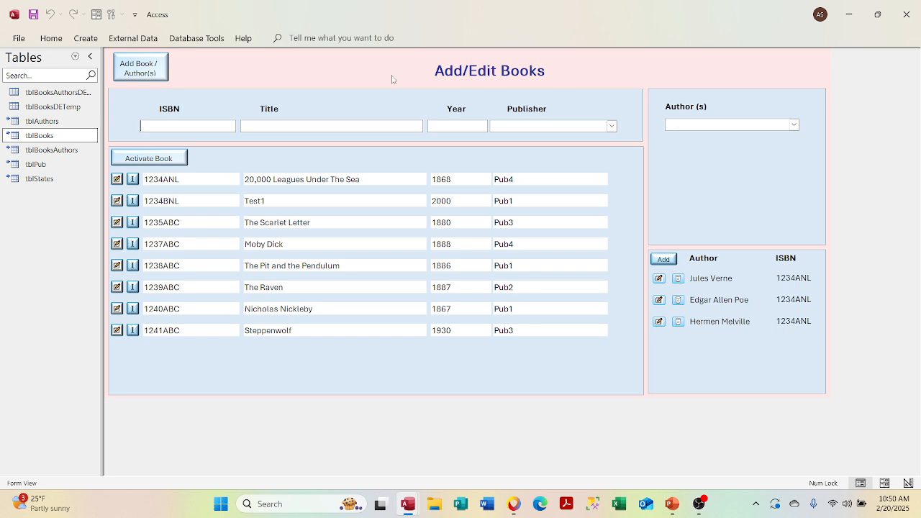
Open the inactive books list from the main form to check its contents, then close it
click(174, 158)
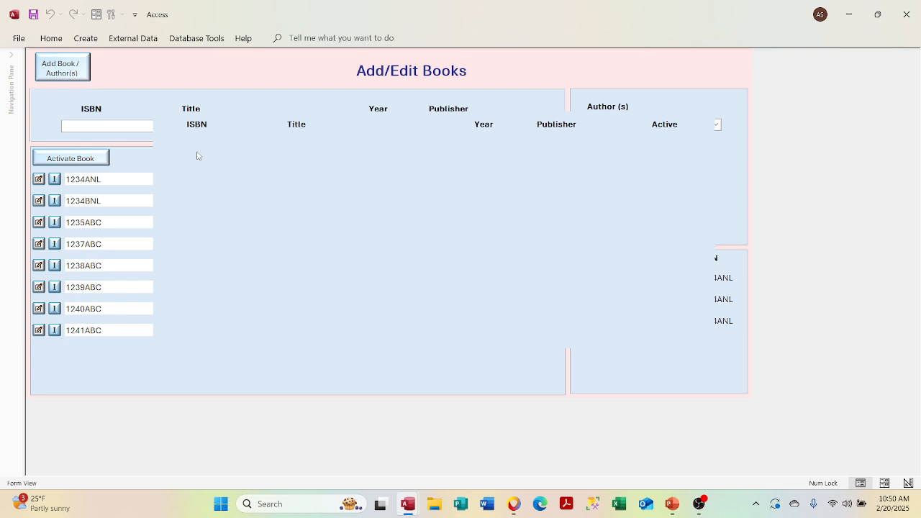
right_click(290, 115)
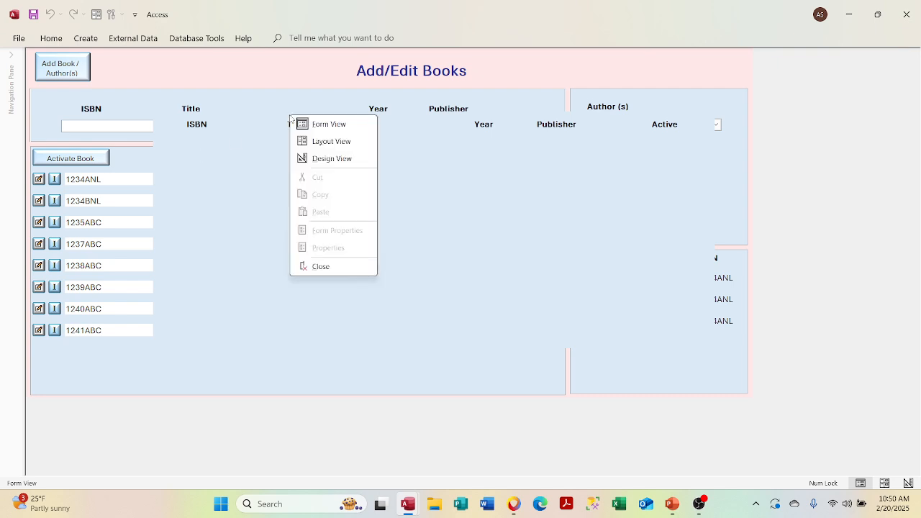
click(317, 266)
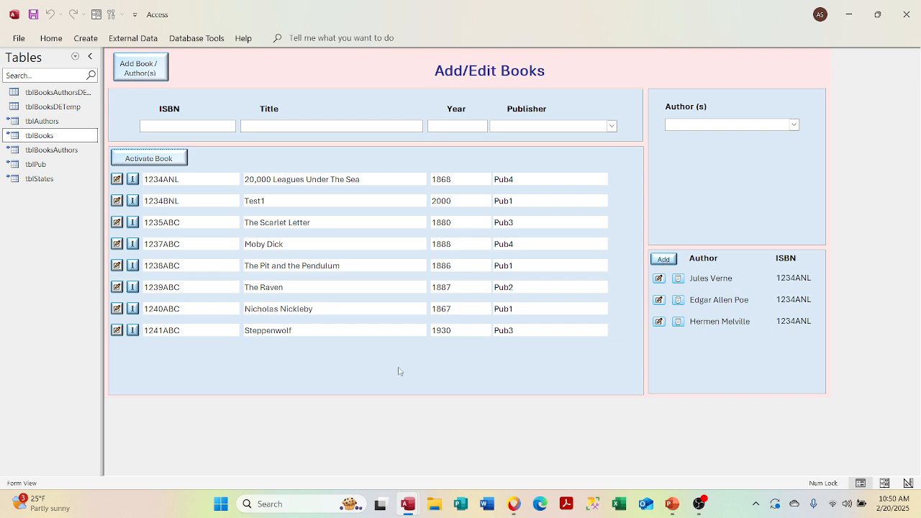
Inspect the full width of the books subform in frmDEMain's Design view, then return the main form to Form view
click(133, 180)
right_click(576, 60)
click(585, 98)
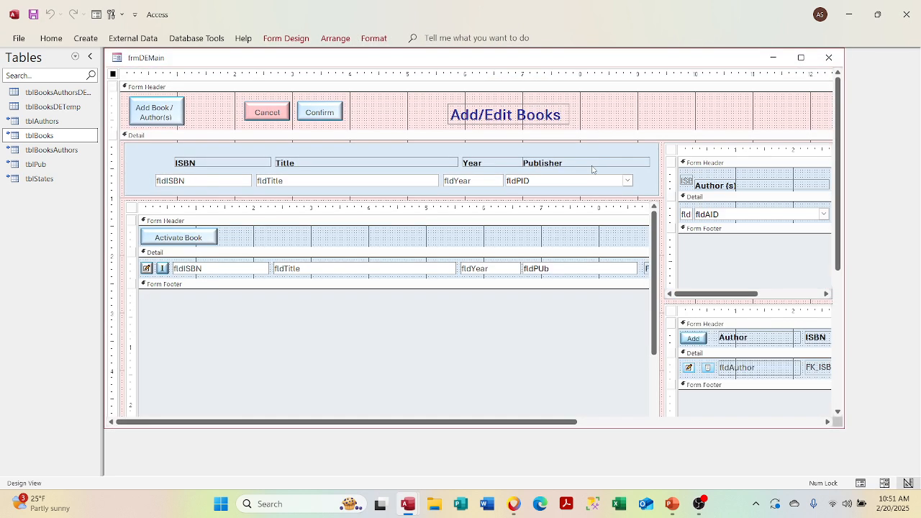
drag(440, 422, 364, 434)
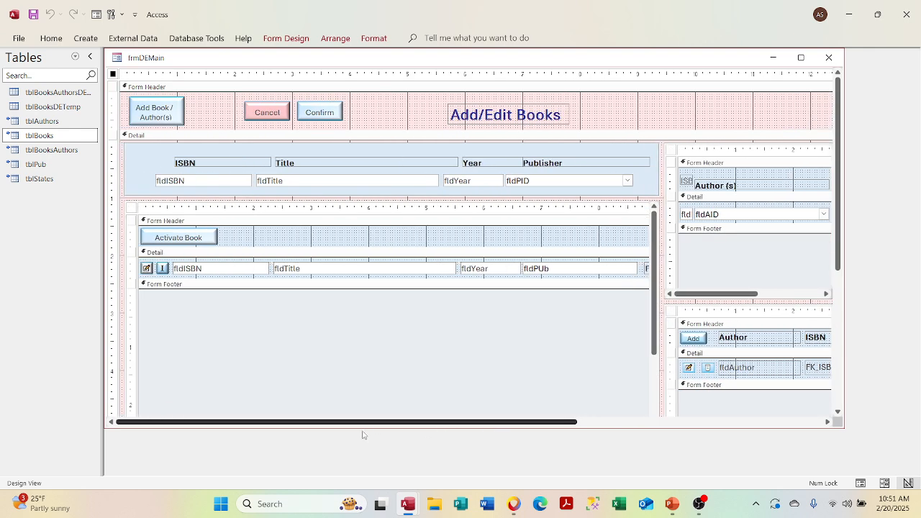
click(804, 59)
click(571, 425)
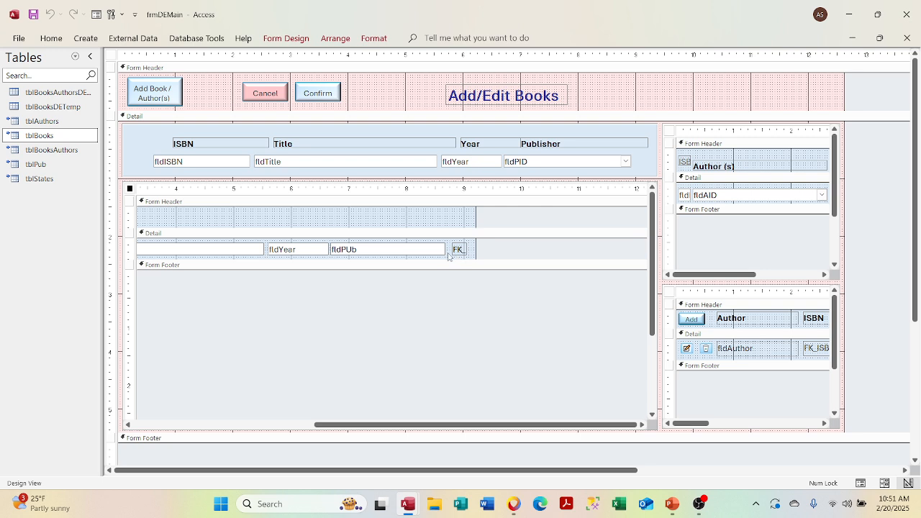
click(170, 424)
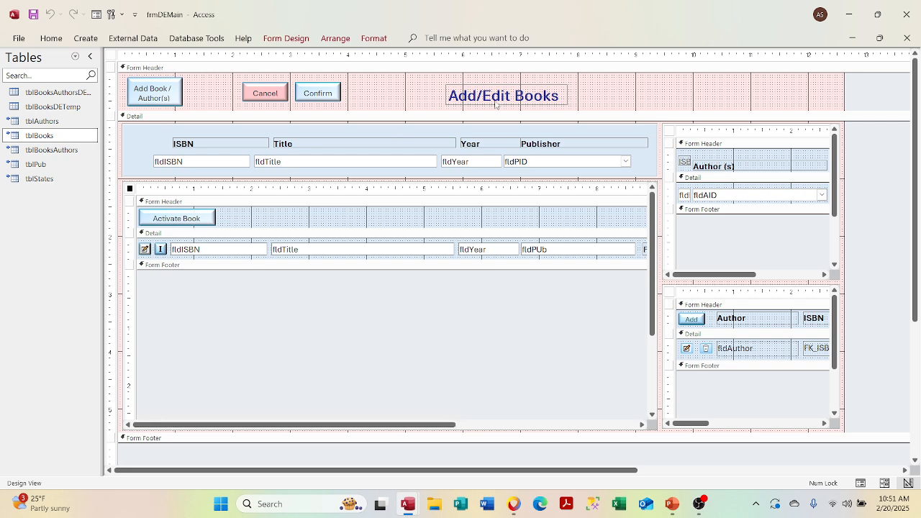
click(879, 37)
right_click(597, 63)
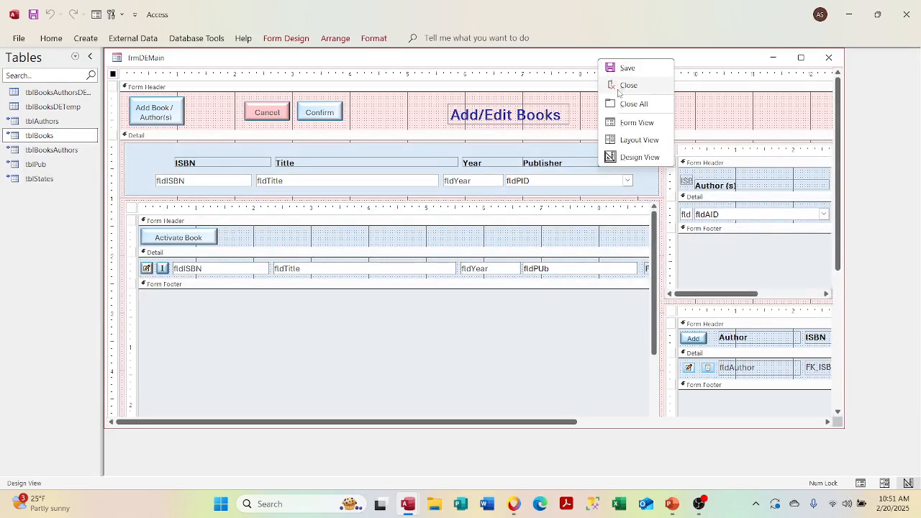
click(623, 123)
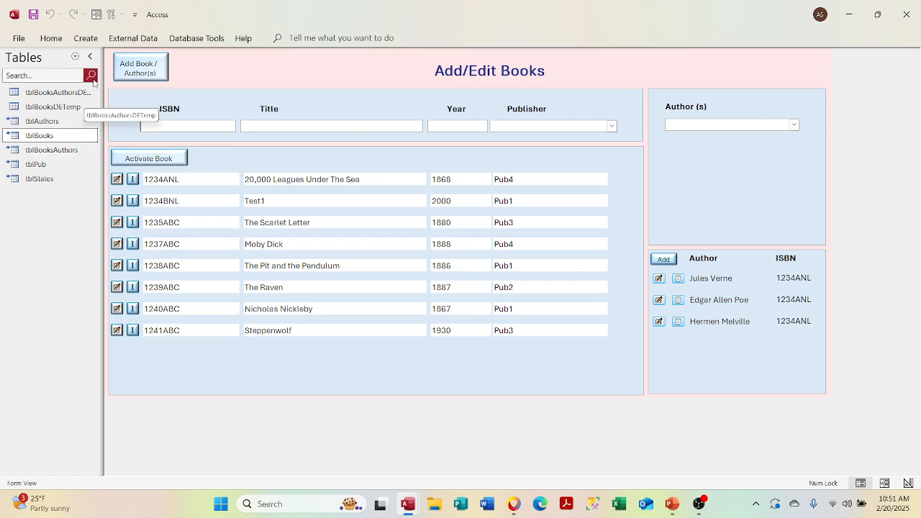
List the database's forms in the navigation pane and open frmBooksAct in Design view
click(75, 56)
click(36, 204)
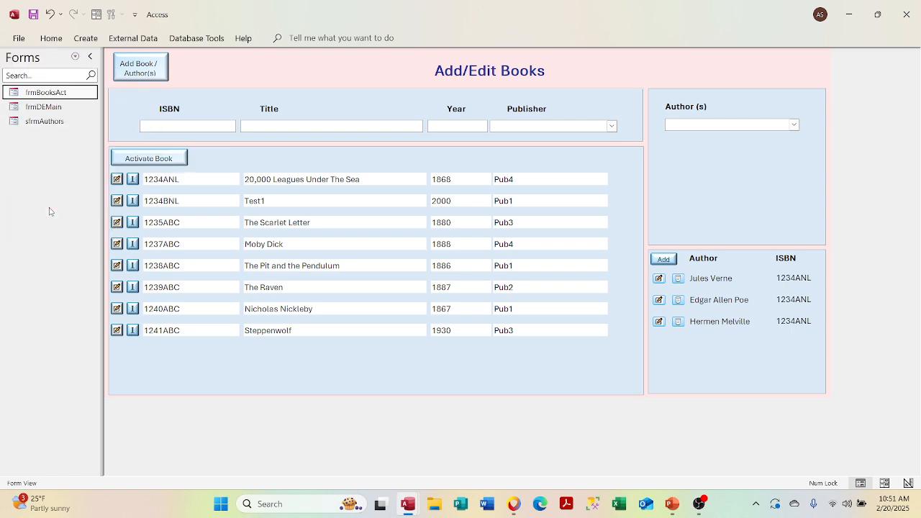
right_click(63, 98)
click(103, 142)
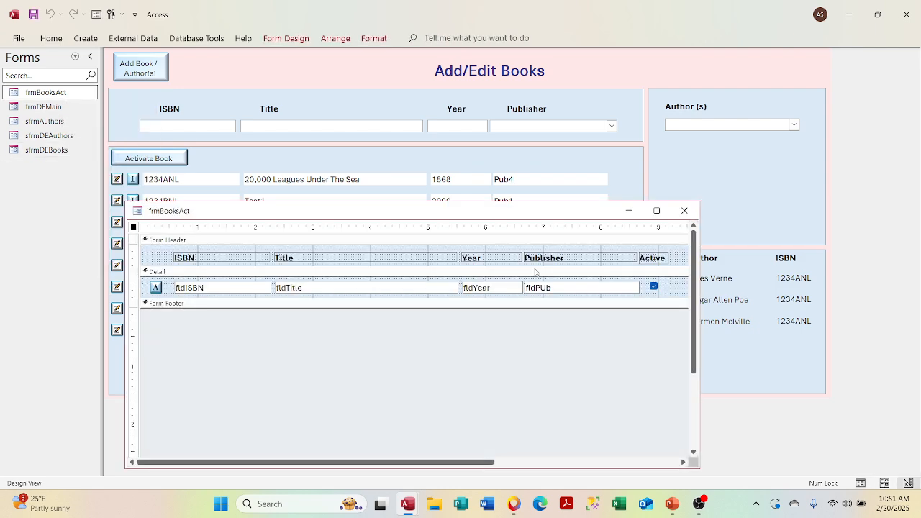
Set the Active label and its check box in frmBooksAct to not visible, then save and close the form
click(656, 288)
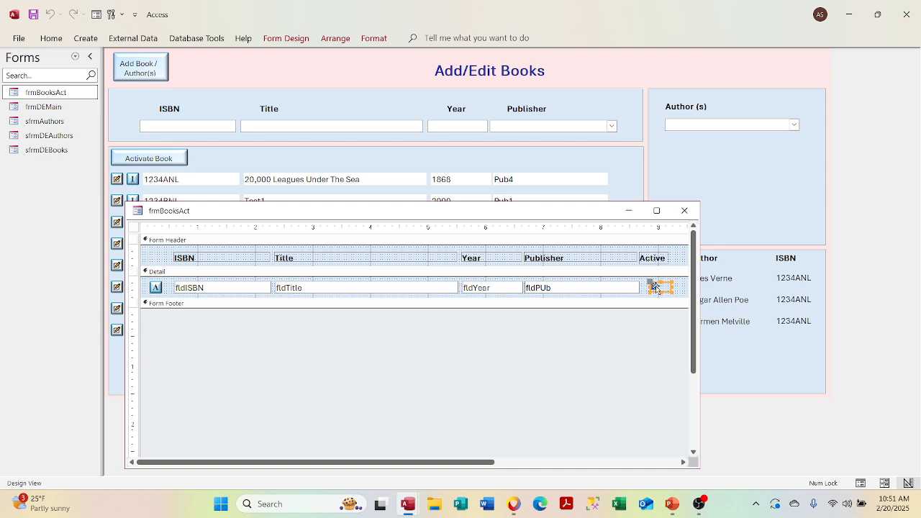
shift+click(653, 257)
right_click(653, 258)
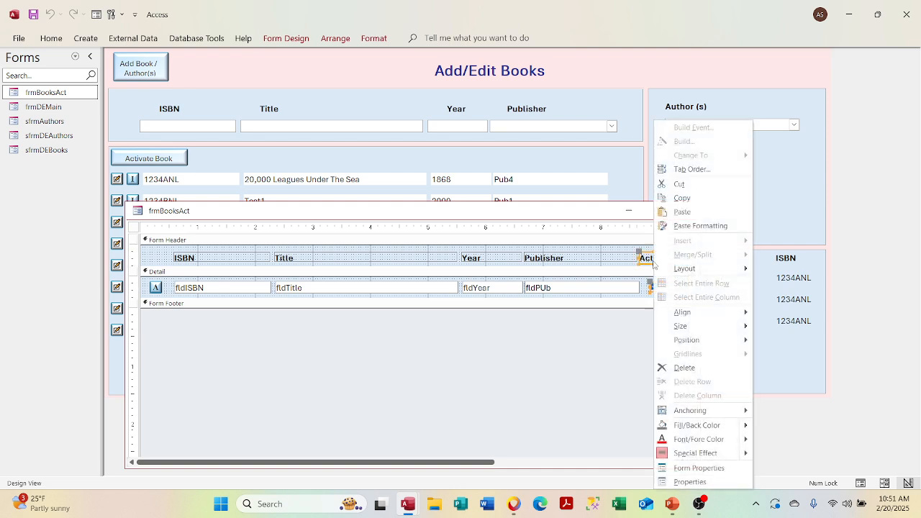
click(689, 481)
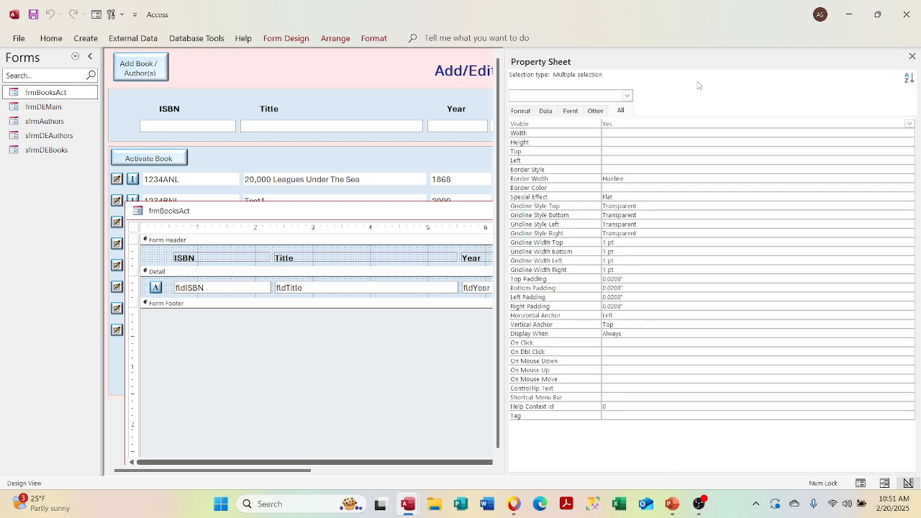
click(779, 122)
click(909, 123)
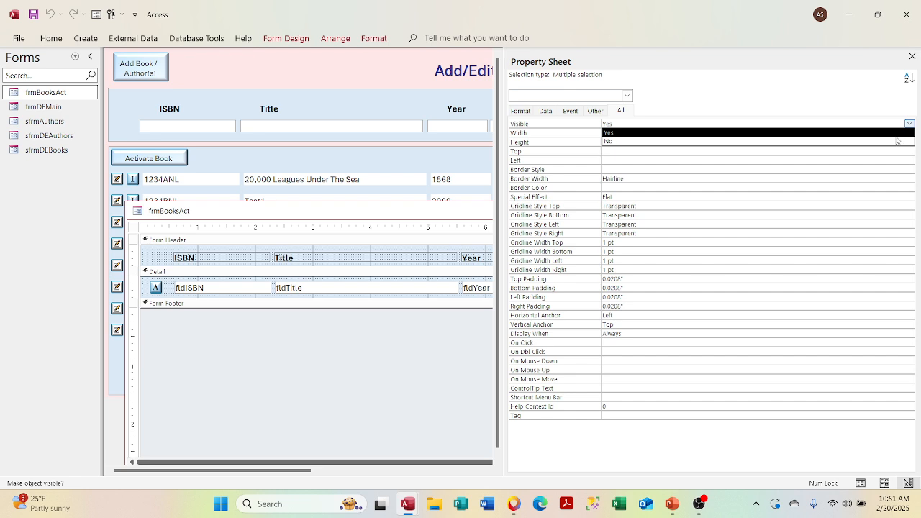
click(894, 141)
click(912, 56)
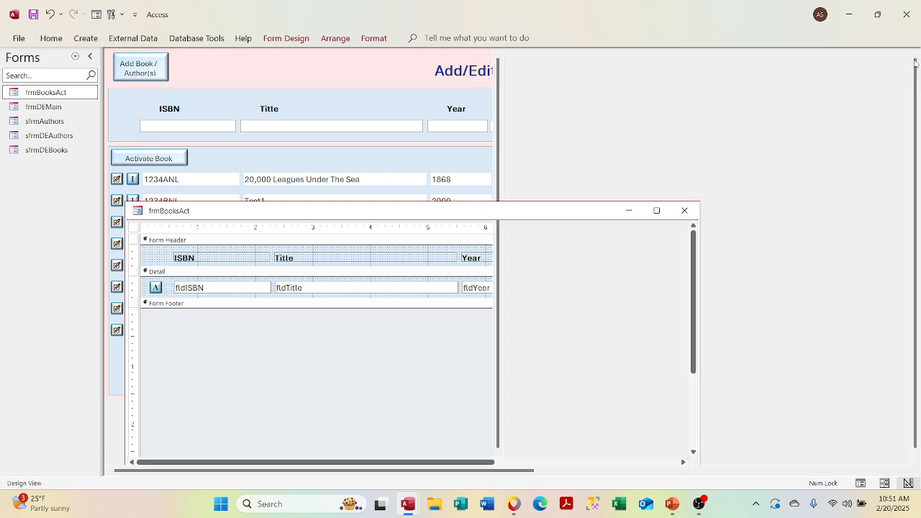
click(683, 210)
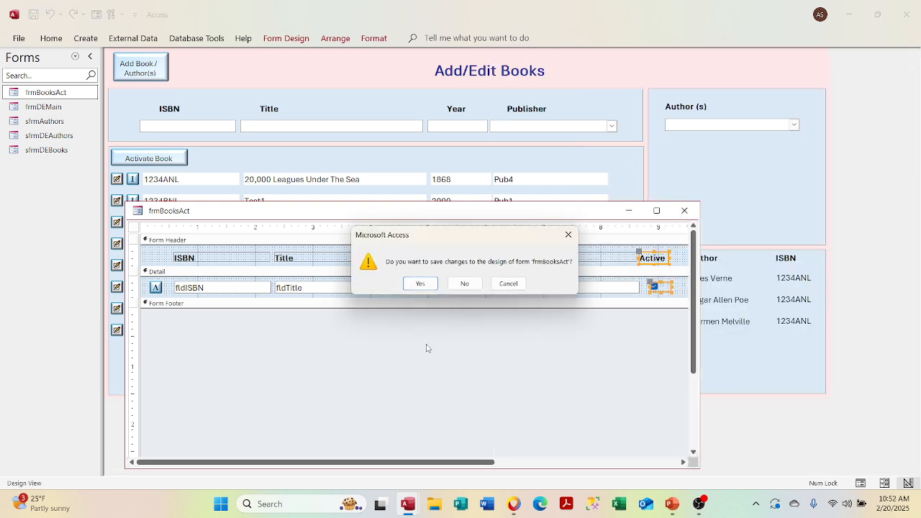
click(420, 284)
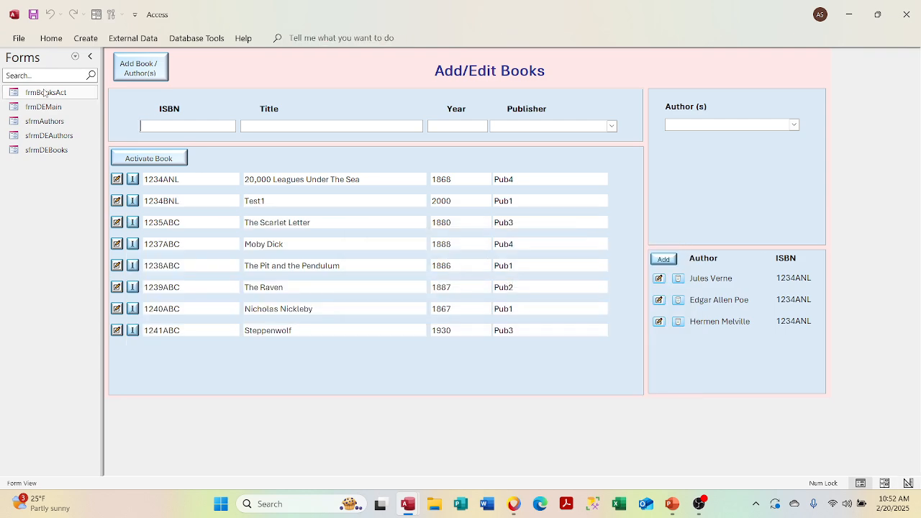
List the database's tables, open tblBooks, clear fldActive for Moby Dick, and close the table
click(75, 56)
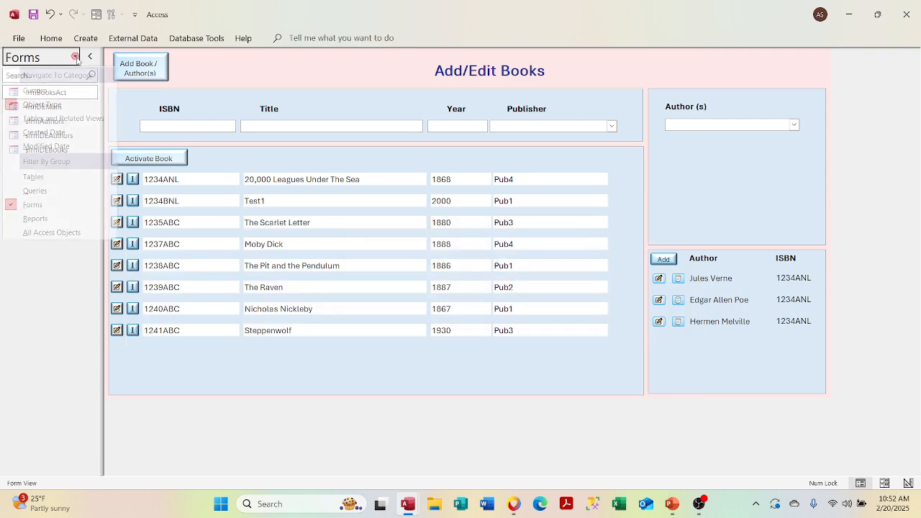
click(33, 177)
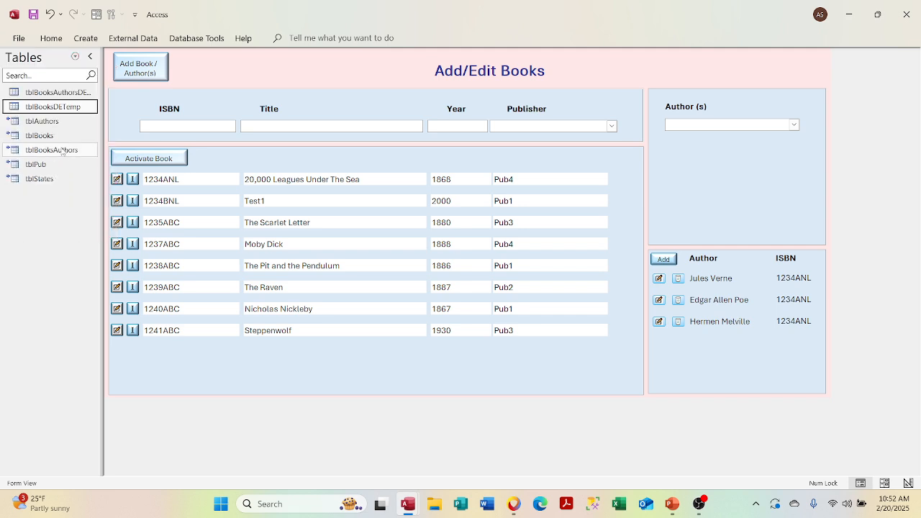
double_click(59, 139)
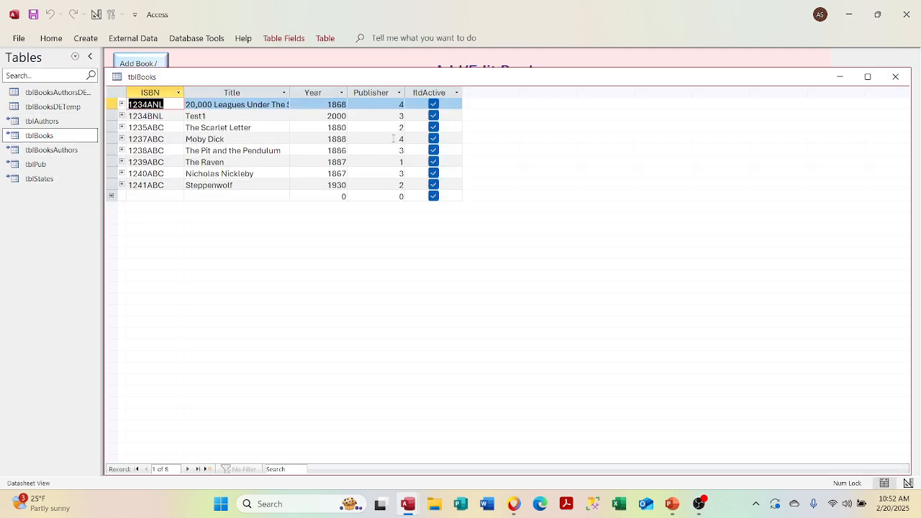
click(433, 139)
click(356, 161)
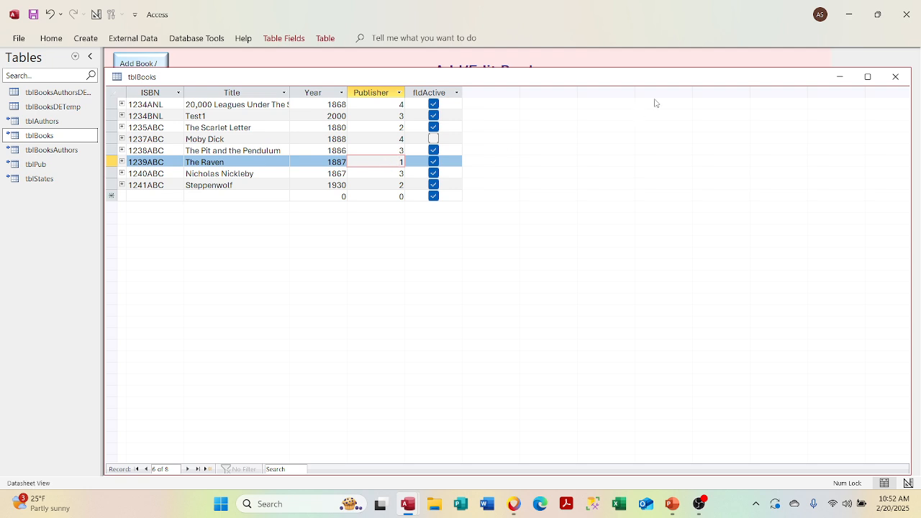
click(895, 76)
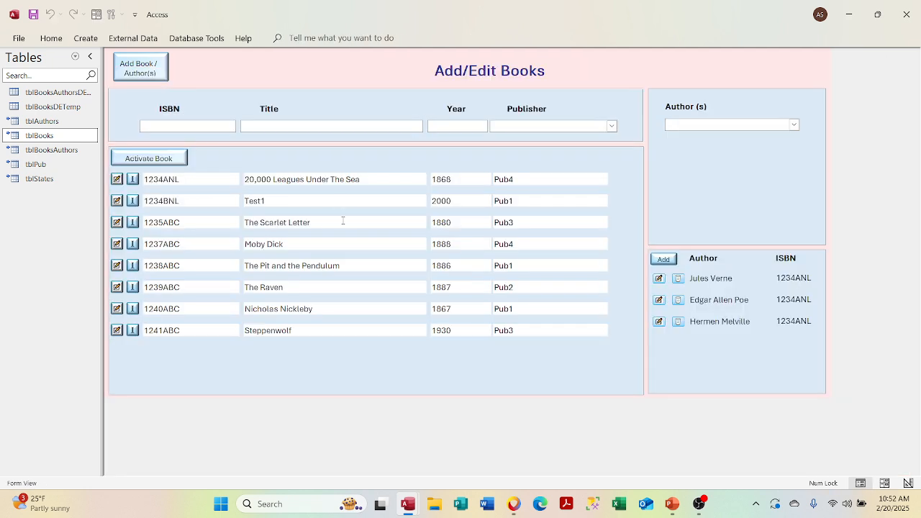
Refresh the main form's book list, then reactivate Moby Dick from the inactive books list
key(F5)
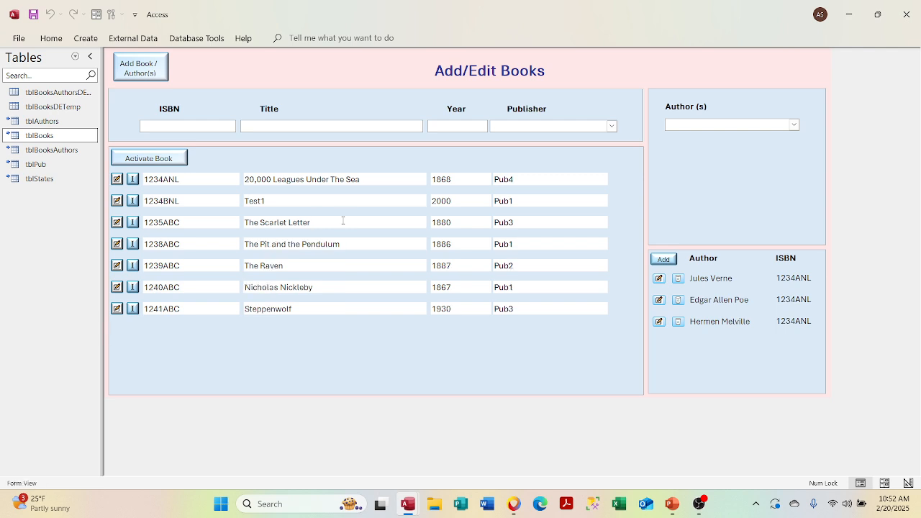
click(128, 160)
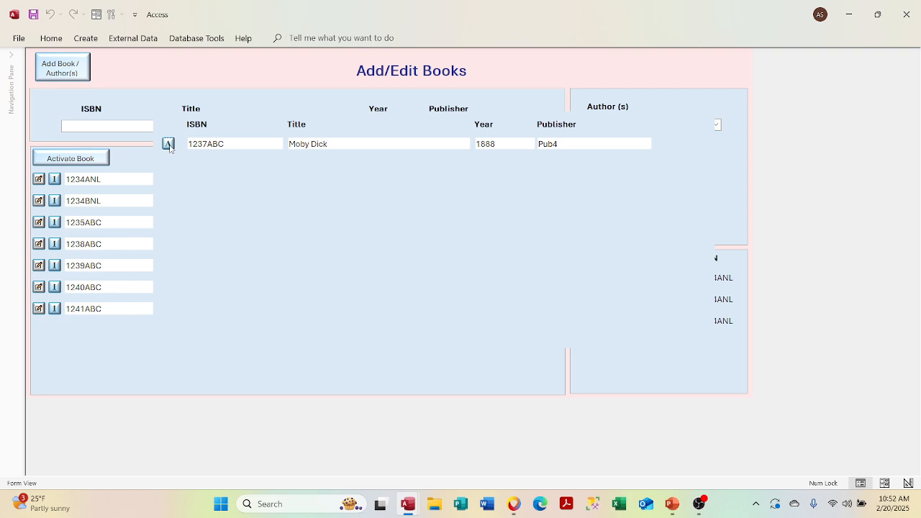
click(168, 144)
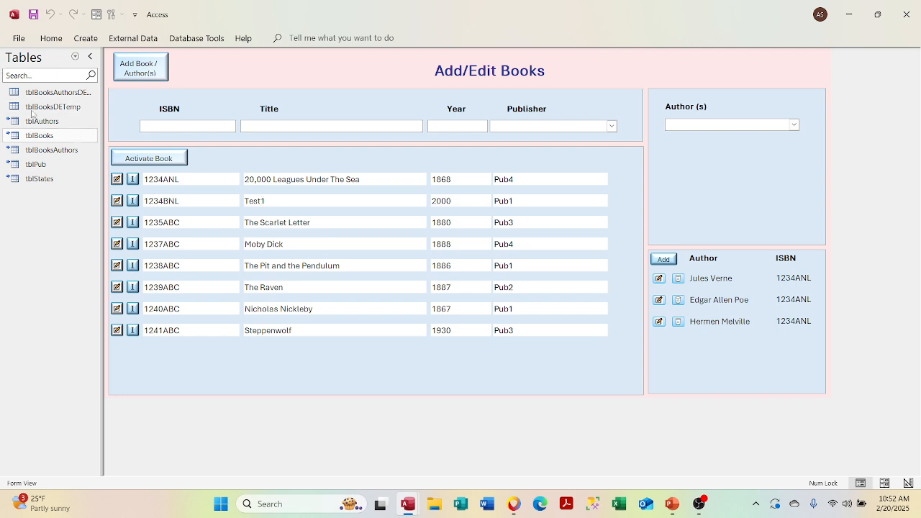
List the database's forms, check the Active check box in frmBooksAct's Design view, then close the form
click(78, 55)
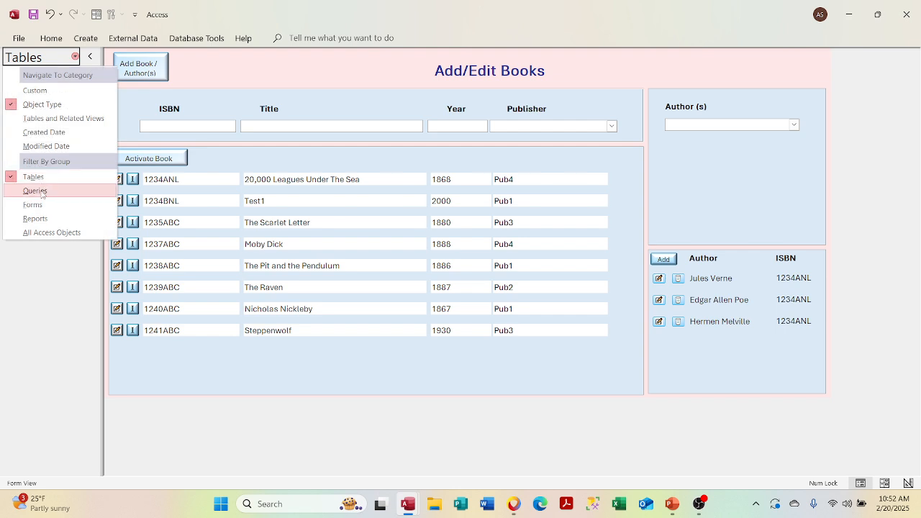
click(41, 205)
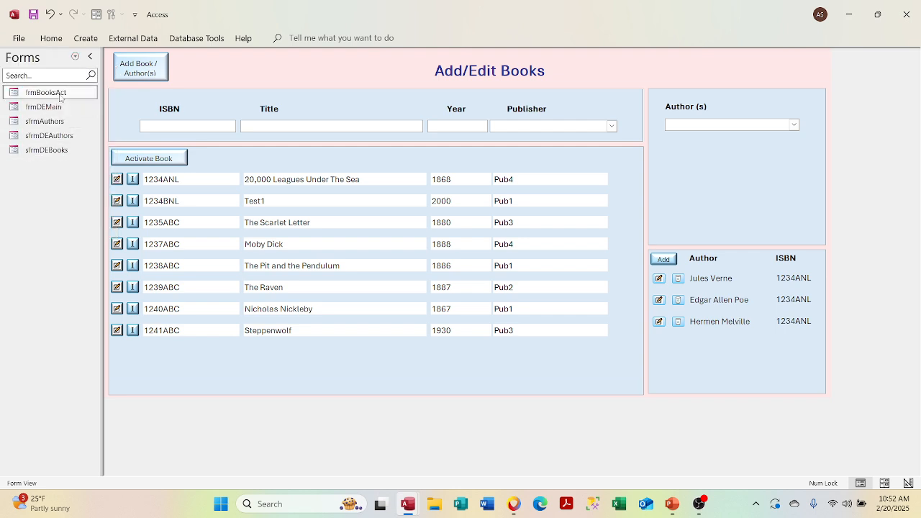
right_click(61, 97)
click(84, 138)
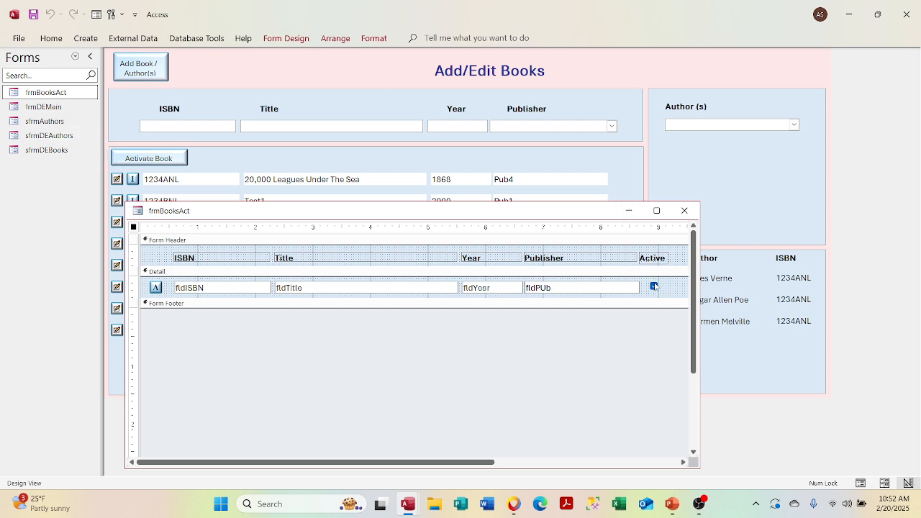
click(684, 211)
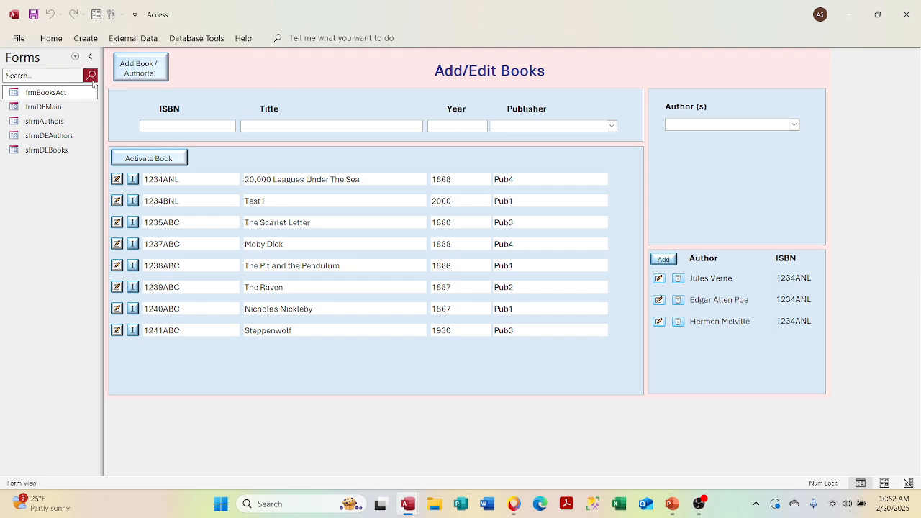
Review frmBooksAct's form-level data properties in Design view, including the edit, addition and deletion settings, then close it
right_click(69, 95)
click(108, 140)
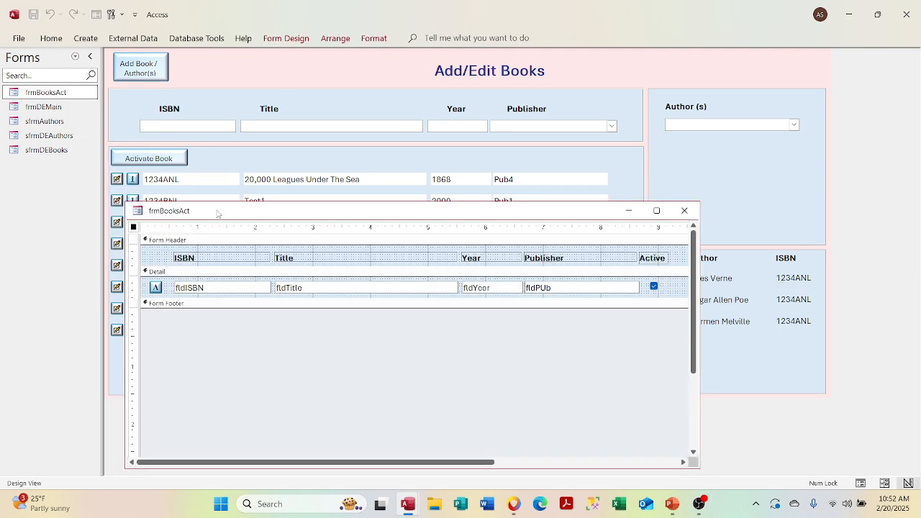
right_click(133, 229)
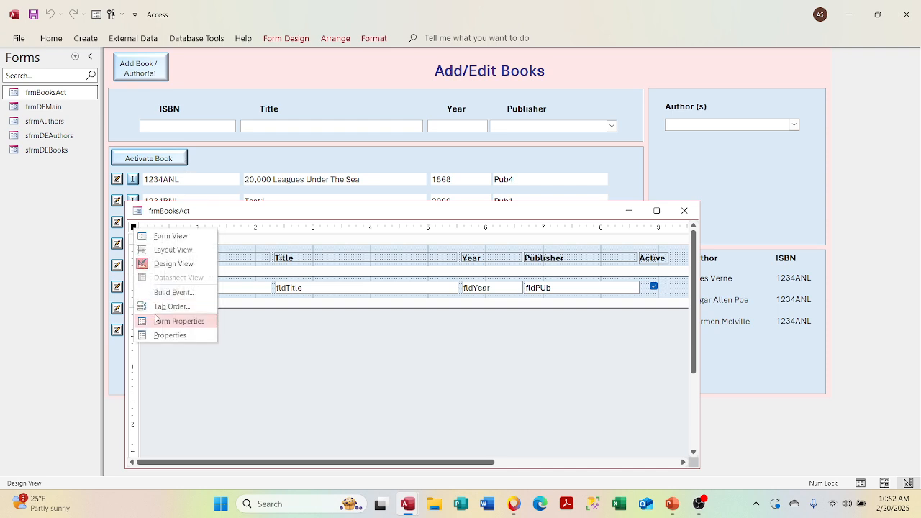
click(169, 335)
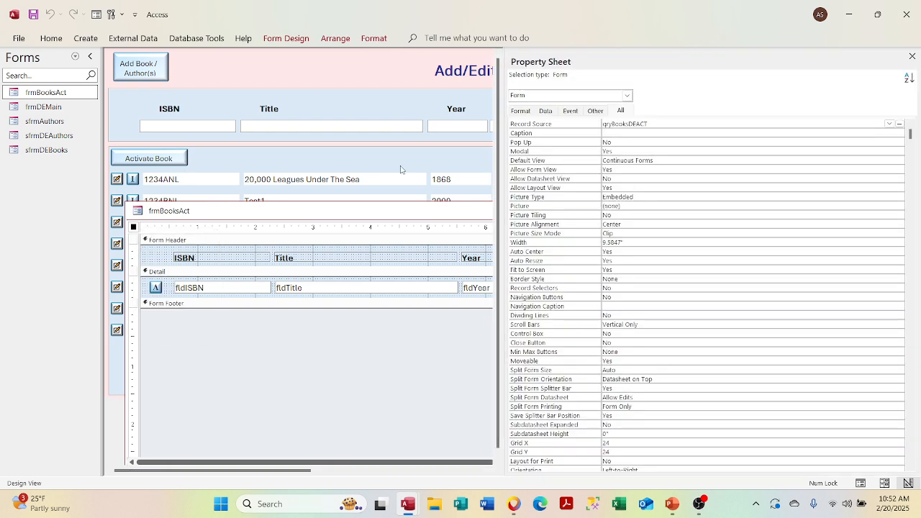
click(545, 110)
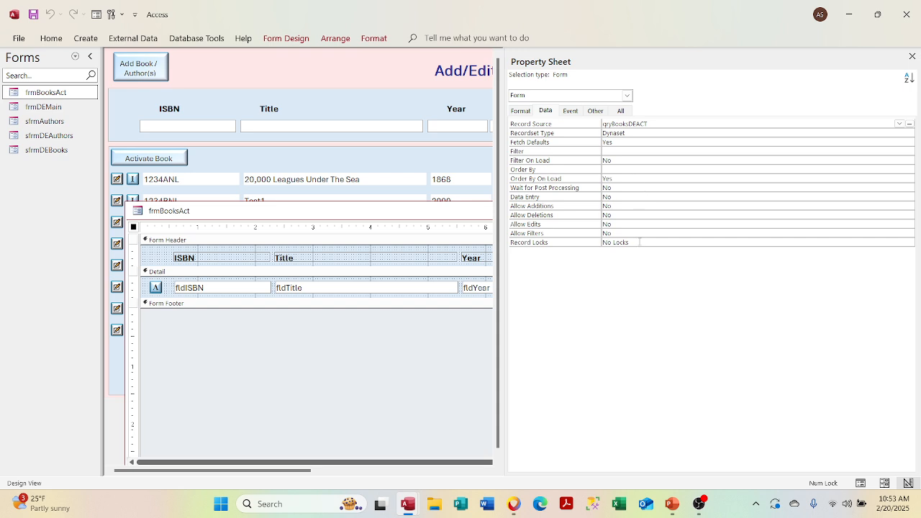
click(911, 56)
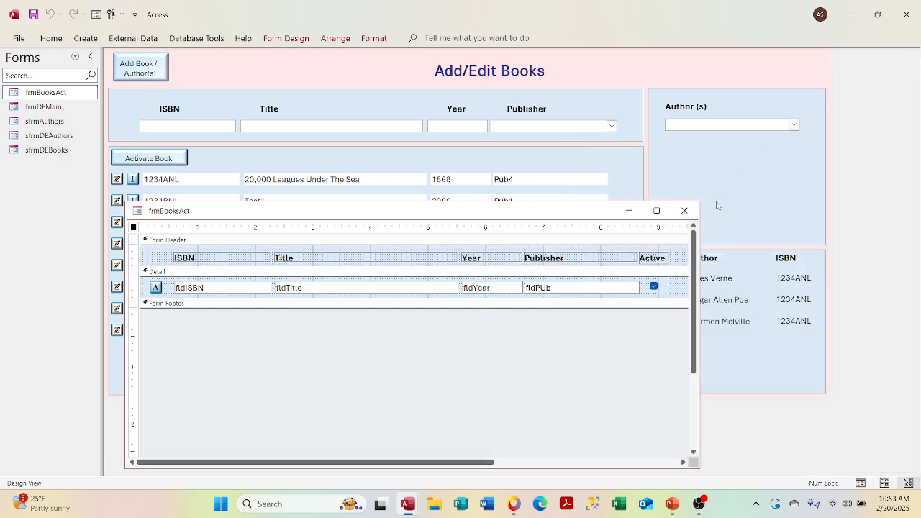
click(684, 211)
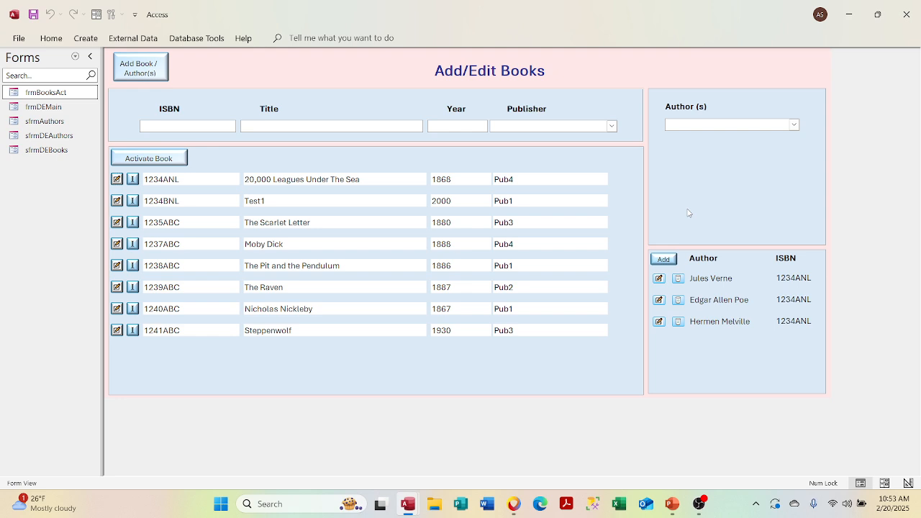
Check the inactive books list opened from the main form with the navigation pane collapsed, then close the list
key(F11)
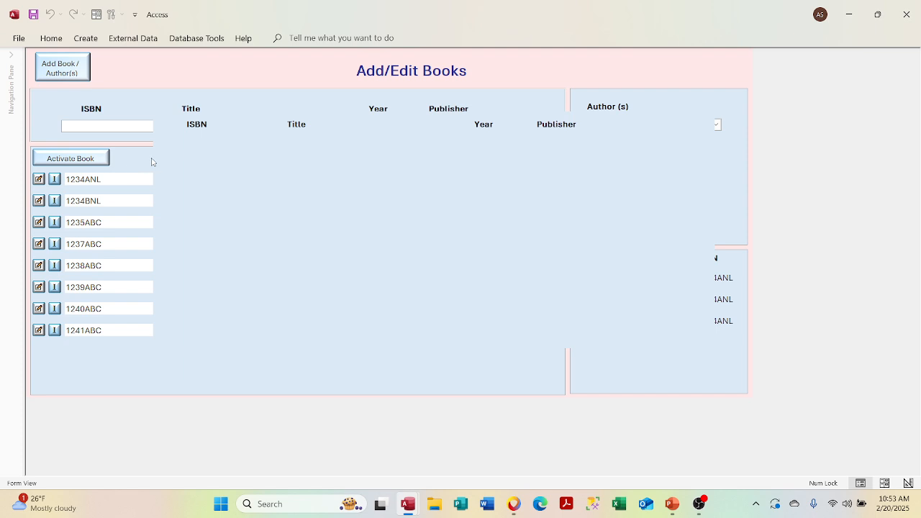
right_click(370, 161)
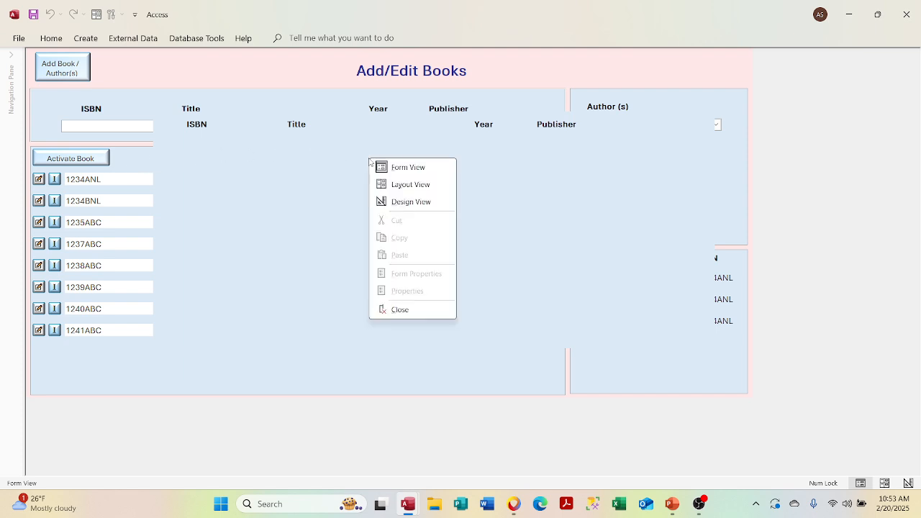
click(397, 309)
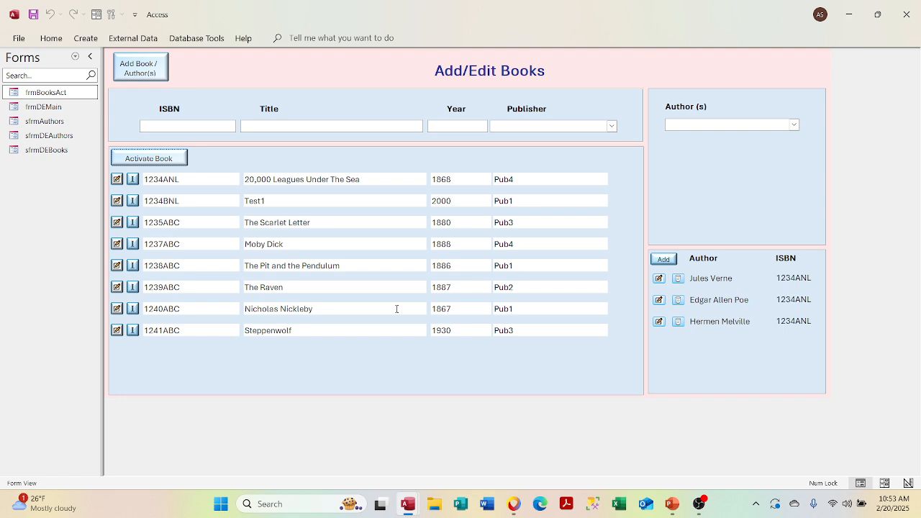
click(396, 309)
Look over the control layout of frmBooksAct in Design view, close it, and return to book 1234ANL in the main form
right_click(72, 95)
click(106, 141)
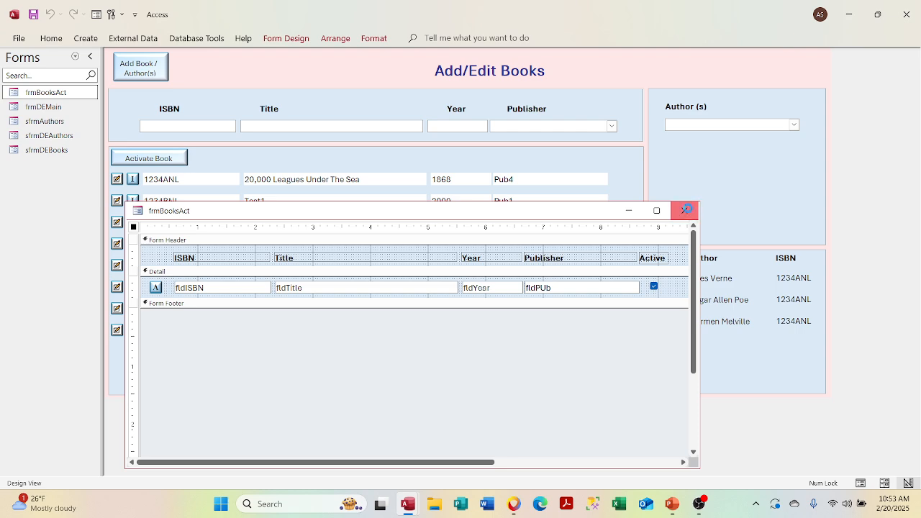
click(684, 210)
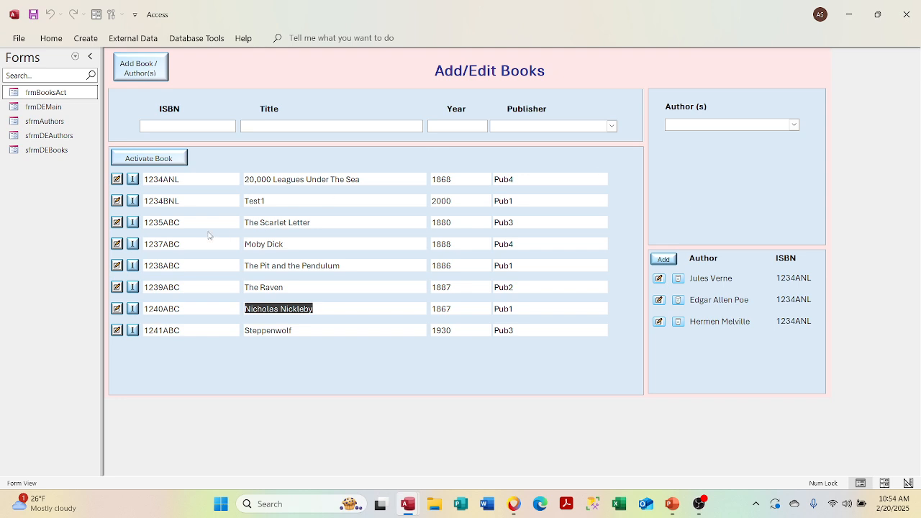
click(177, 223)
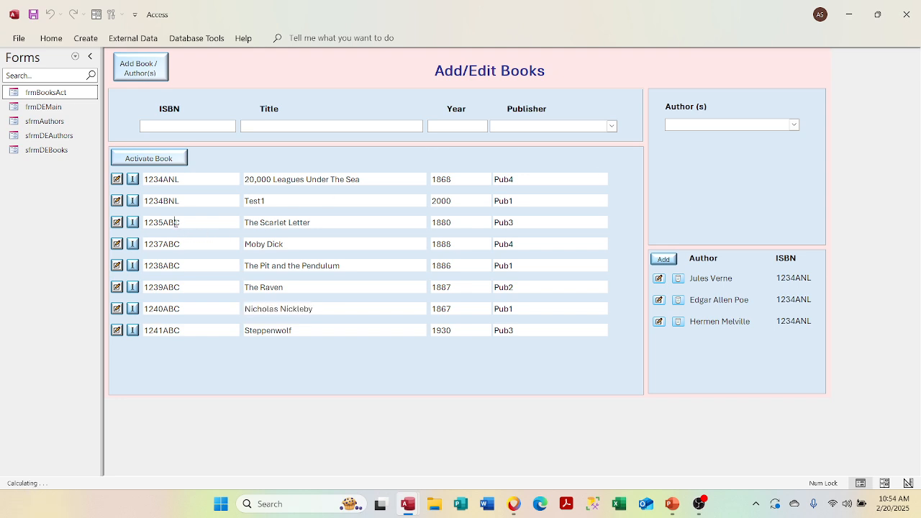
click(173, 179)
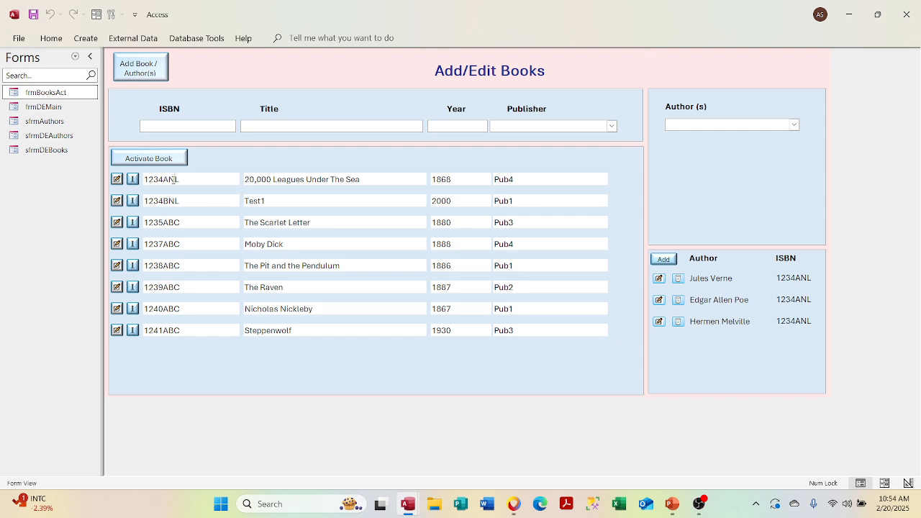